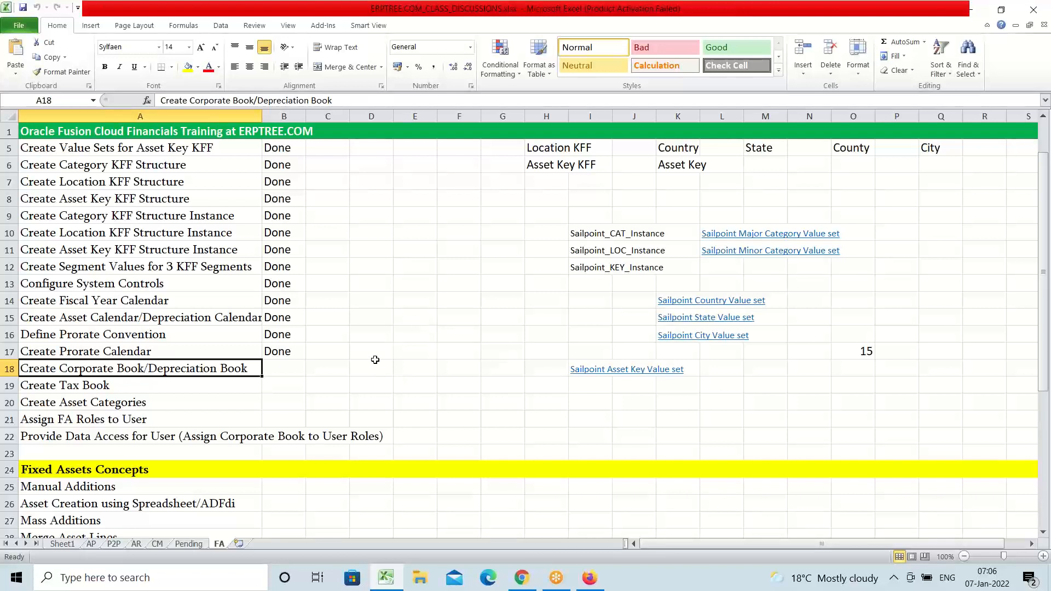
# Check the setup checklist, switch to Firefox, and open Setup and Maintenance in Oracle Applications.
pyautogui.scroll(-1, 371, 361)
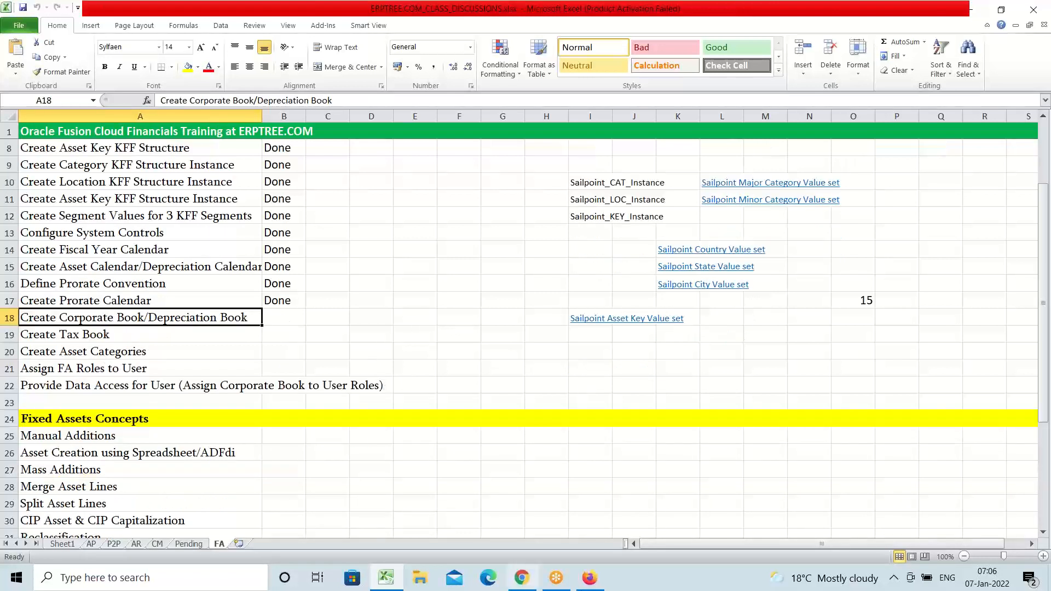
pyautogui.click(589, 581)
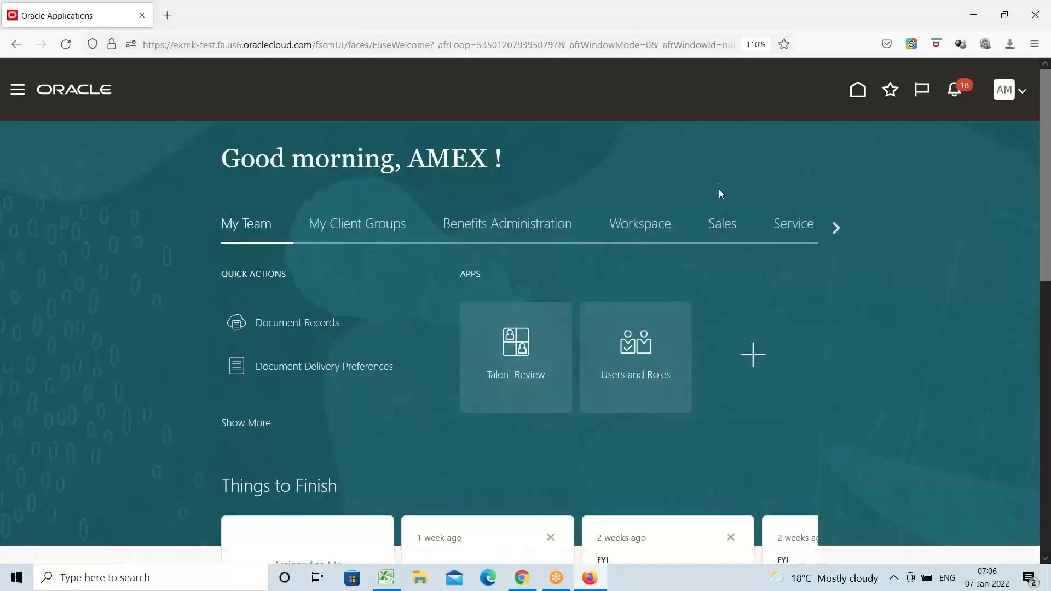
pyautogui.click(782, 310)
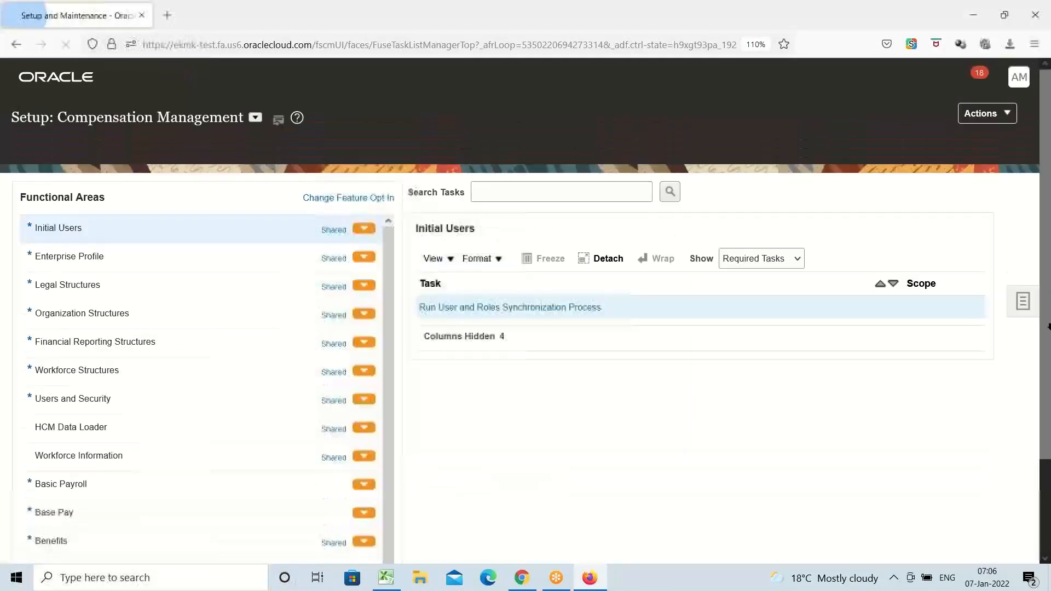
# Go to Manage Implementation Projects and open the AMEX Implementation Project.
pyautogui.click(1021, 285)
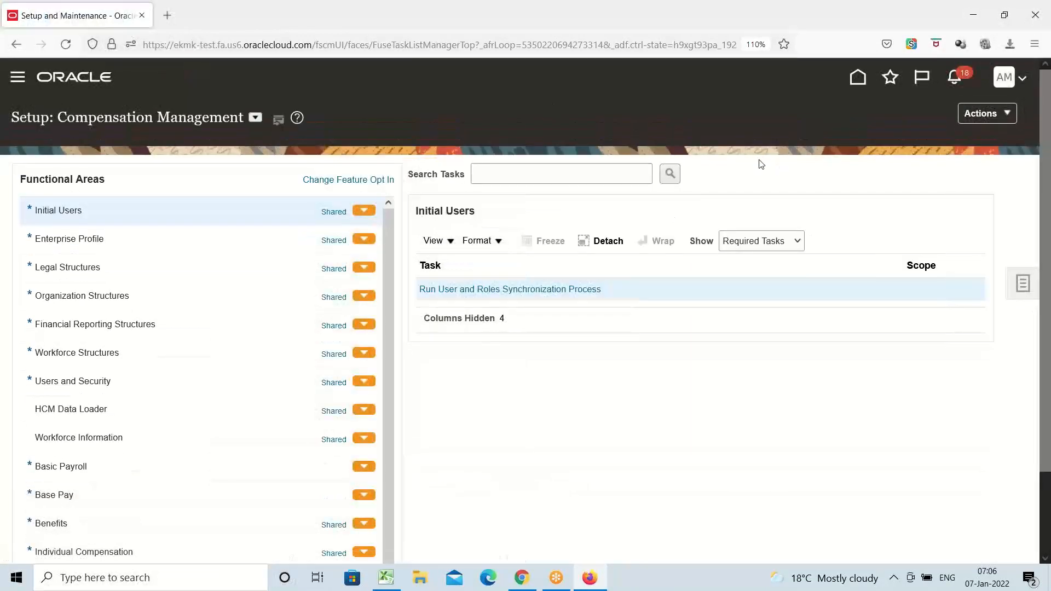
pyautogui.click(942, 171)
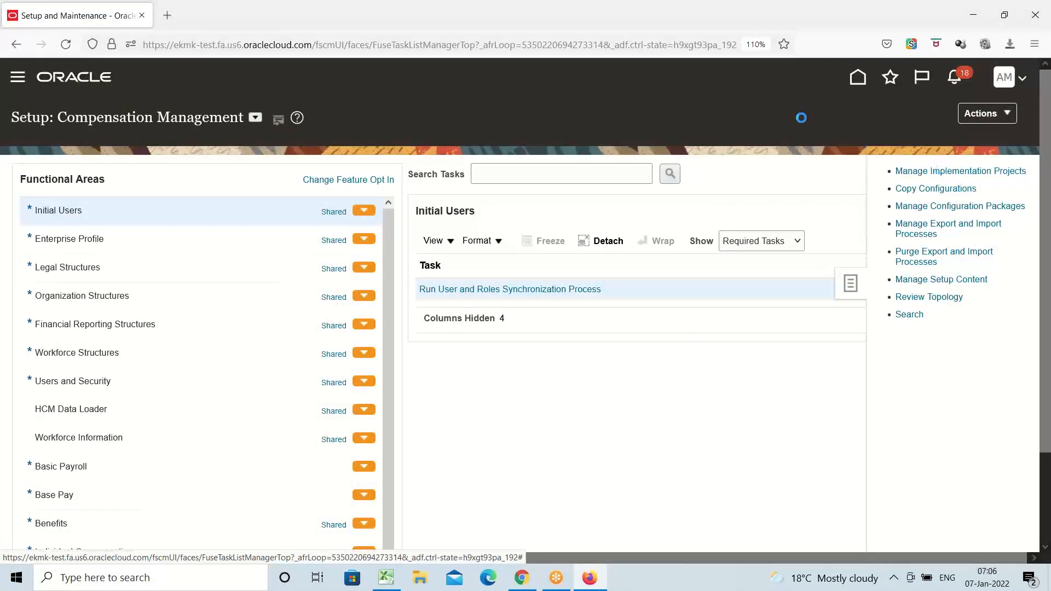
pyautogui.click(963, 113)
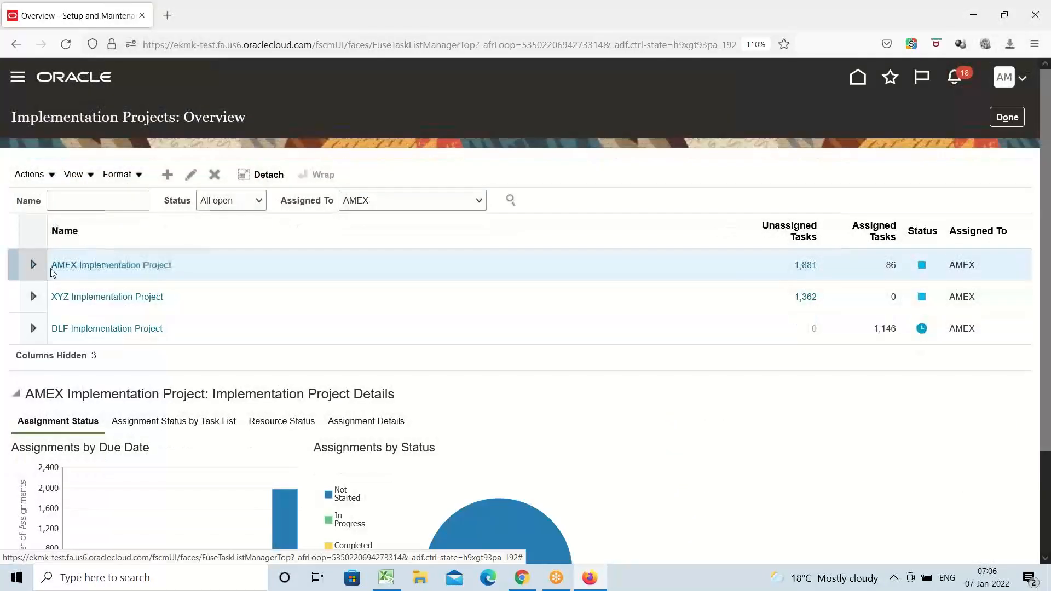
pyautogui.click(66, 267)
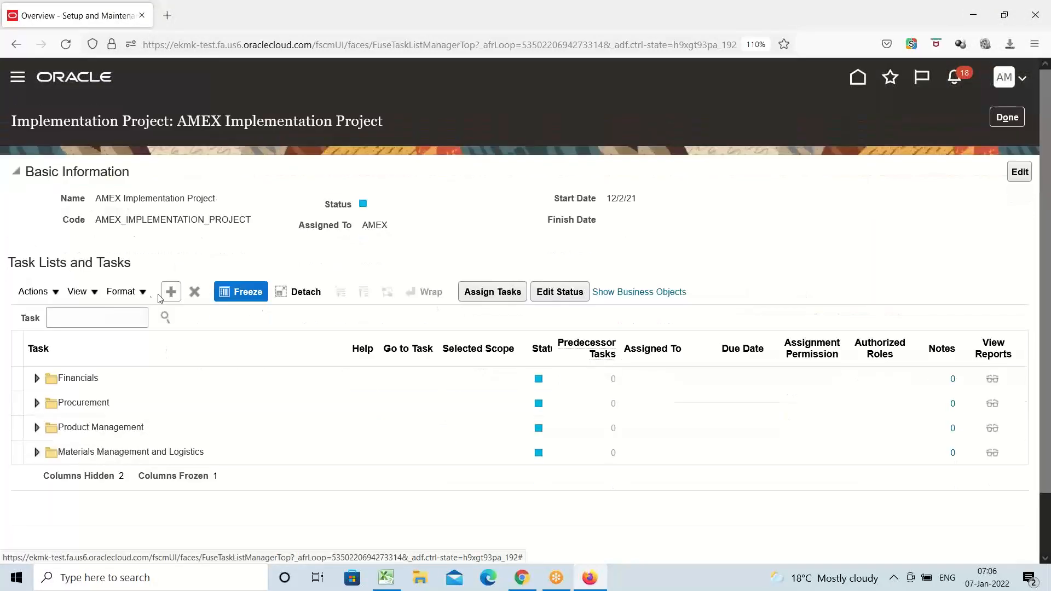
# Search the project's tasks for "asset b" and launch the Manage Asset Books task.
pyautogui.click(97, 319)
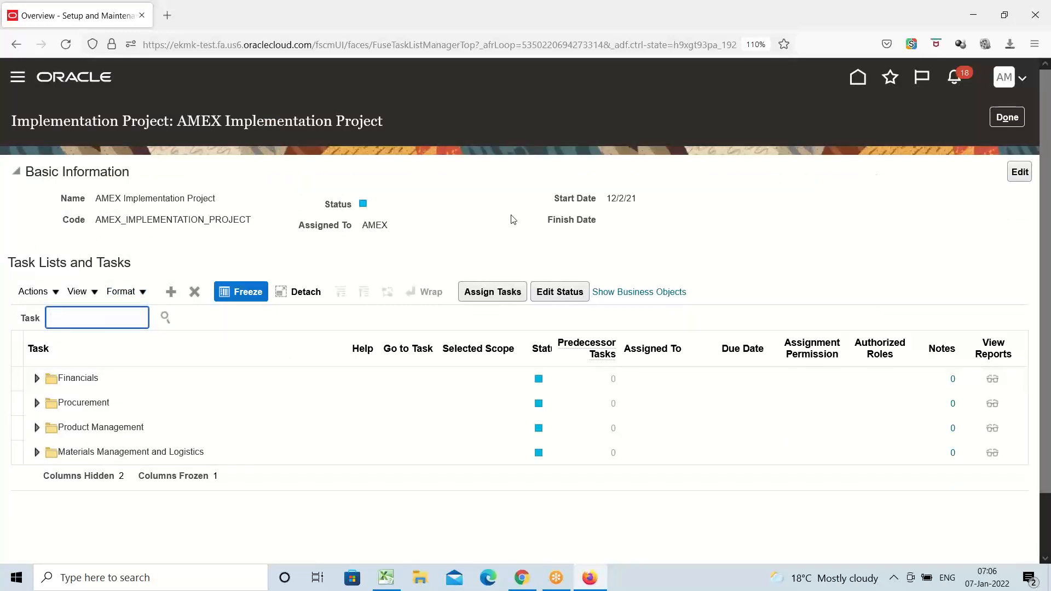
pyautogui.write('asset b')
pyautogui.press('Return')
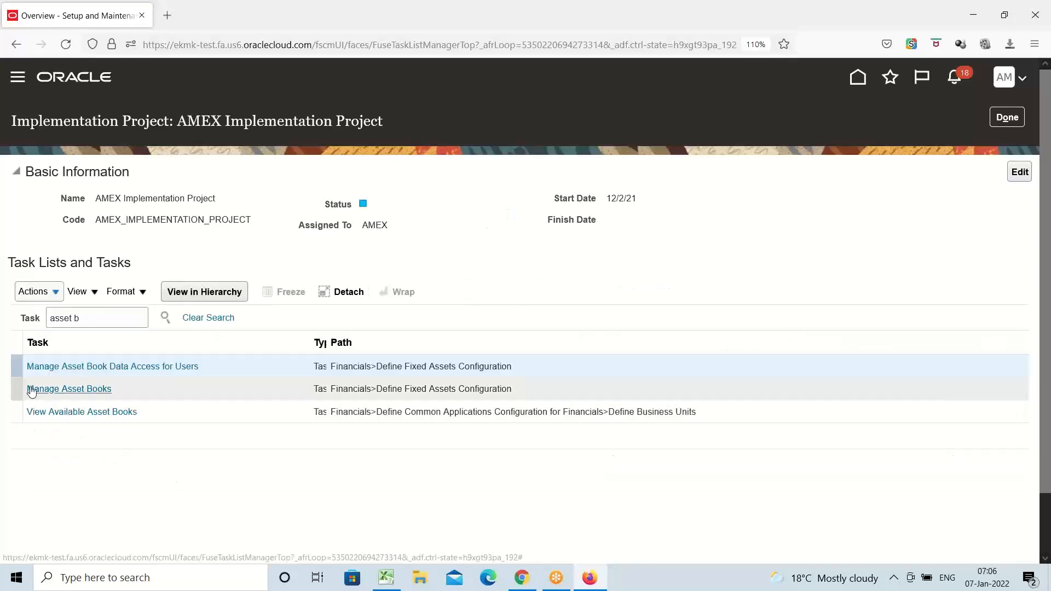
pyautogui.click(86, 390)
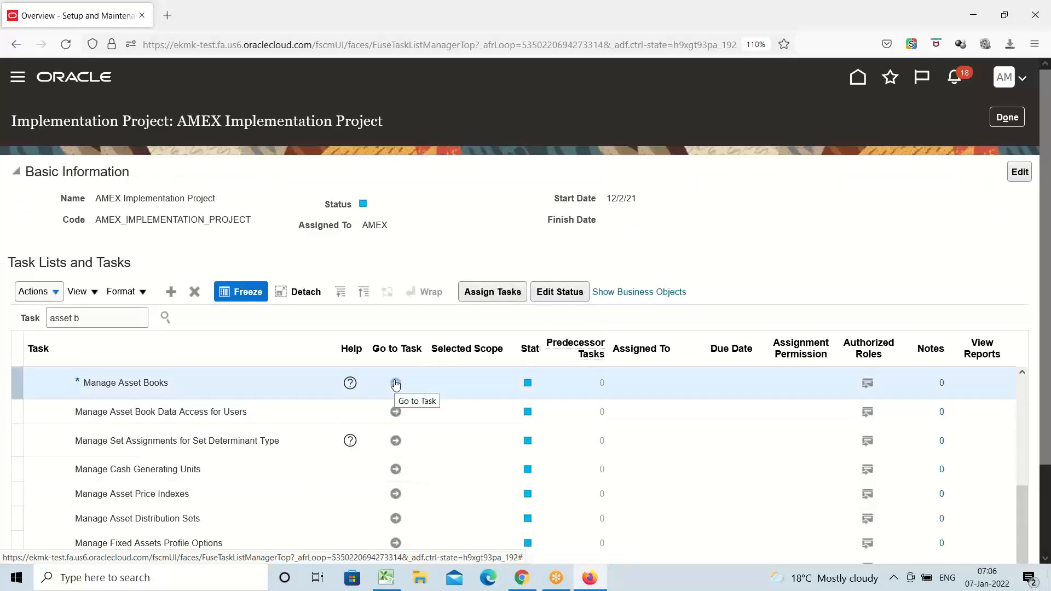
pyautogui.click(395, 384)
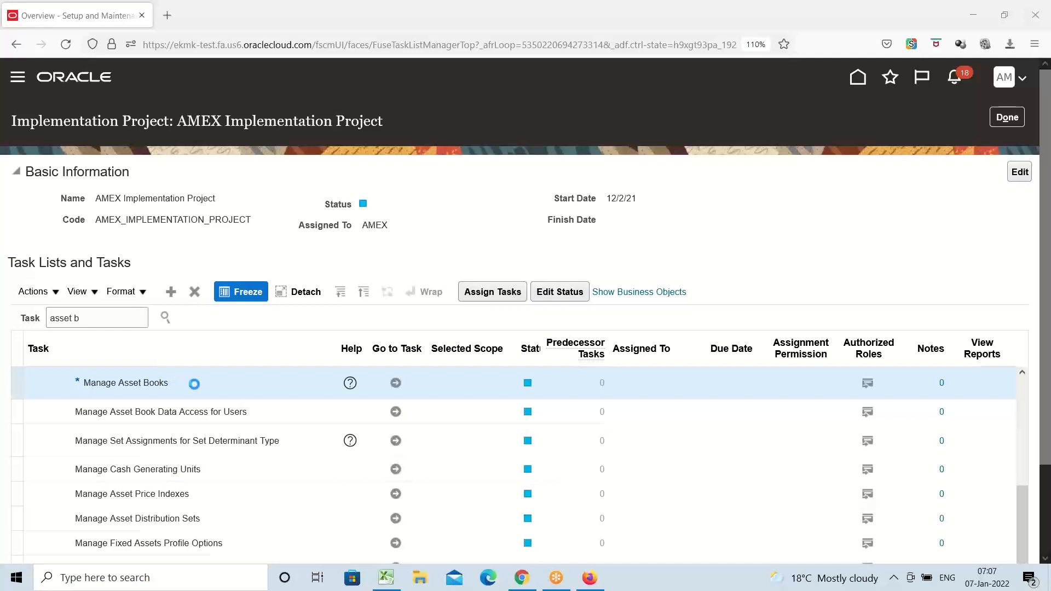
pyautogui.click(397, 383)
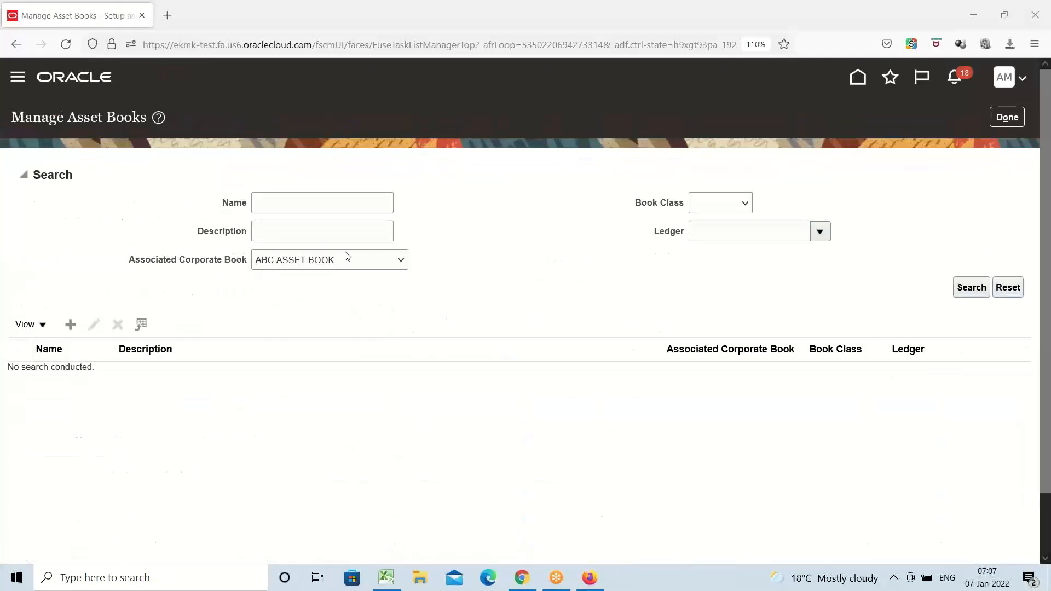
# Check the setup checklist in Excel, and return to Firefox to start creating a new asset book.
pyautogui.click(386, 578)
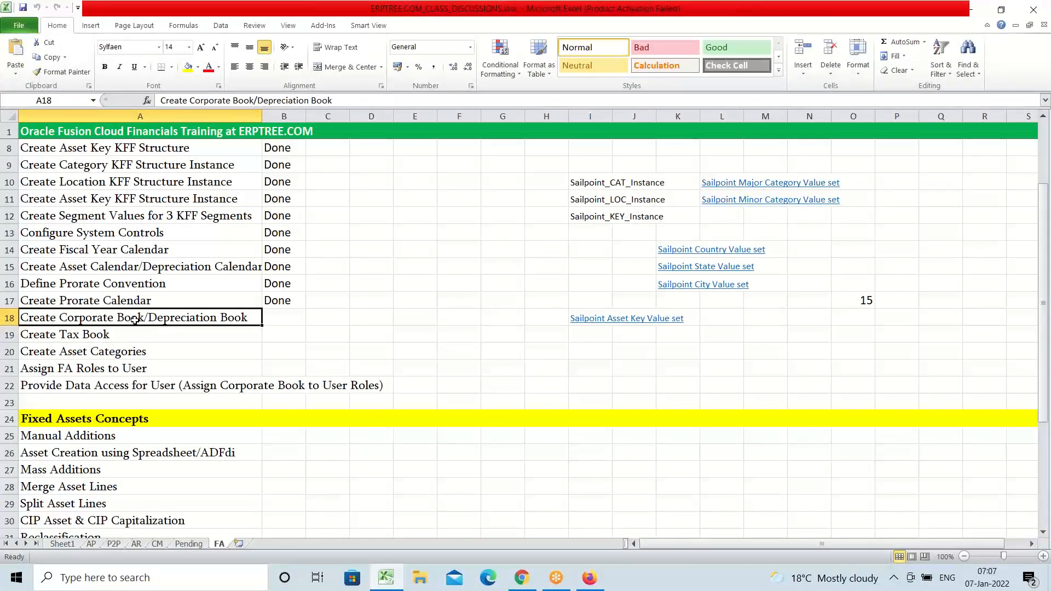
pyautogui.click(598, 585)
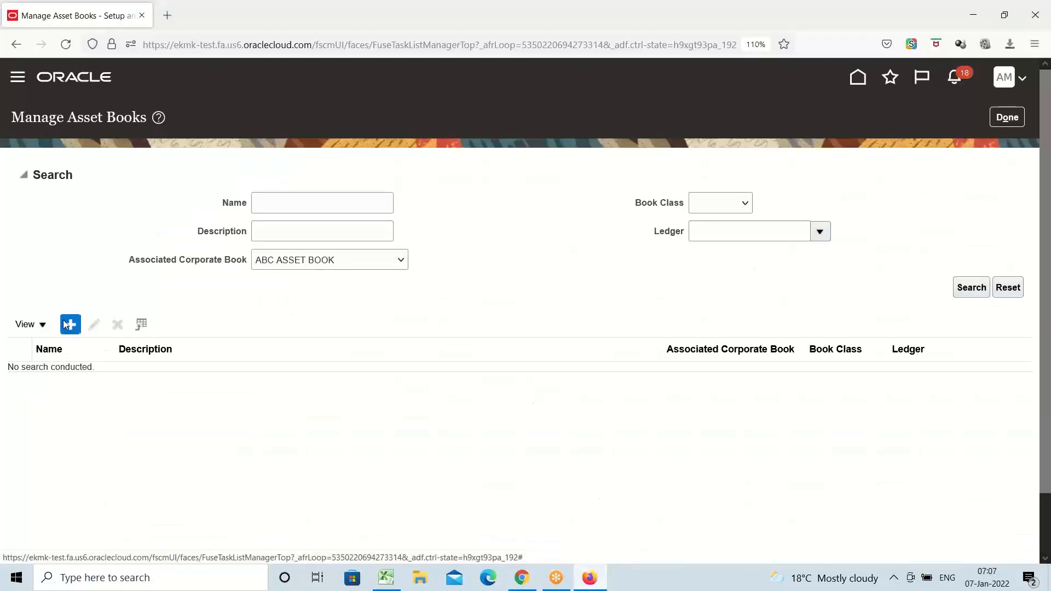
pyautogui.click(65, 325)
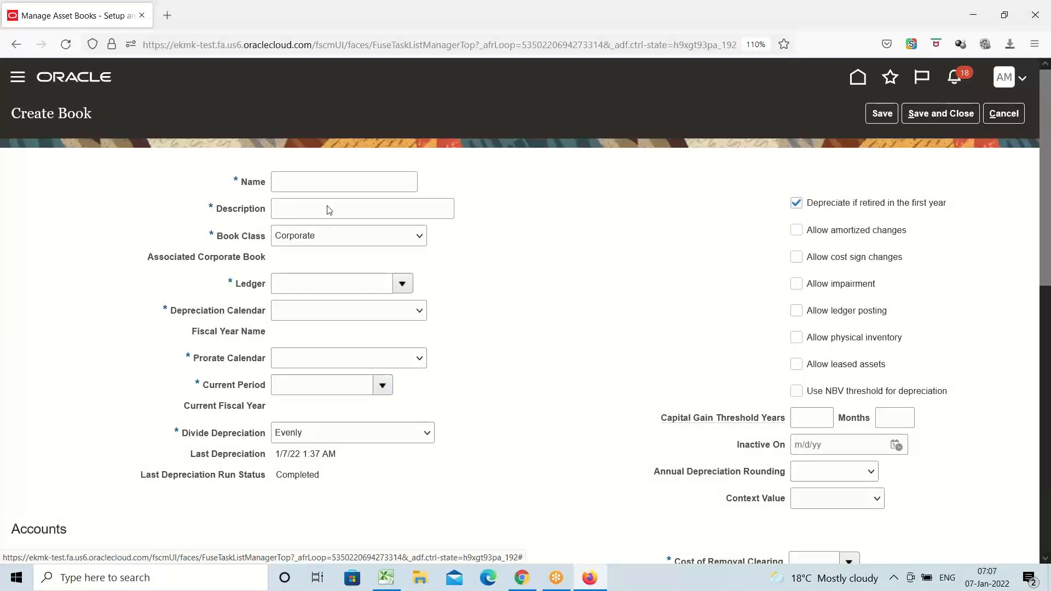
# Enter AMEX CORPORATE BOOK as the book's name and description, with Corporate as the book class.
pyautogui.click(321, 177)
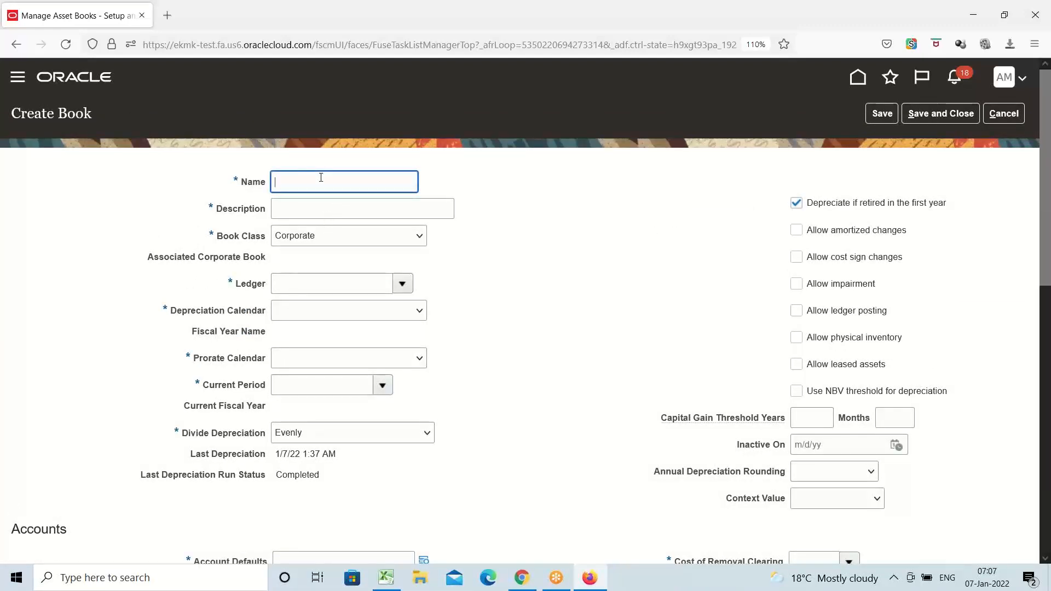
pyautogui.write('AMEX CORPORATE BOOK')
pyautogui.press('Tab')
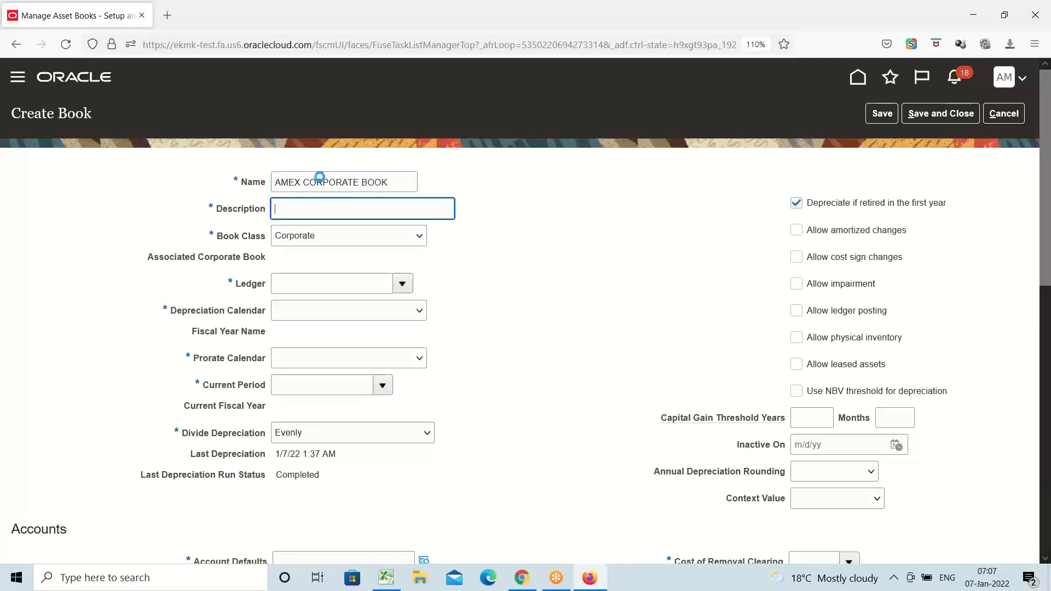
pyautogui.moveTo(404, 184); pyautogui.dragTo(187, 213)
pyautogui.hotkey('ctrl', 'c')
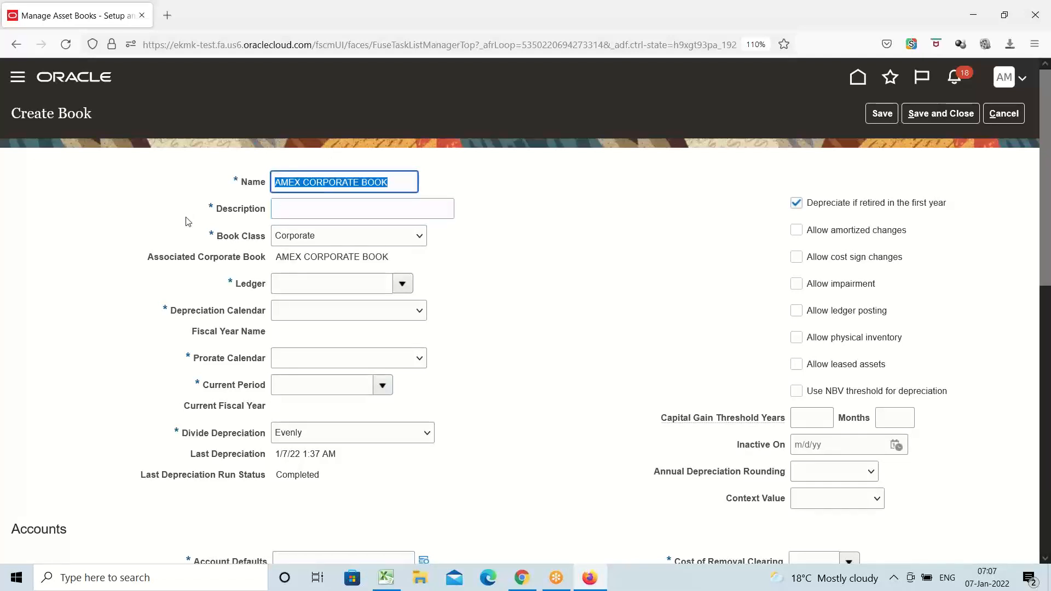
pyautogui.press('Tab')
pyautogui.hotkey('ctrl', 'v')
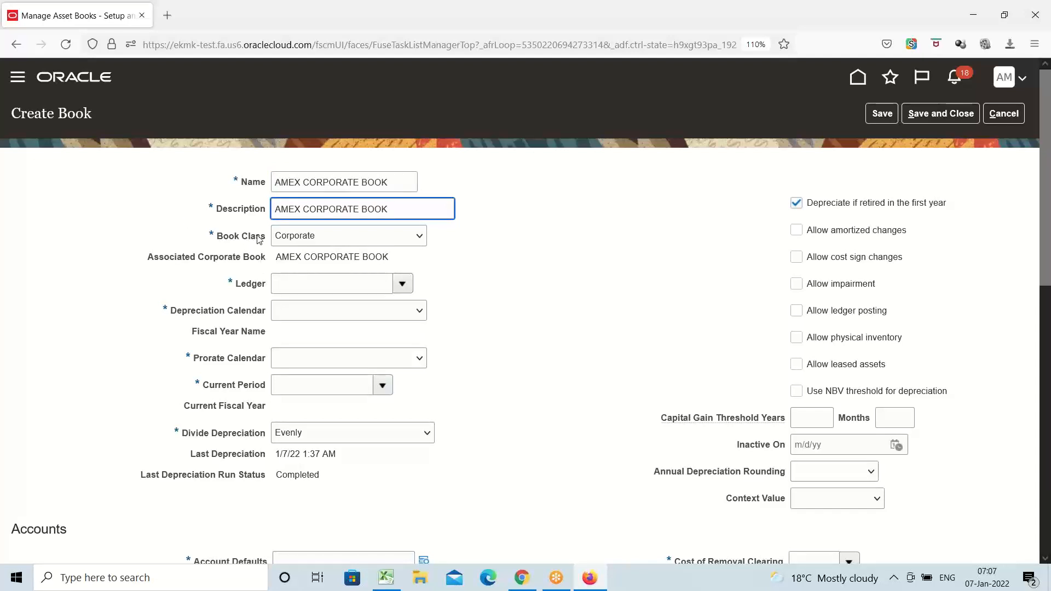
pyautogui.click(417, 235)
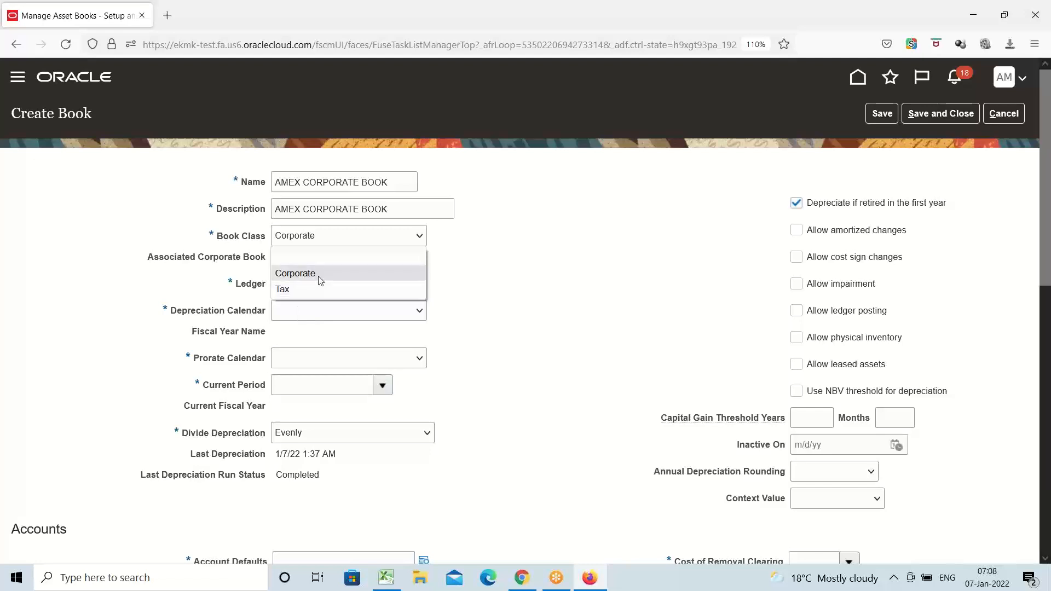
pyautogui.click(320, 278)
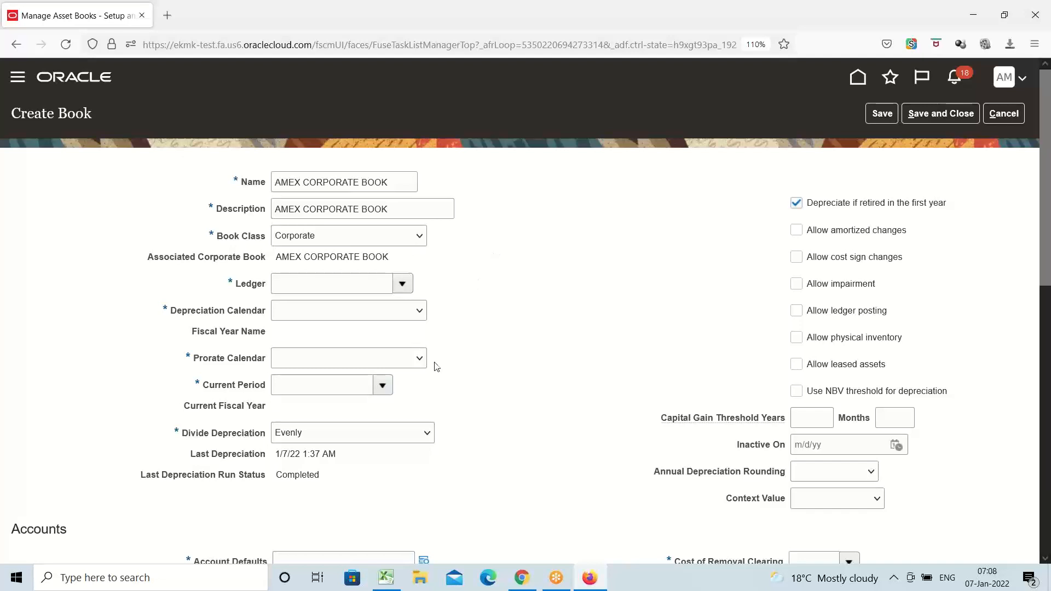
# Search the ledgers for AMEX and select AMEX USA Primary Ledger for the book.
pyautogui.click(402, 288)
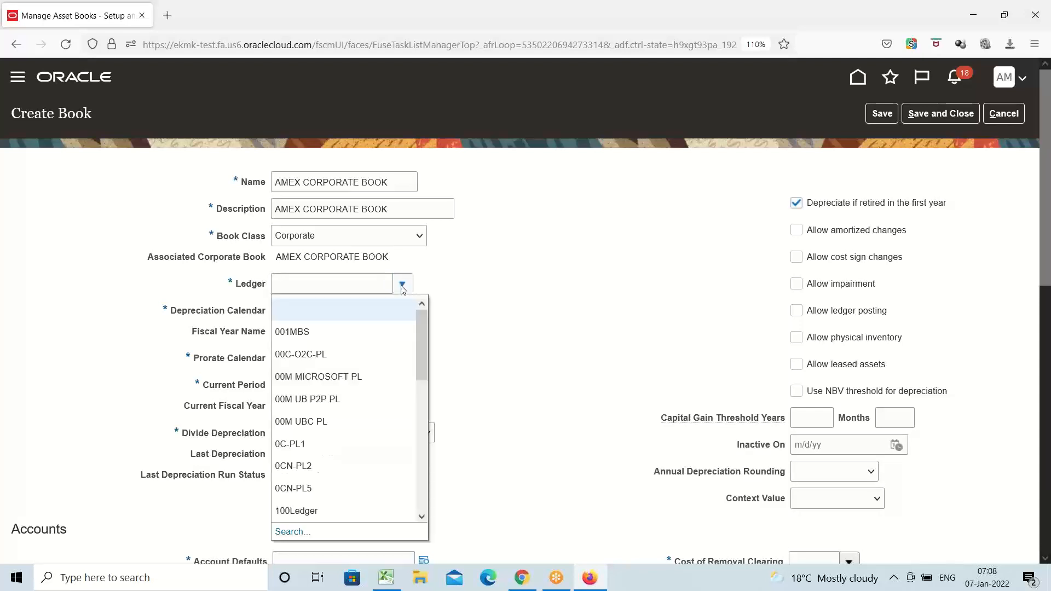
pyautogui.moveTo(419, 334); pyautogui.dragTo(415, 478)
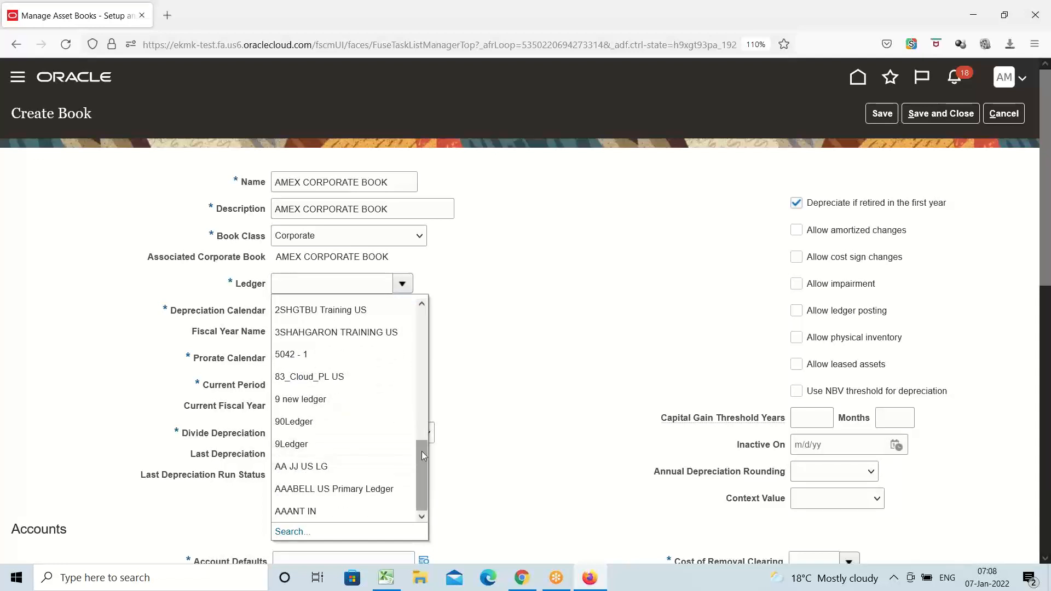
pyautogui.click(294, 532)
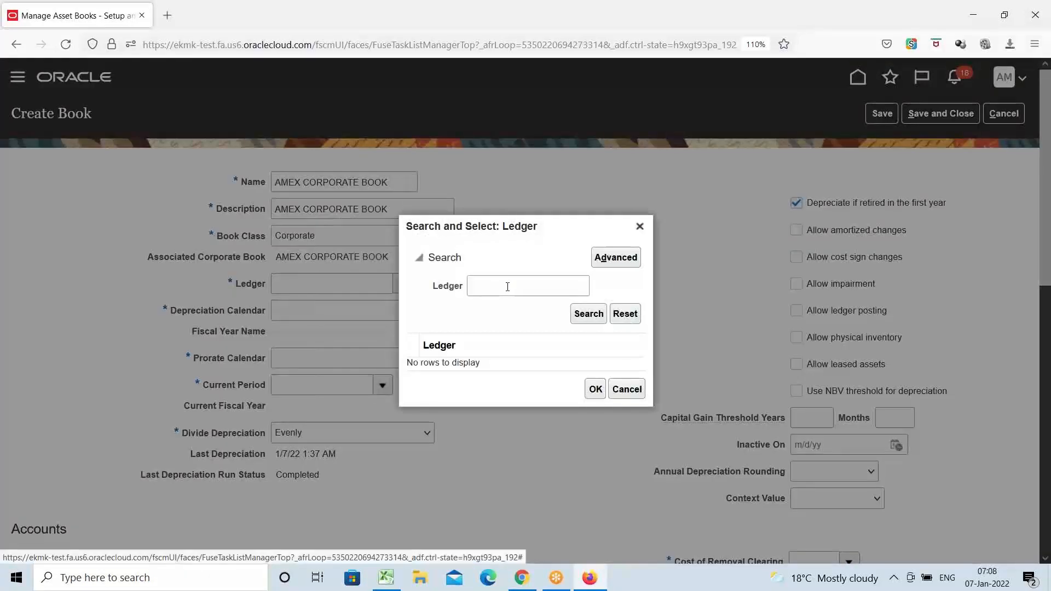
pyautogui.click(508, 286)
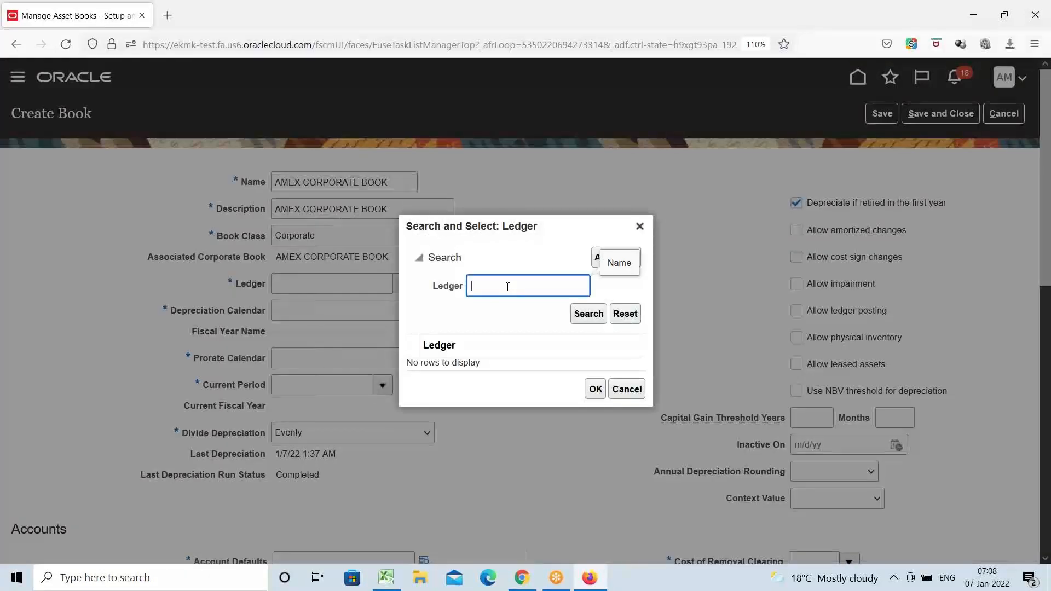
pyautogui.write('AMEX')
pyautogui.click(587, 318)
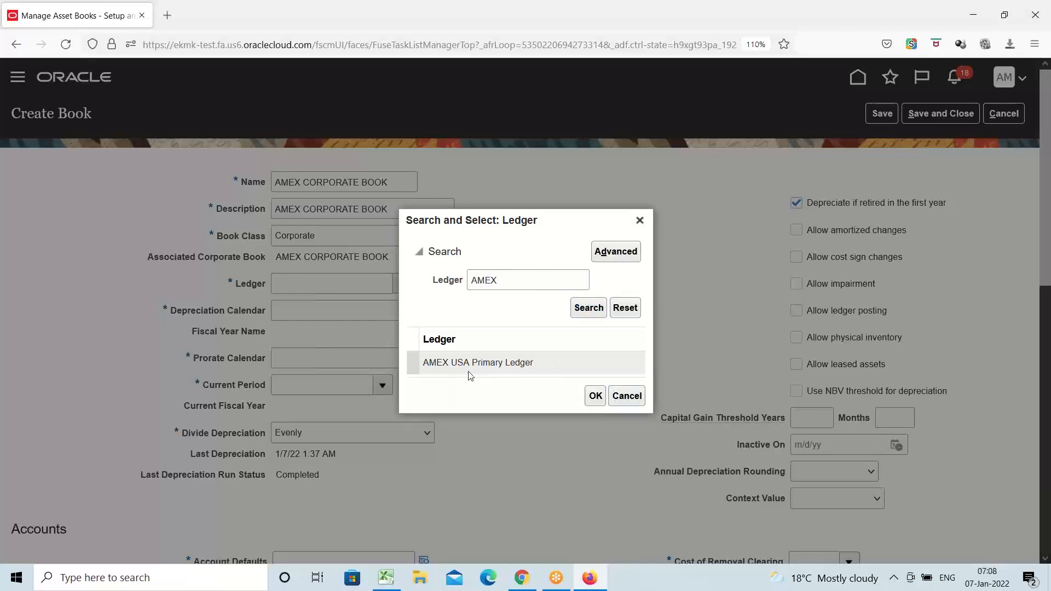
pyautogui.click(449, 365)
pyautogui.click(596, 399)
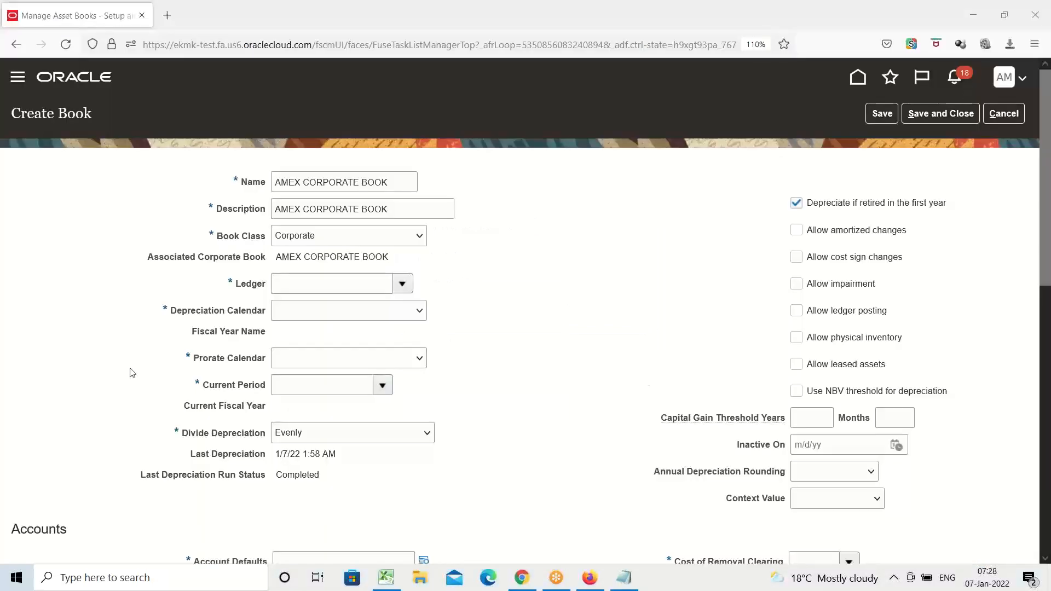
# Enter AMEX USA Primary Ledger directly as the book's ledger.
pyautogui.click(296, 292)
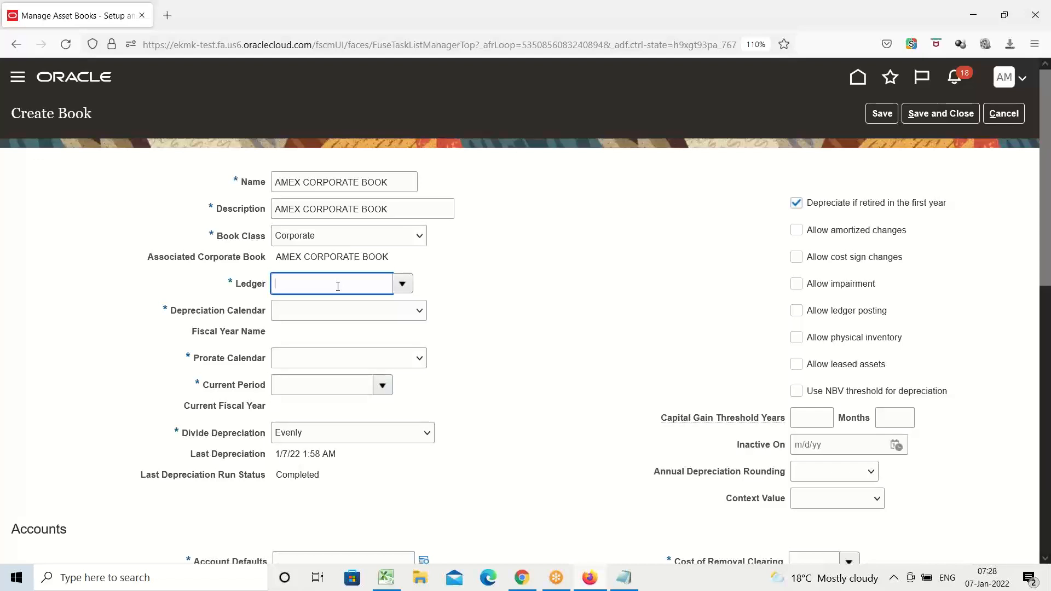
pyautogui.write('A')
pyautogui.press('BackSpace')
pyautogui.write('AMEX USA Primar yLedger')
pyautogui.click(395, 331)
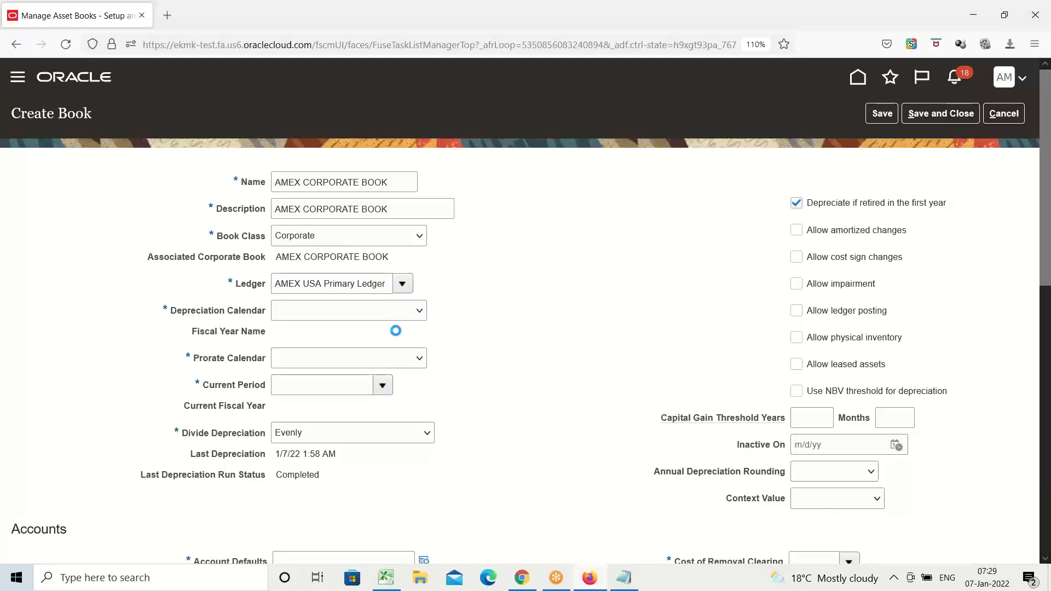
# Try to set the depreciation calendar to AMEX DEPRECIATI, and cancel the book creation.
pyautogui.click(419, 313)
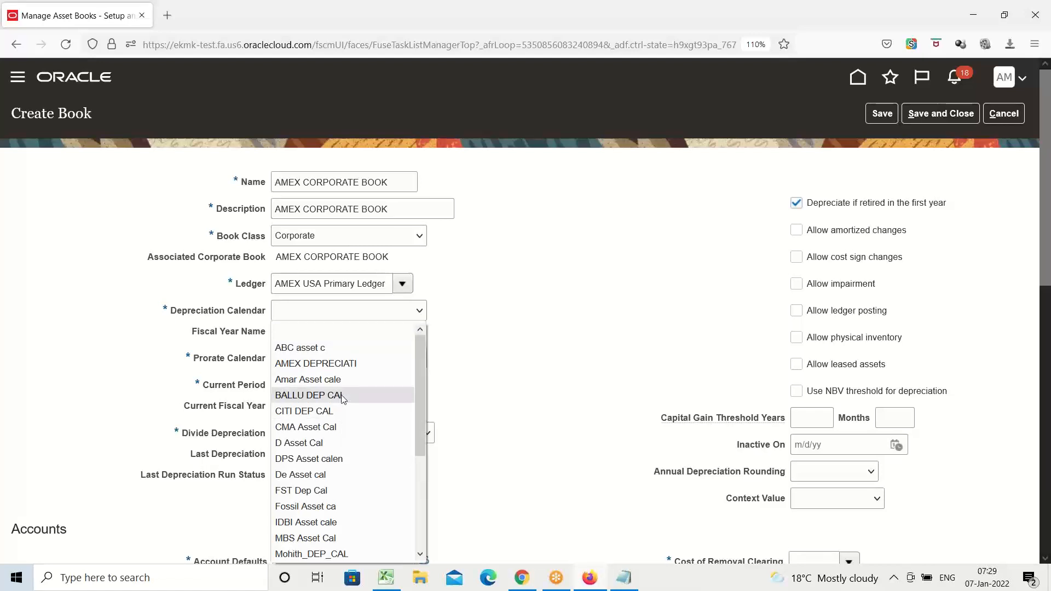
pyautogui.click(329, 364)
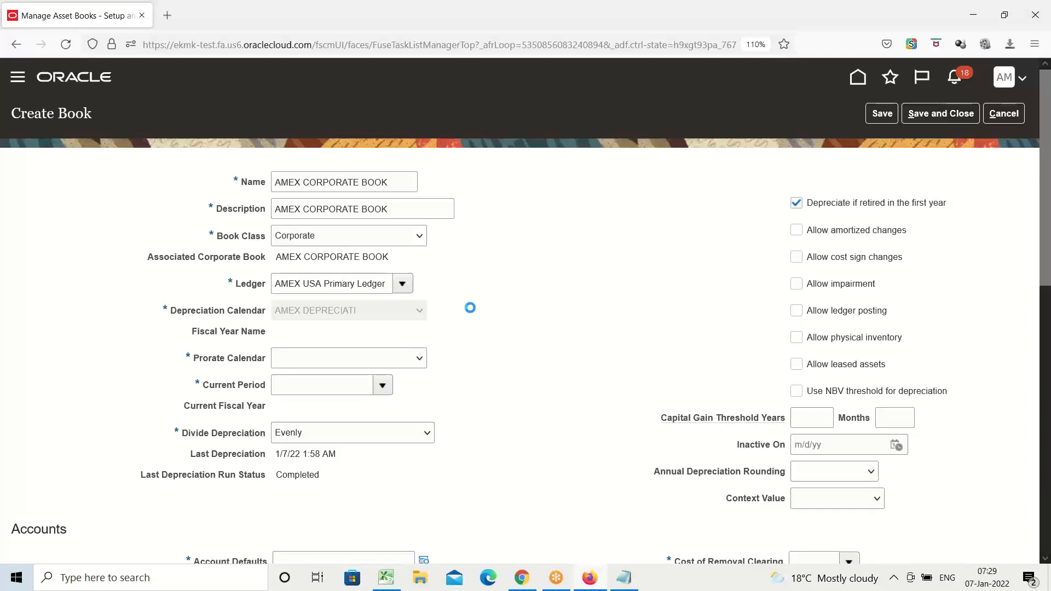
pyautogui.click(1004, 113)
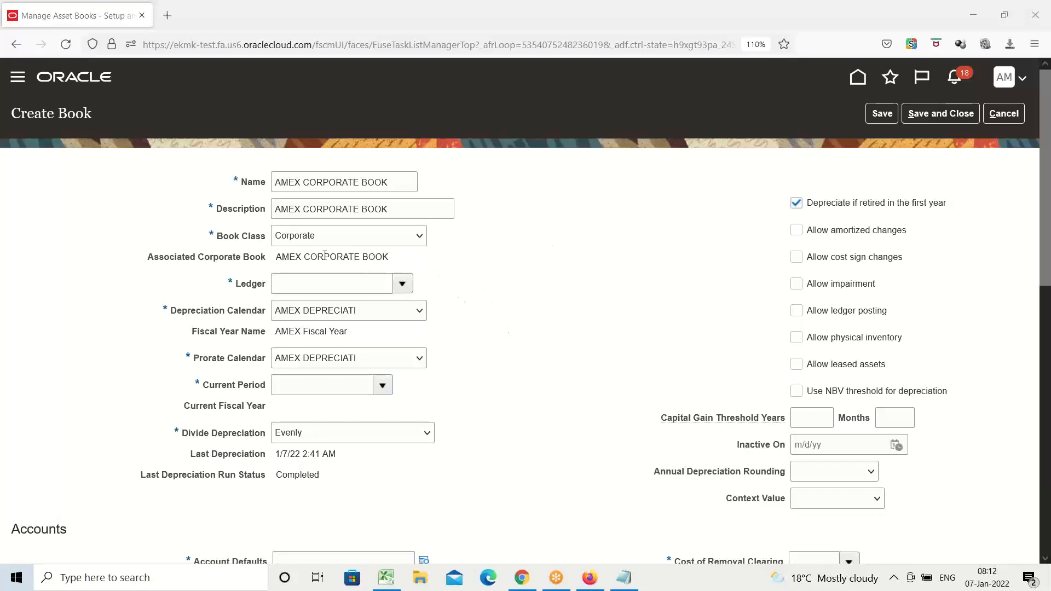
# Set the depreciation calendar of AMEX CORPORATE BOOK to AMEX DEPRECIATI.
pyautogui.click(407, 182)
pyautogui.hotkey('ctrl', 'a')
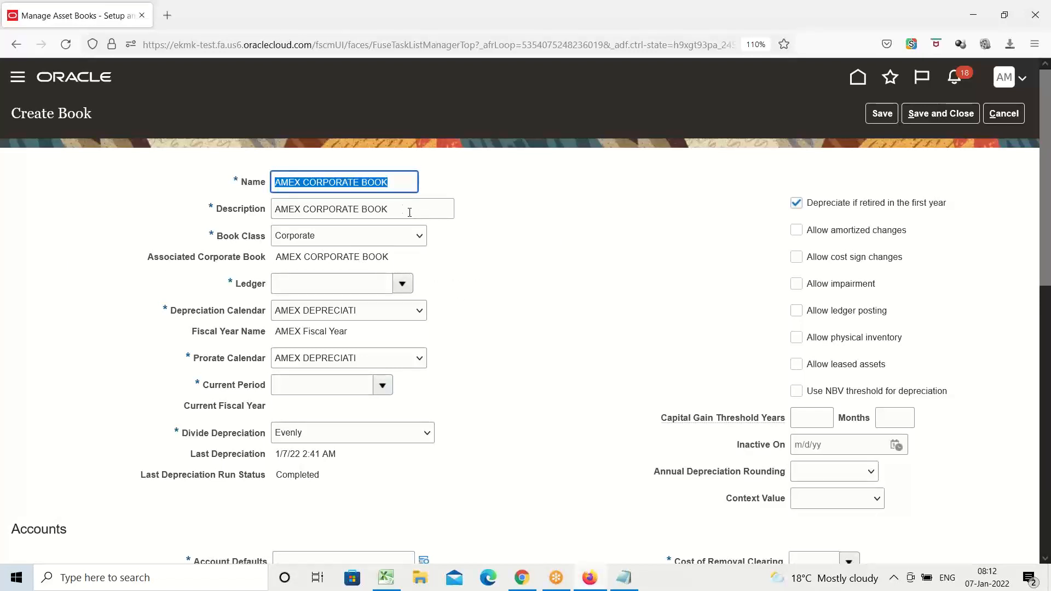
pyautogui.click(398, 206)
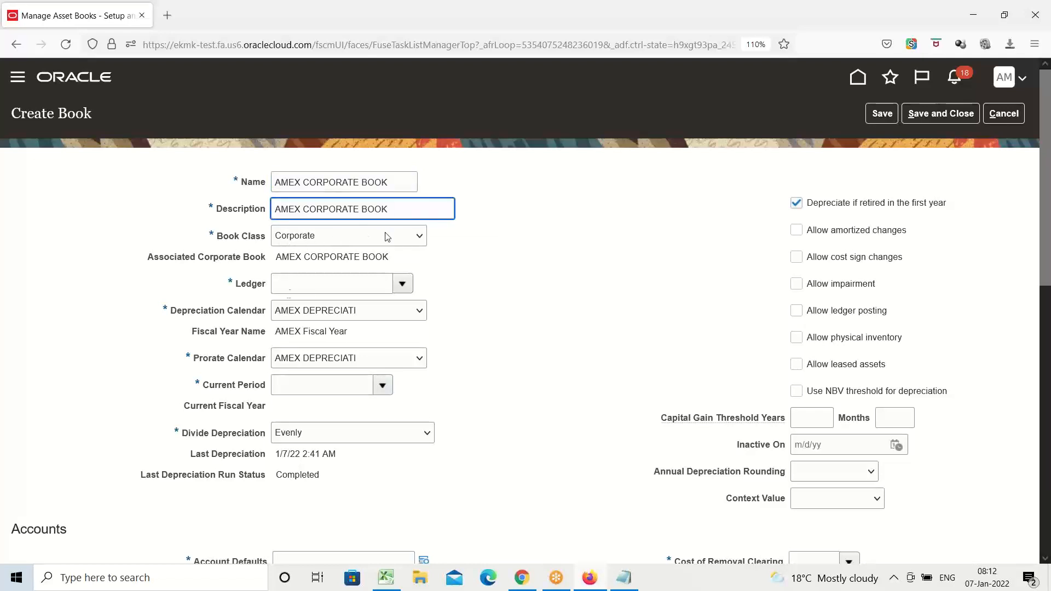
pyautogui.click(396, 310)
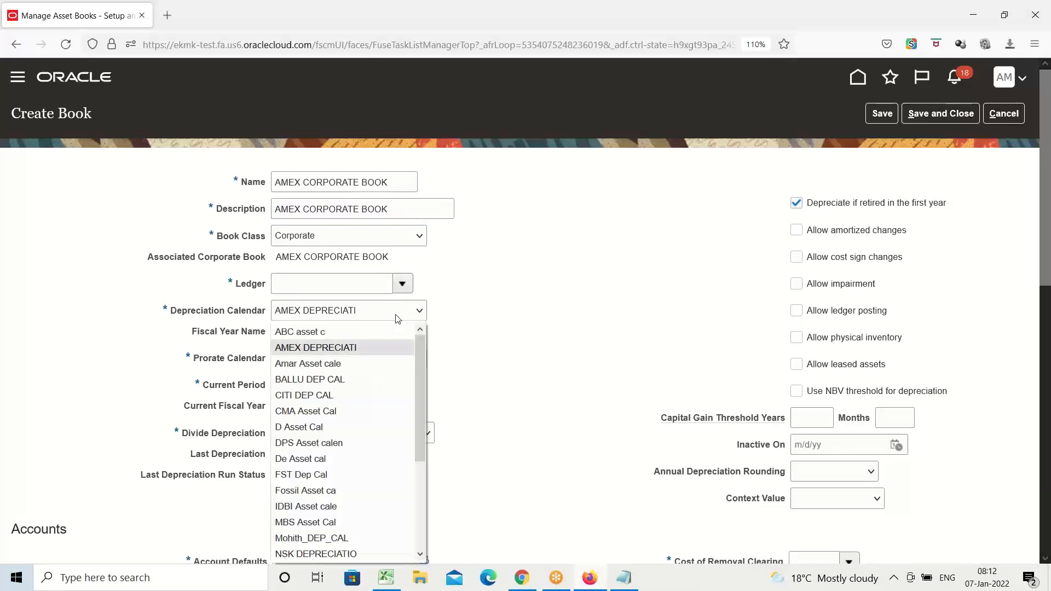
pyautogui.click(331, 349)
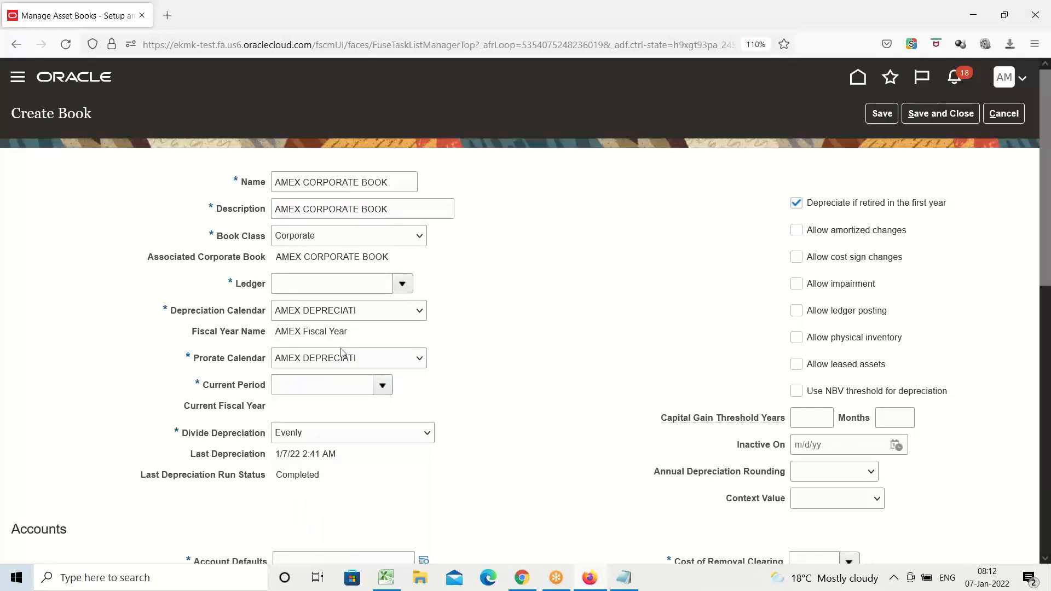
# Search the periods for jan and select Jan-22 as the book's current period.
pyautogui.click(383, 386)
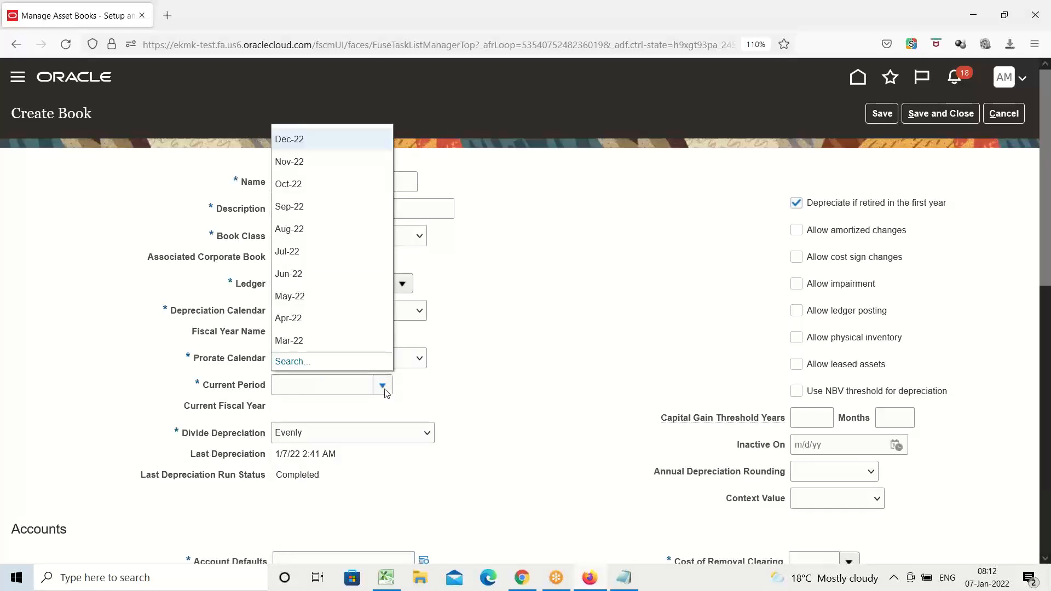
pyautogui.scroll(-3, 314, 299)
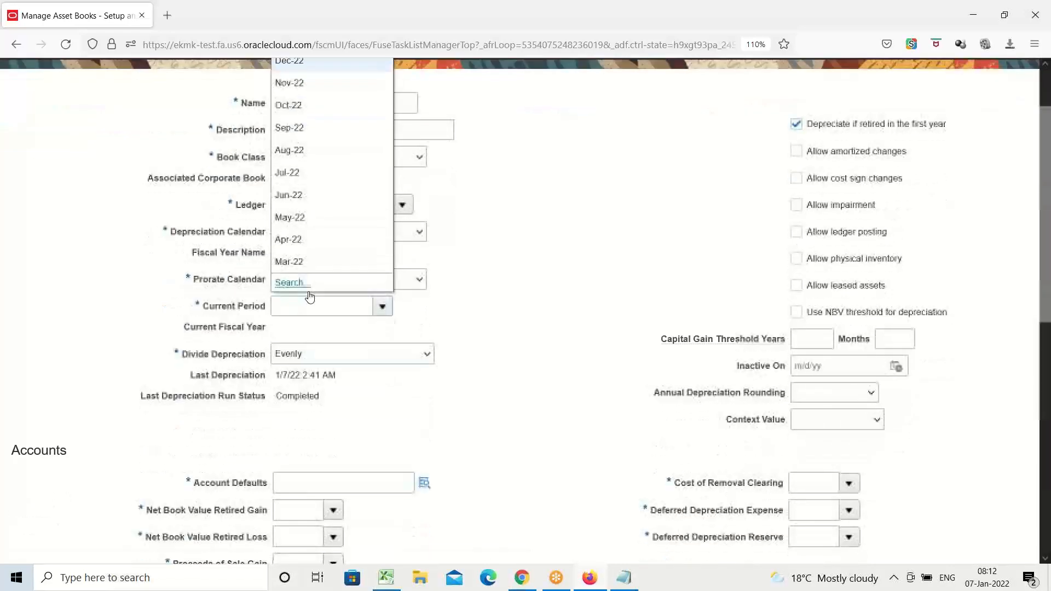
pyautogui.scroll(-5, 464, 424)
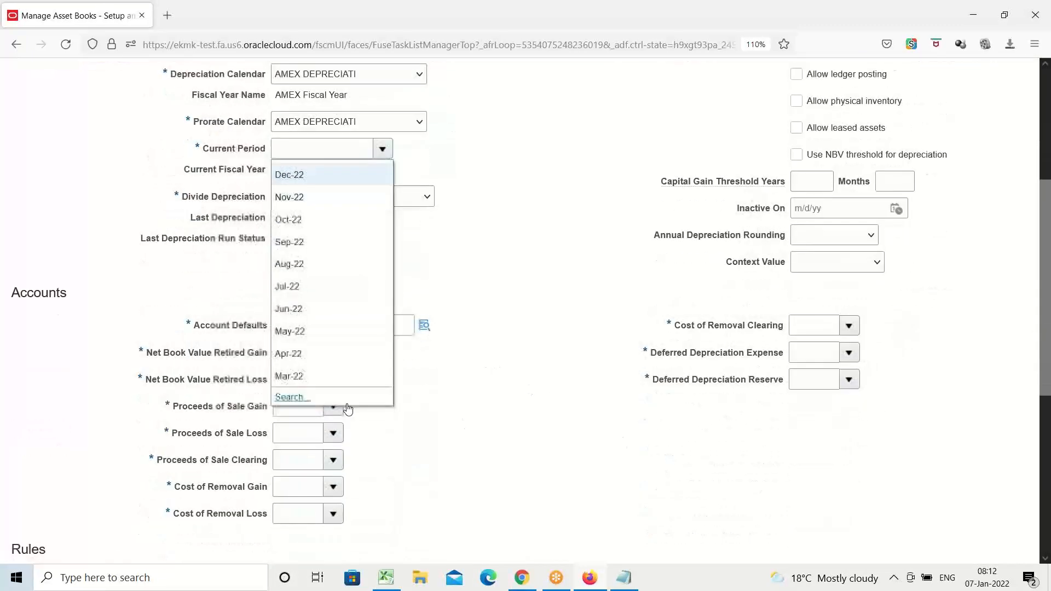
pyautogui.click(298, 398)
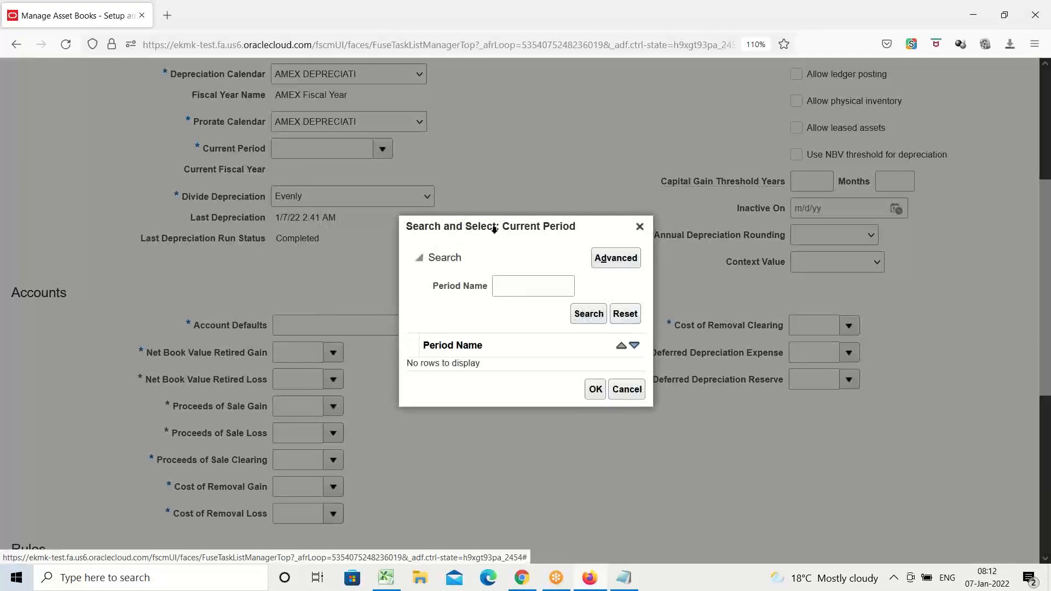
pyautogui.click(505, 287)
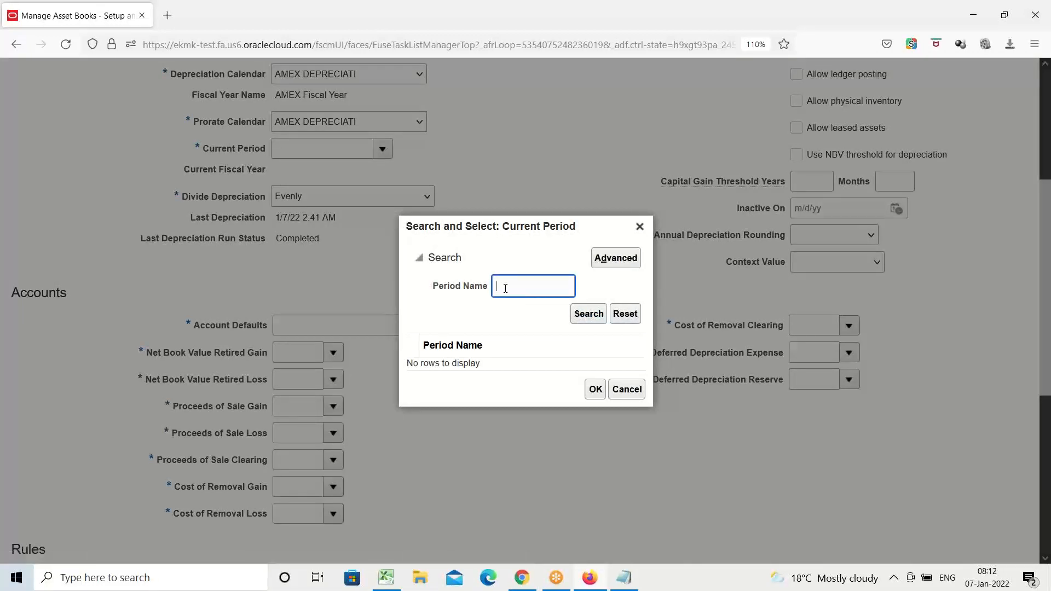
pyautogui.write('jan')
pyautogui.click(581, 316)
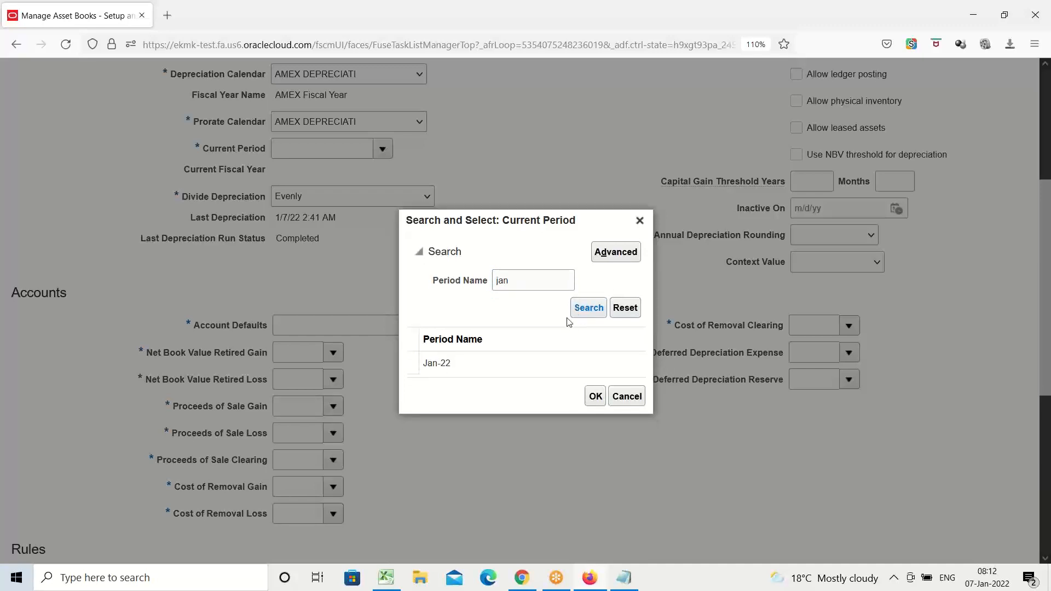
pyautogui.click(442, 361)
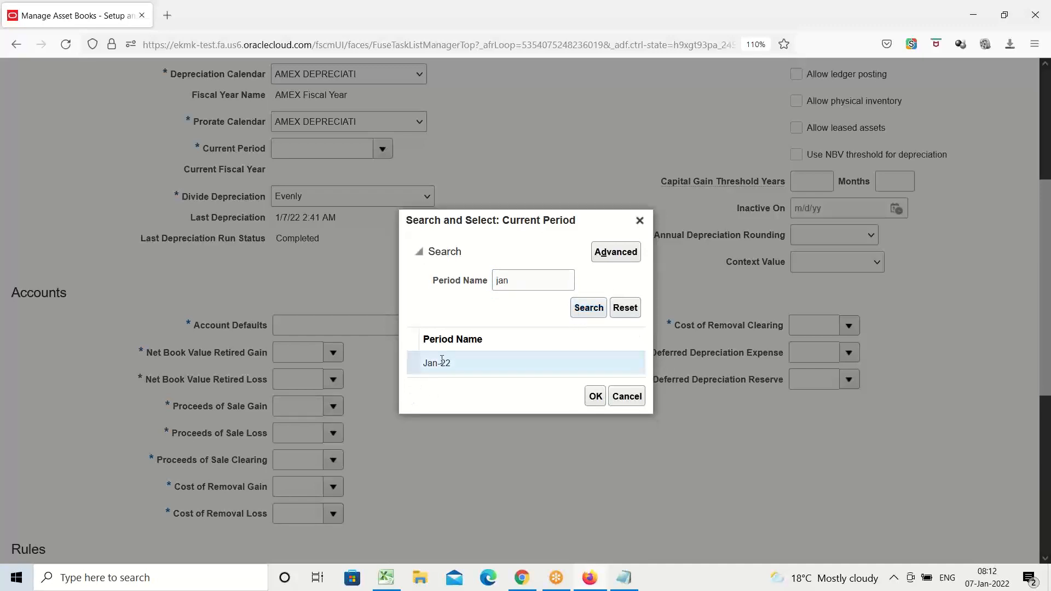
pyautogui.click(596, 396)
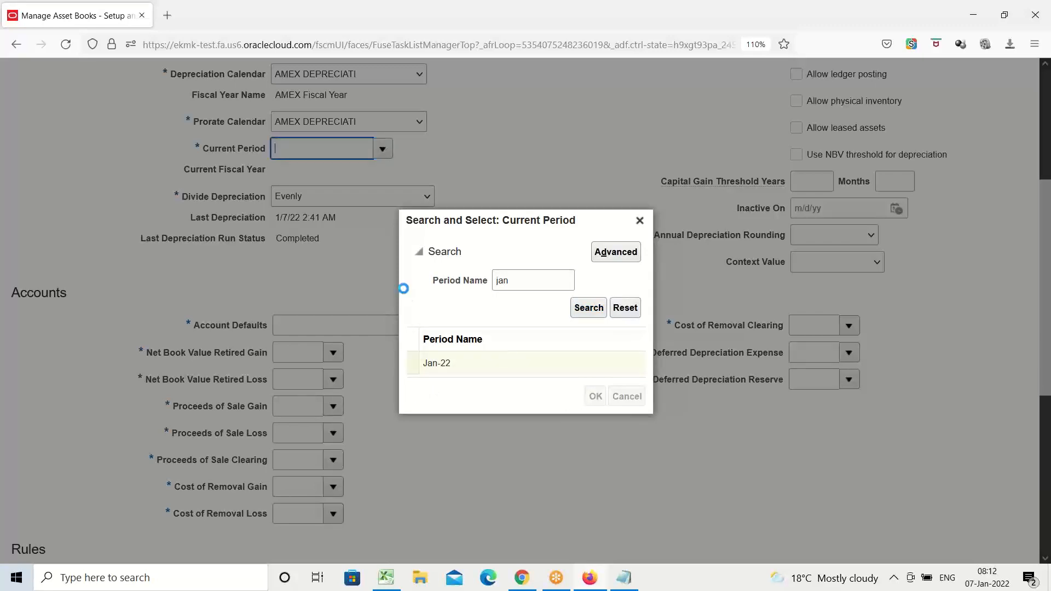
# Try to assign AMEX USA Primary Ledger to the book by searching the ledgers for AMEX.
pyautogui.scroll(3, 491, 242)
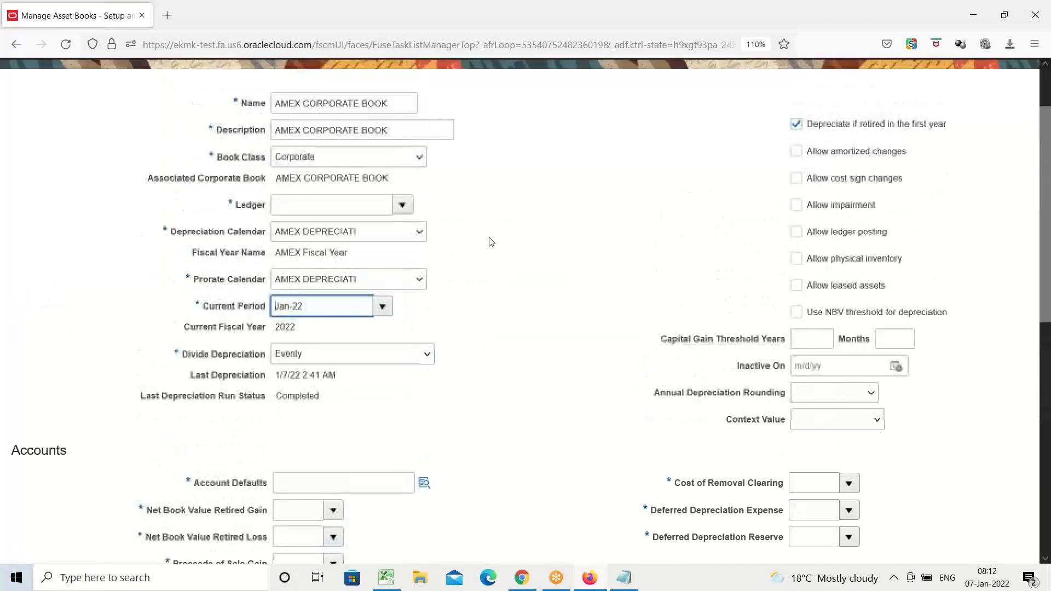
pyautogui.scroll(2, 489, 241)
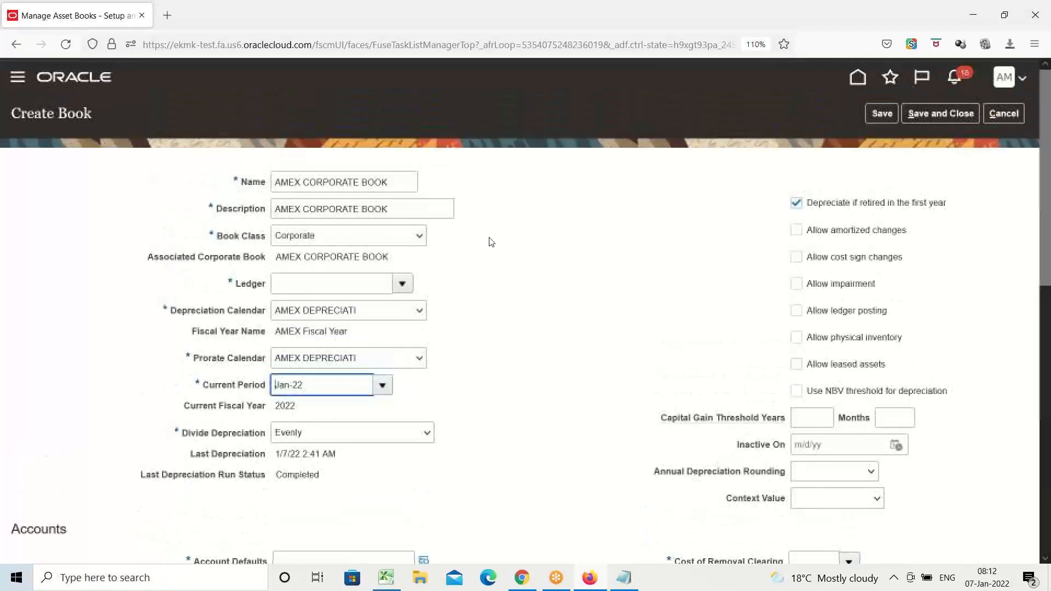
pyautogui.click(403, 284)
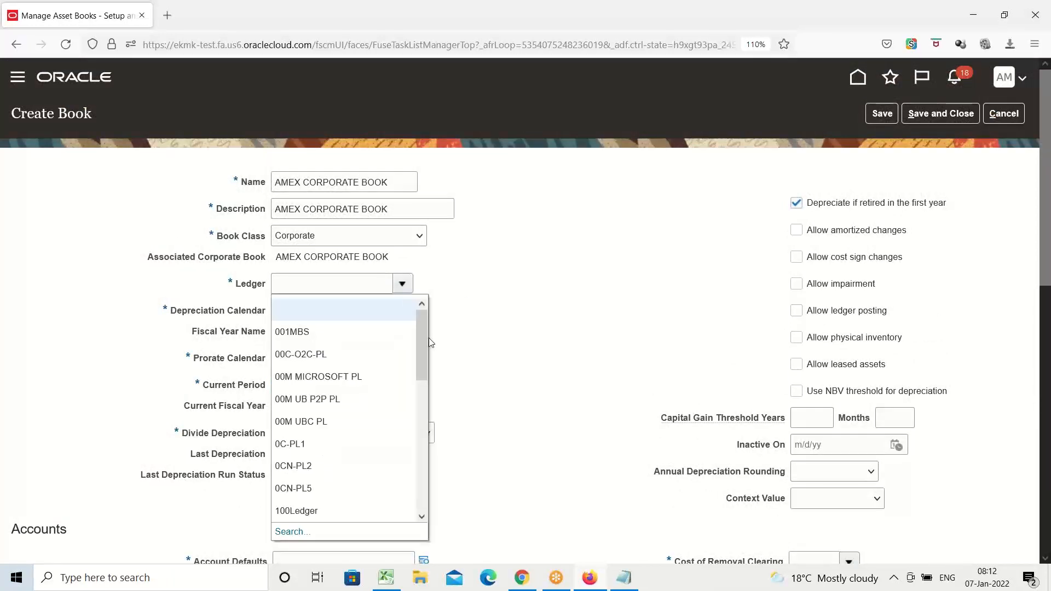
pyautogui.moveTo(428, 337); pyautogui.dragTo(402, 541)
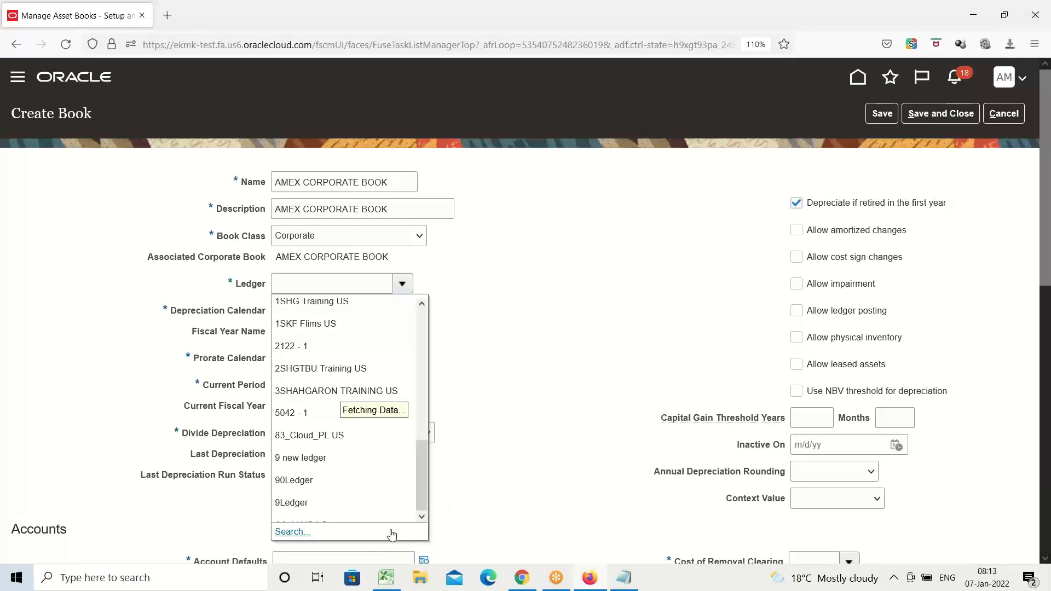
pyautogui.scroll(-5, 359, 471)
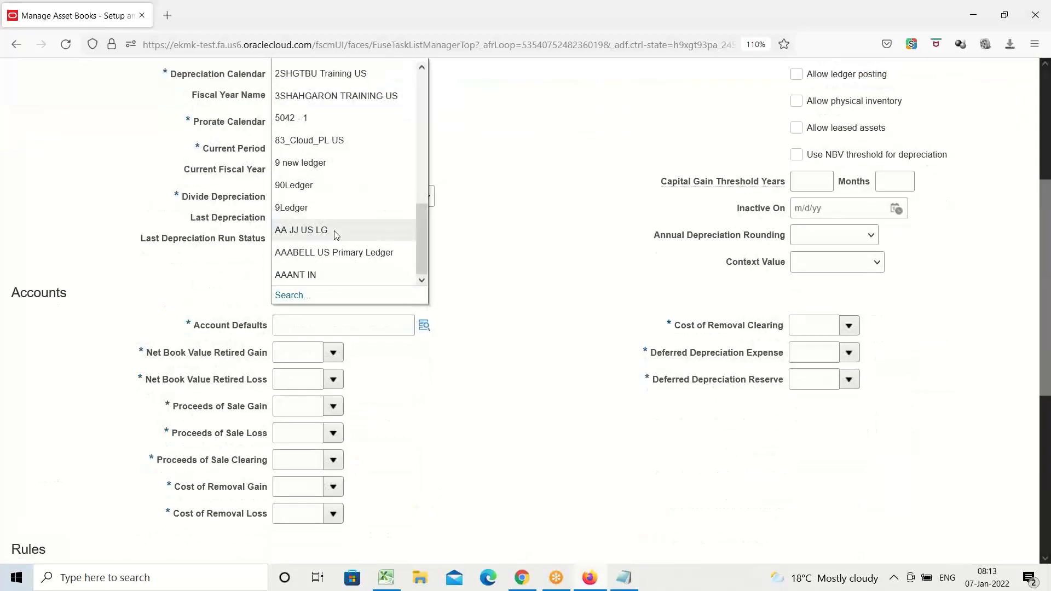
pyautogui.scroll(-3, 335, 233)
pyautogui.click(296, 139)
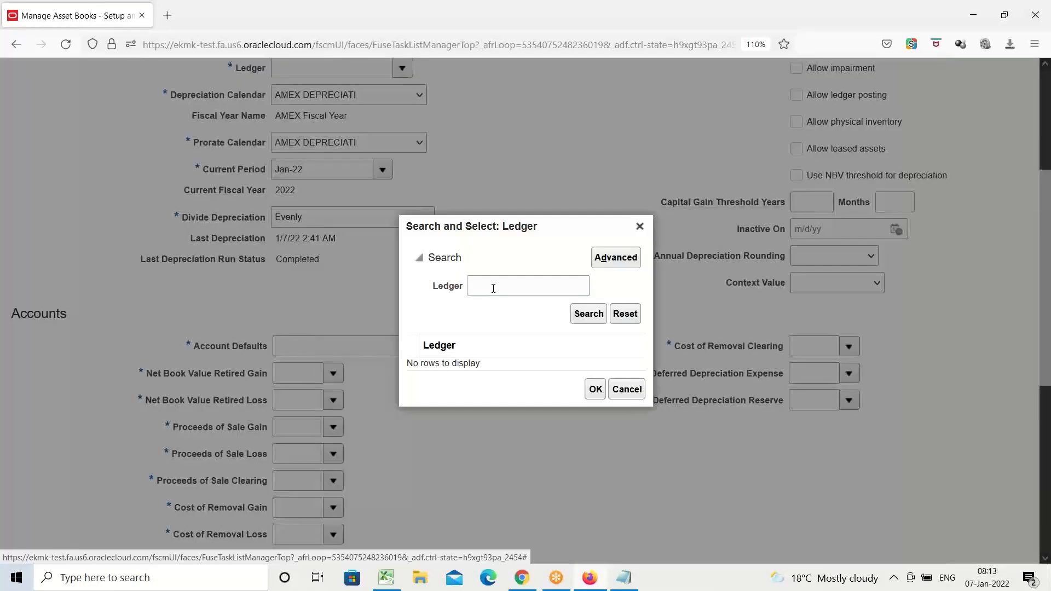
pyautogui.click(489, 286)
pyautogui.click(512, 304)
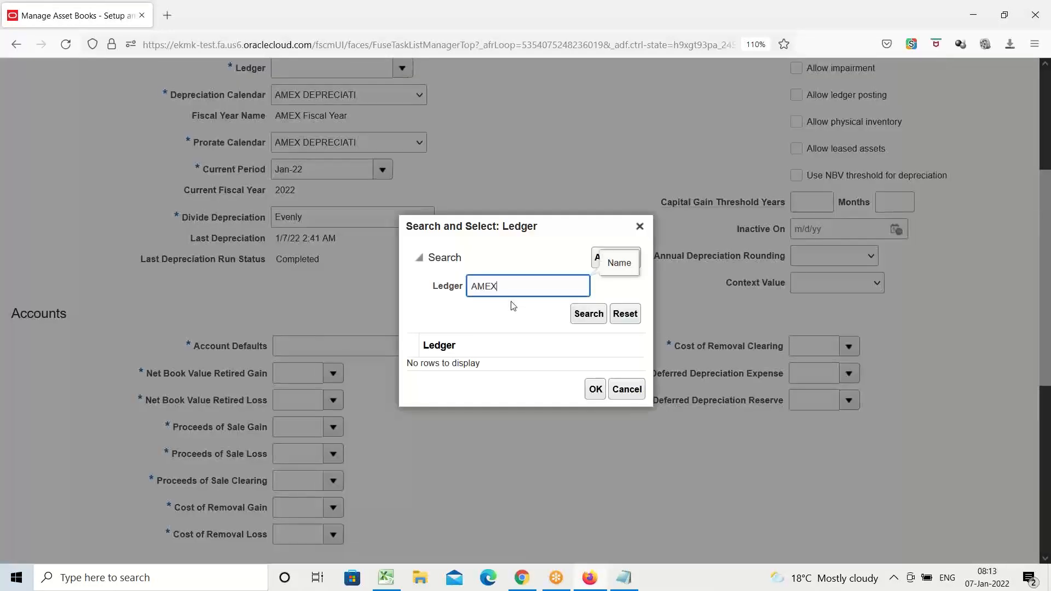
pyautogui.click(588, 314)
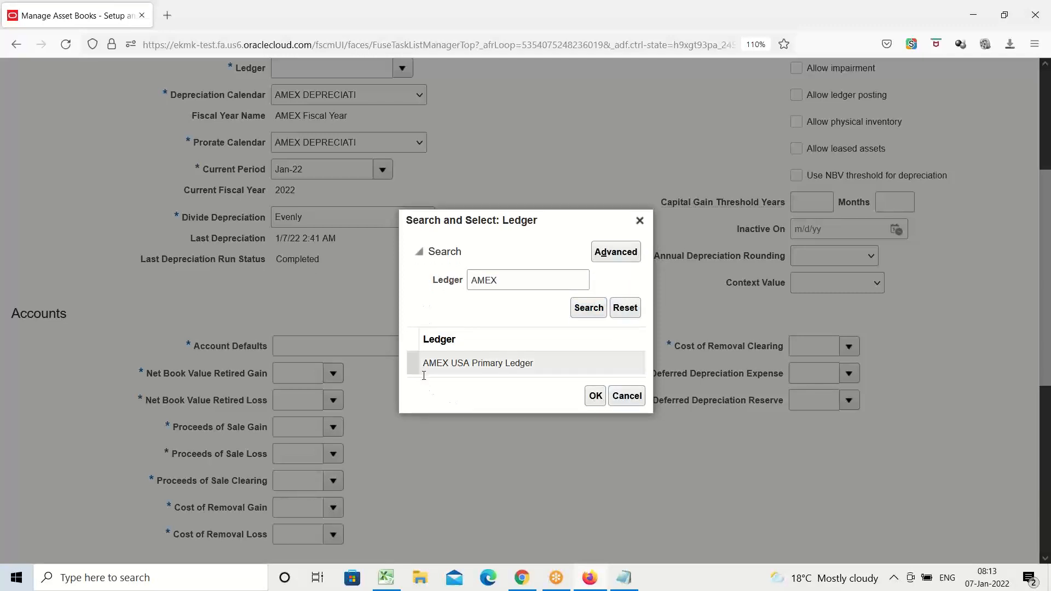
pyautogui.click(490, 362)
pyautogui.click(596, 396)
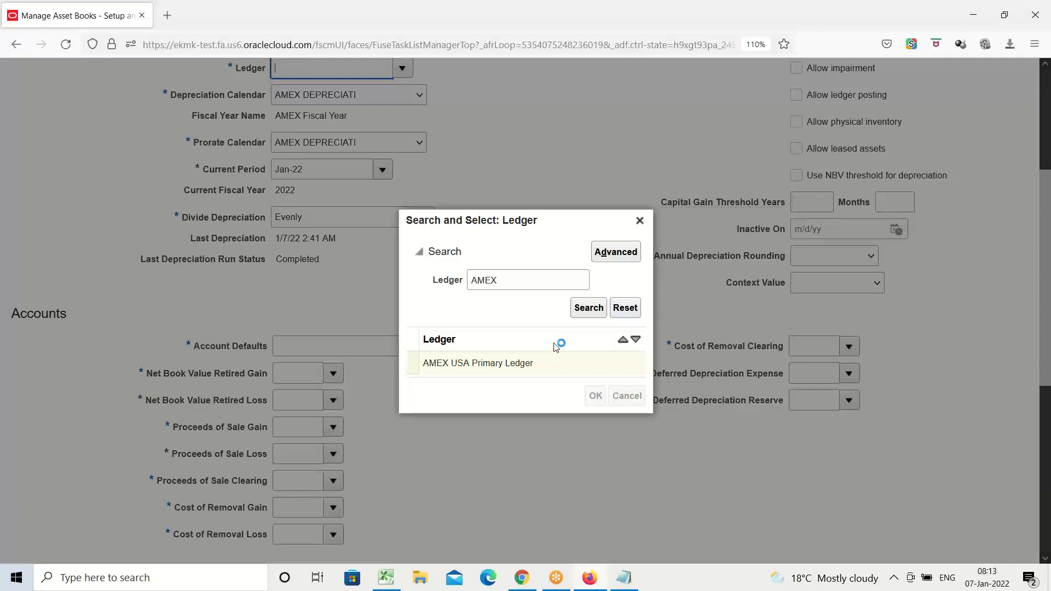
pyautogui.scroll(4, 533, 339)
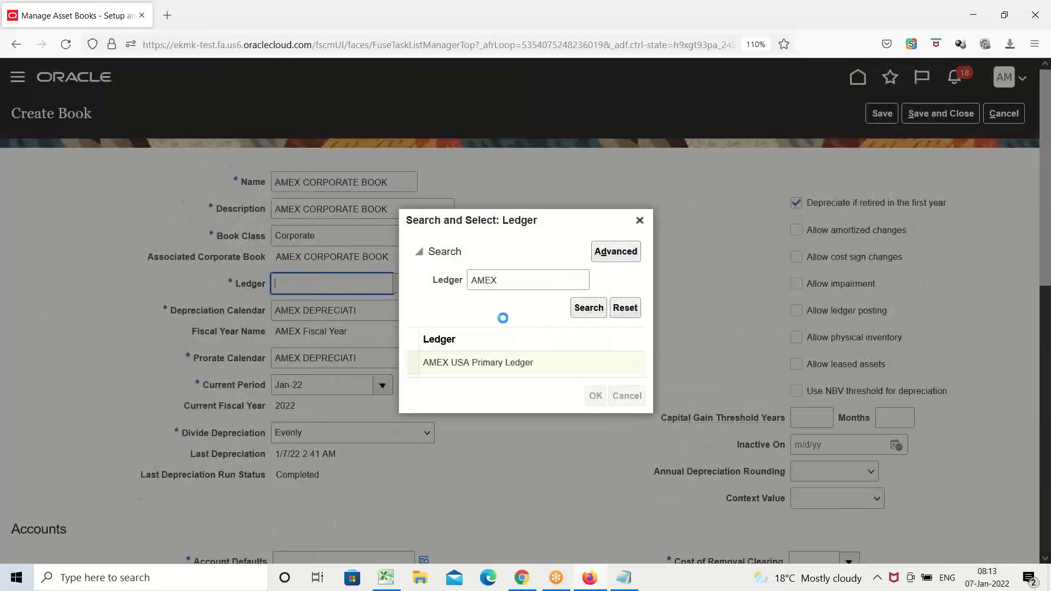
pyautogui.scroll(-4, 506, 320)
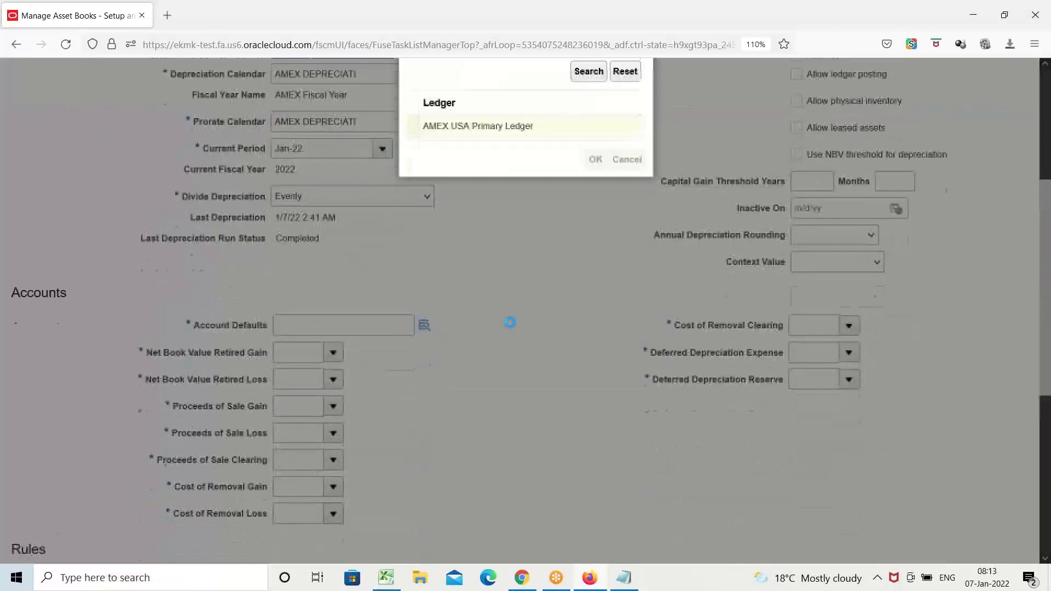
pyautogui.scroll(4, 506, 320)
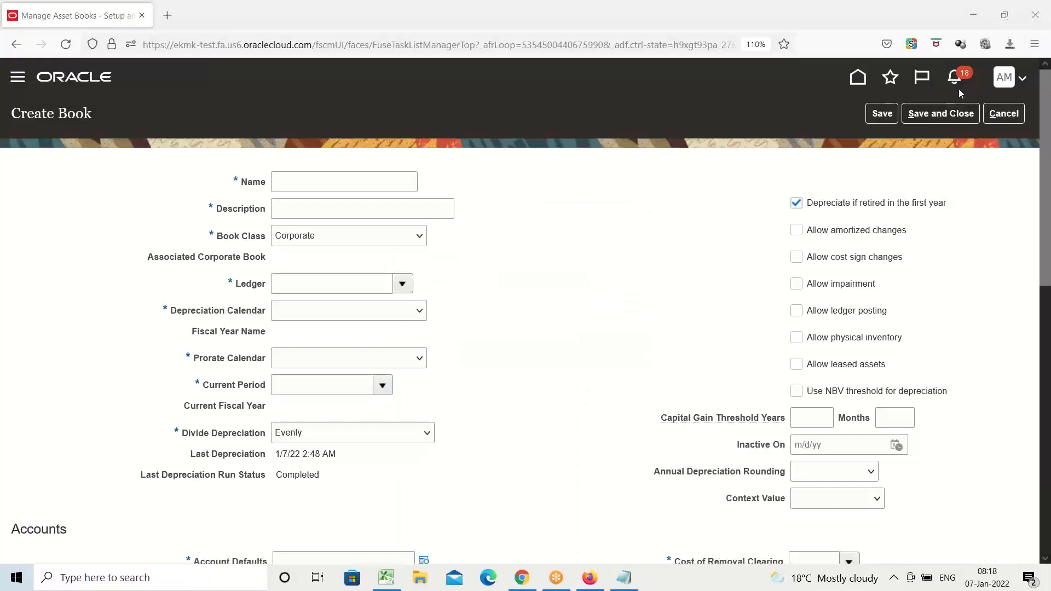
# Enter AMEX CORPORATE BOOK as both the name and the description of the new book.
pyautogui.click(305, 178)
pyautogui.click(326, 200)
pyautogui.click(327, 201)
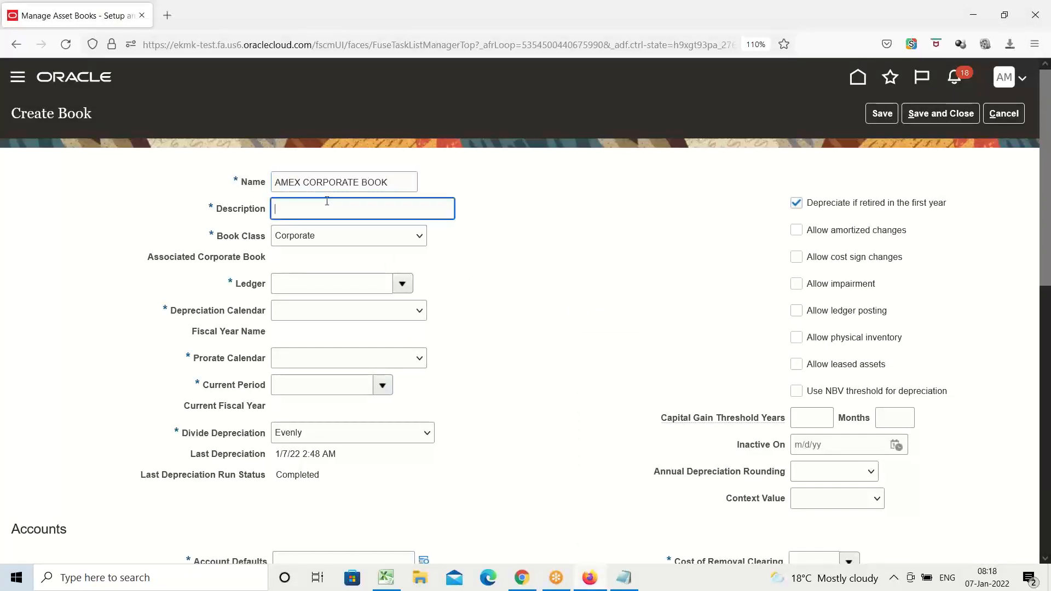
pyautogui.click(331, 225)
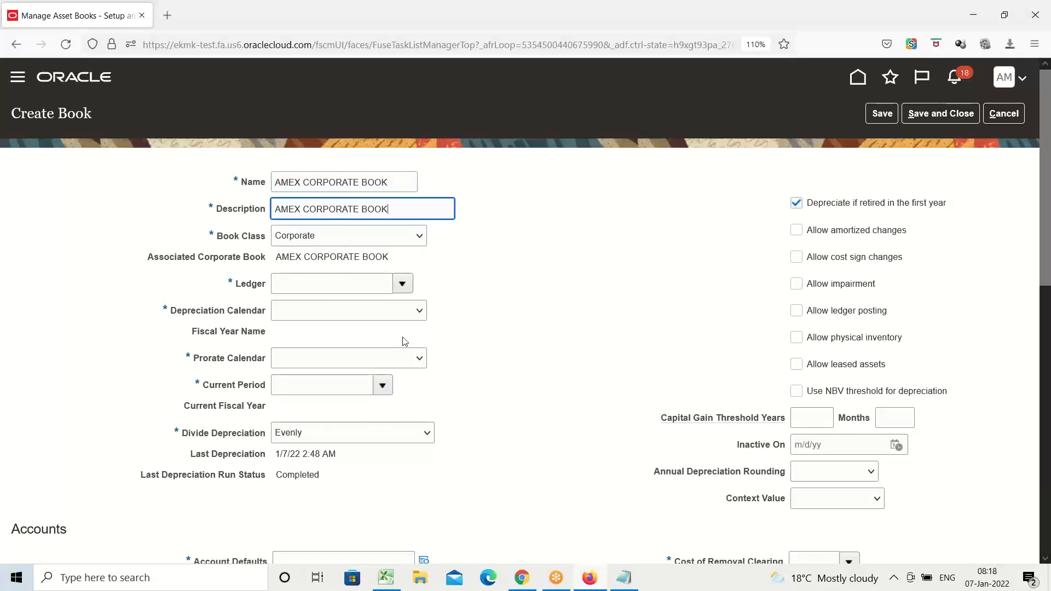
# Set the book's depreciation calendar to AMEX DEPRECIATI and its current period to Jan-22.
pyautogui.click(420, 312)
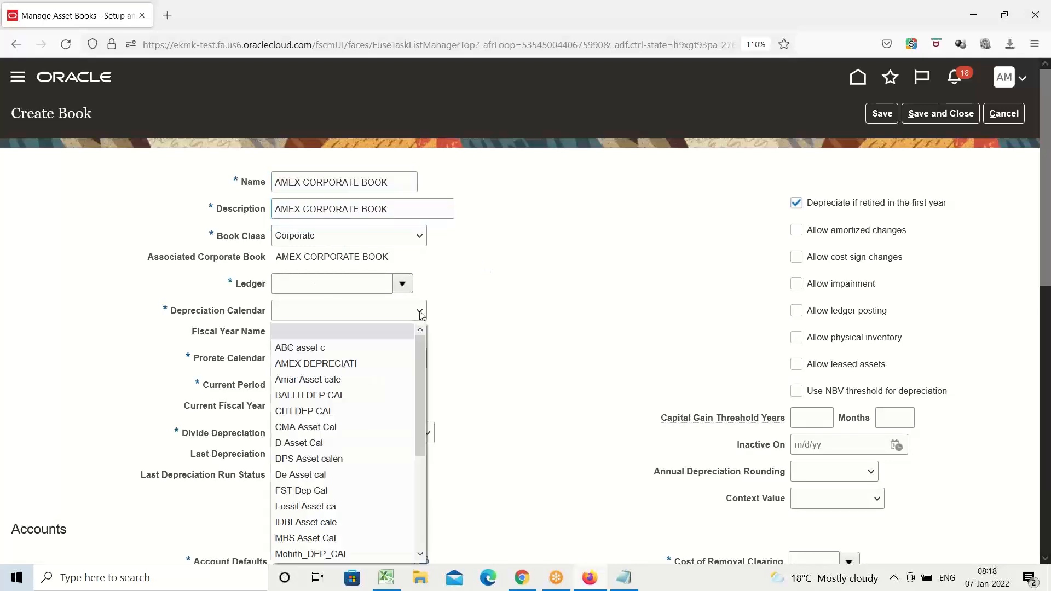
pyautogui.click(363, 363)
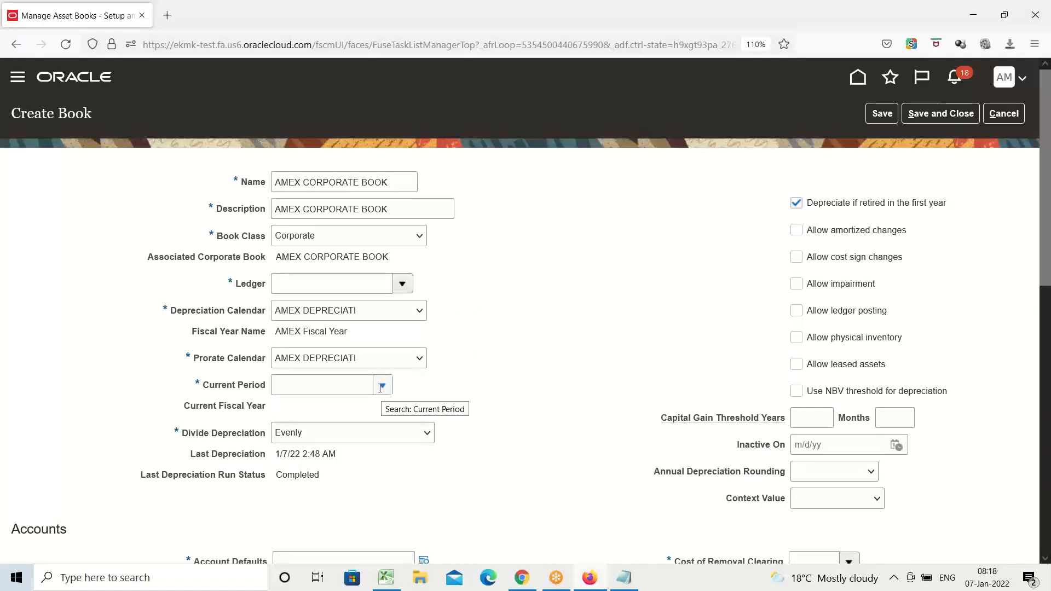
pyautogui.click(339, 394)
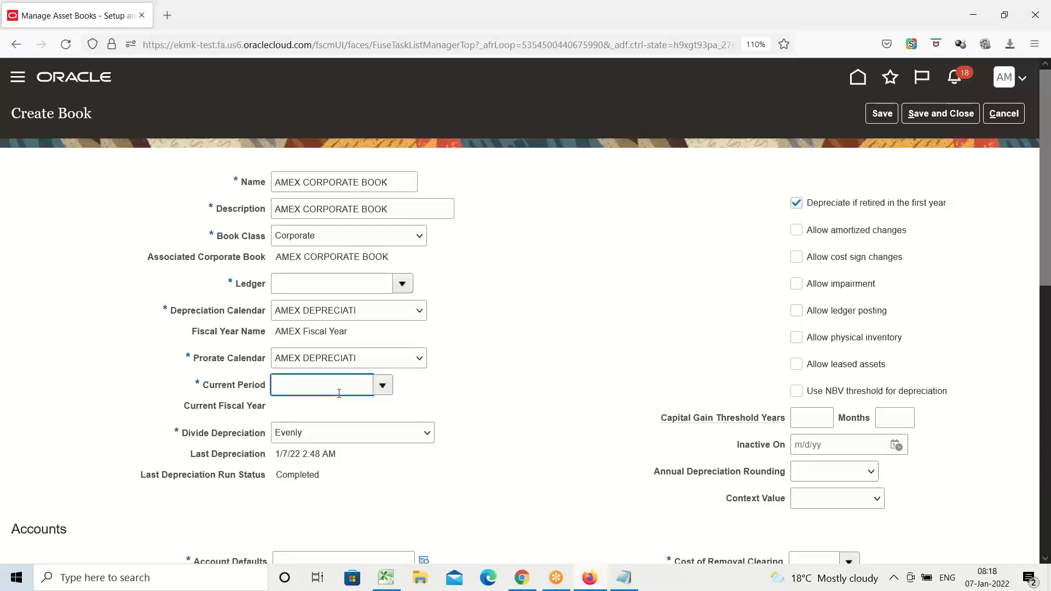
pyautogui.write('jan-')
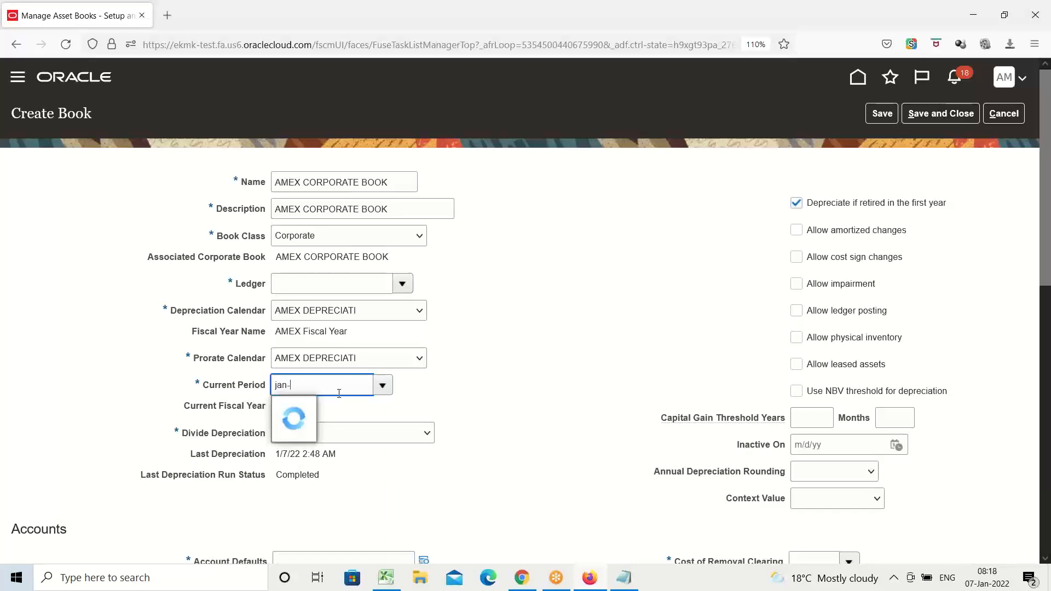
pyautogui.write('22')
pyautogui.click(295, 406)
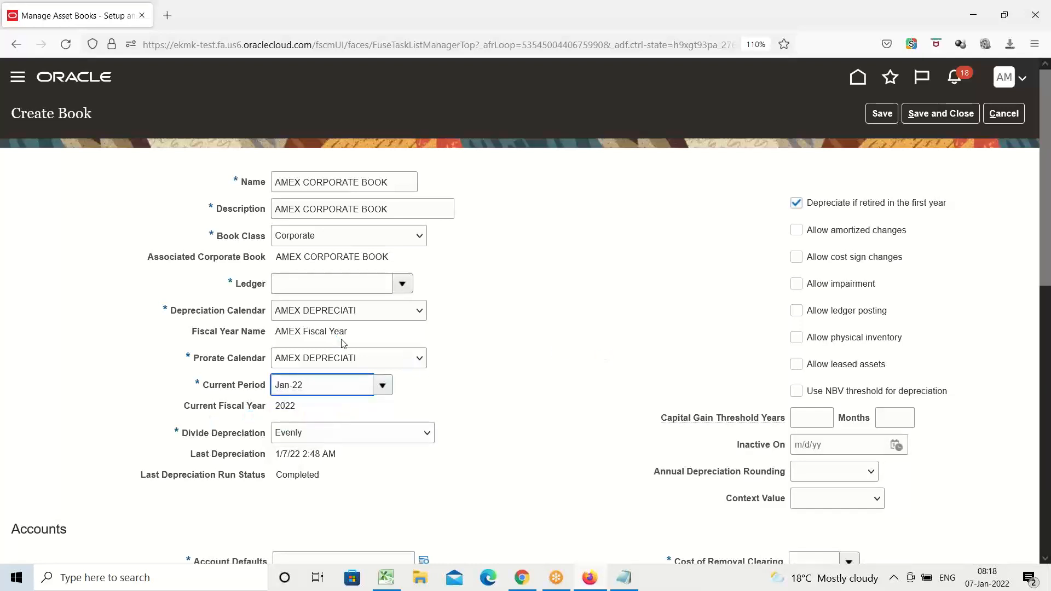
# Enter AMEX USA Primary Ledger as the book's ledger.
pyautogui.click(344, 285)
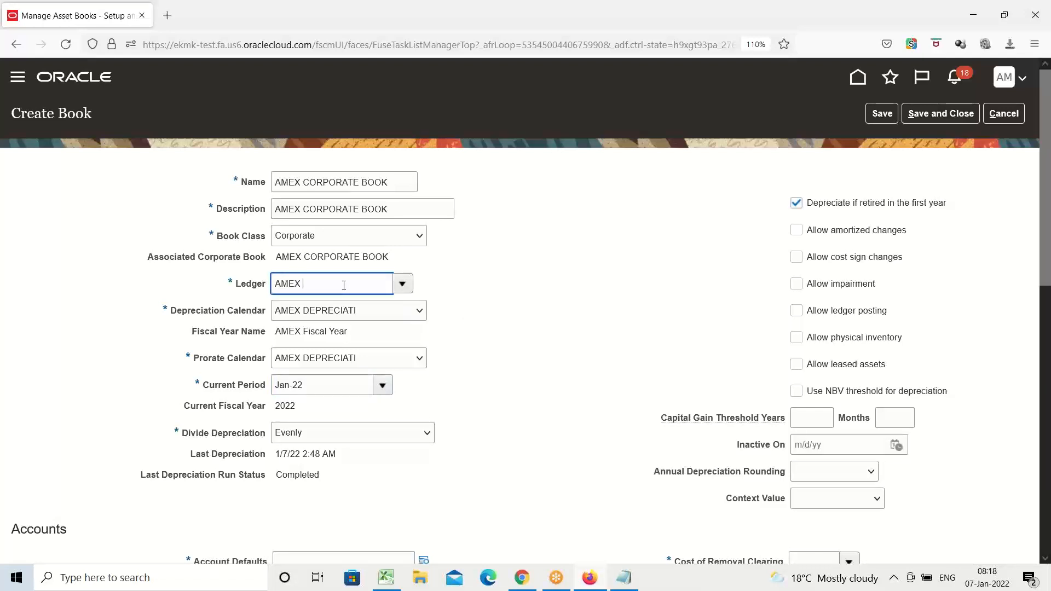
pyautogui.write('AMEX USA Primary Ledger')
pyautogui.press('Tab')
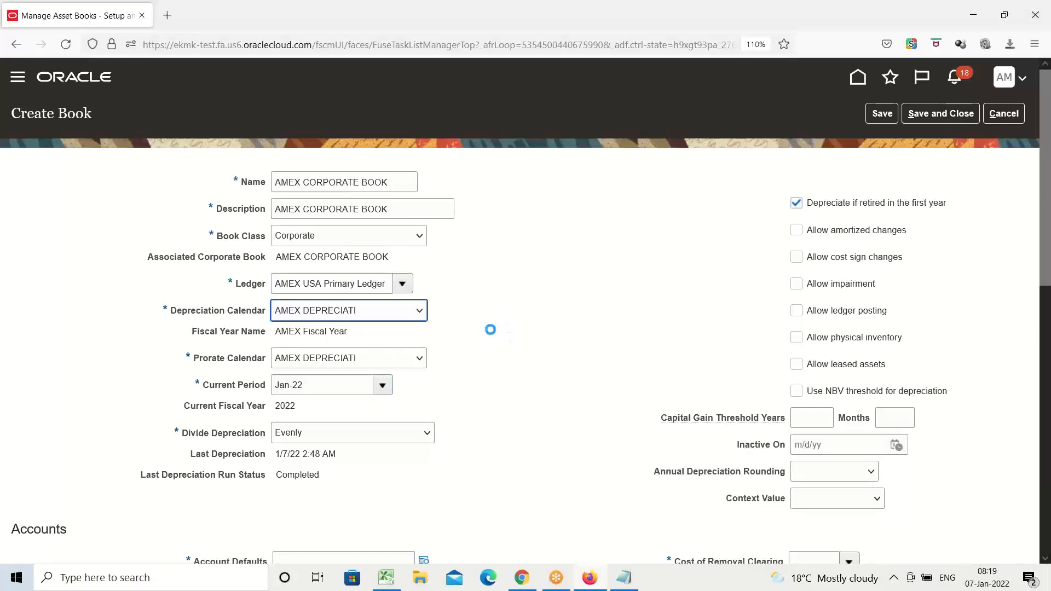
# Open the segments of the book's Account Defaults combination to examine them, and close them without changes.
pyautogui.scroll(-5, 490, 330)
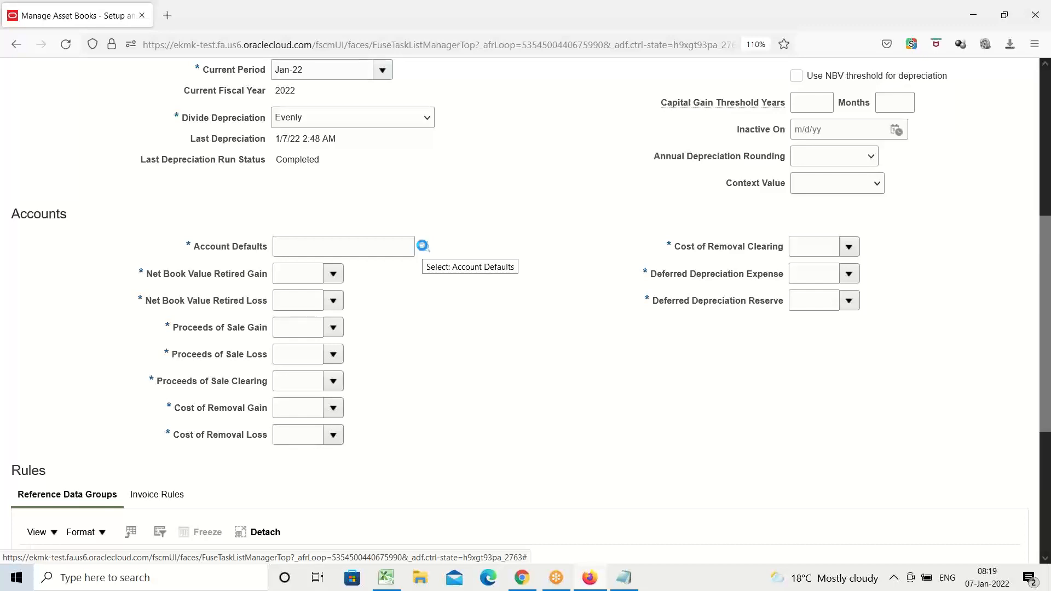
pyautogui.click(423, 247)
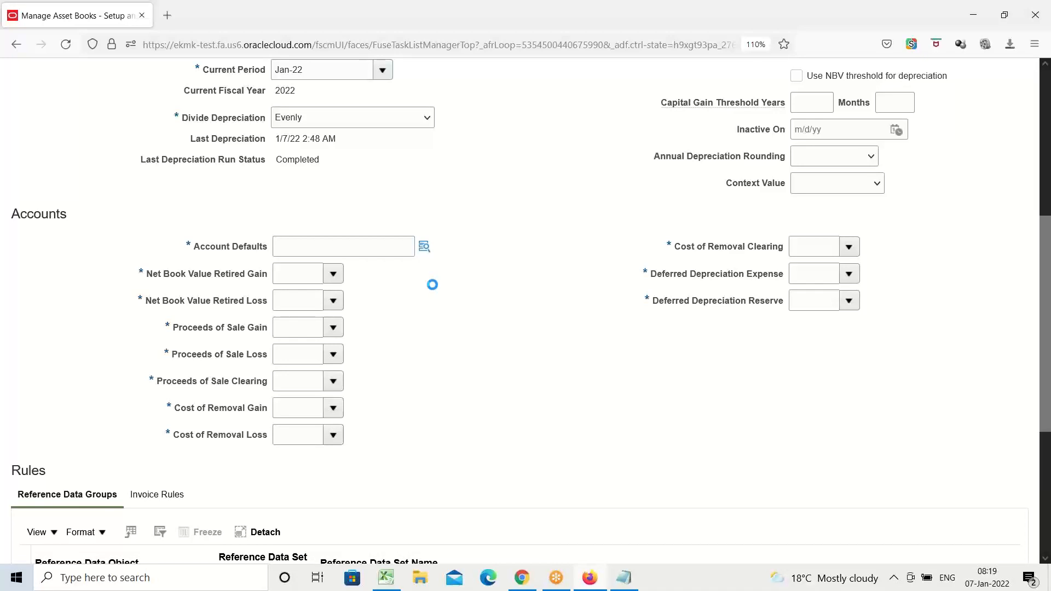
pyautogui.scroll(3, 449, 258)
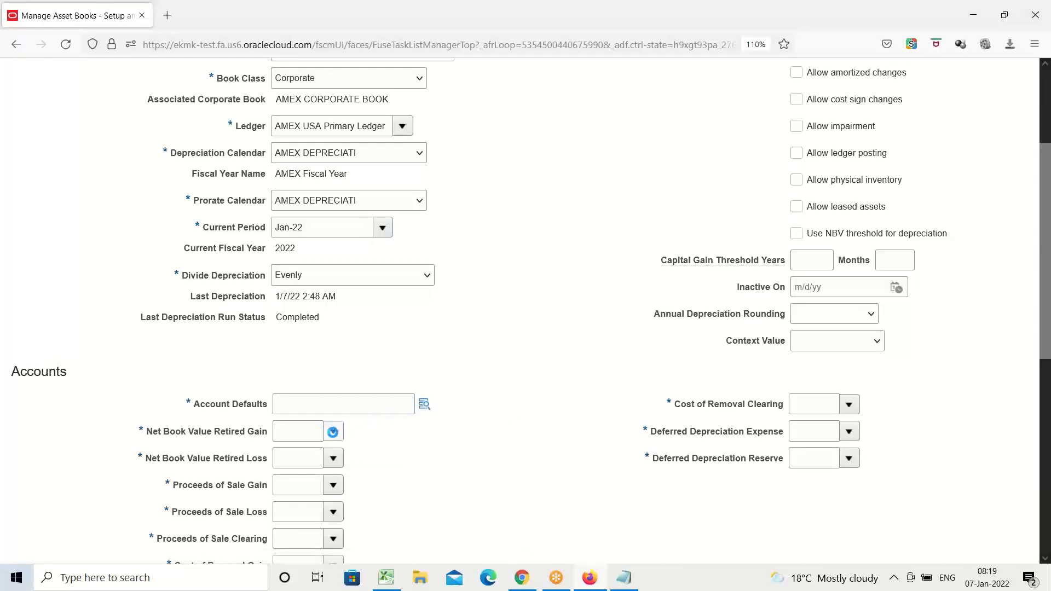
pyautogui.click(333, 432)
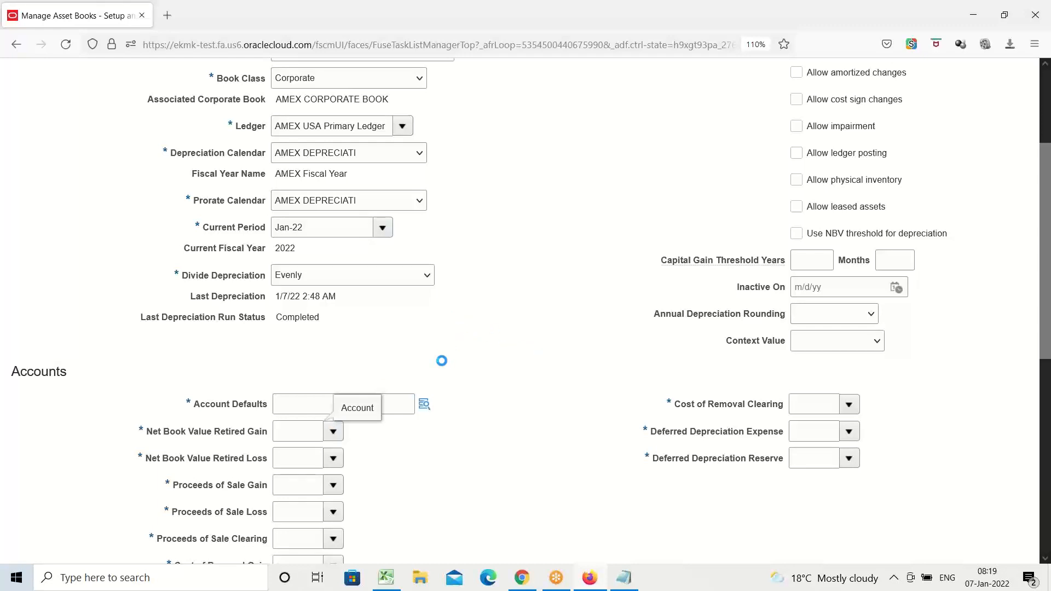
pyautogui.scroll(1, 442, 361)
pyautogui.scroll(-2, 441, 361)
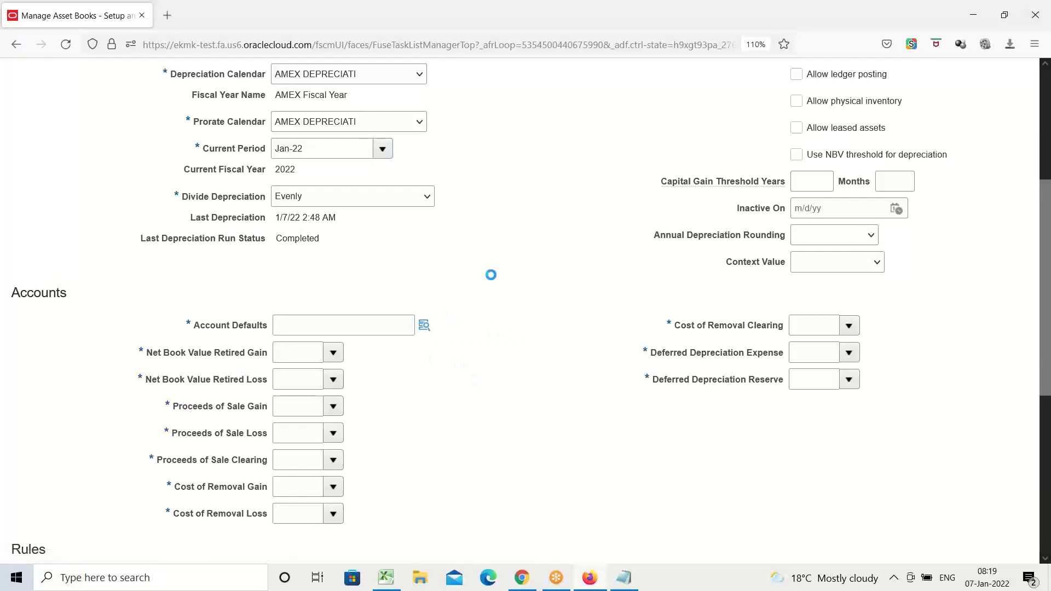
pyautogui.scroll(2, 487, 272)
pyautogui.scroll(1, 488, 272)
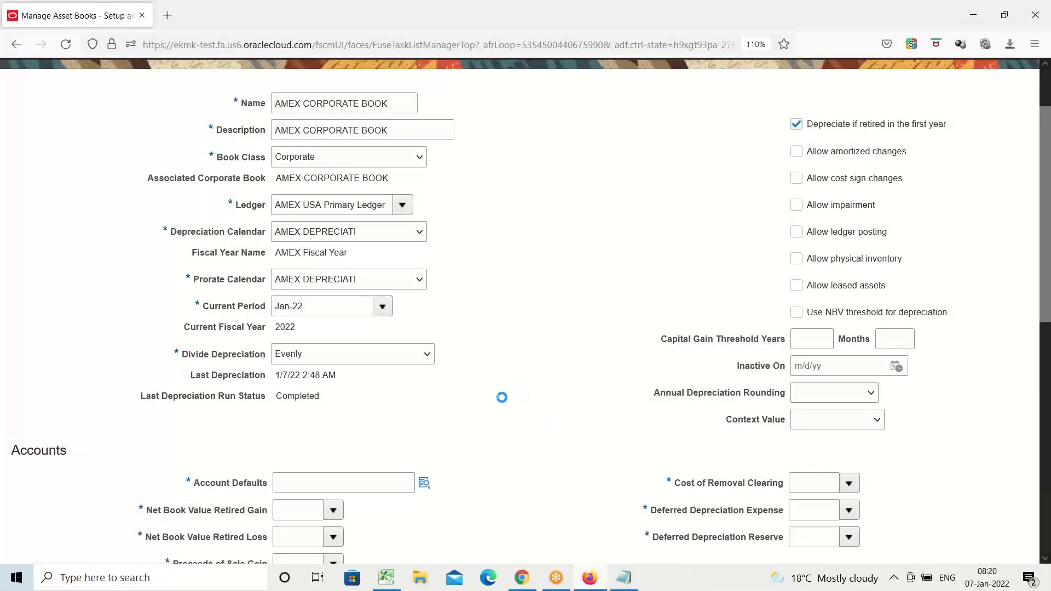
pyautogui.scroll(-2, 498, 391)
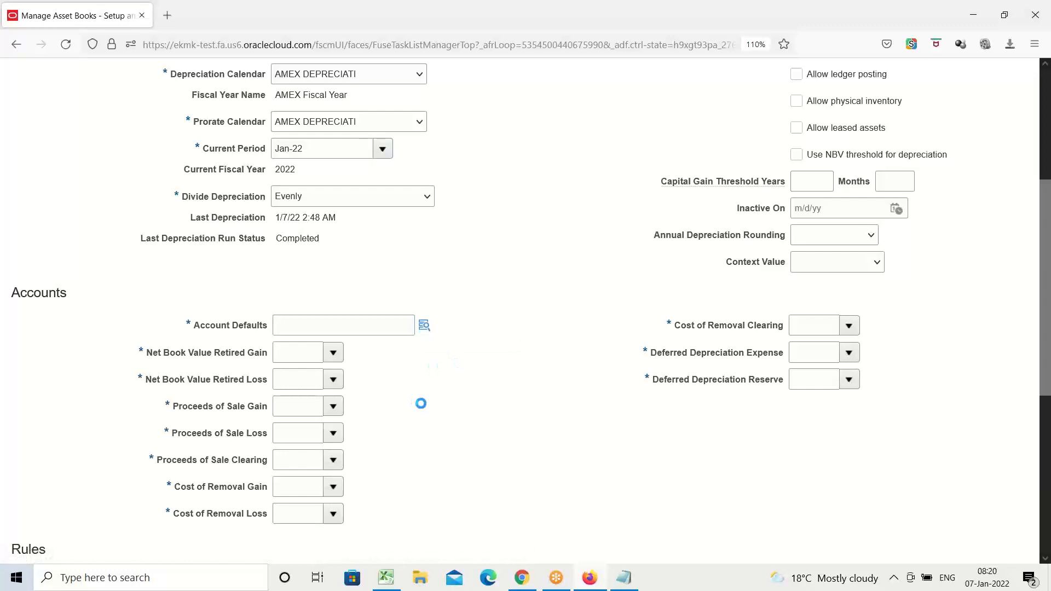
pyautogui.click(426, 331)
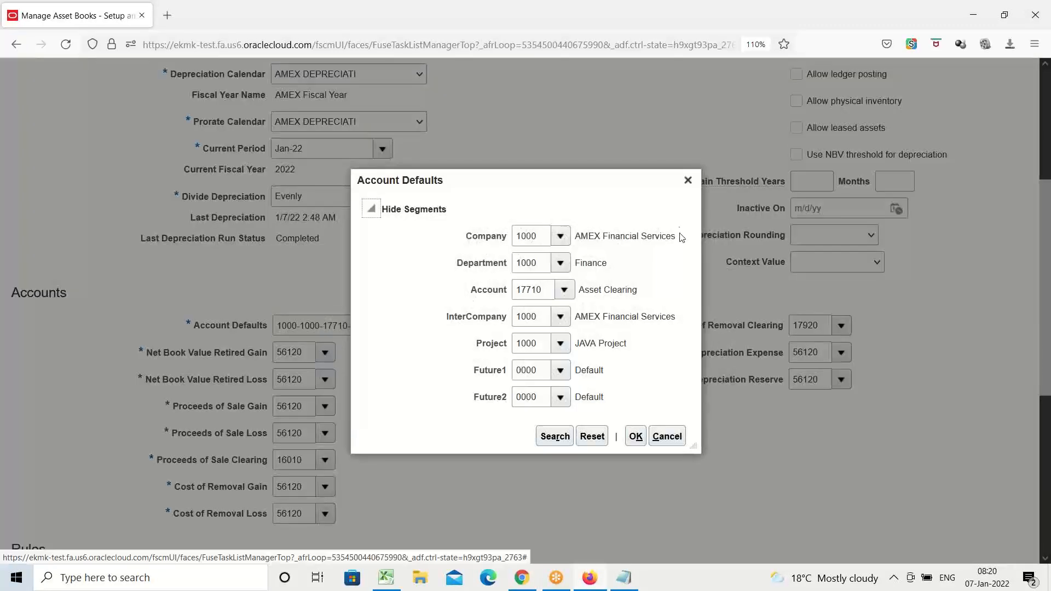
pyautogui.click(687, 183)
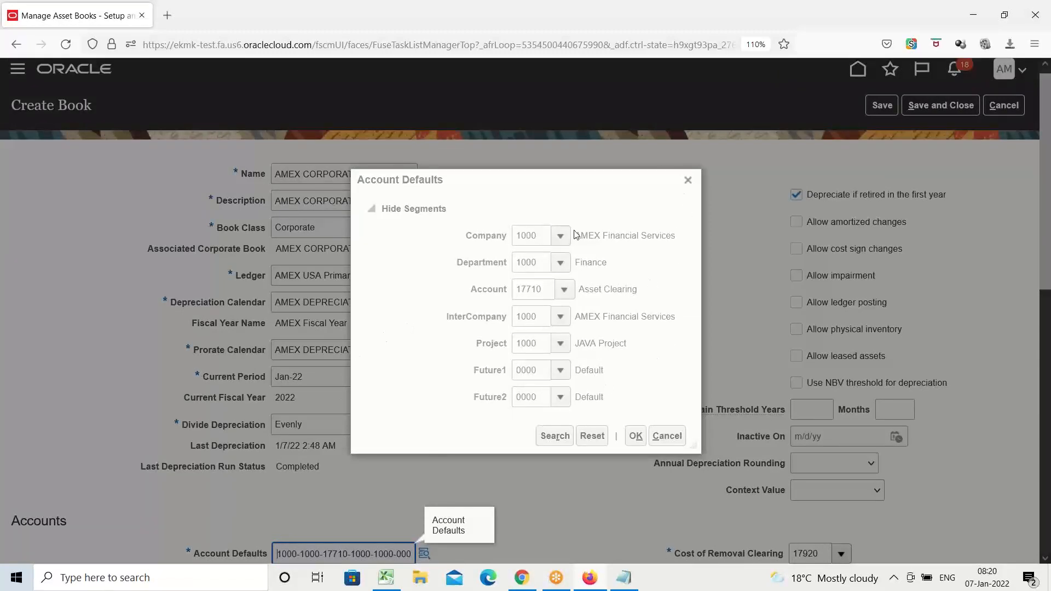
pyautogui.click(689, 180)
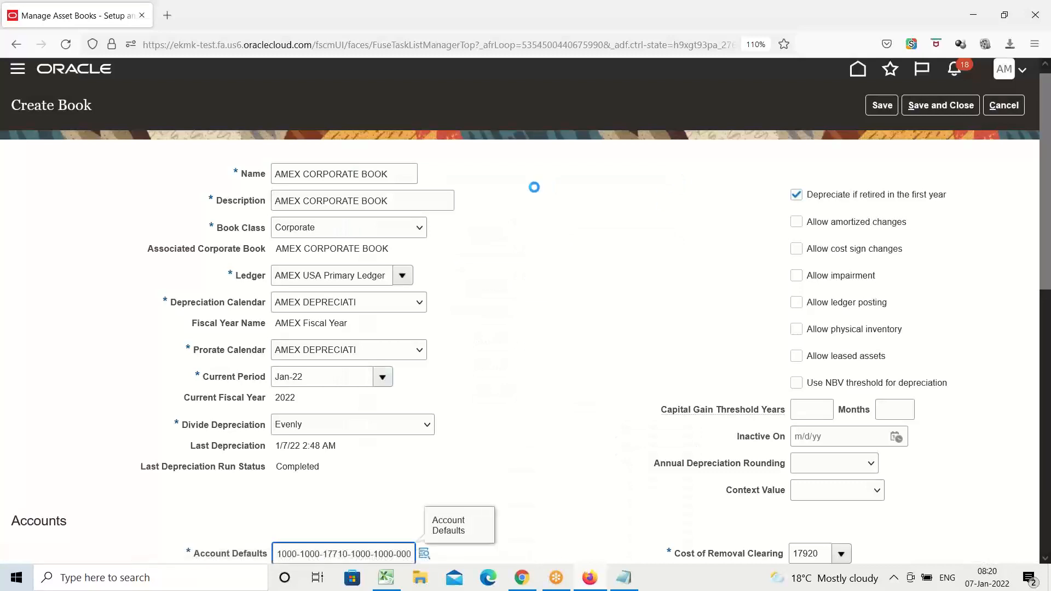
# Set the reference data set code of Asset Bonus Rules to COMMON in the book's rules.
pyautogui.scroll(-1, 487, 230)
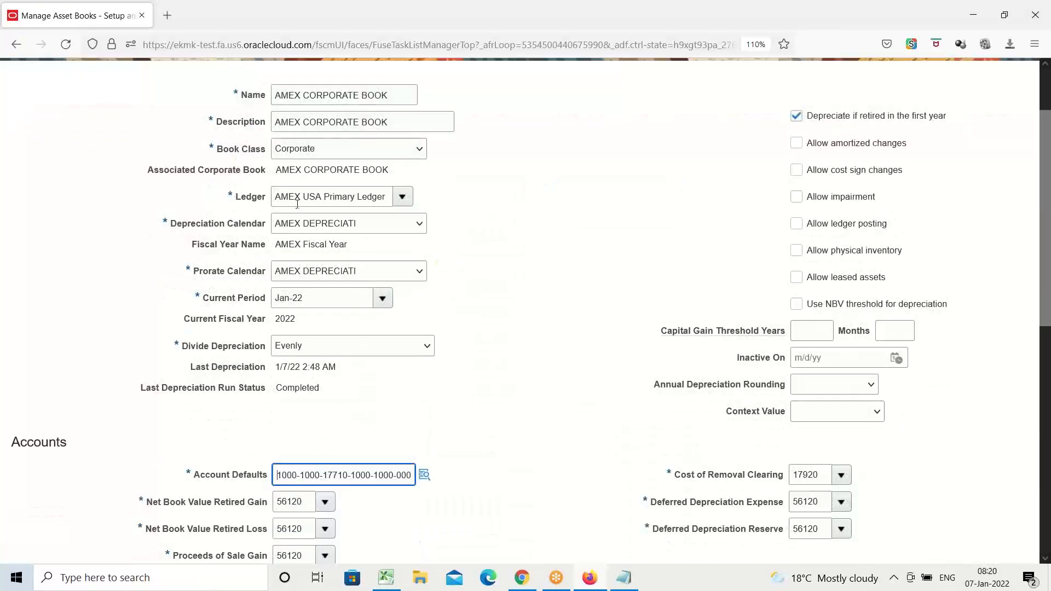
pyautogui.scroll(-2, 497, 201)
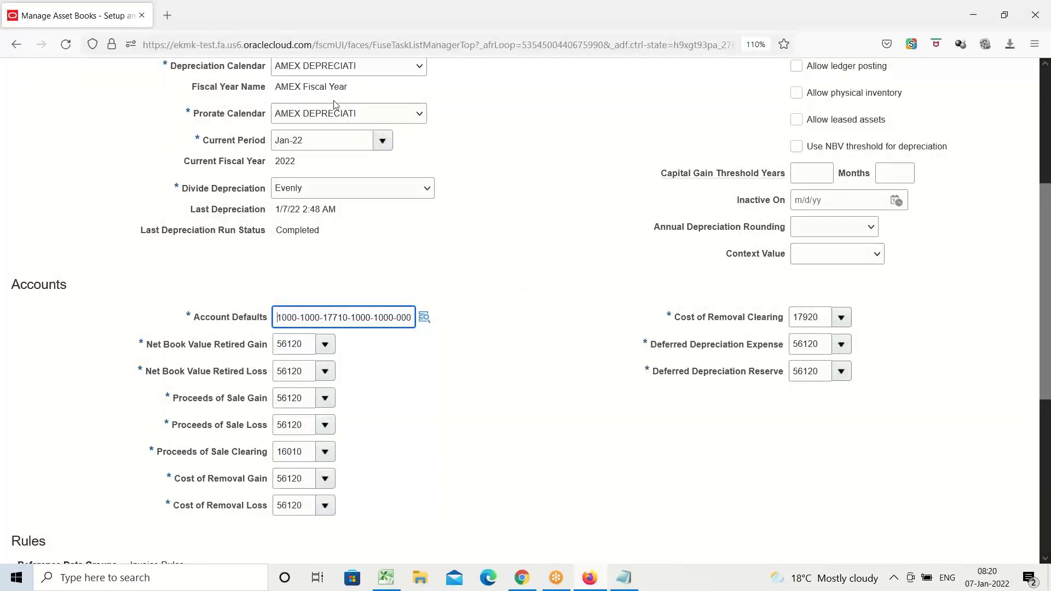
pyautogui.scroll(1, 399, 230)
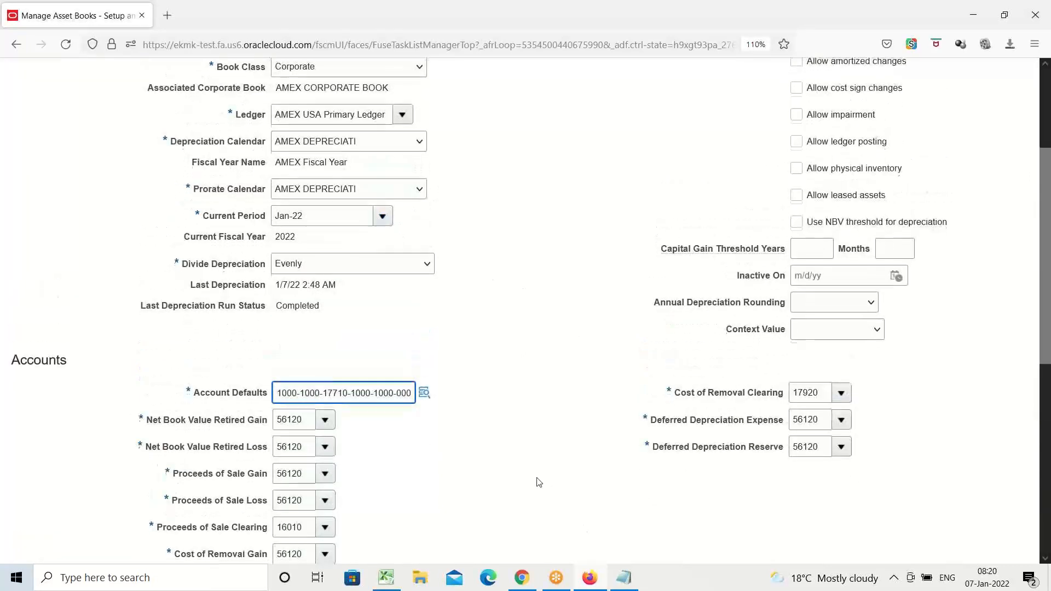
pyautogui.scroll(-2, 535, 481)
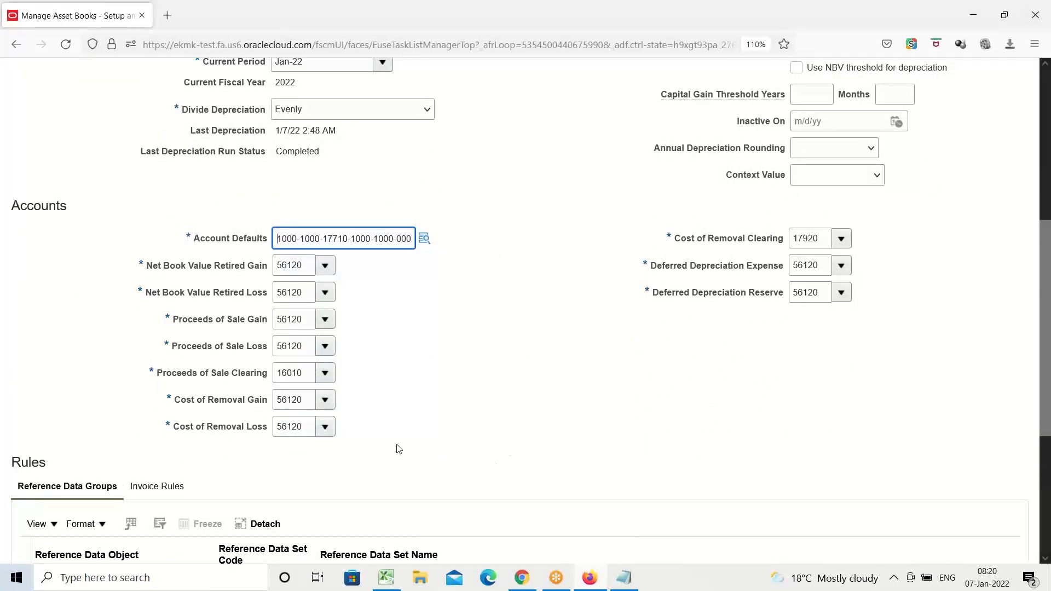
pyautogui.scroll(-1, 427, 383)
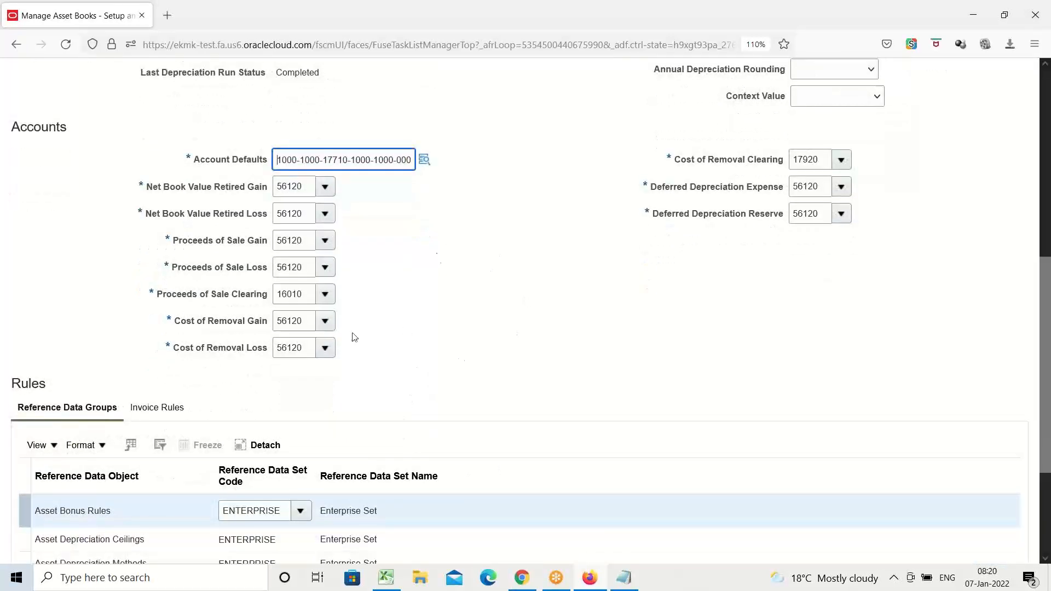
pyautogui.scroll(-2, 366, 312)
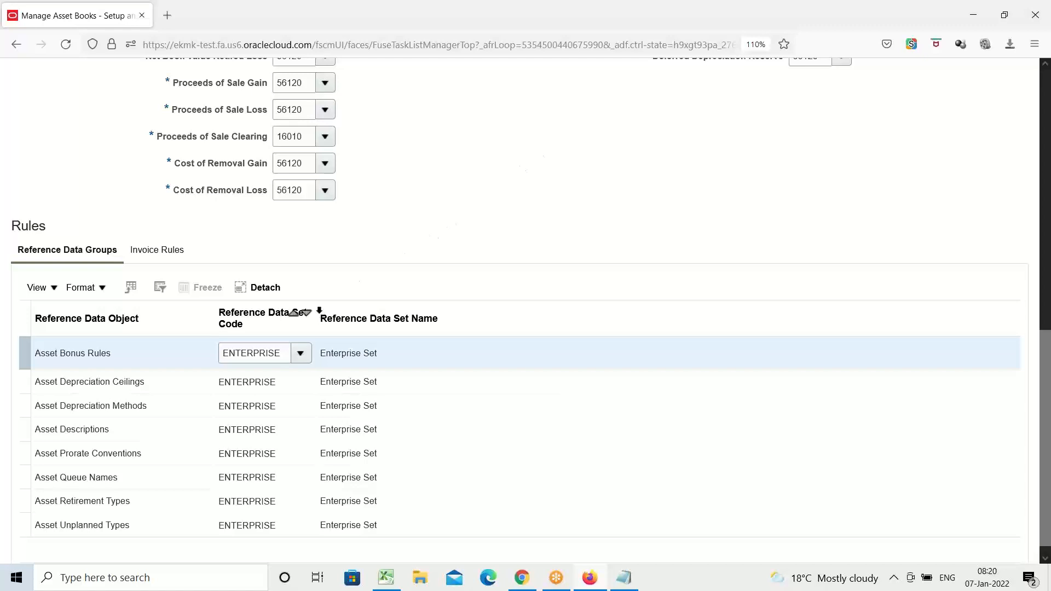
pyautogui.doubleClick(275, 354)
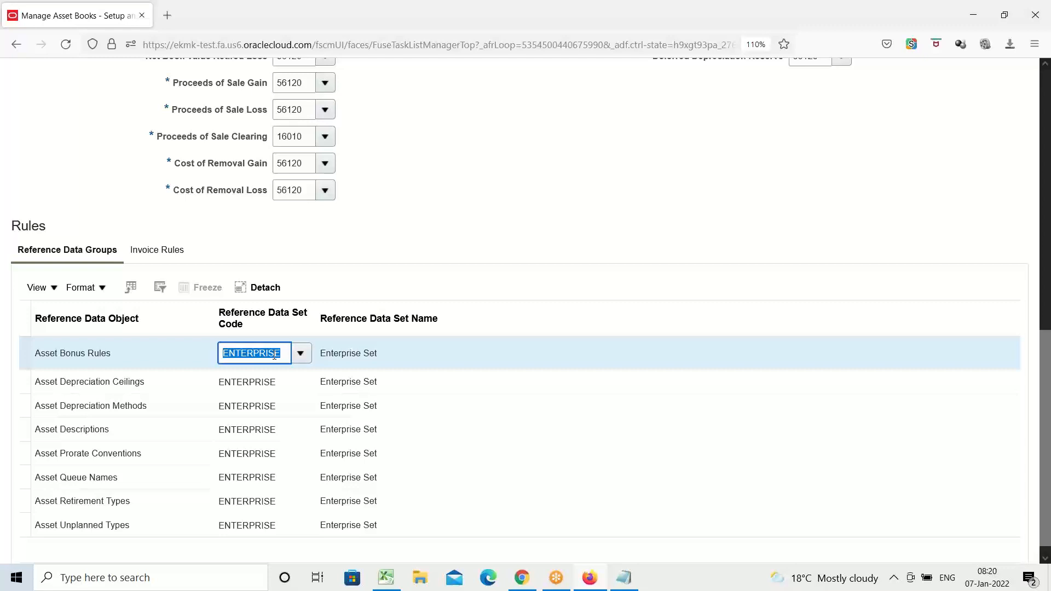
pyautogui.write('COMMON')
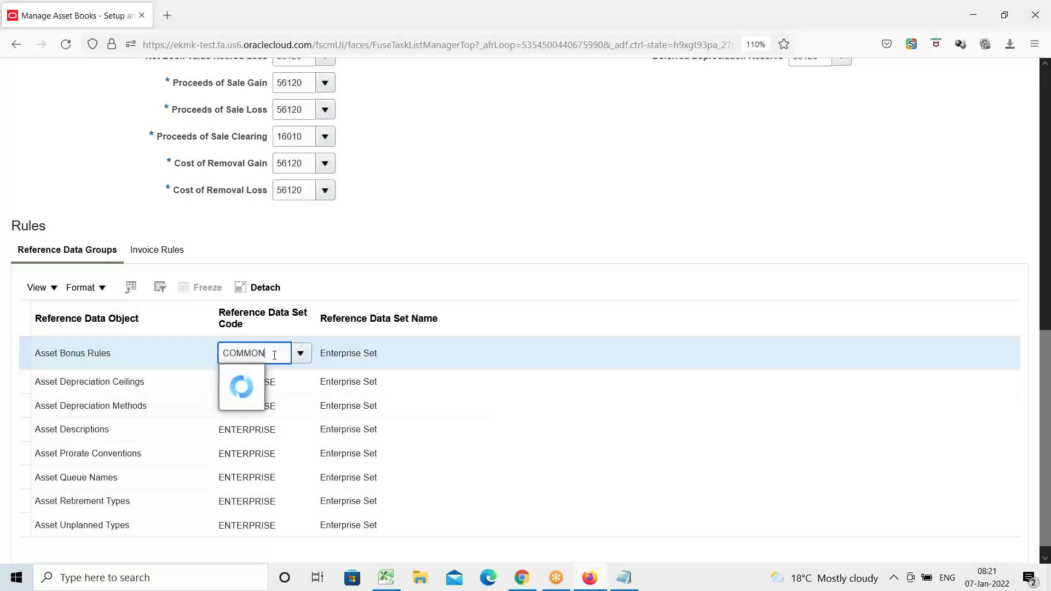
pyautogui.click(282, 378)
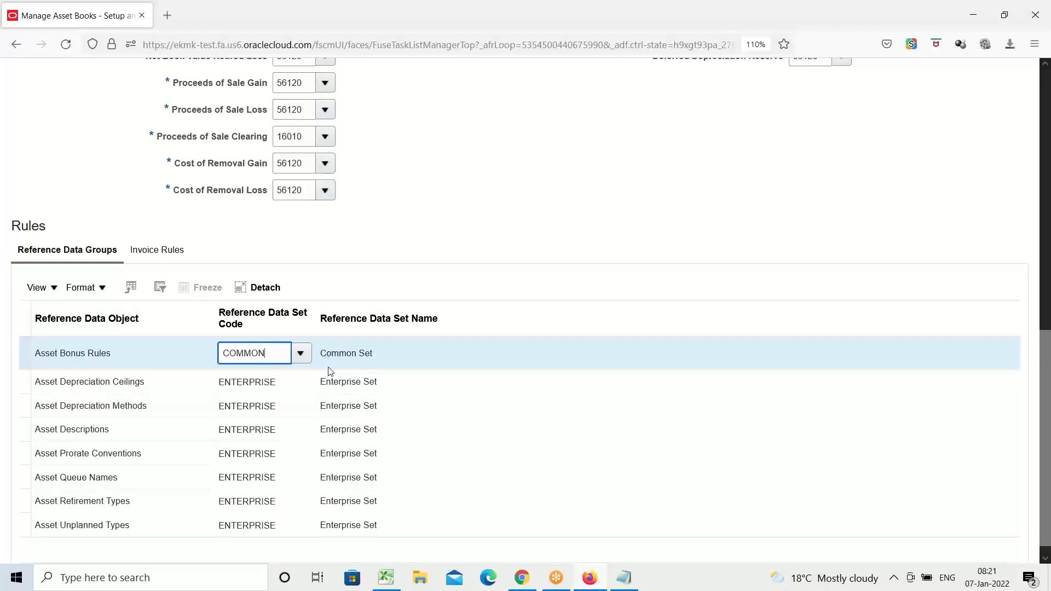
# Set the reference data set code to COMMON for both Asset Depreciation Ceilings and Asset Depreciation Methods.
pyautogui.moveTo(279, 353); pyautogui.dragTo(143, 378)
pyautogui.hotkey('ctrl', 'c')
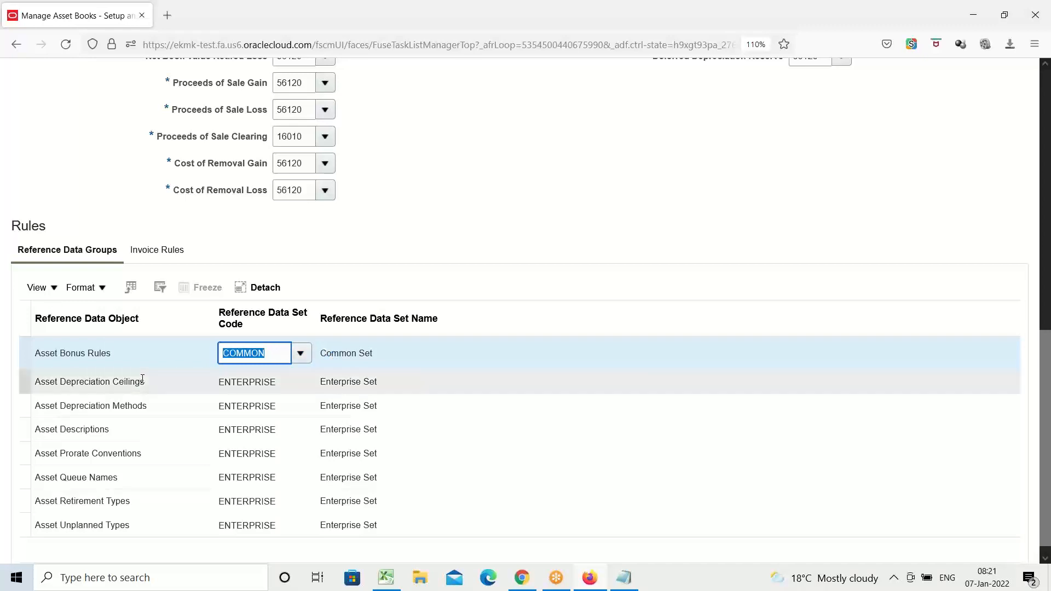
pyautogui.click(239, 377)
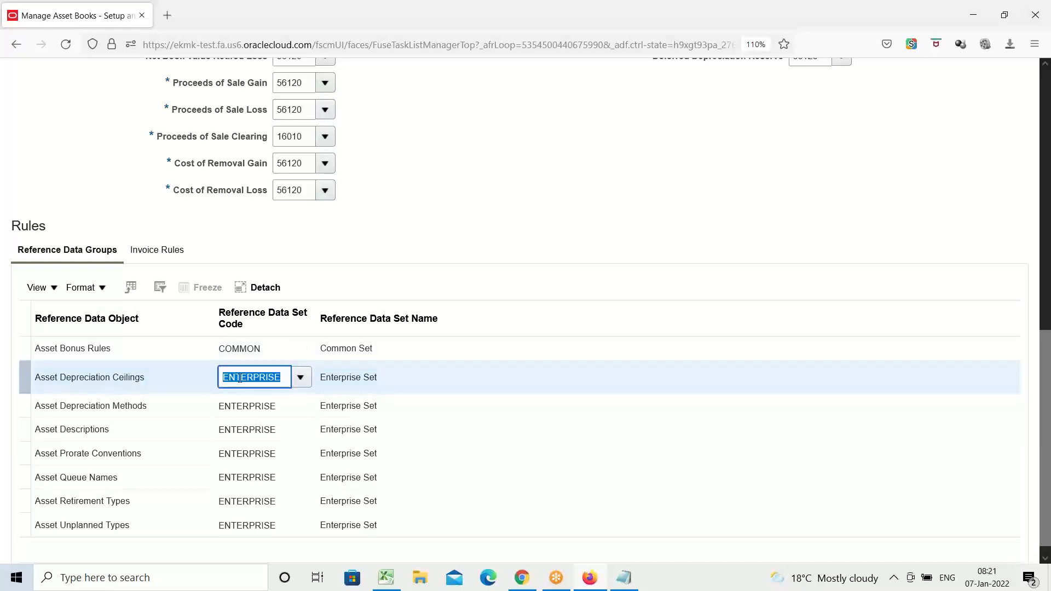
pyautogui.hotkey('ctrl', 'v')
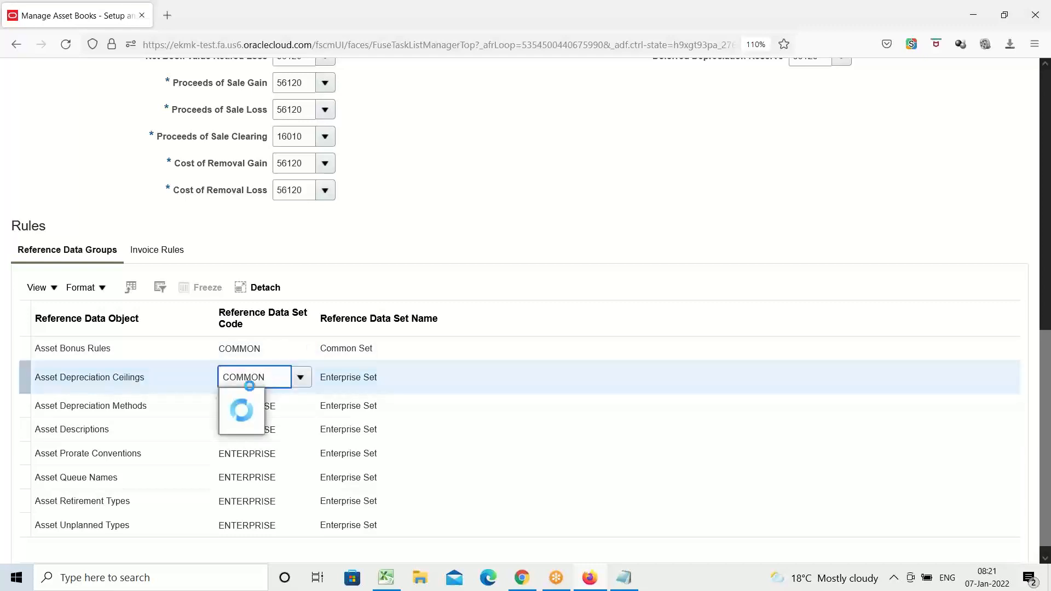
pyautogui.click(255, 402)
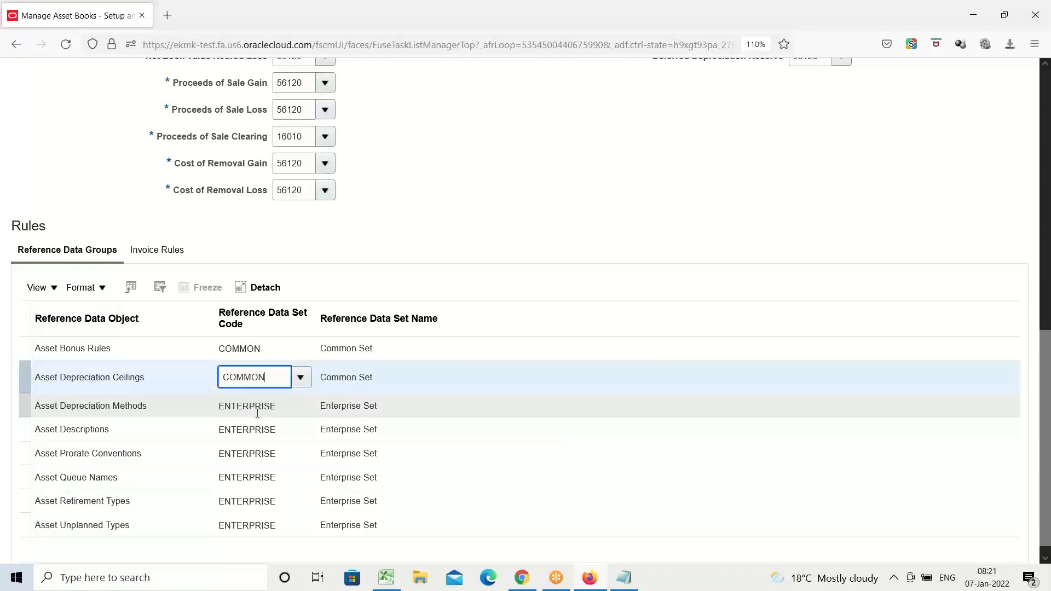
pyautogui.click(256, 411)
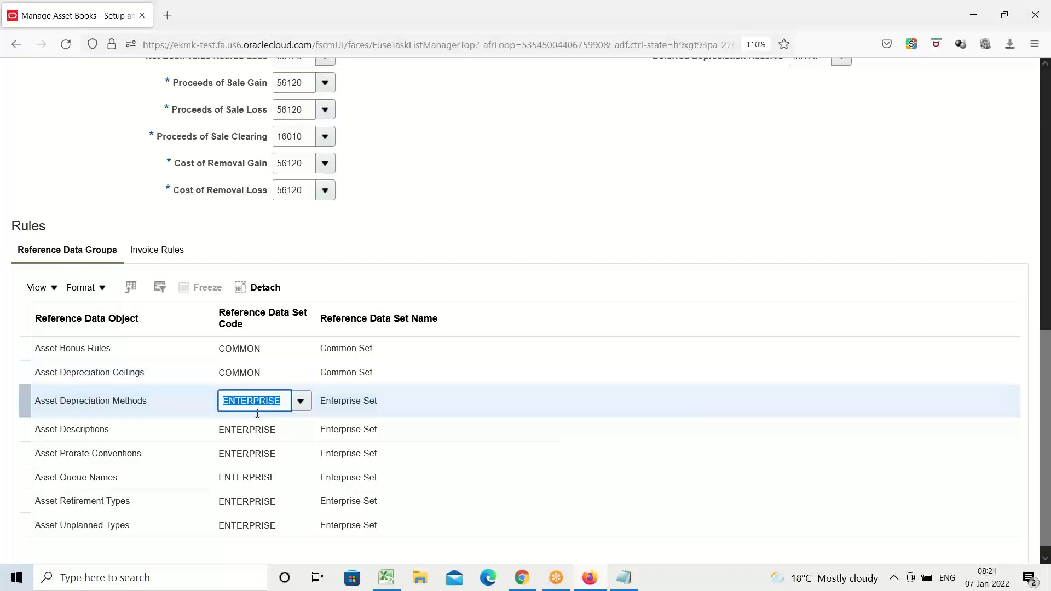
pyautogui.write('COMMON')
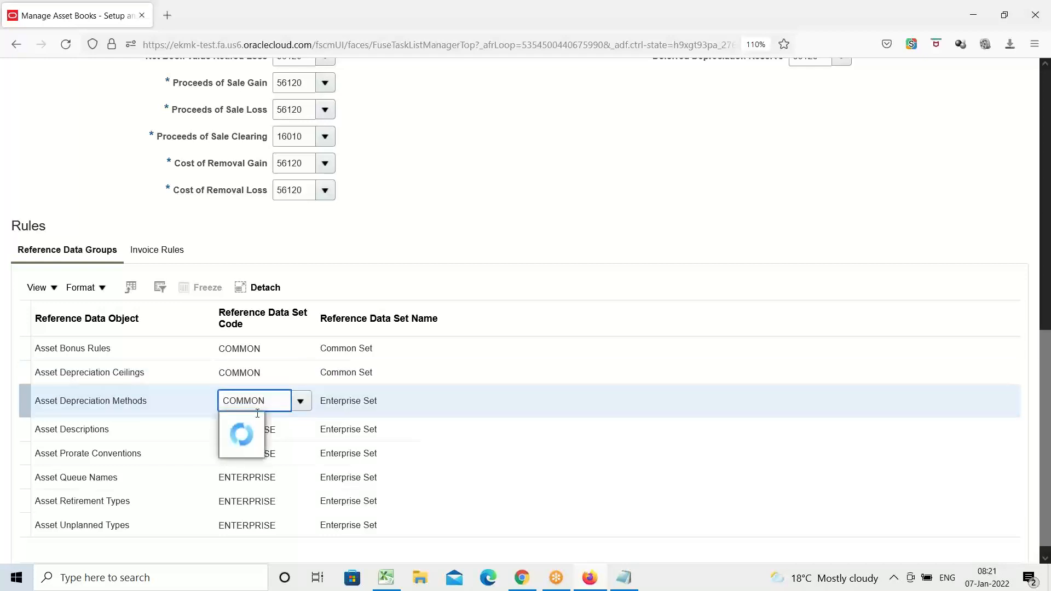
pyautogui.click(262, 423)
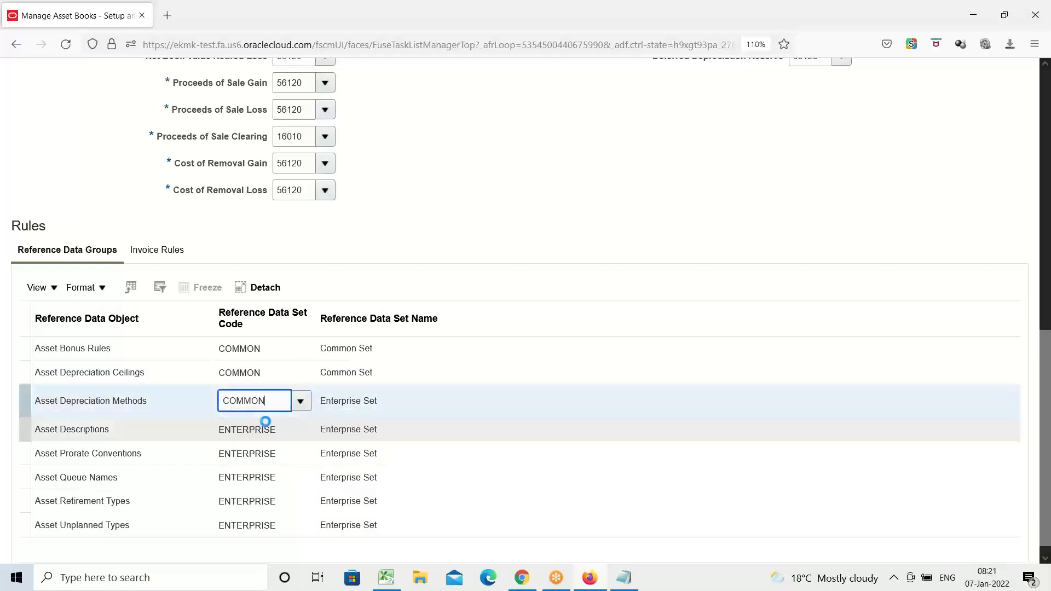
# Set the reference data set code to COMMON for both Asset Descriptions and Asset Prorate Conventions.
pyautogui.click(255, 428)
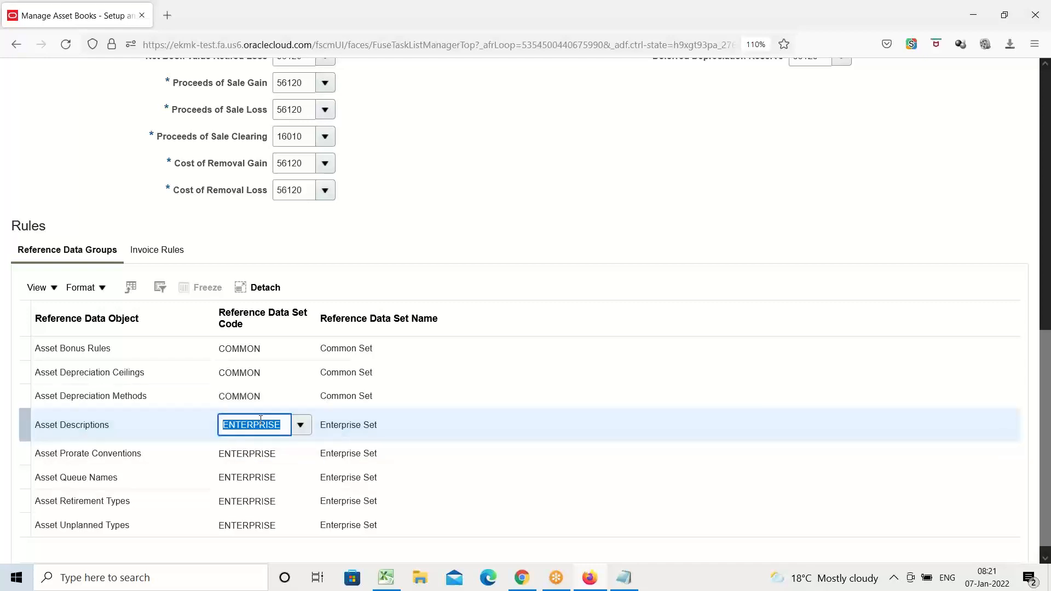
pyautogui.write('COMMON')
pyautogui.click(277, 454)
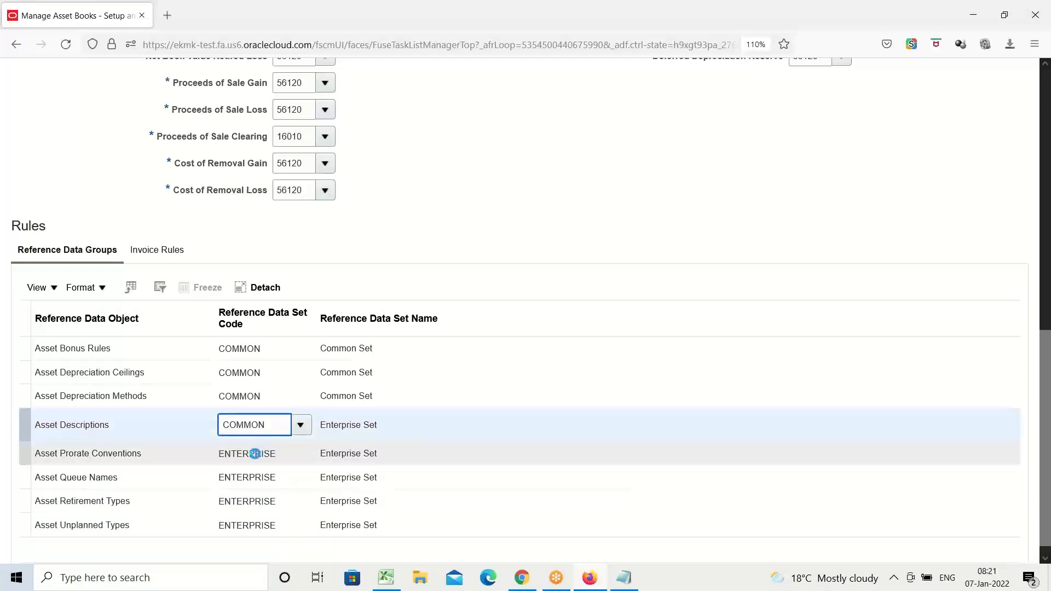
pyautogui.click(255, 455)
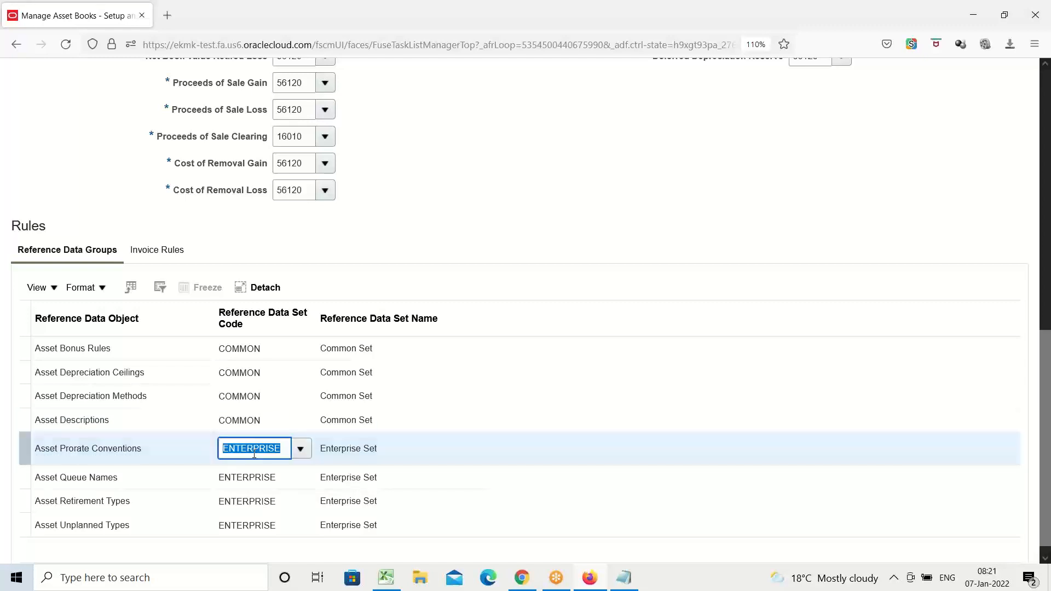
pyautogui.write('COMMON')
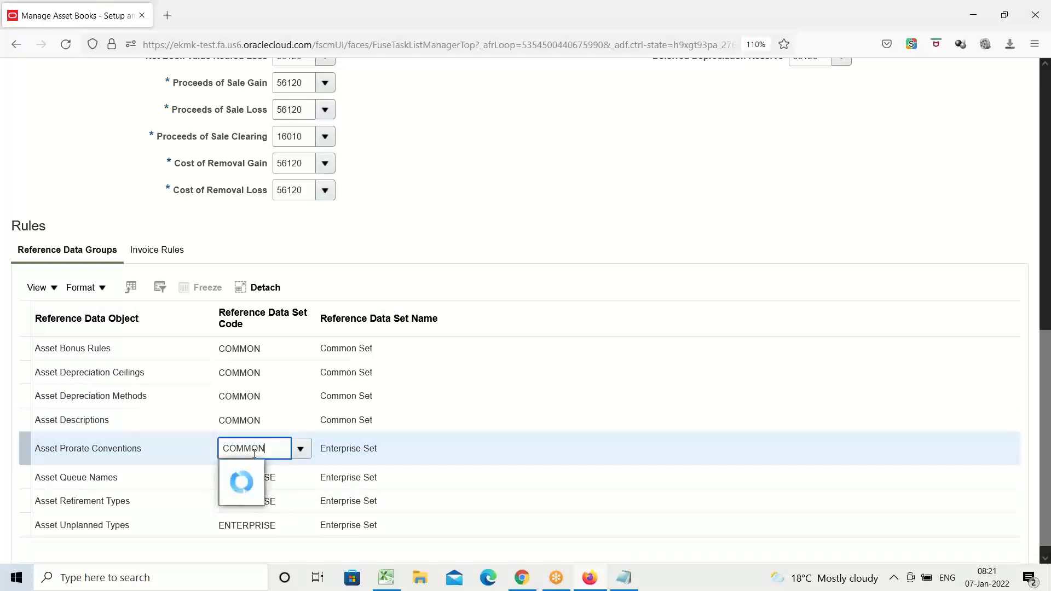
pyautogui.click(255, 473)
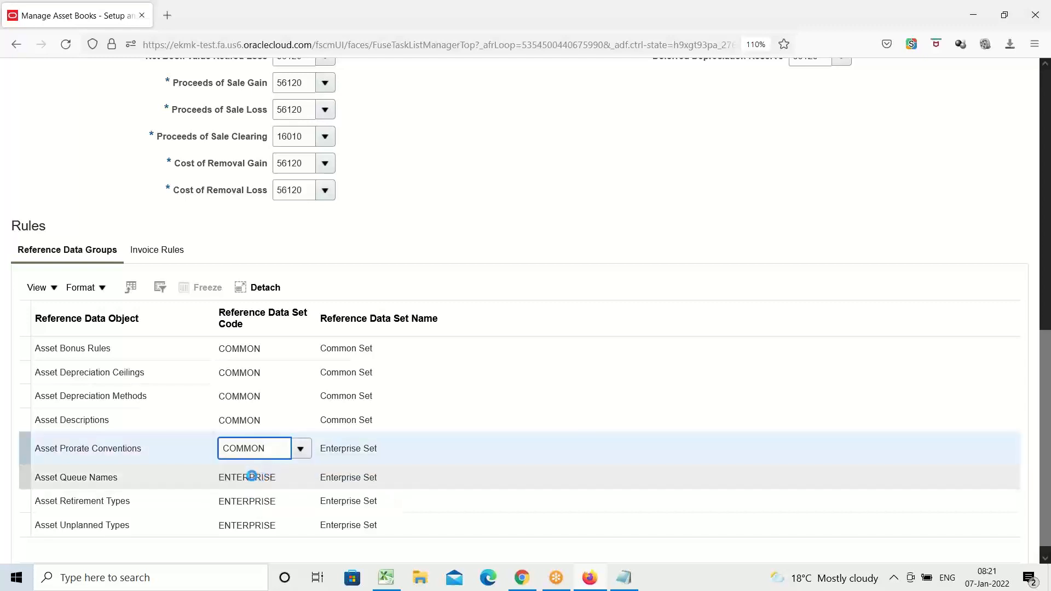
# Set the reference data set code of Asset Queue Names to COMMON.
pyautogui.click(252, 476)
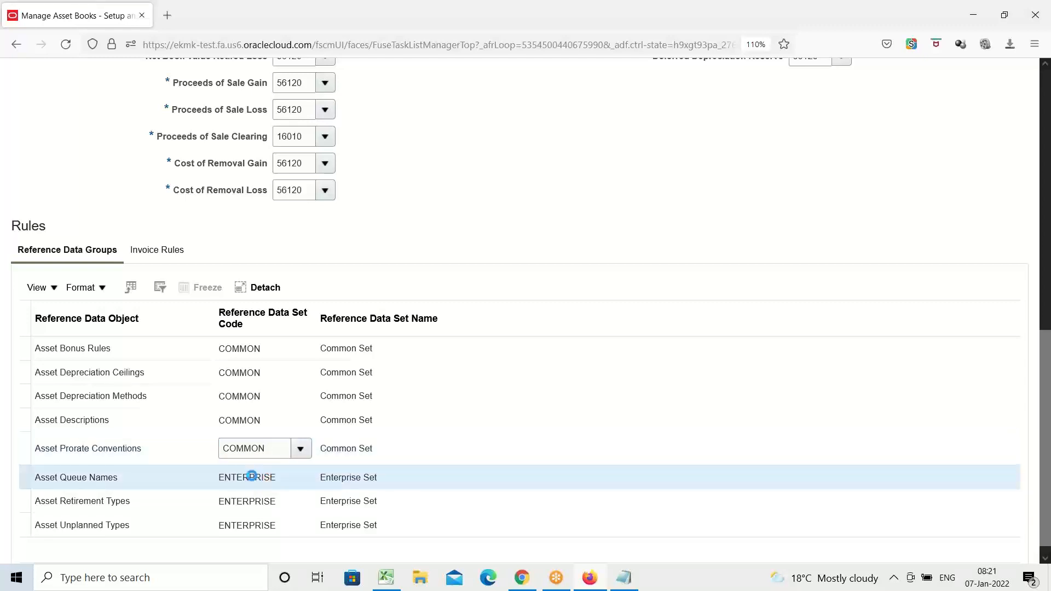
pyautogui.write('COMMON')
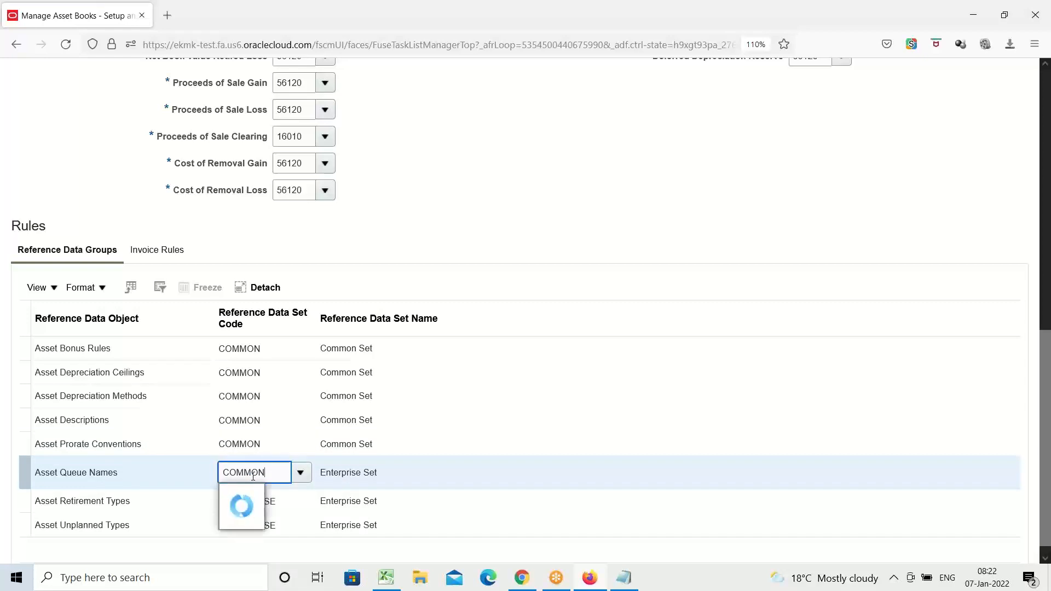
pyautogui.click(264, 500)
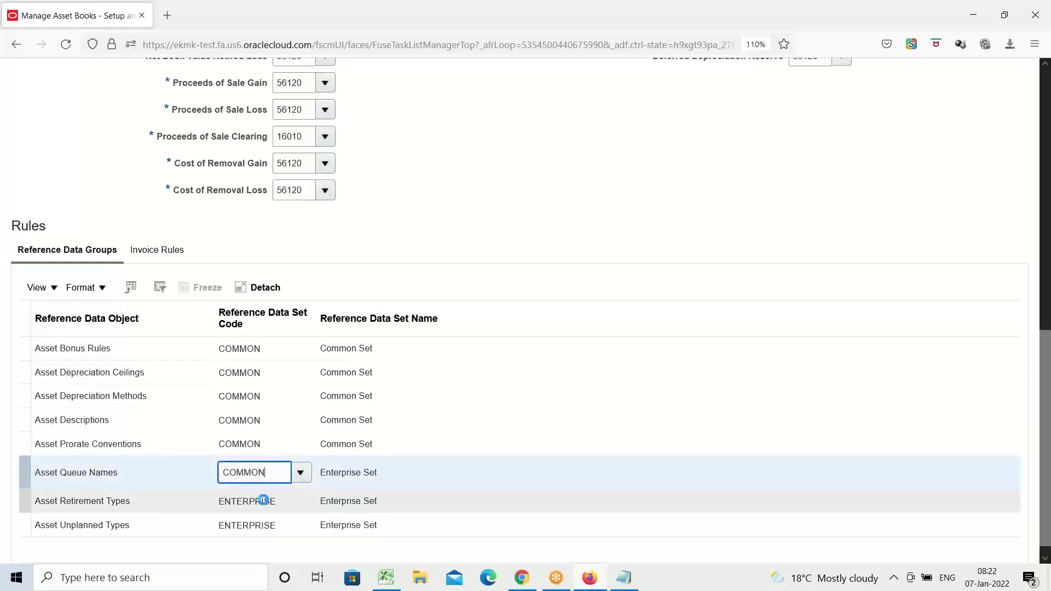
# Set the reference data set code to COMMON for both Asset Retirement Types and Asset Unplanned Types.
pyautogui.click(258, 502)
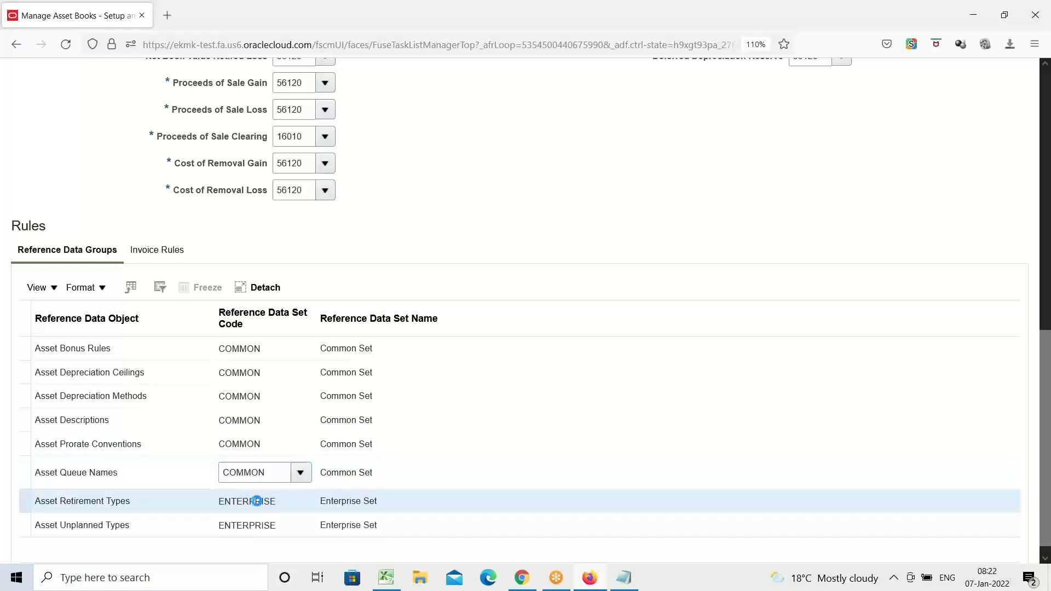
pyautogui.doubleClick(256, 502)
pyautogui.write('COMMON')
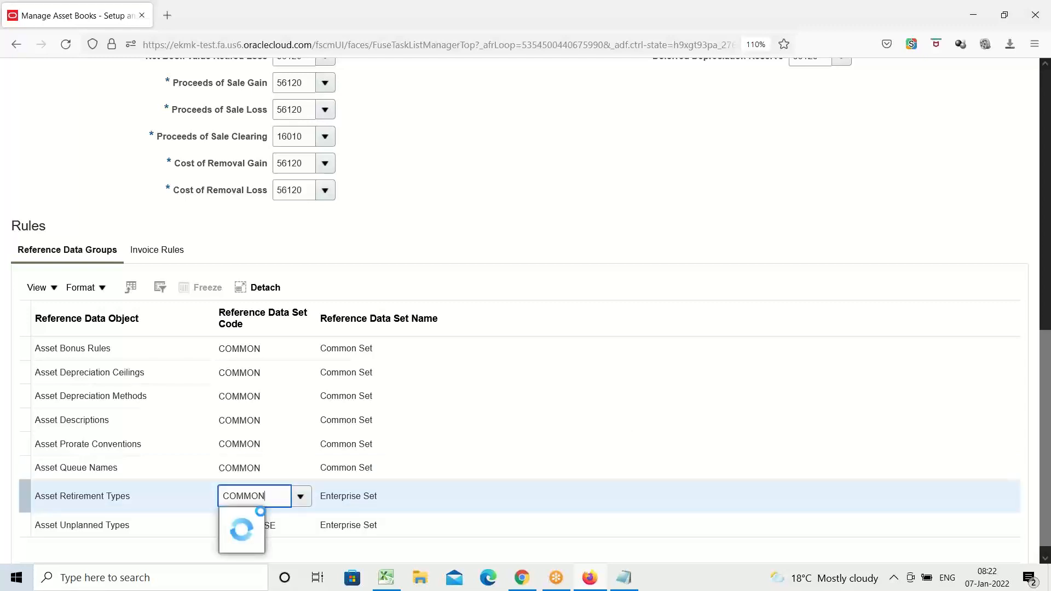
pyautogui.click(264, 518)
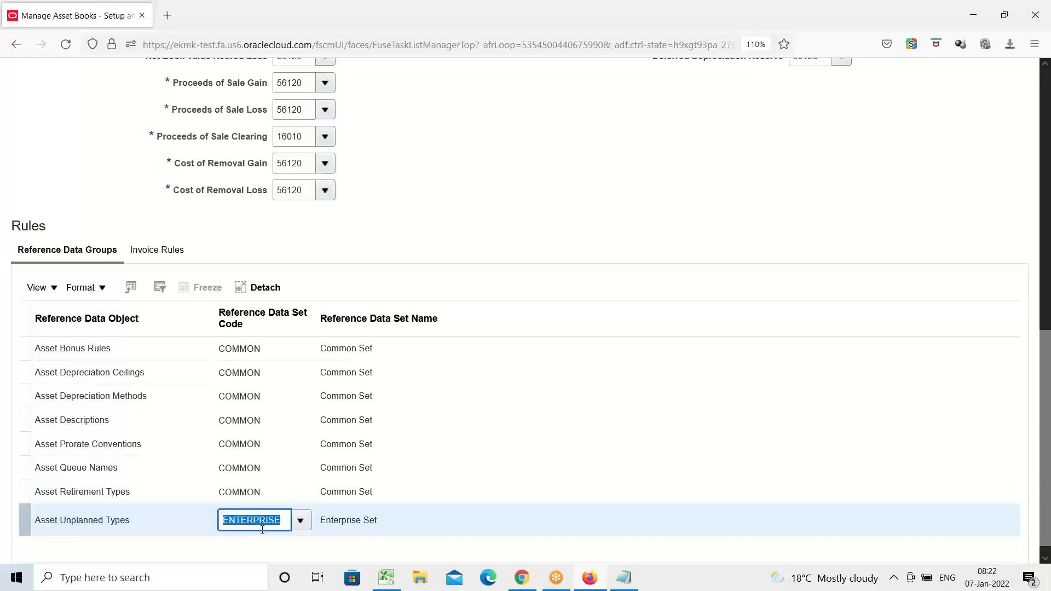
pyautogui.write('COMMON')
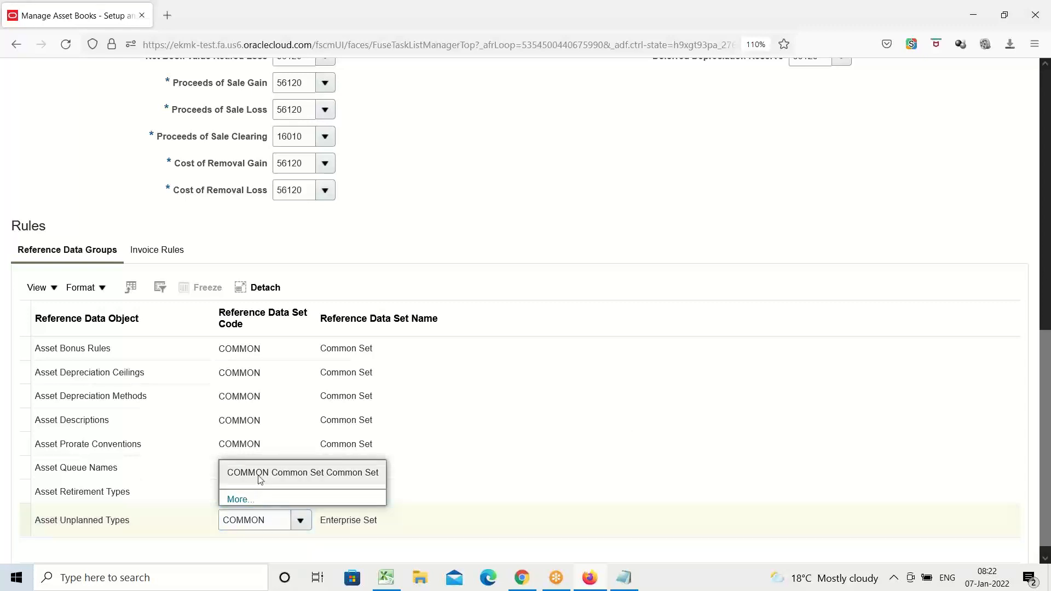
pyautogui.click(260, 476)
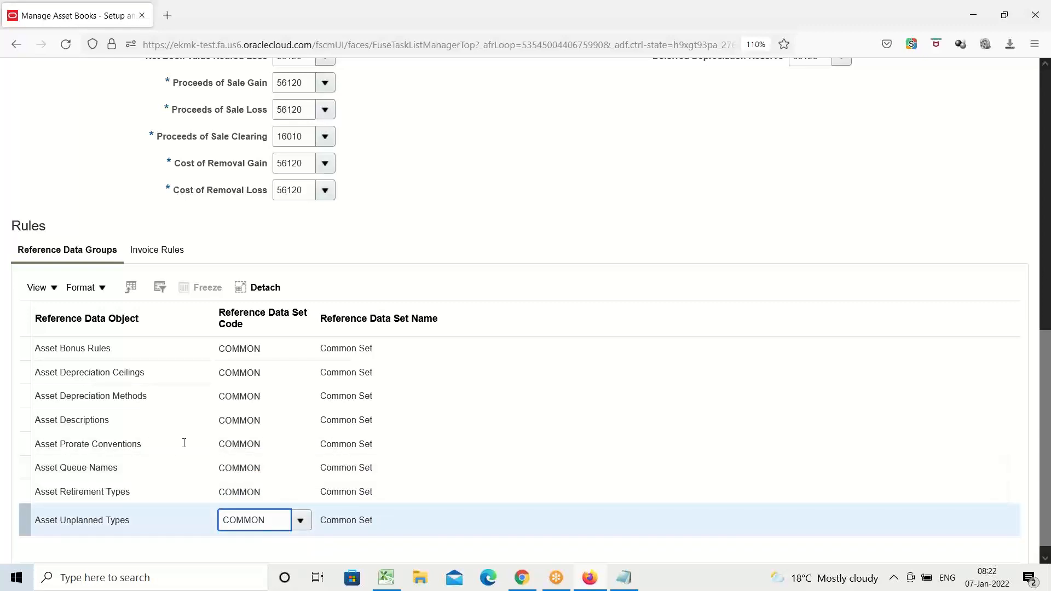
# Allow ledger posting for AMEX CORPORATE BOOK, and save and close the book.
pyautogui.scroll(4, 430, 161)
pyautogui.scroll(4, 430, 161)
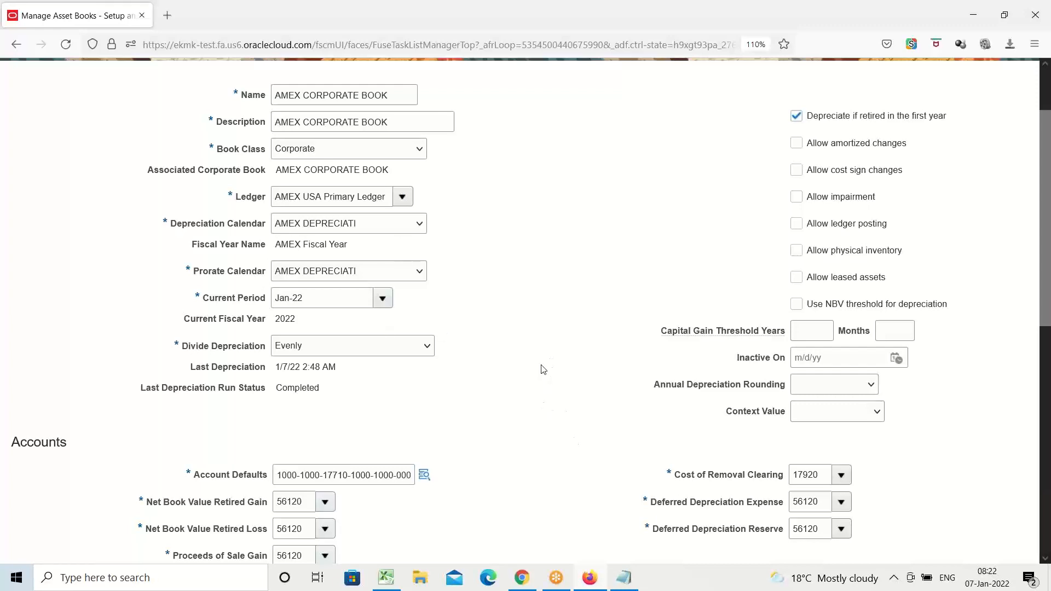
pyautogui.scroll(-3, 543, 364)
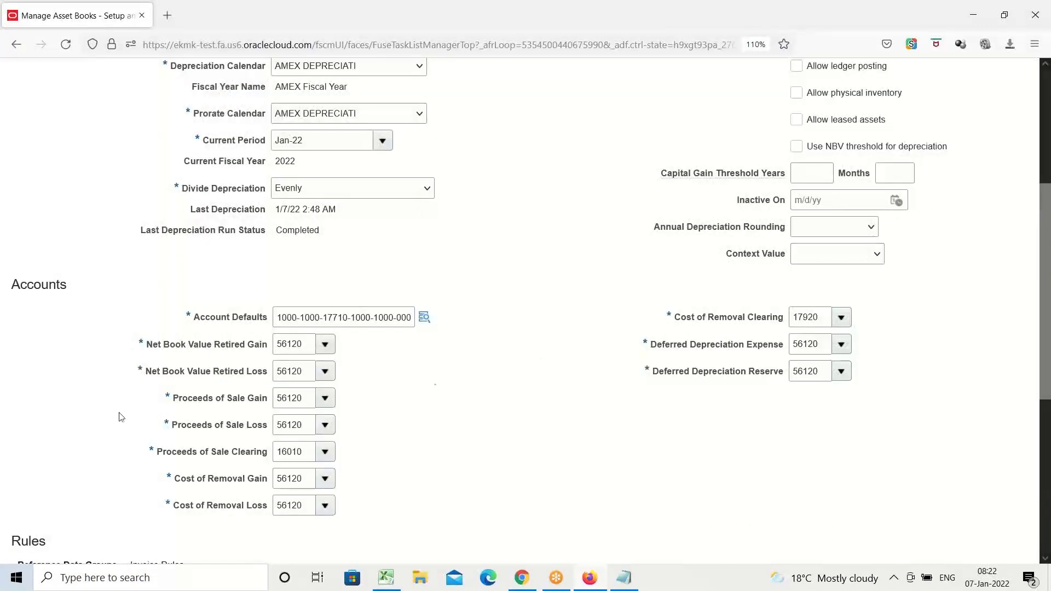
pyautogui.scroll(1, 568, 337)
pyautogui.scroll(2, 570, 331)
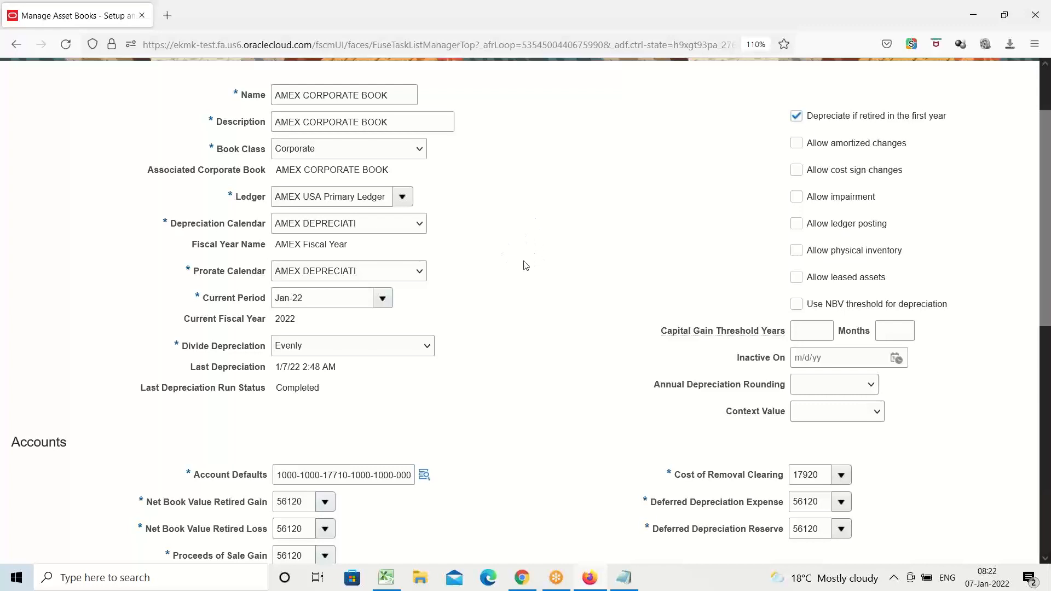
pyautogui.scroll(-5, 523, 266)
pyautogui.scroll(3, 523, 265)
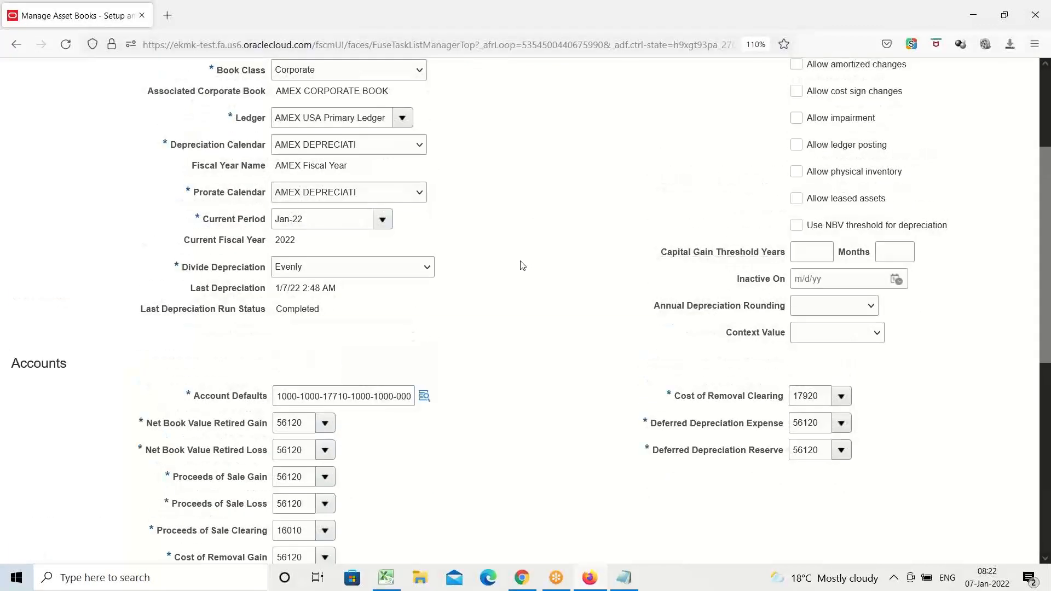
pyautogui.scroll(4, 520, 265)
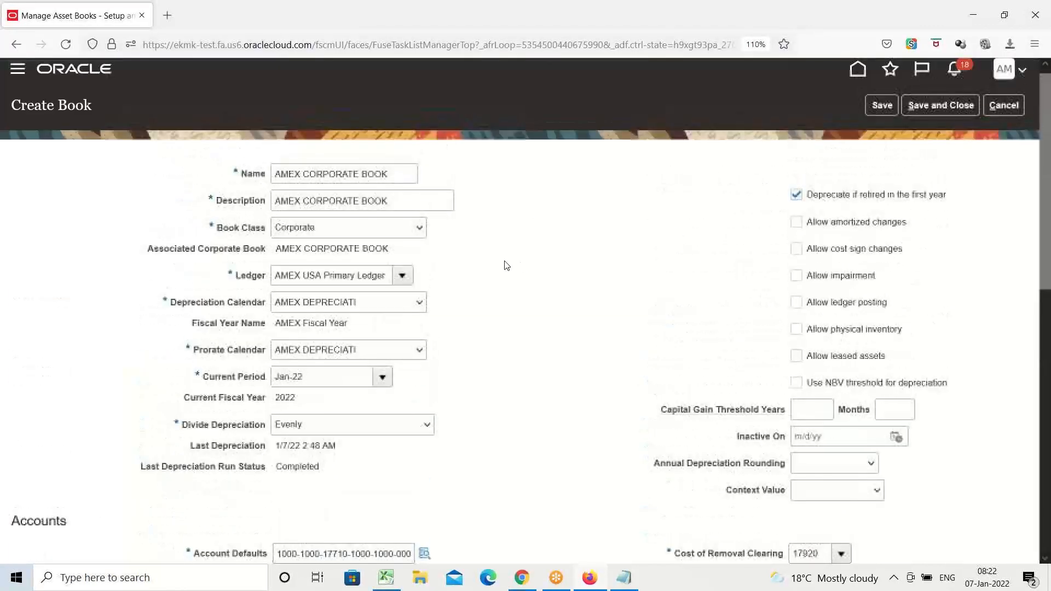
pyautogui.click(797, 305)
pyautogui.click(941, 108)
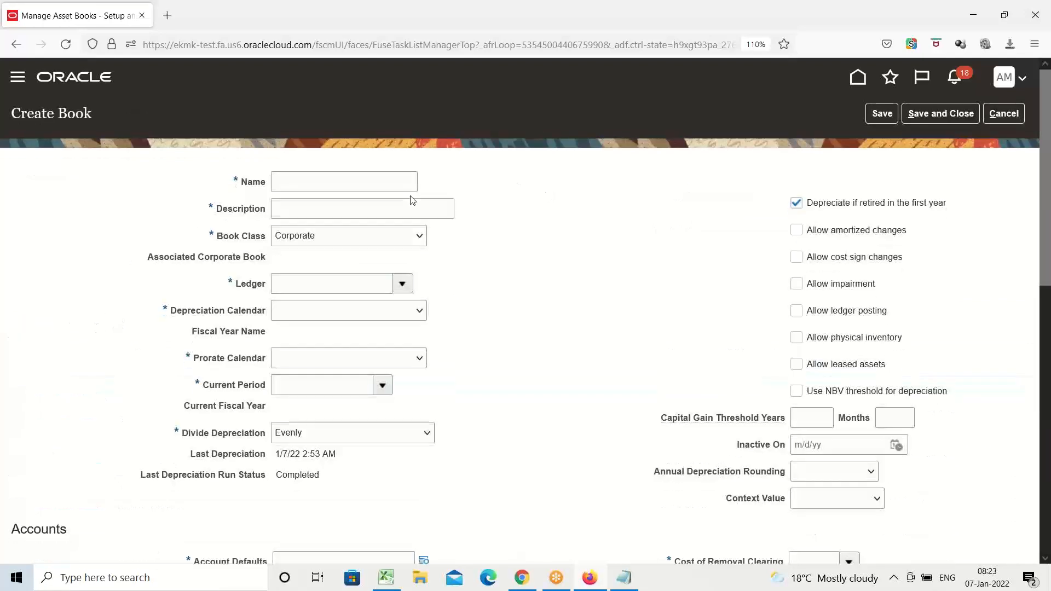
# Enter DSFSD as the name and DSFSAD as the description of the new corporate book.
pyautogui.click(359, 176)
pyautogui.write('DSFSD')
pyautogui.press('Tab')
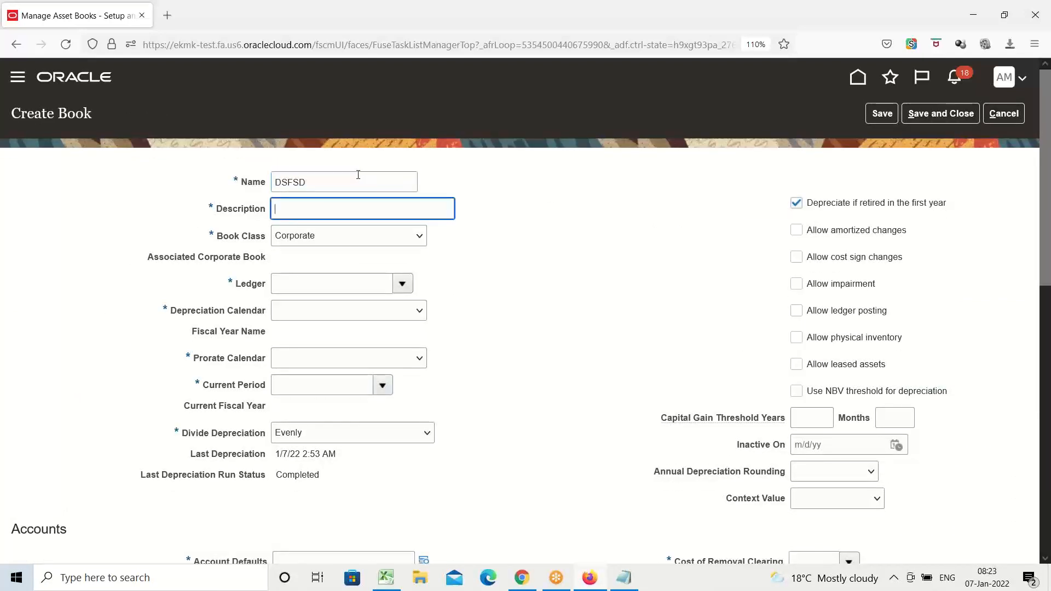
pyautogui.write('DSFSAD')
pyautogui.press('Tab')
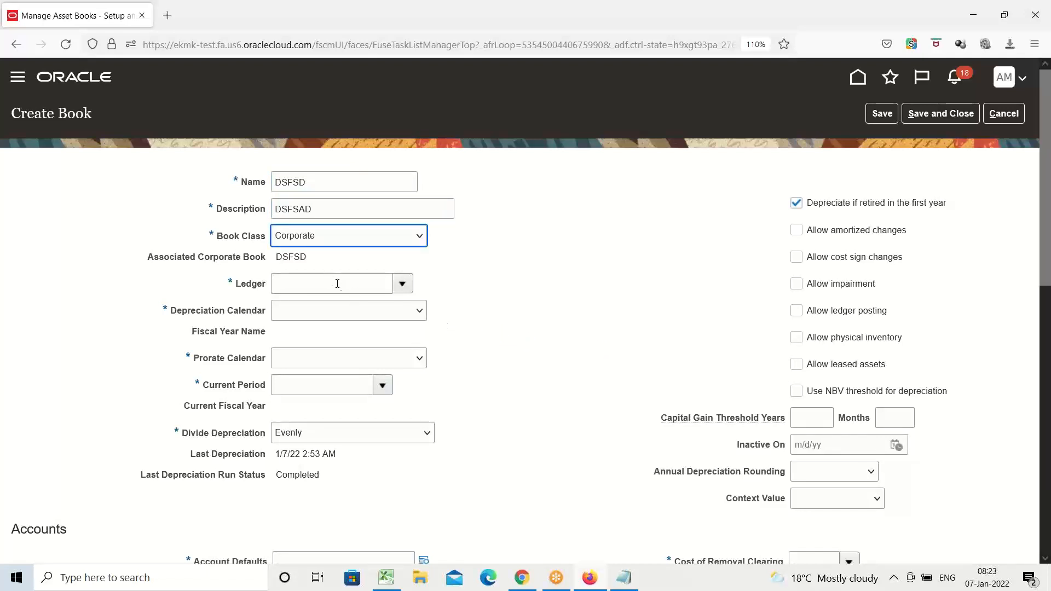
# Set the new book's depreciation calendar to AMEX DEPRECIATI and its current period to Jan-22.
pyautogui.click(422, 311)
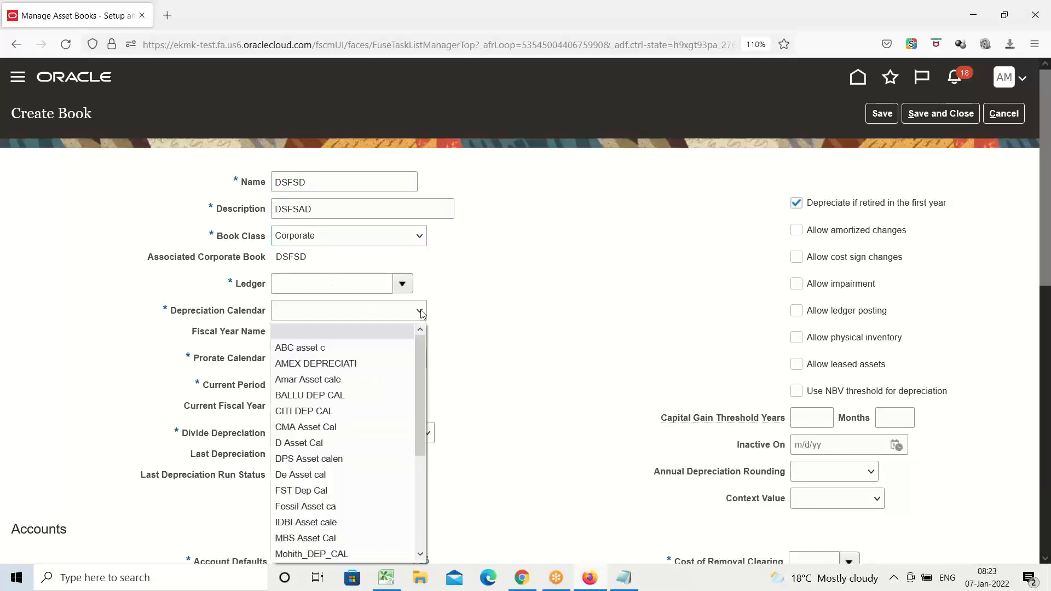
pyautogui.click(369, 366)
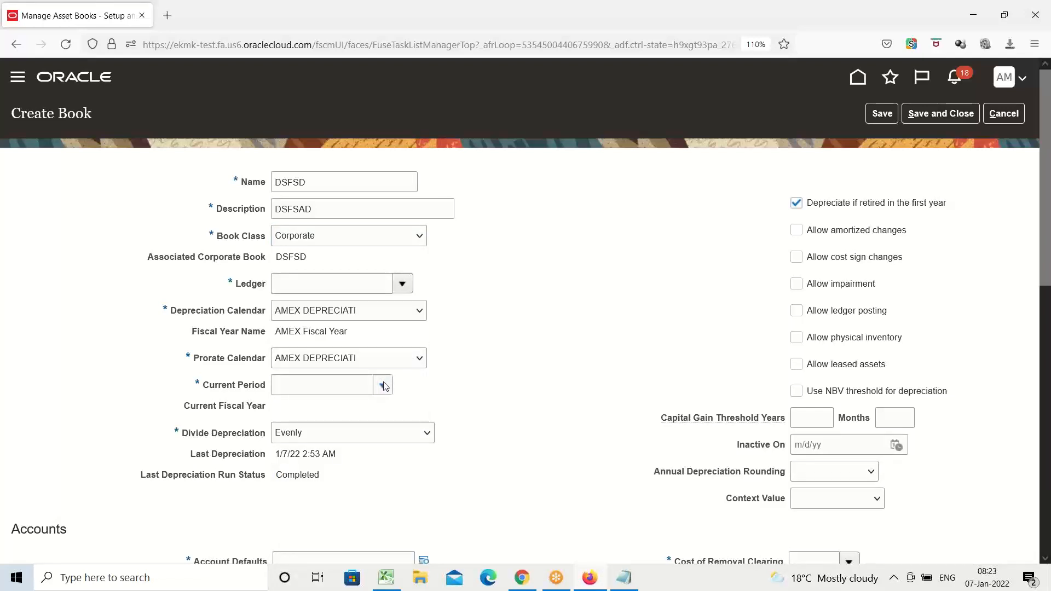
pyautogui.click(341, 384)
pyautogui.write('JAN-22')
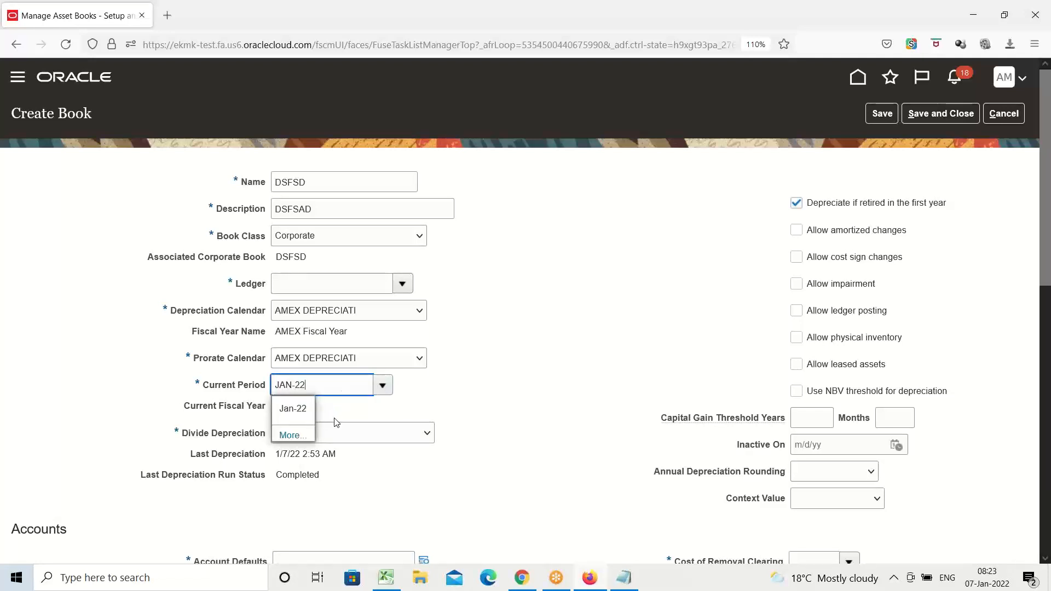
pyautogui.click(297, 409)
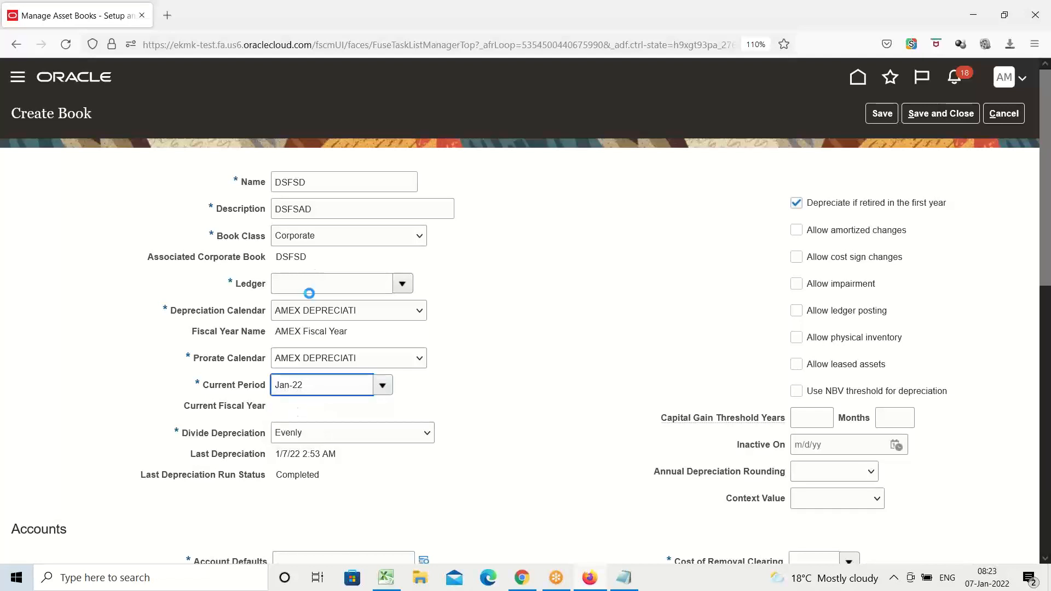
# Set the new book's ledger to AMEX USA Primary Ledger and review the account values.
pyautogui.click(307, 284)
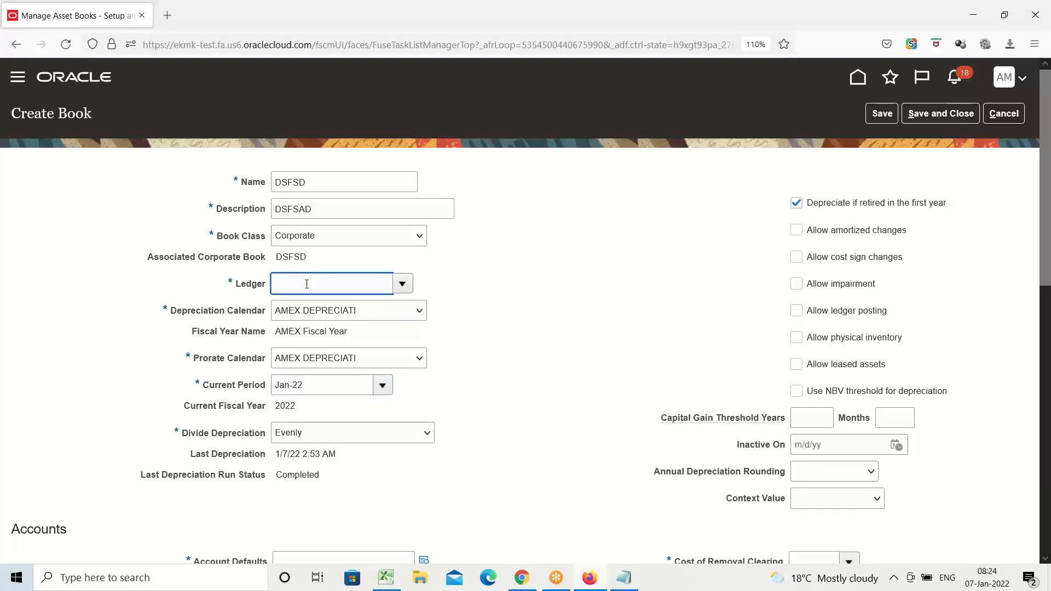
pyautogui.write('AMEX USA Primary Ledger')
pyautogui.scroll(-3, 493, 345)
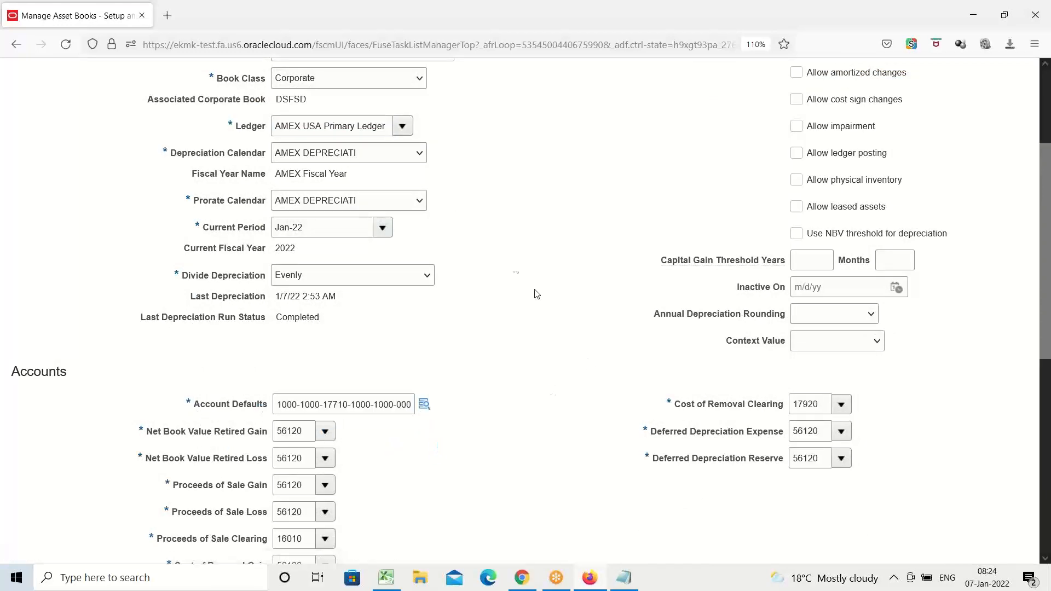
pyautogui.scroll(-3, 512, 254)
pyautogui.scroll(4, 512, 254)
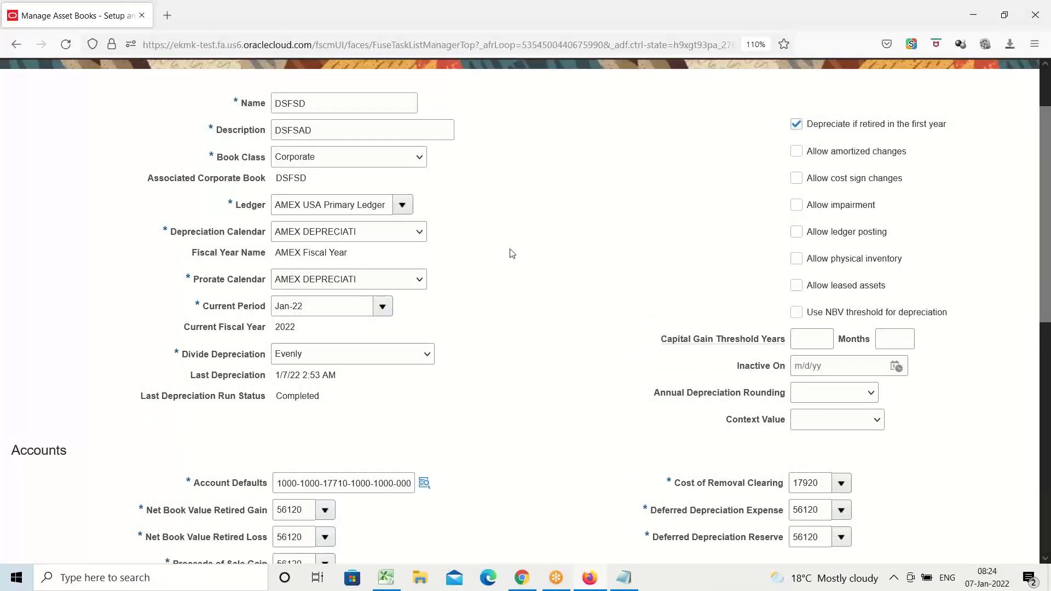
pyautogui.scroll(2, 517, 248)
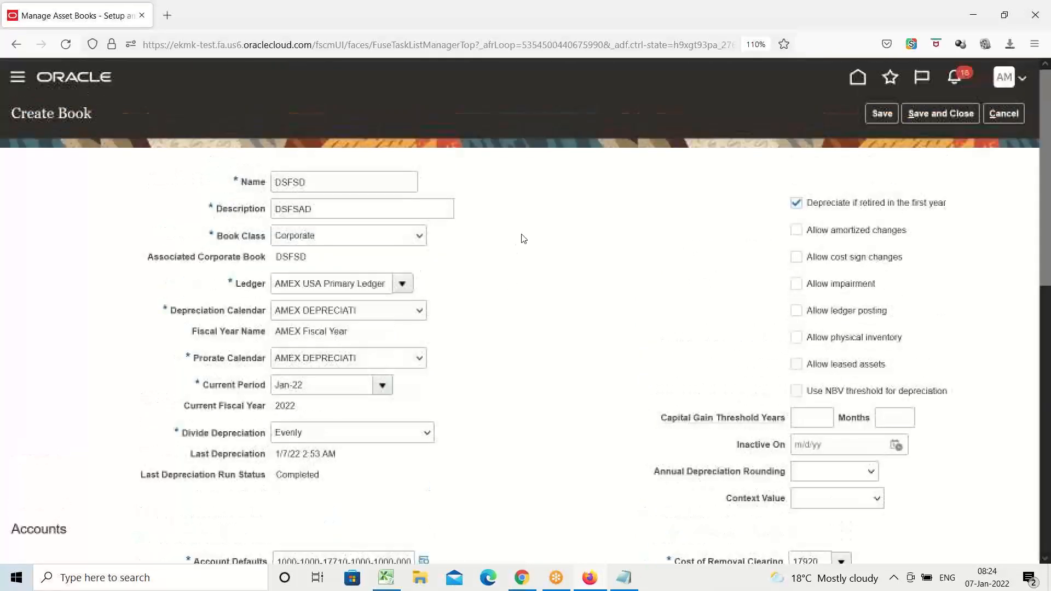
# Look up AMEX USA Primary Ledger in the ledger search and select it for the book.
pyautogui.click(405, 284)
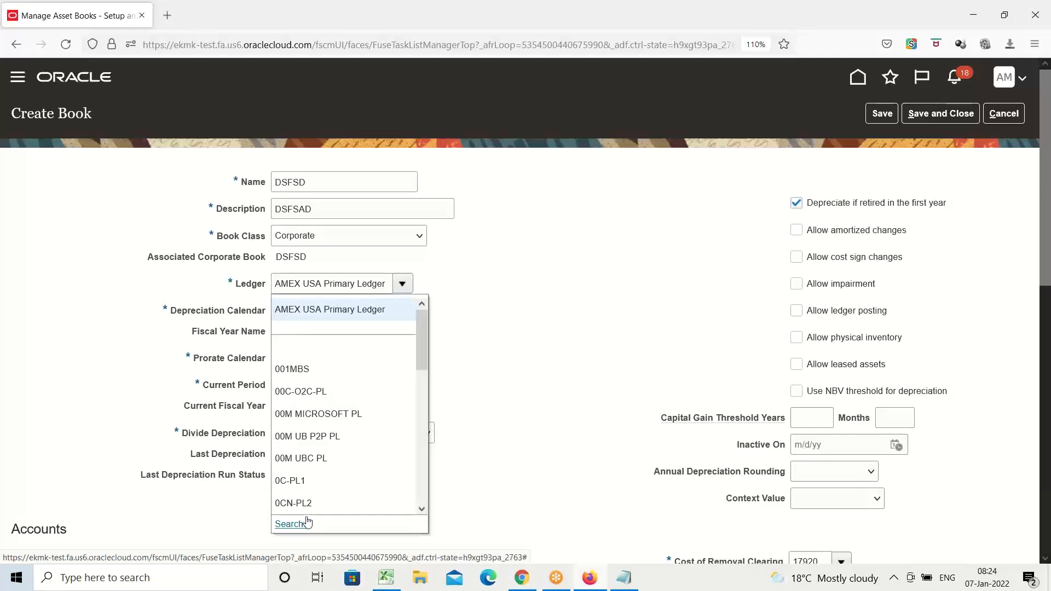
pyautogui.click(290, 524)
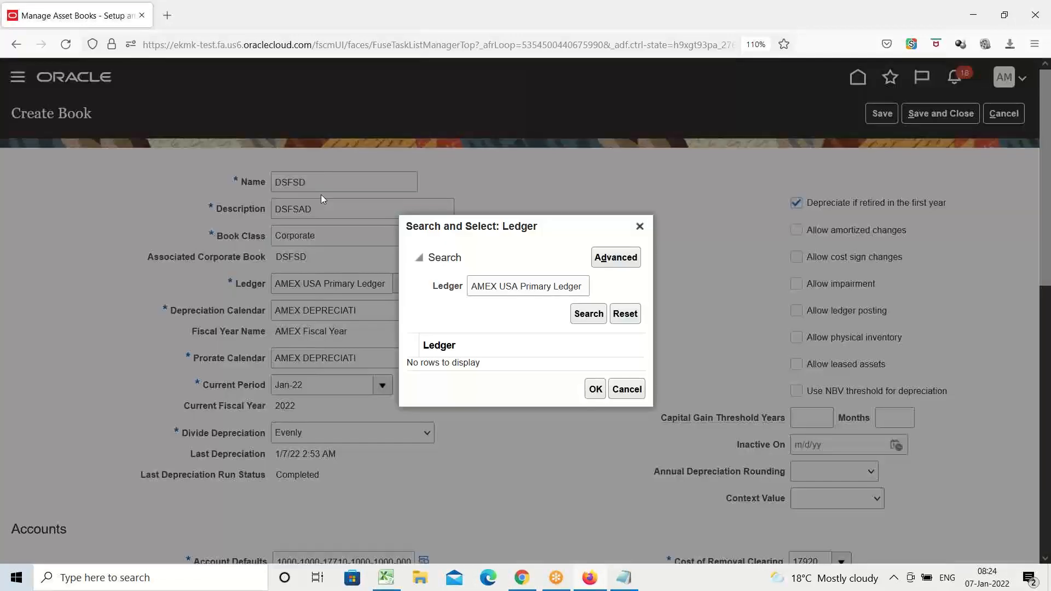
pyautogui.click(589, 316)
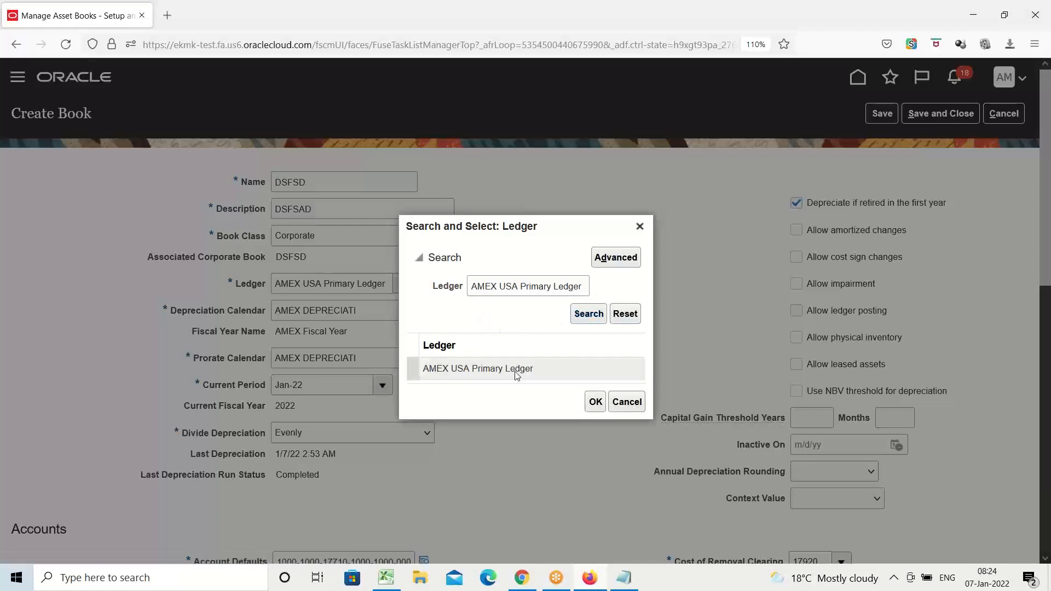
pyautogui.click(471, 363)
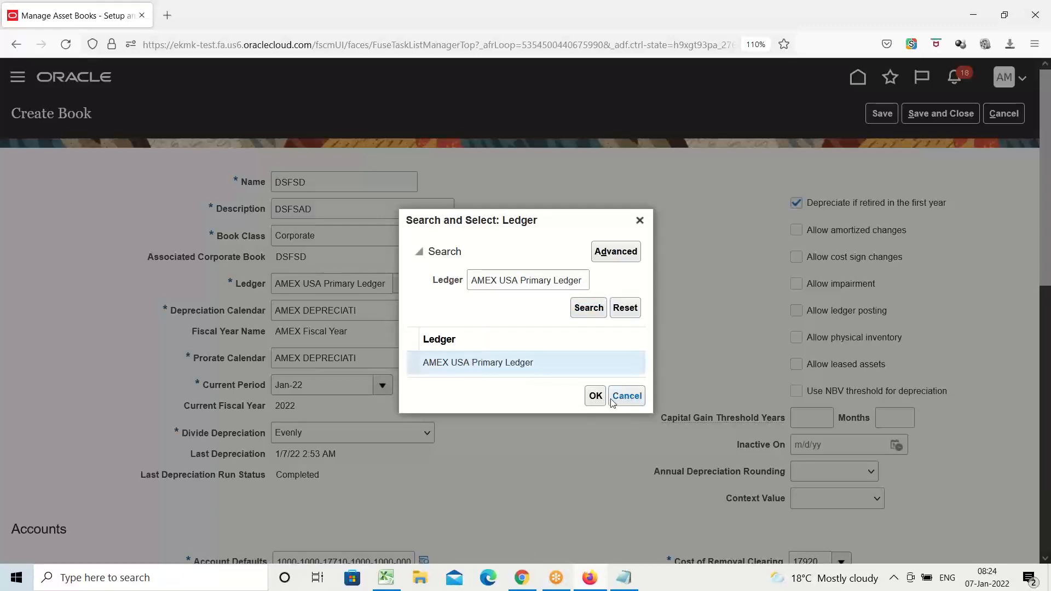
pyautogui.click(596, 396)
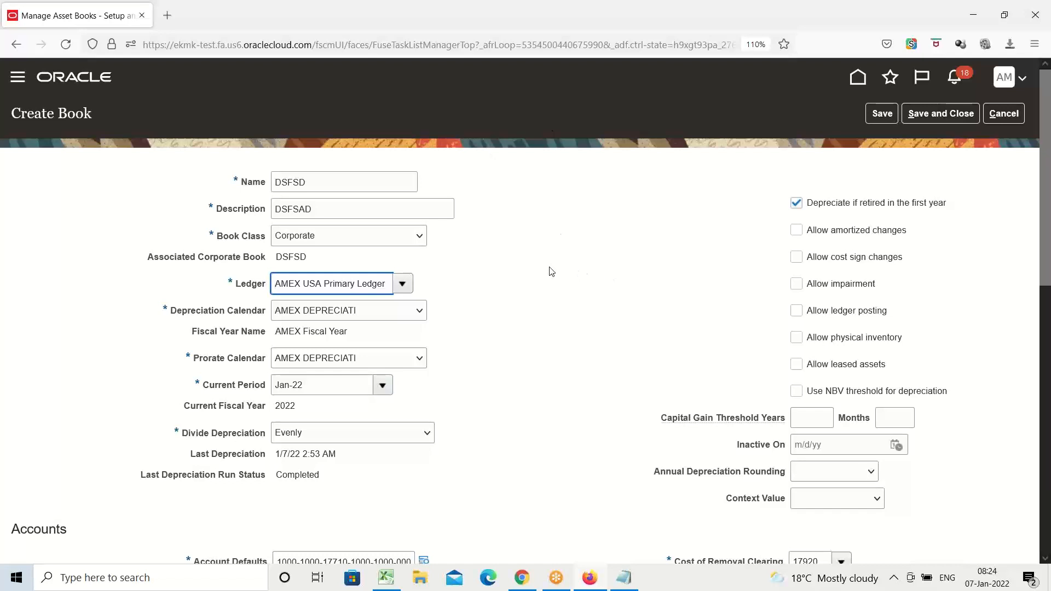
# Cancel the creation of book DSFSD and discard its unsaved changes.
pyautogui.scroll(-2, 516, 258)
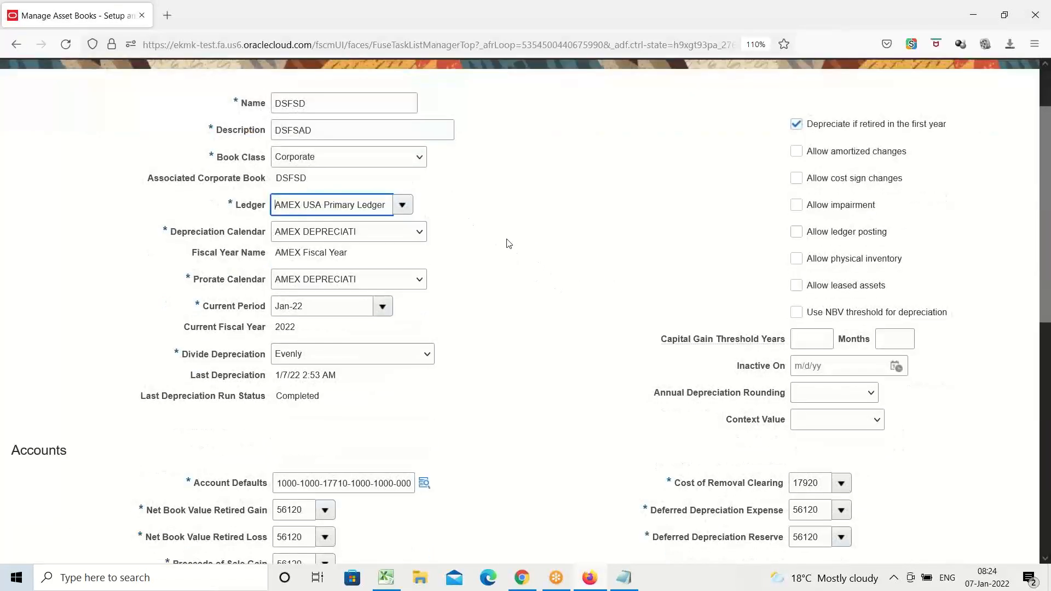
pyautogui.scroll(2, 985, 321)
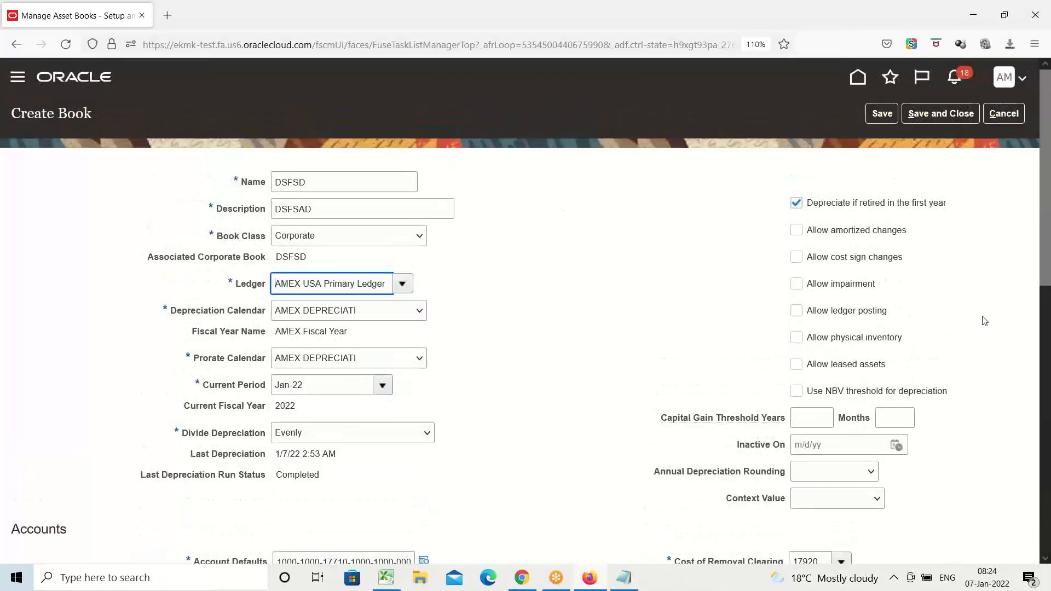
pyautogui.click(1004, 114)
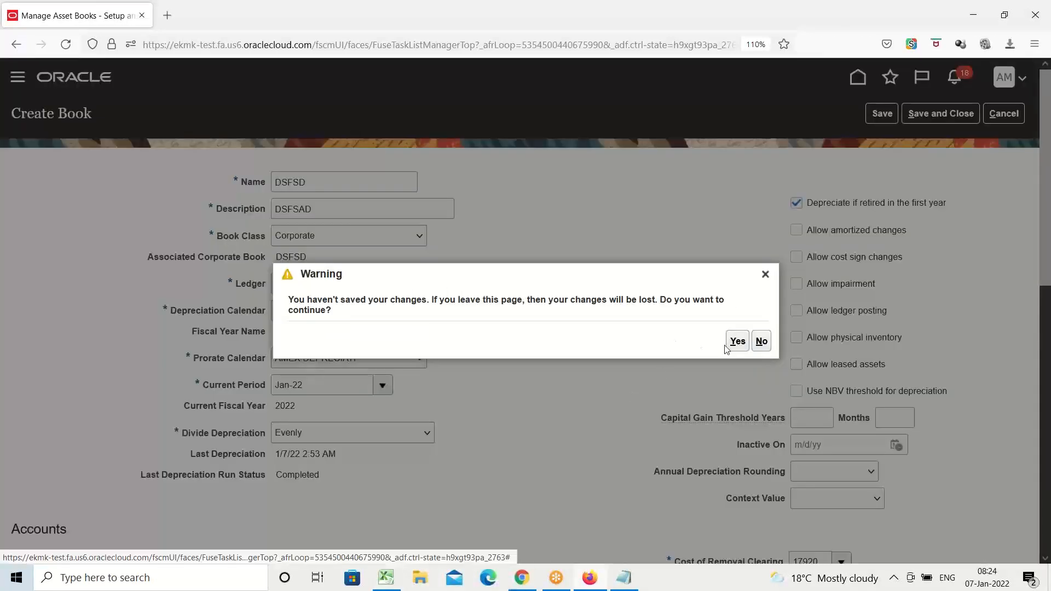
pyautogui.click(737, 343)
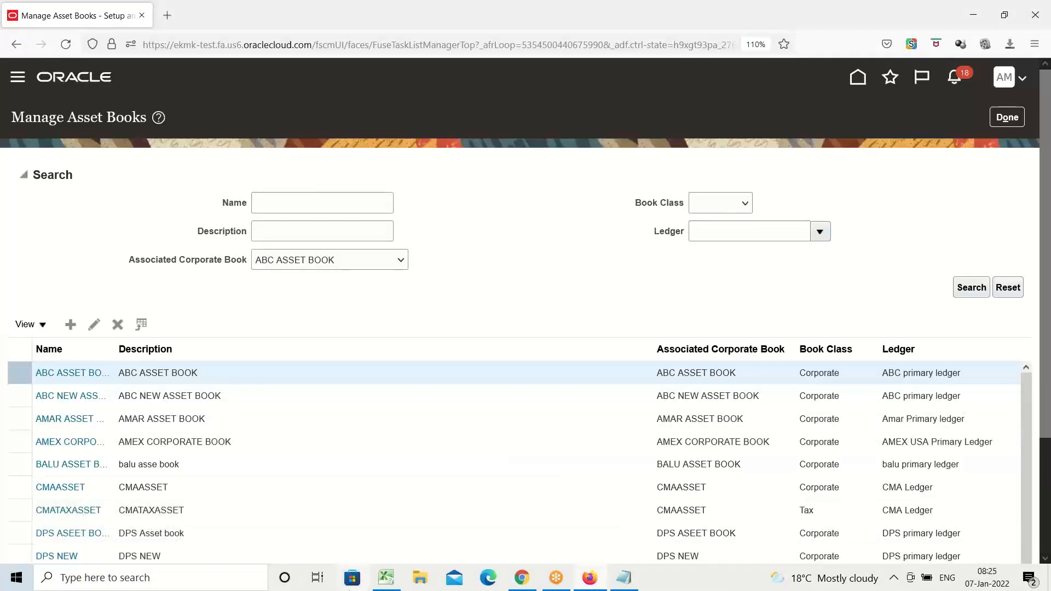
# Switch to the Excel training checklist and mark Create Corporate Book/Depreciation Book as Done.
pyautogui.click(386, 578)
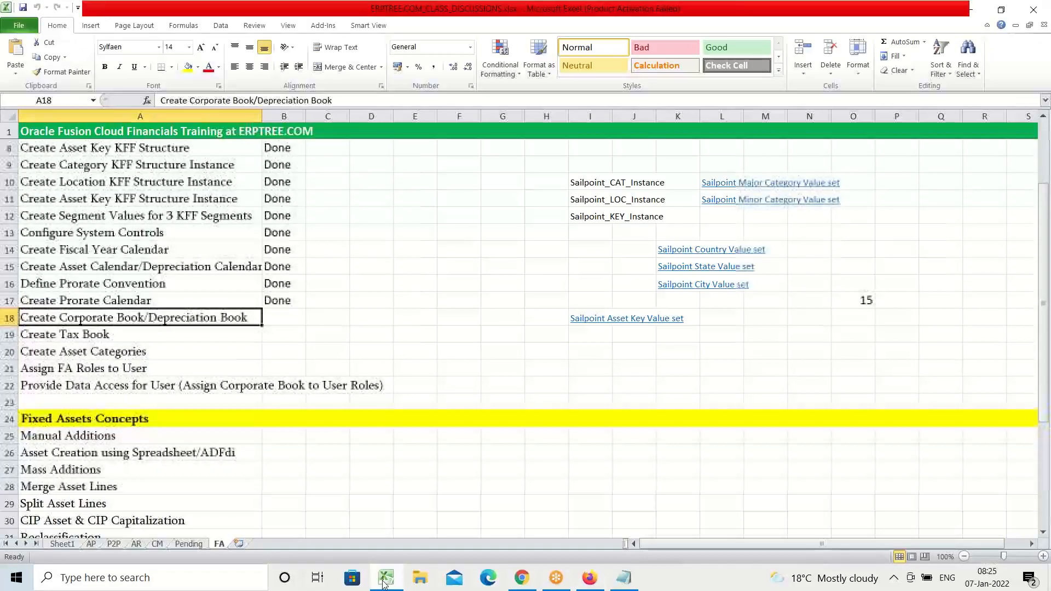
pyautogui.click(279, 318)
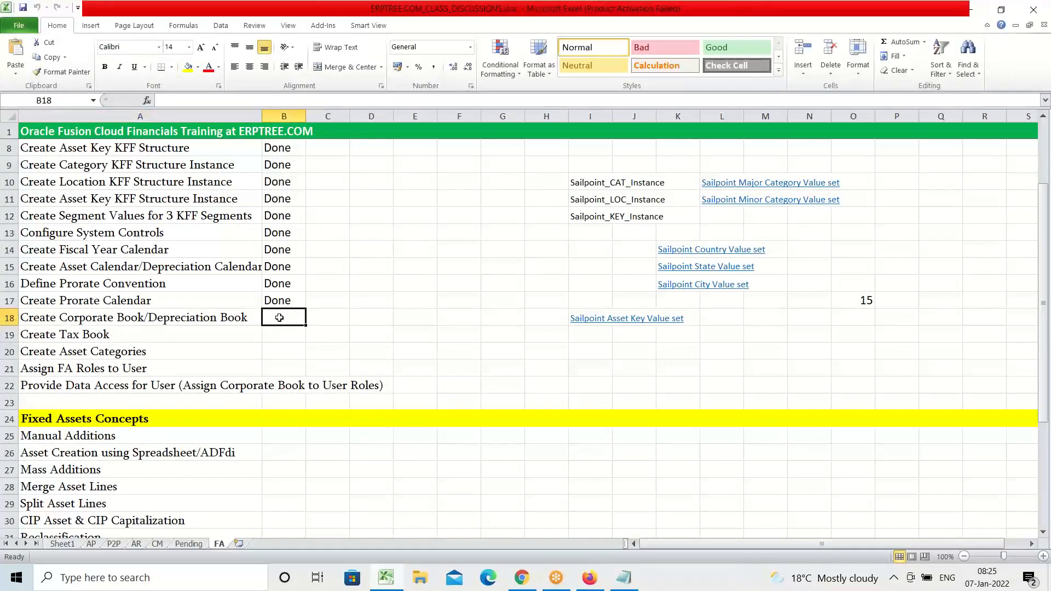
pyautogui.write('Done')
pyautogui.press('Return')
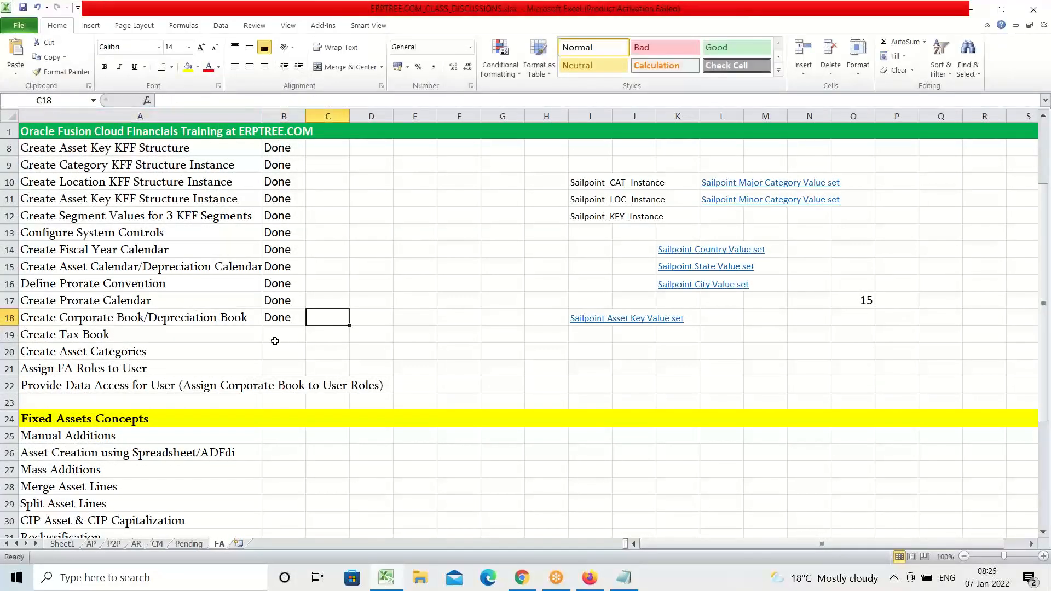
# Mark the Create Tax Book task as Pending in the checklist.
pyautogui.write('p')
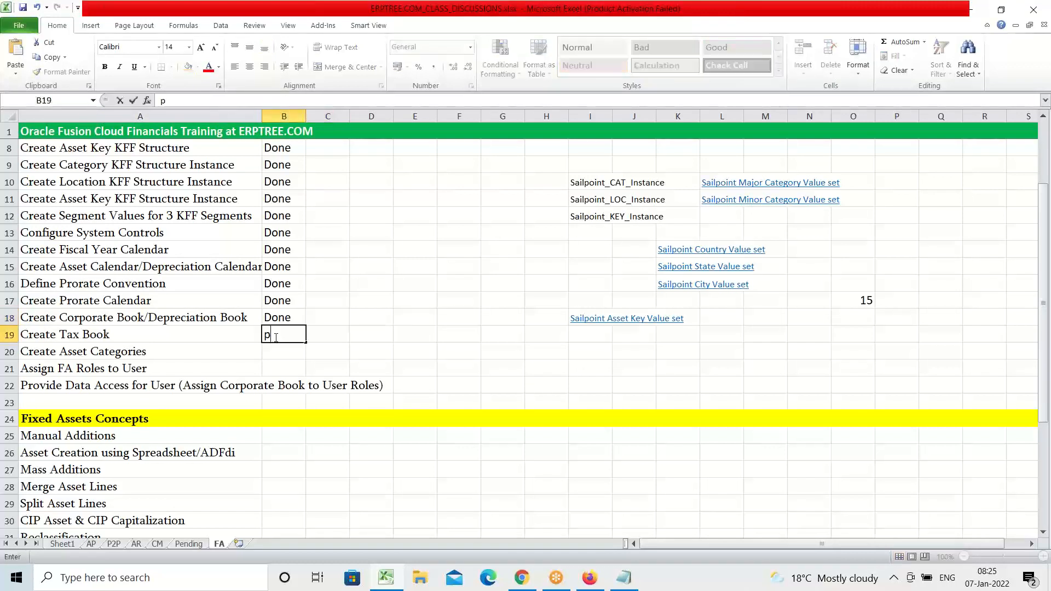
pyautogui.press('BackSpace')
pyautogui.write('Pending')
pyautogui.press('Tab')
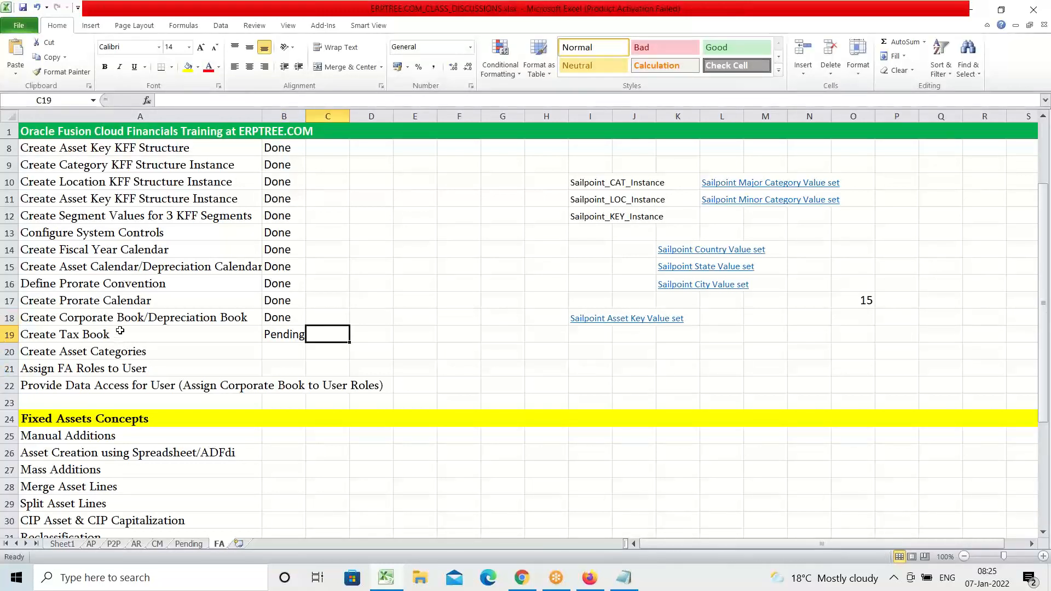
# Switch from the checklist to Oracle Fusion, leave Manage Asset Books and start a new category in the Manage Asset Categories task.
pyautogui.click(118, 350)
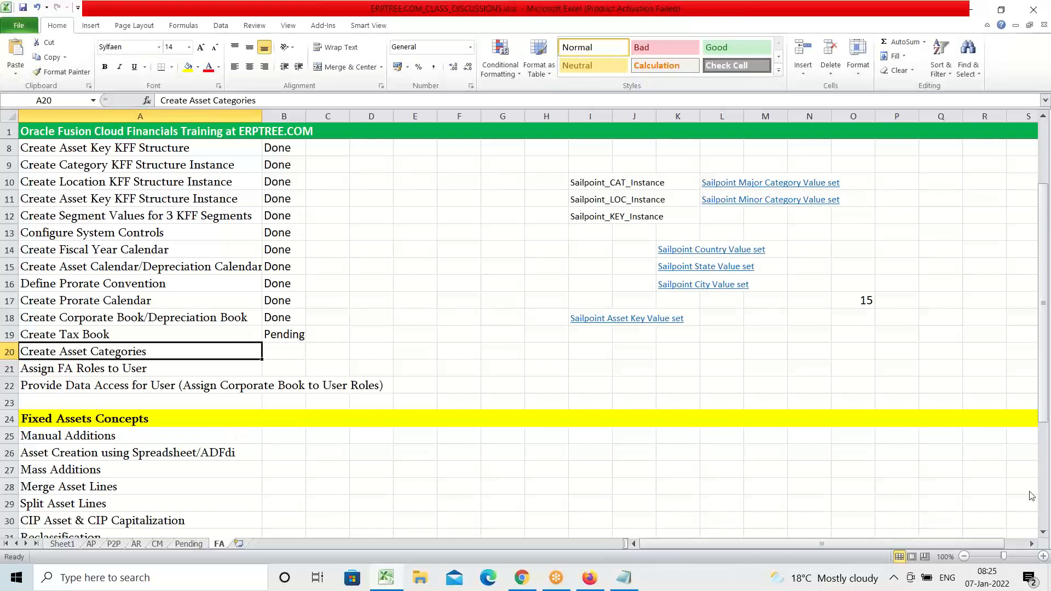
pyautogui.hotkey('alt', 'Tab')
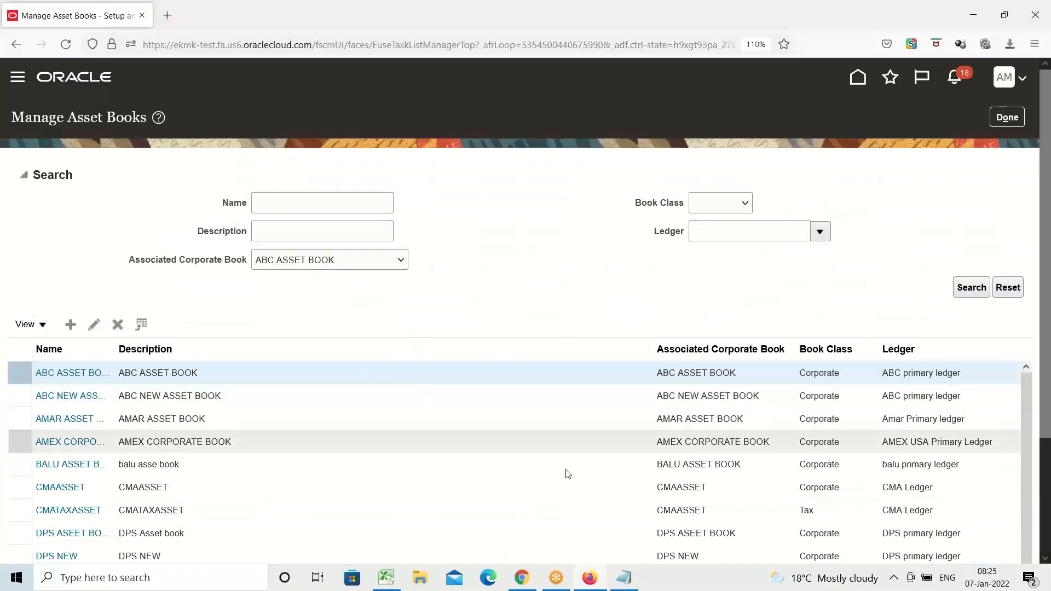
pyautogui.click(1008, 117)
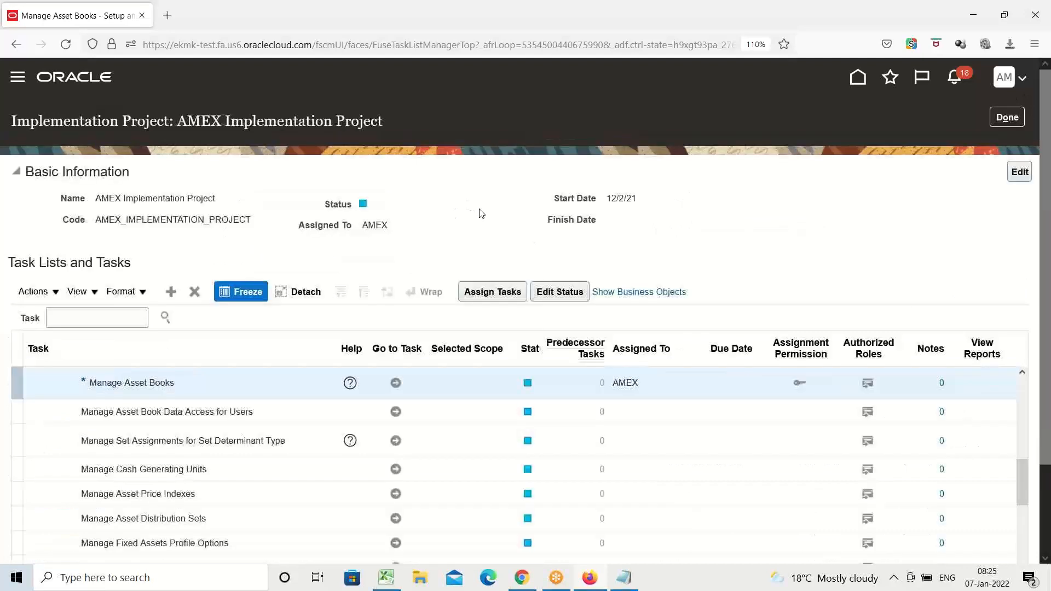
pyautogui.scroll(-3, 228, 331)
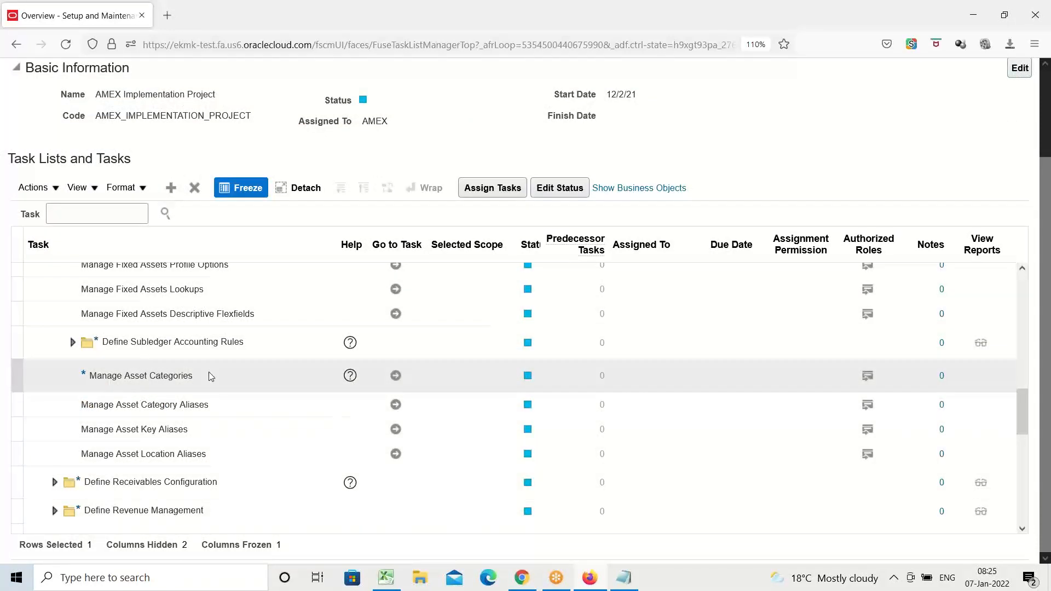
pyautogui.click(396, 376)
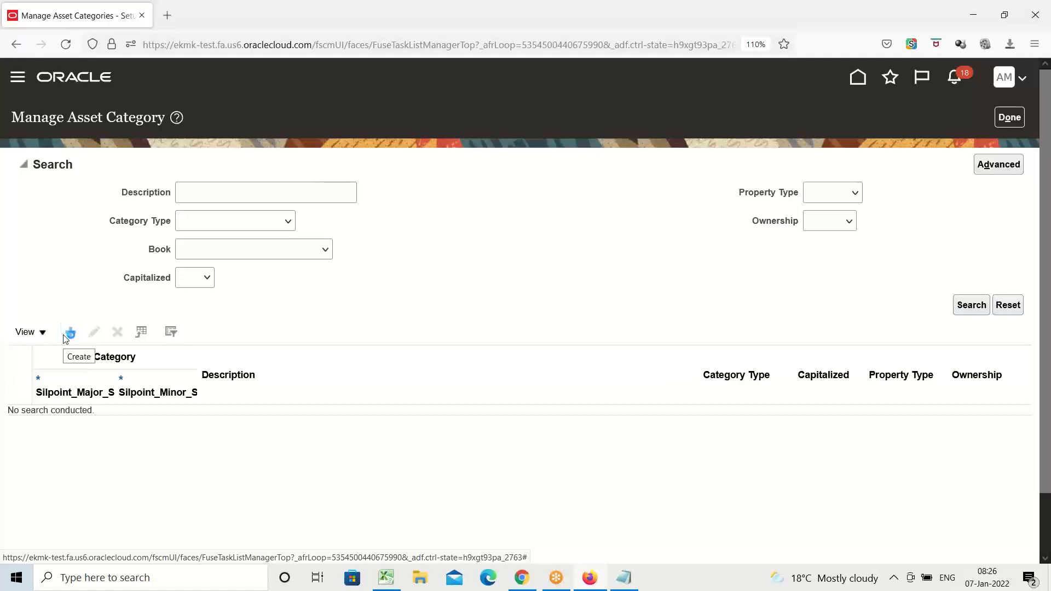
pyautogui.click(69, 332)
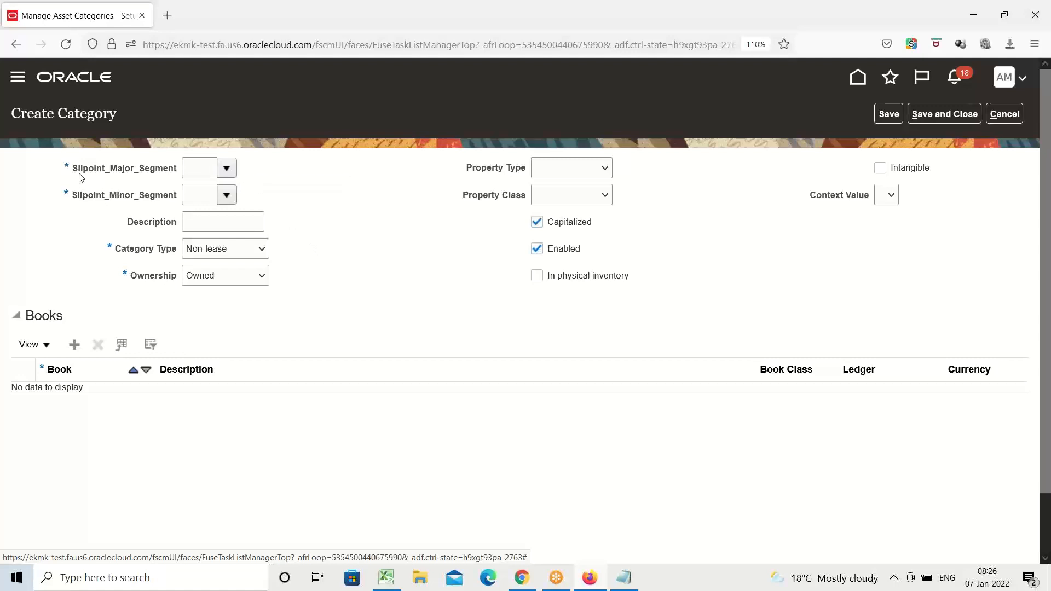
# Set the new category's major segment to AMEX BUILDINGS and its minor segment to Office Buildings.
pyautogui.click(228, 171)
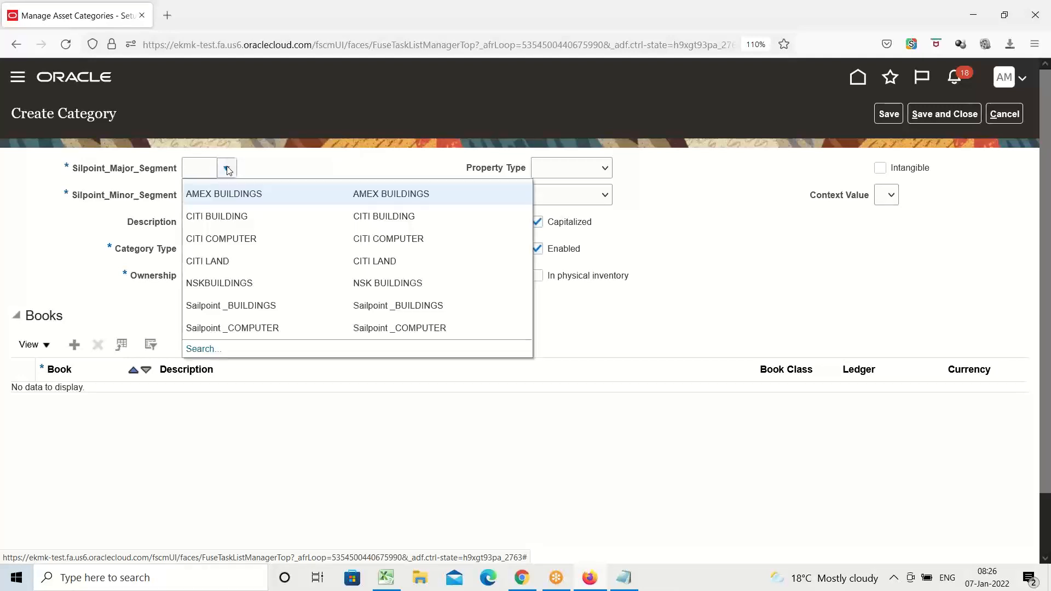
pyautogui.click(261, 196)
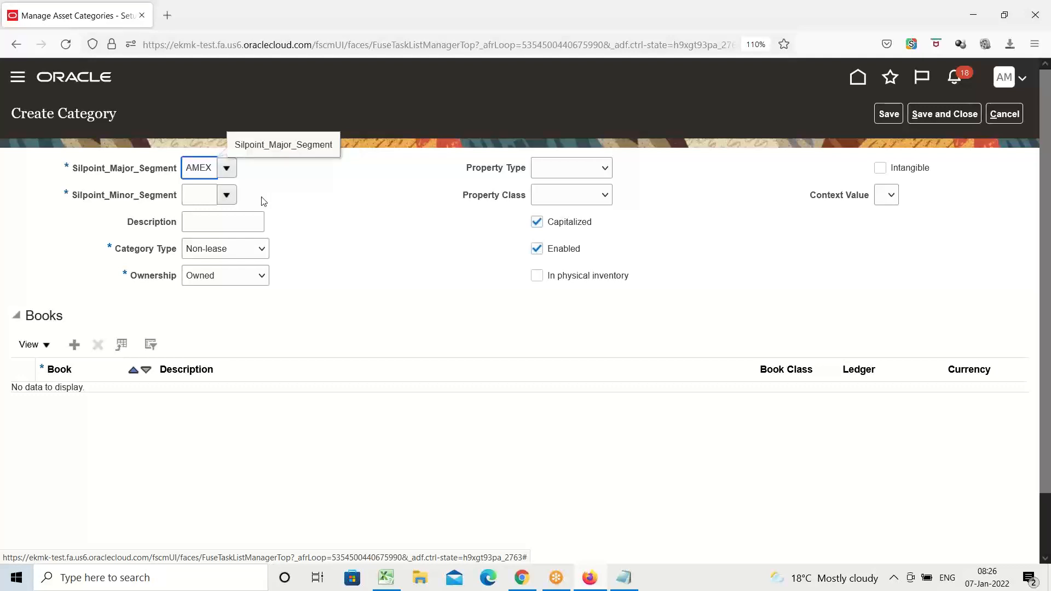
pyautogui.moveTo(188, 169); pyautogui.dragTo(227, 169)
pyautogui.click(257, 184)
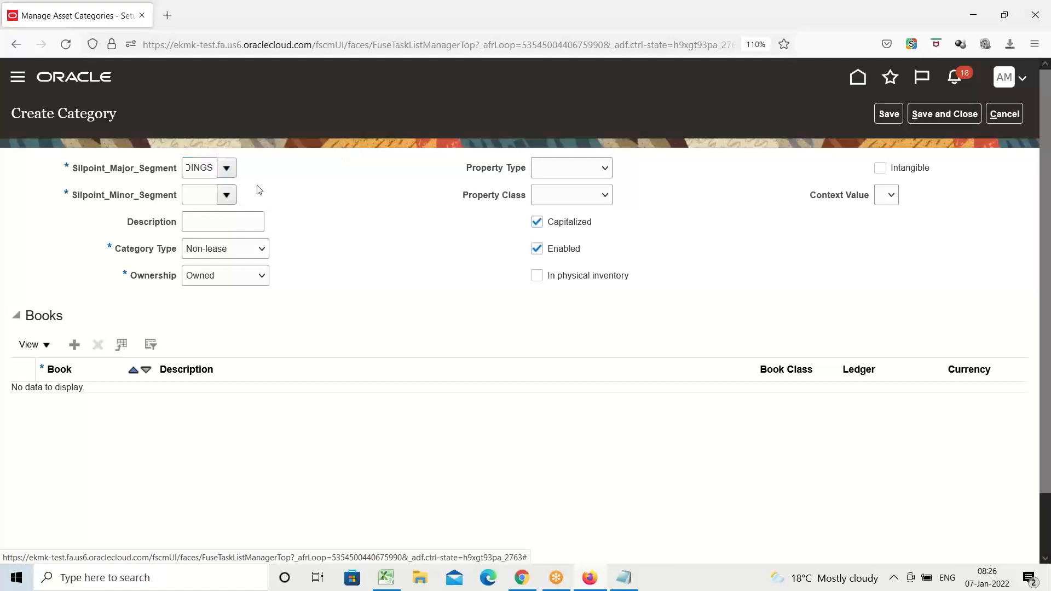
pyautogui.click(227, 195)
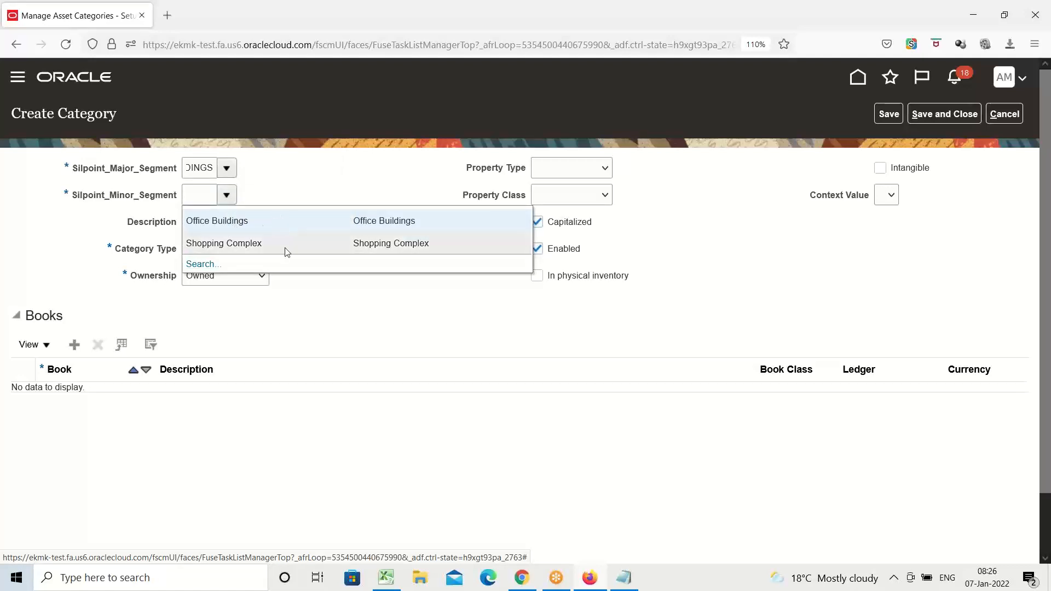
pyautogui.click(199, 221)
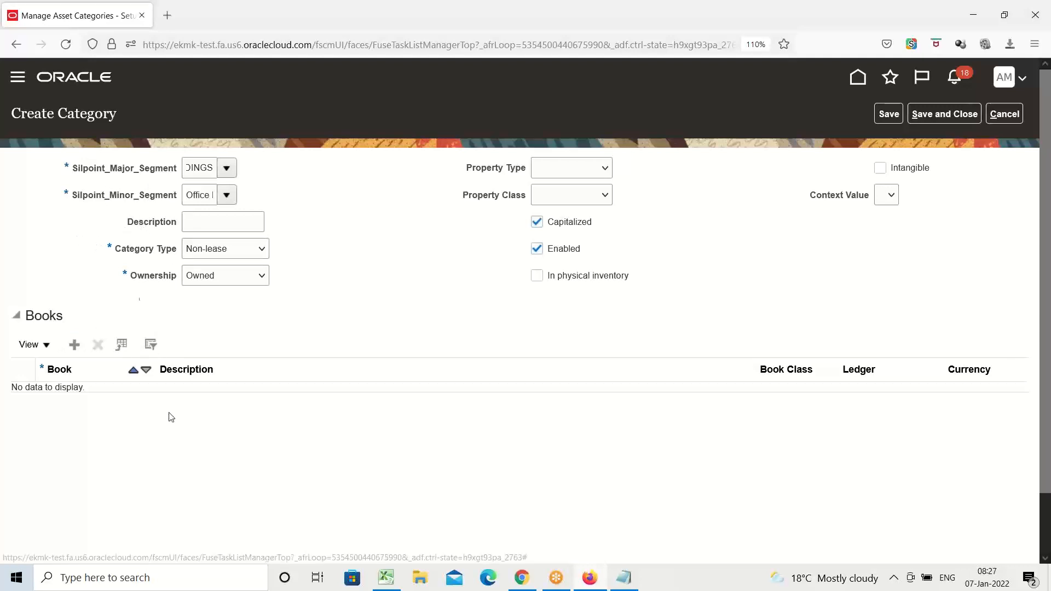
# Add a book row to the category and assign AMEX CORPORATE BOOK to it.
pyautogui.click(75, 344)
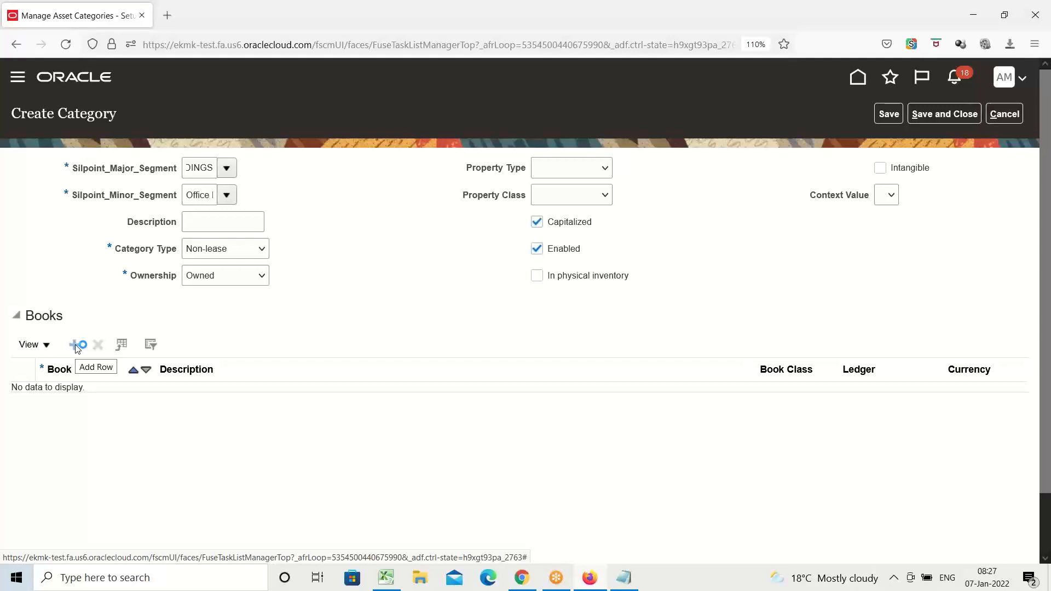
pyautogui.click(75, 345)
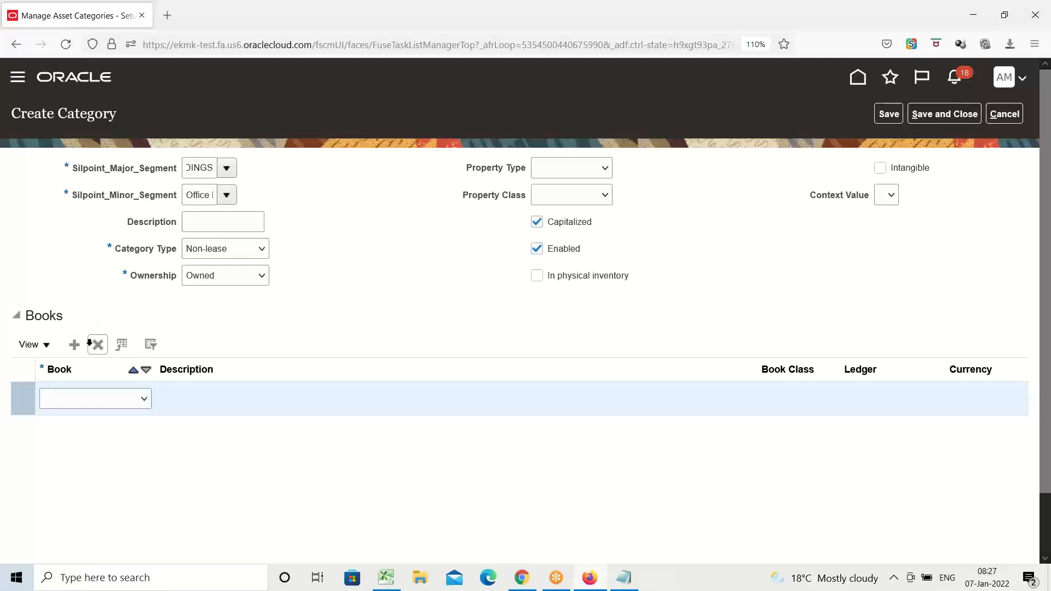
pyautogui.click(144, 400)
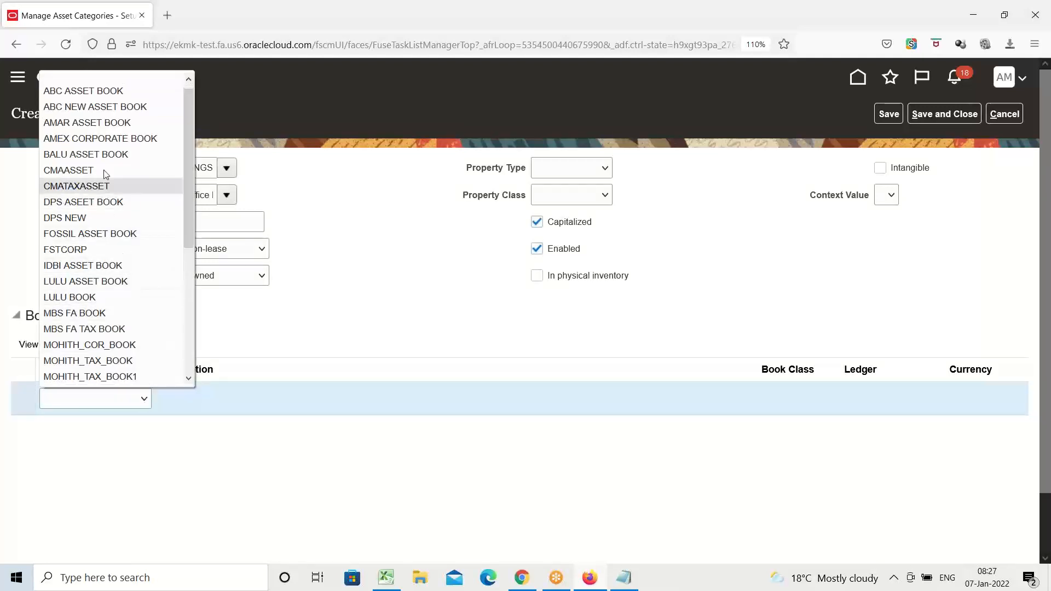
pyautogui.click(100, 139)
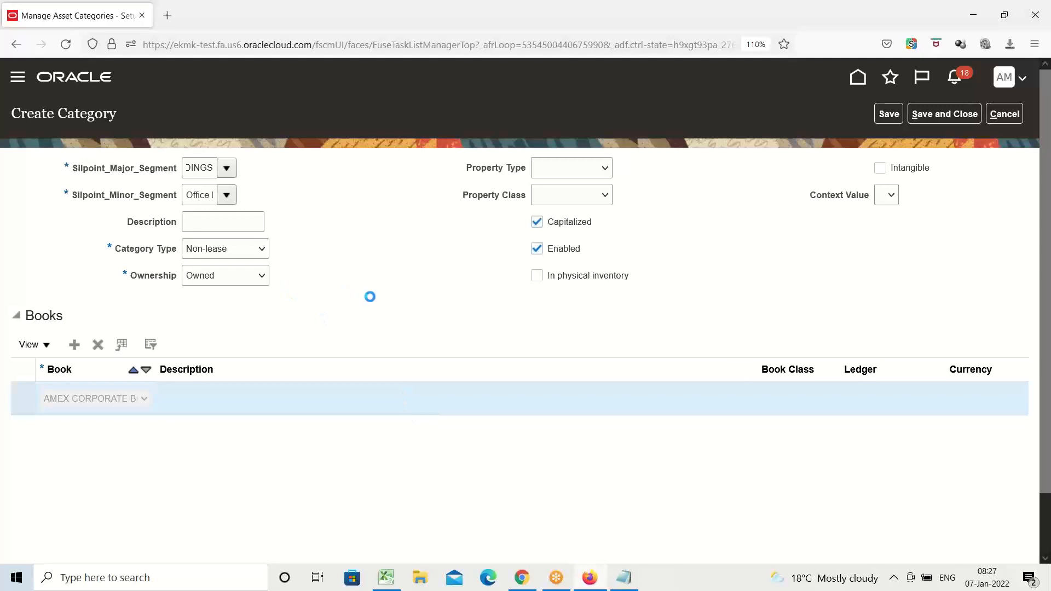
# Set the book's Asset Cost account to 17400 Buildings by searching account descriptions for Building, keeping the other default segments.
pyautogui.scroll(-3, 353, 276)
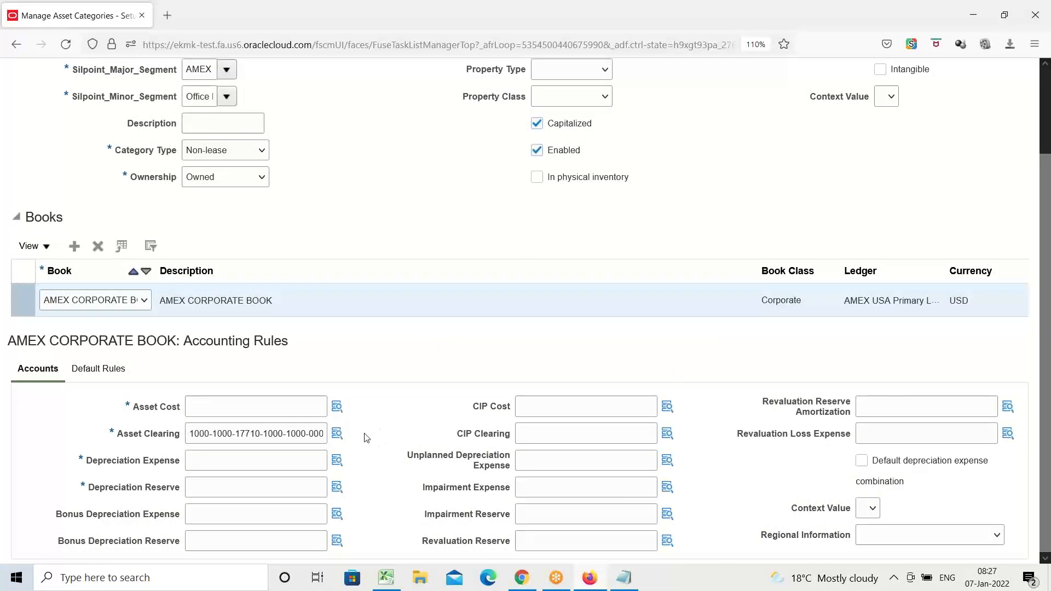
pyautogui.click(338, 409)
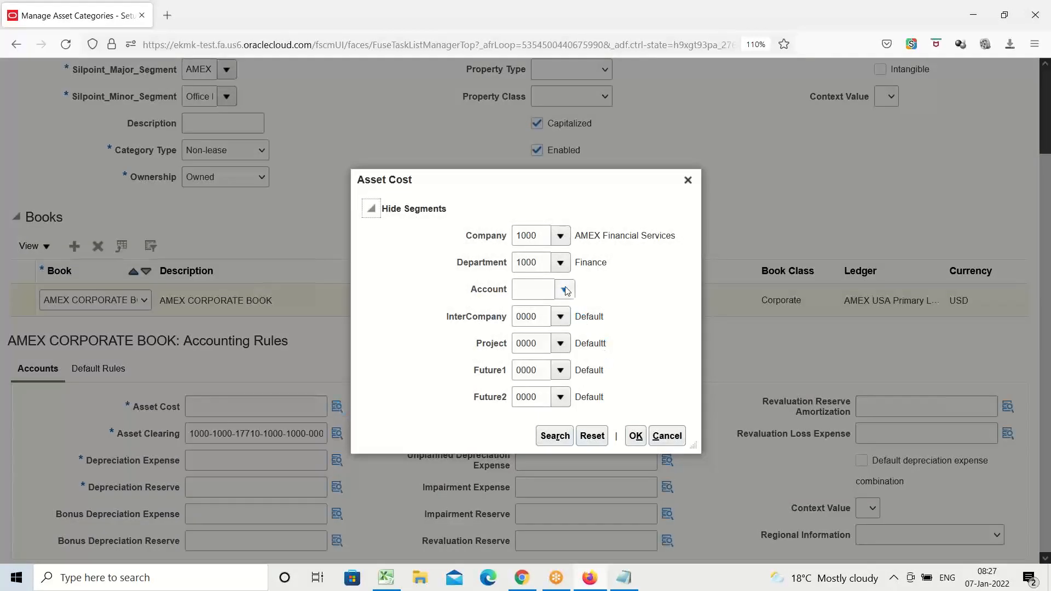
pyautogui.click(567, 291)
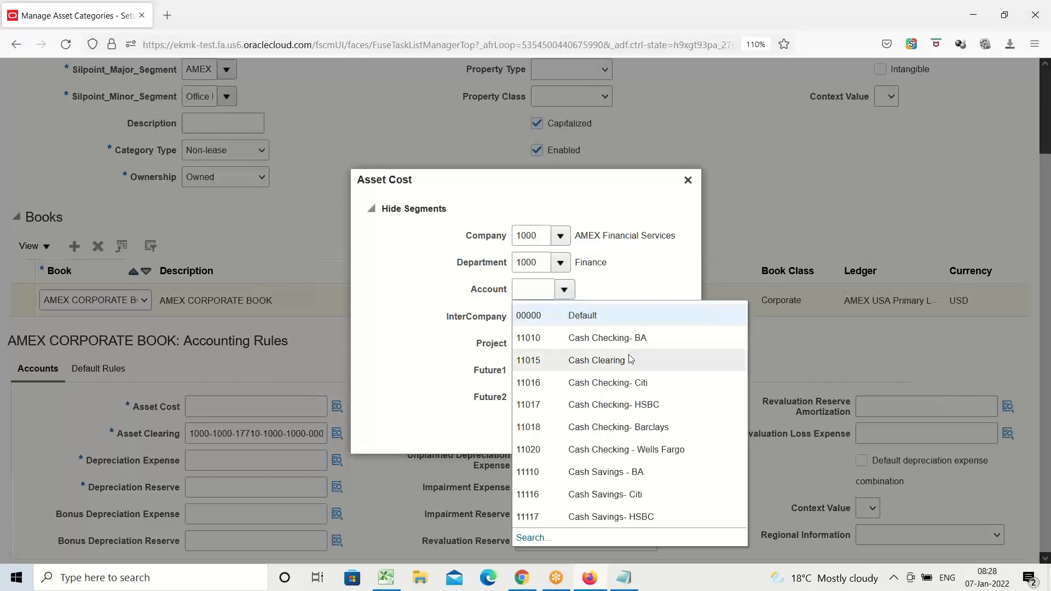
pyautogui.click(542, 538)
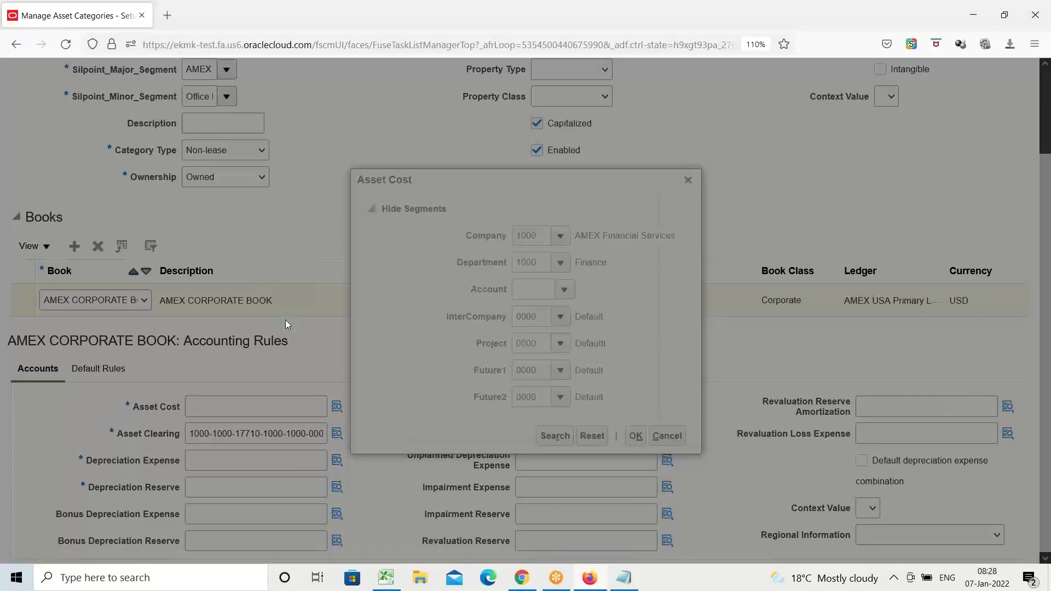
pyautogui.click(514, 310)
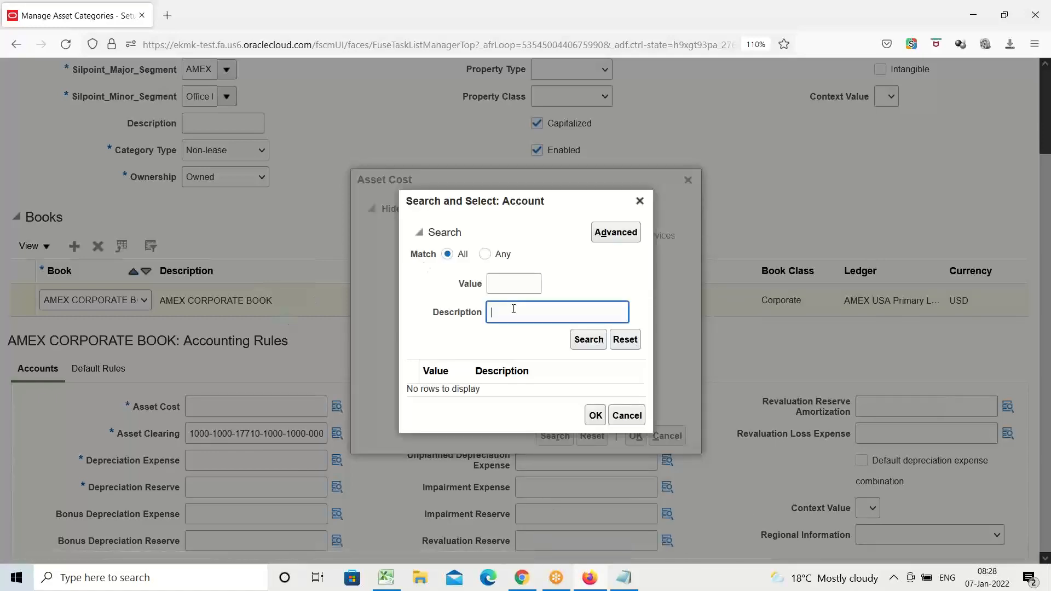
pyautogui.write('Building')
pyautogui.click(601, 342)
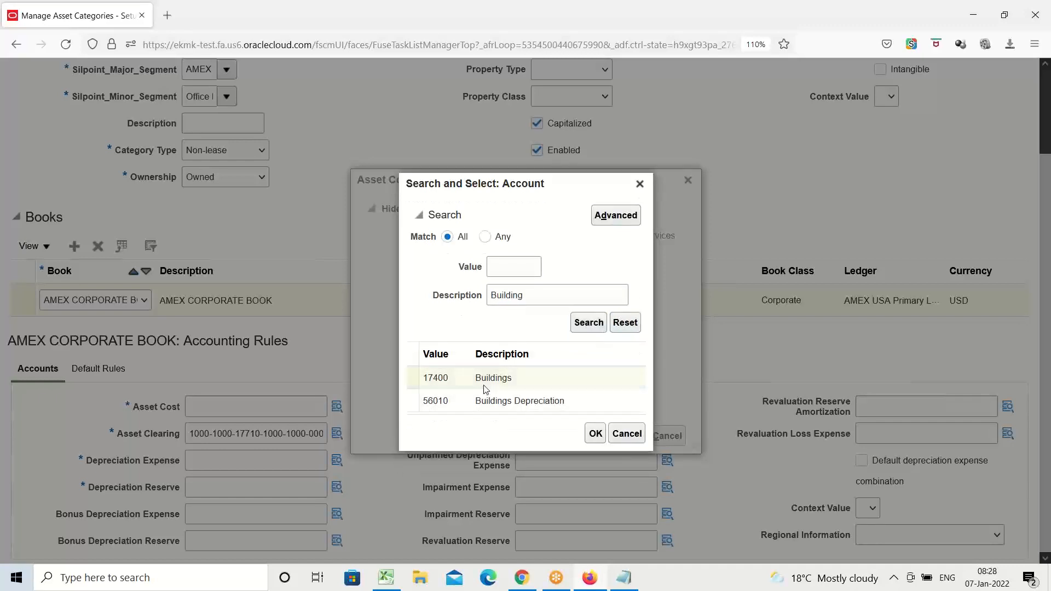
pyautogui.click(487, 386)
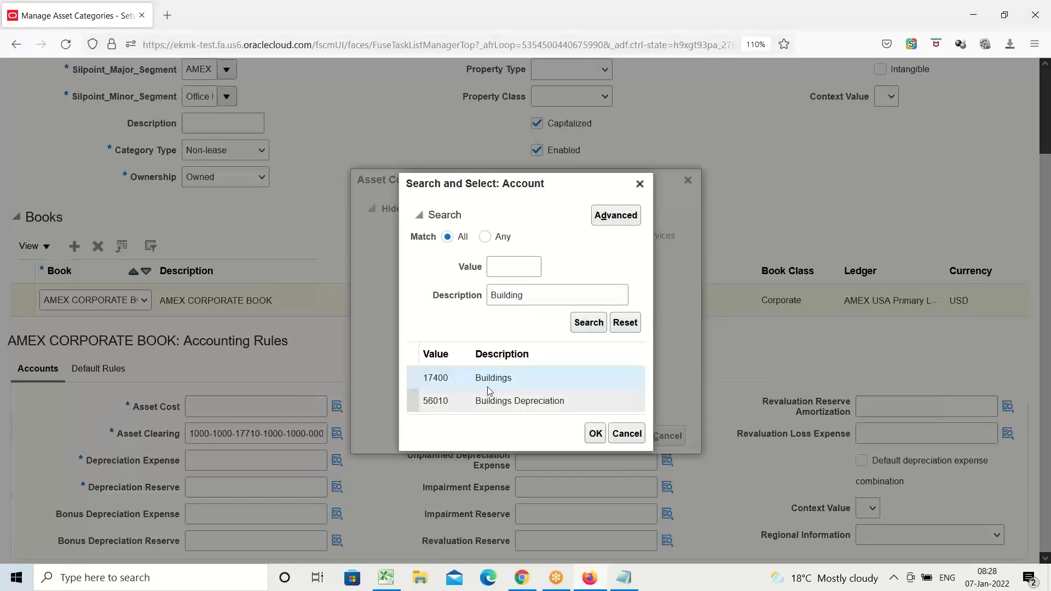
pyautogui.click(596, 435)
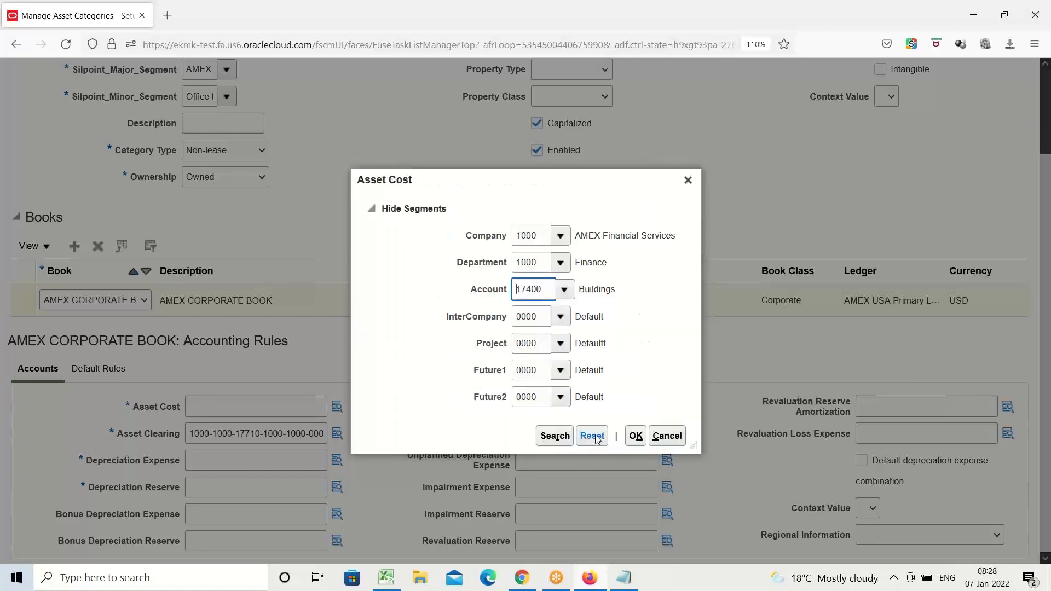
pyautogui.click(635, 435)
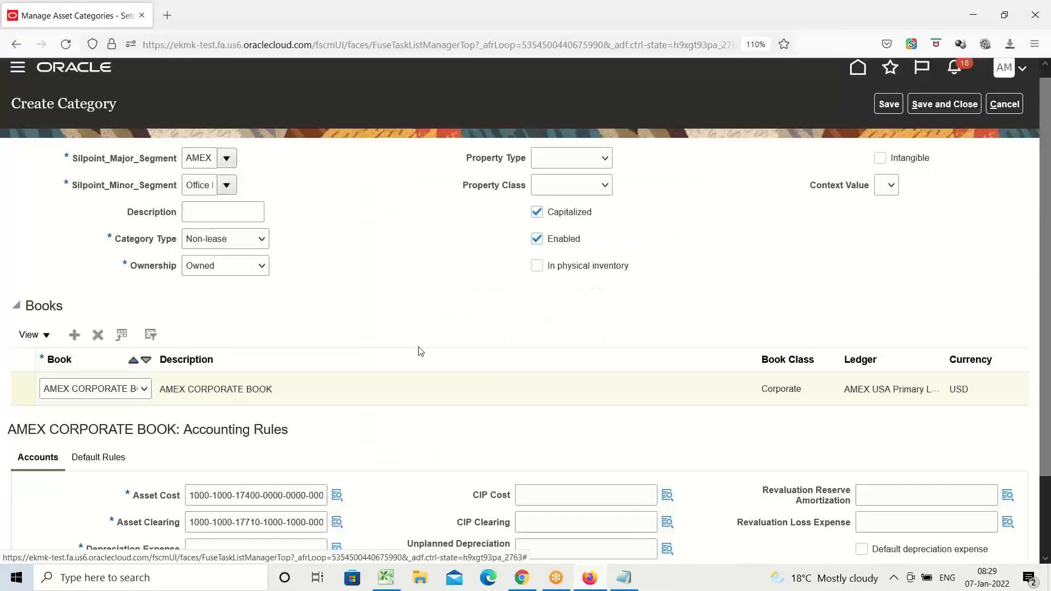
# Review the account segments of the prefilled Asset Clearing combination and close it without changes.
pyautogui.scroll(-3, 420, 241)
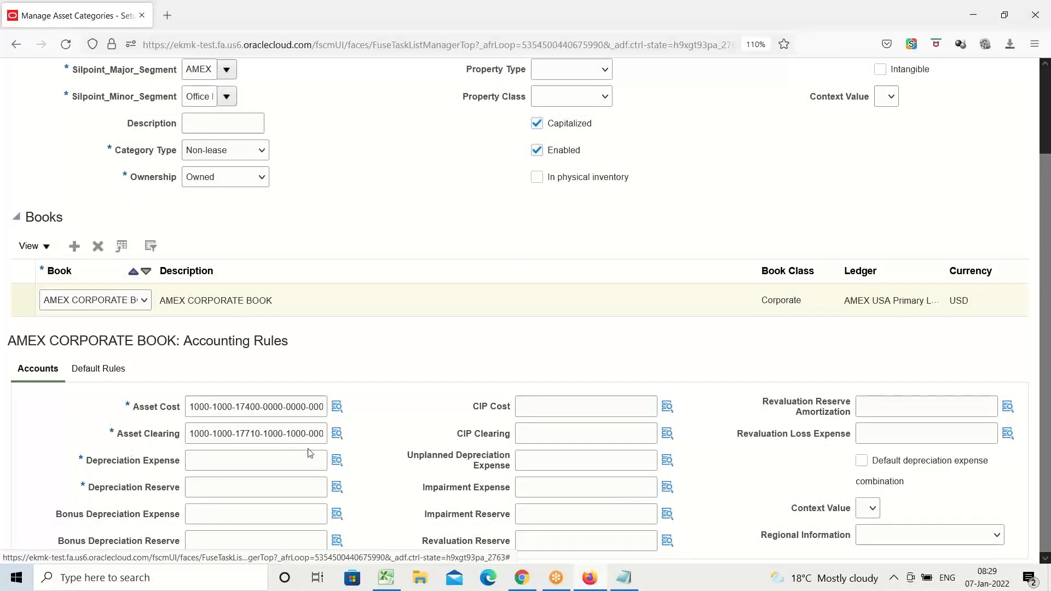
pyautogui.click(337, 433)
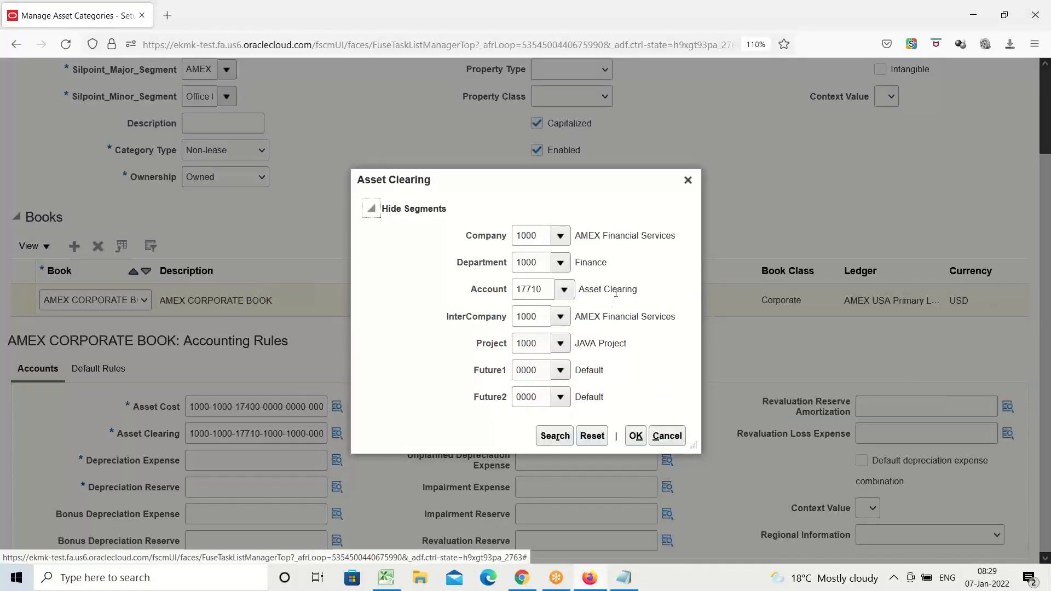
pyautogui.tripleClick(616, 293)
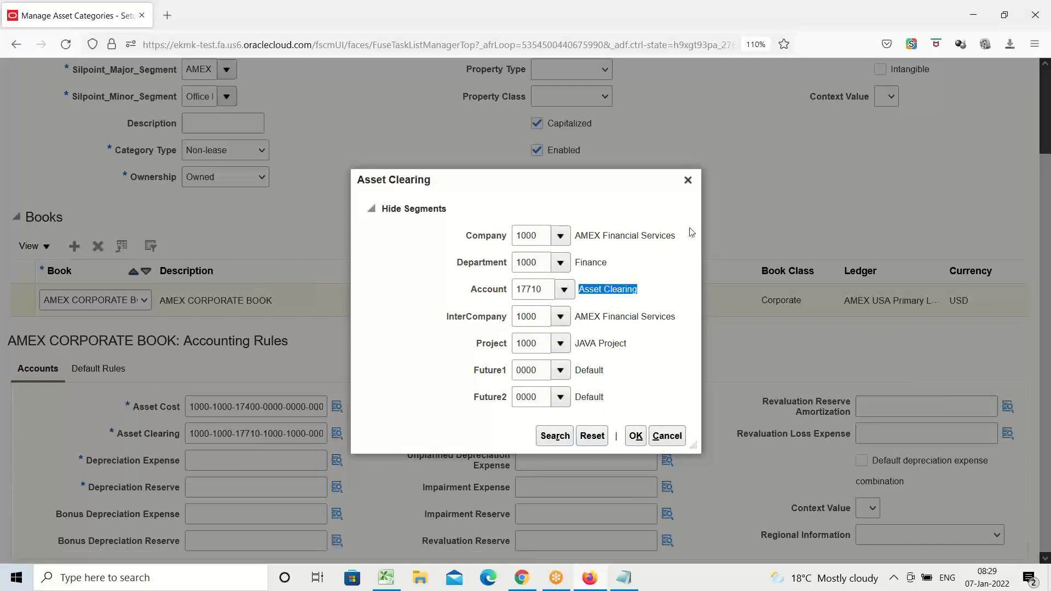
pyautogui.click(688, 180)
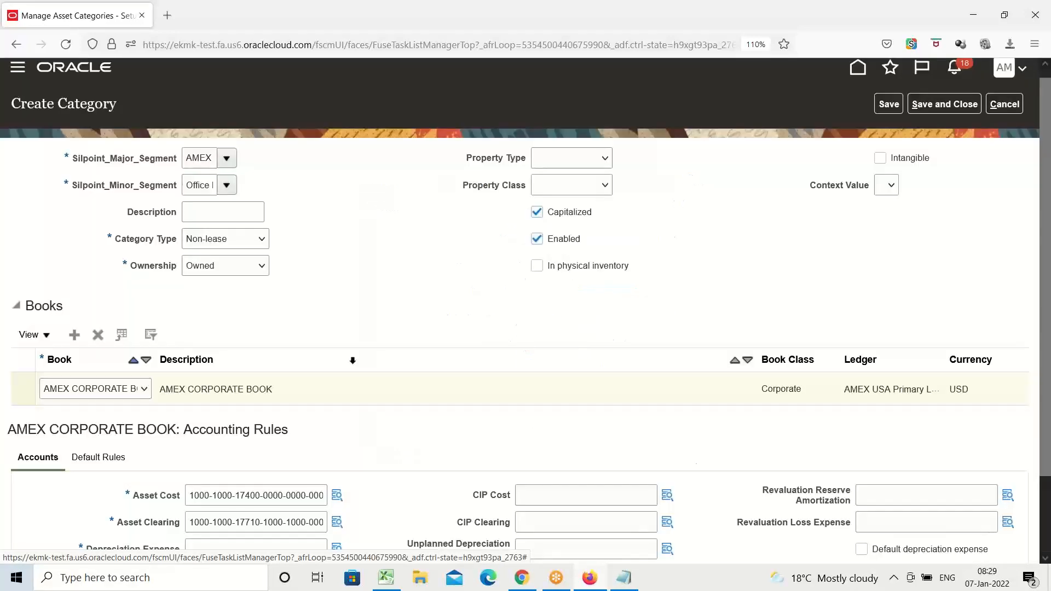
# Set the book's Depreciation Expense account to 56010 Buildings Depreciation by searching account descriptions for Building, keeping the other default segments.
pyautogui.scroll(-2, 346, 334)
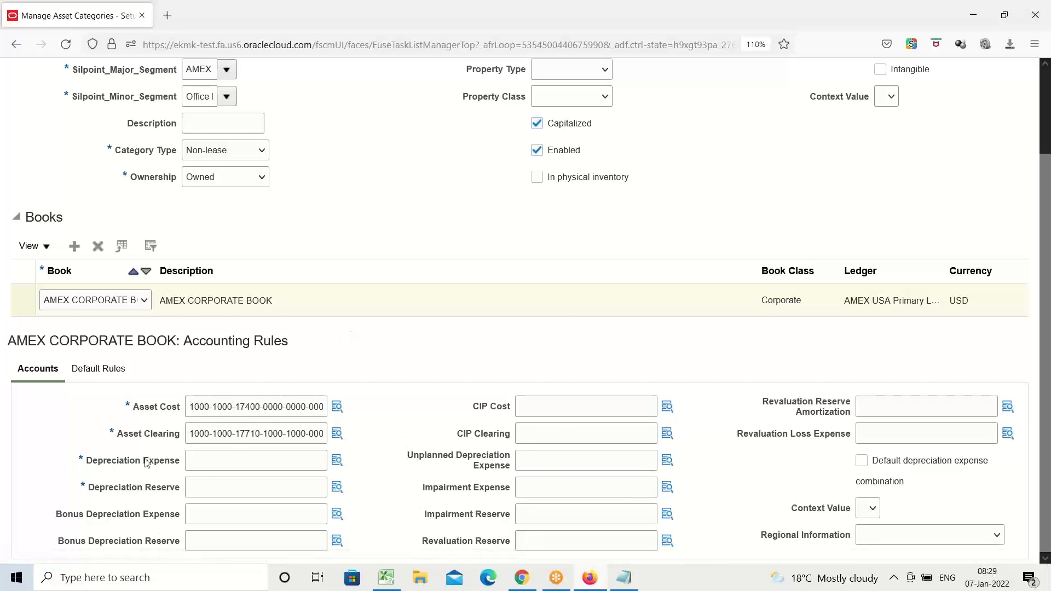
pyautogui.scroll(1, 260, 279)
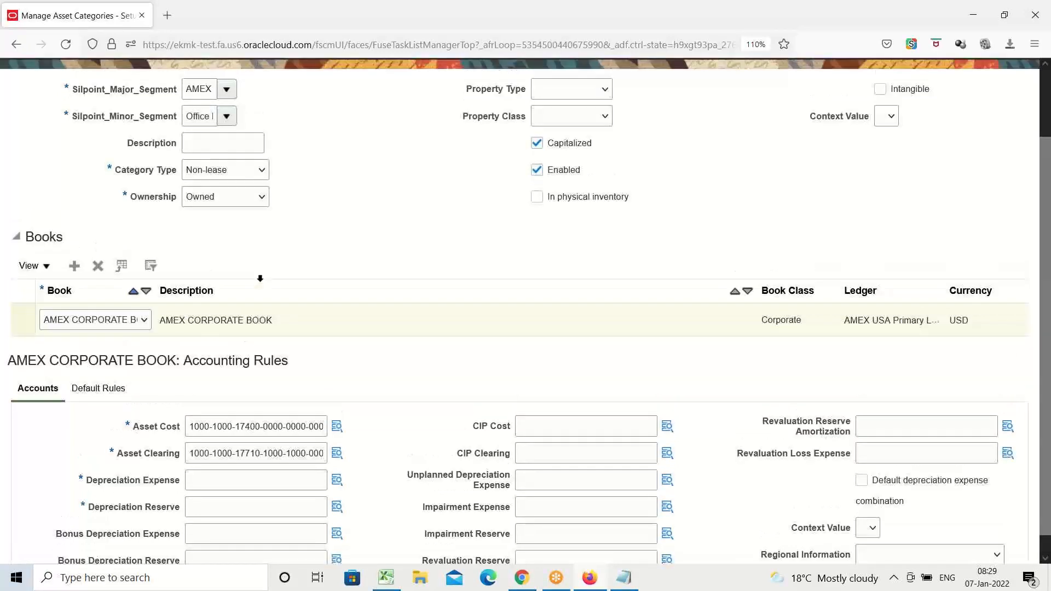
pyautogui.scroll(2, 260, 278)
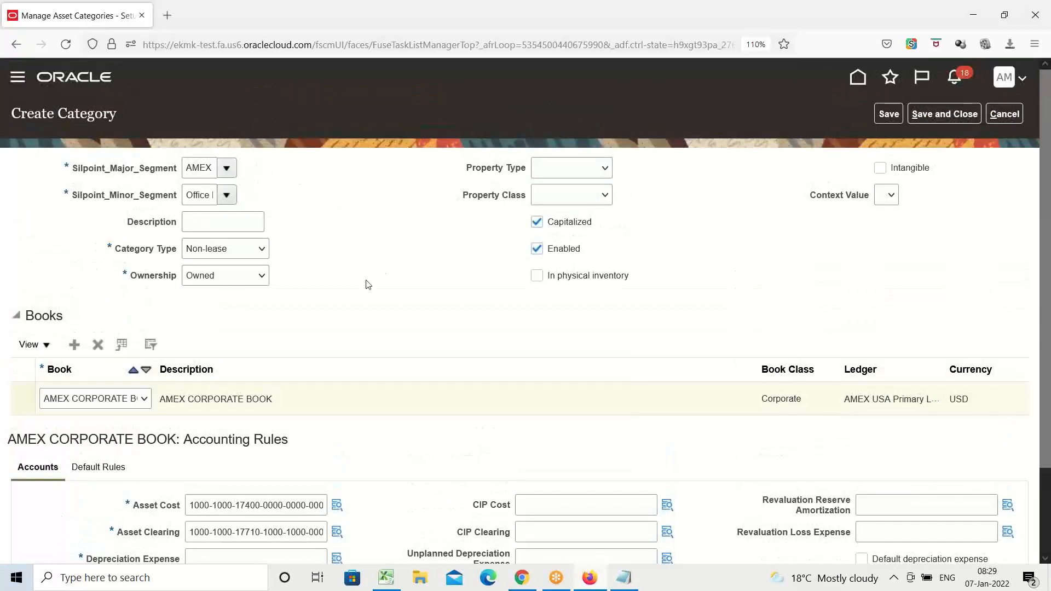
pyautogui.scroll(-3, 368, 280)
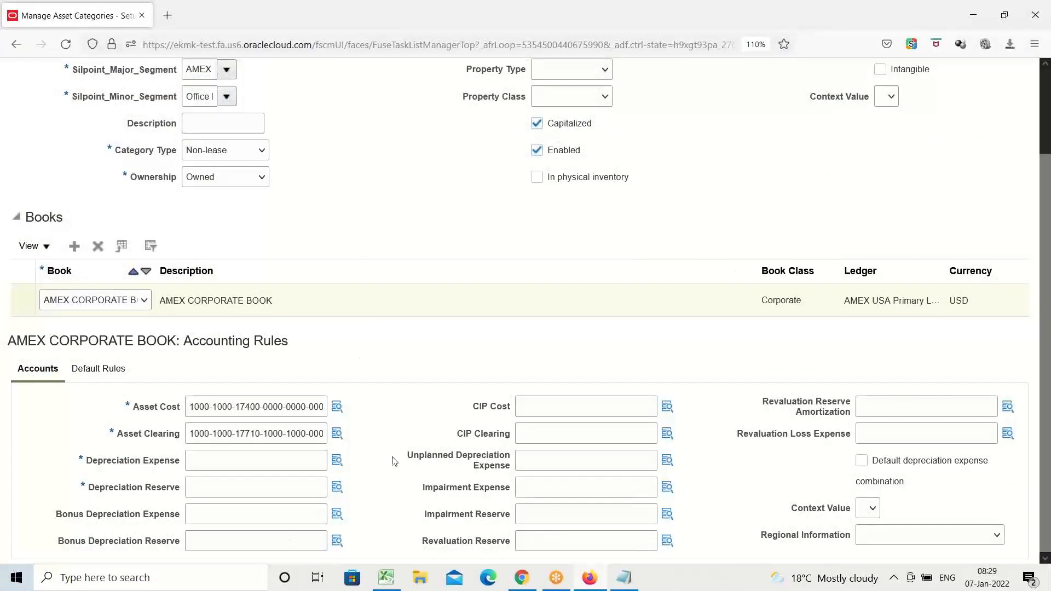
pyautogui.click(335, 462)
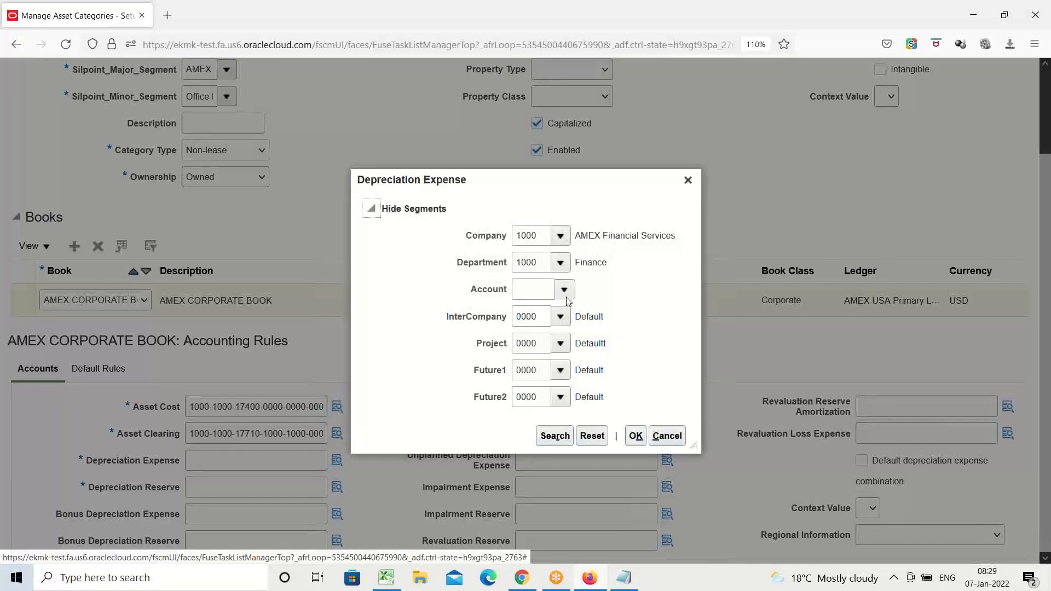
pyautogui.click(564, 290)
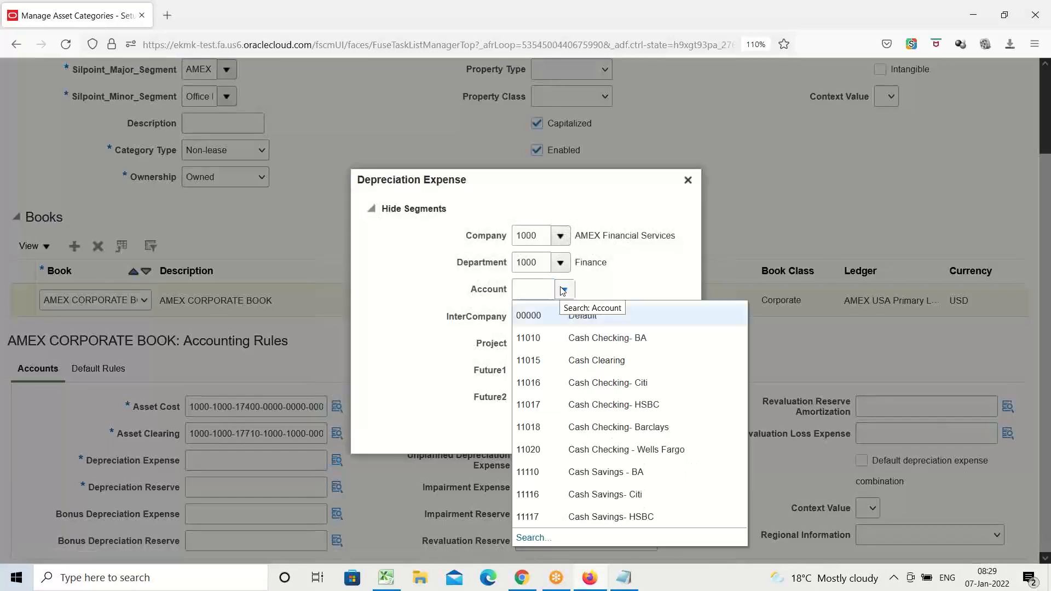
pyautogui.click(531, 537)
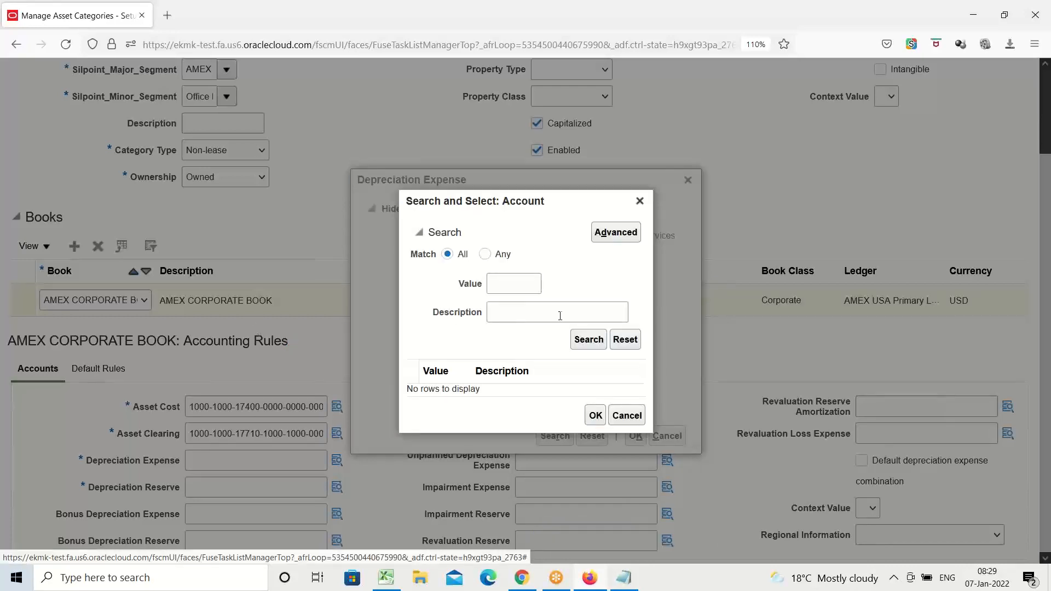
pyautogui.click(541, 308)
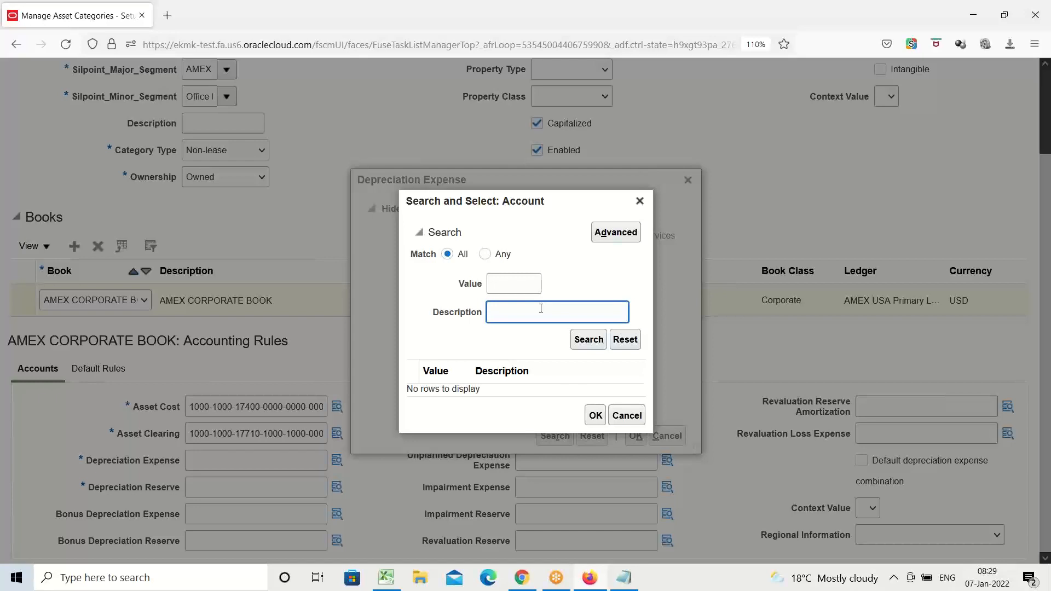
pyautogui.write('Building')
pyautogui.click(585, 344)
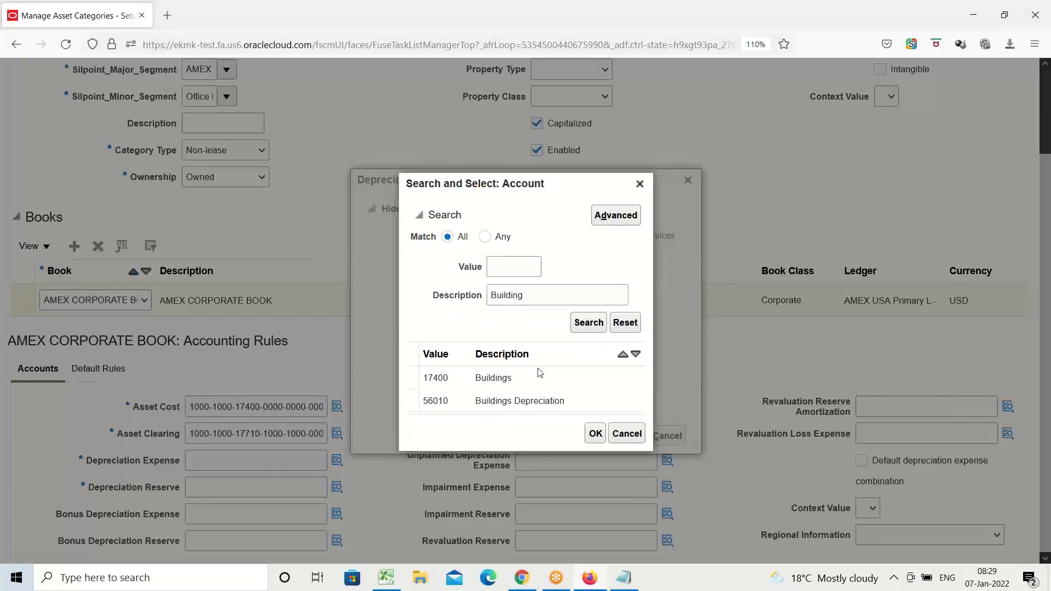
pyautogui.click(505, 403)
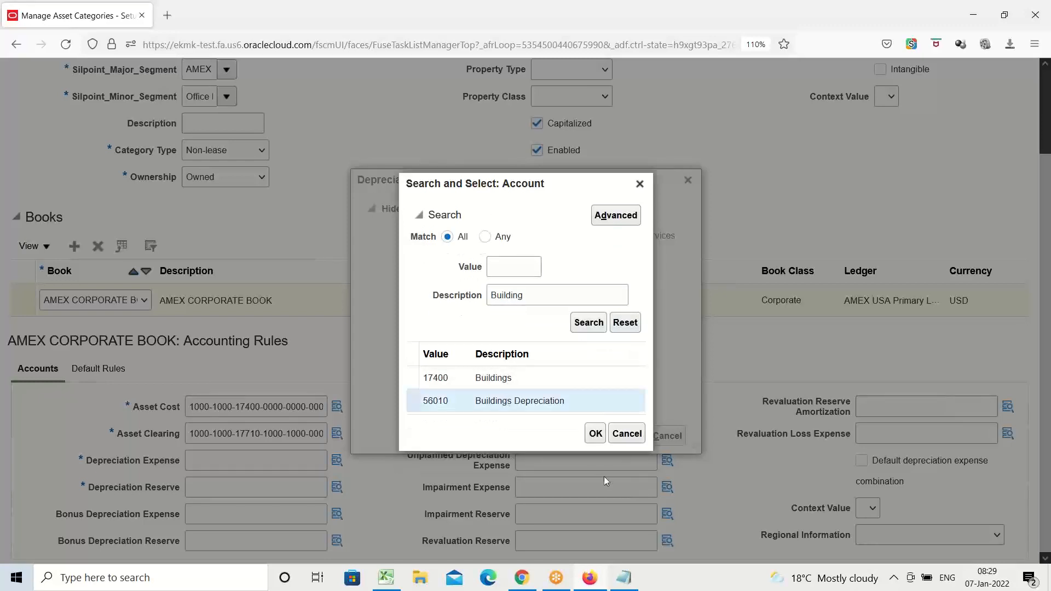
pyautogui.click(595, 435)
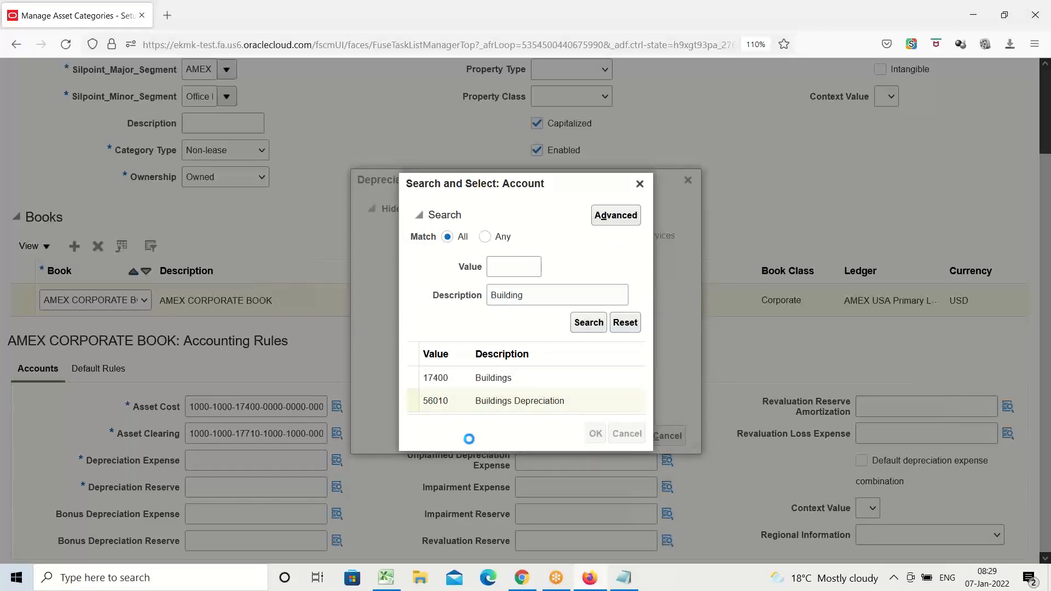
pyautogui.click(635, 436)
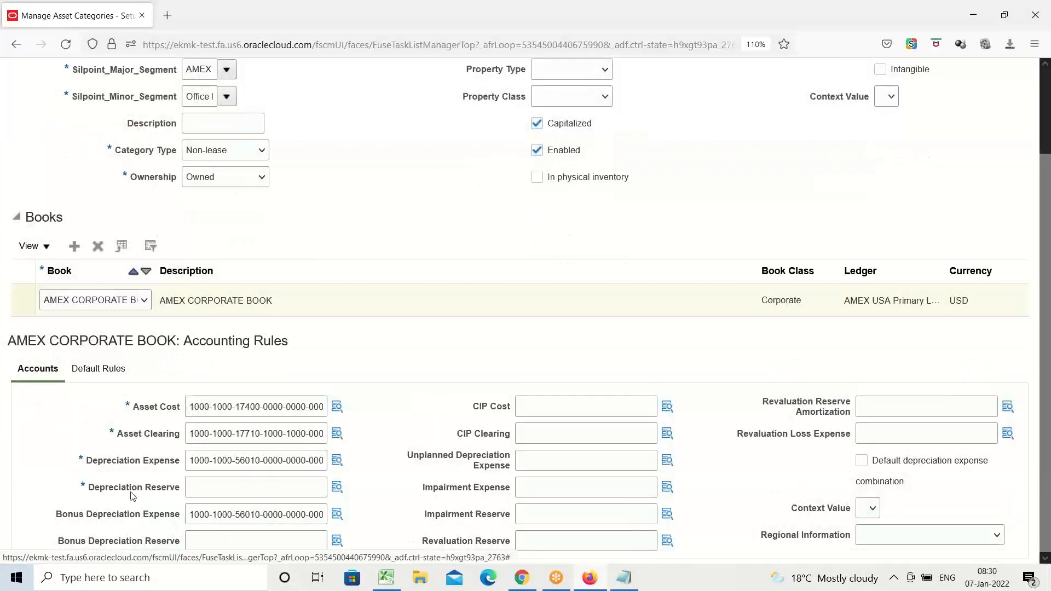
# Copy the Depreciation Expense account combination into the Depreciation Reserve account.
pyautogui.tripleClick(235, 457)
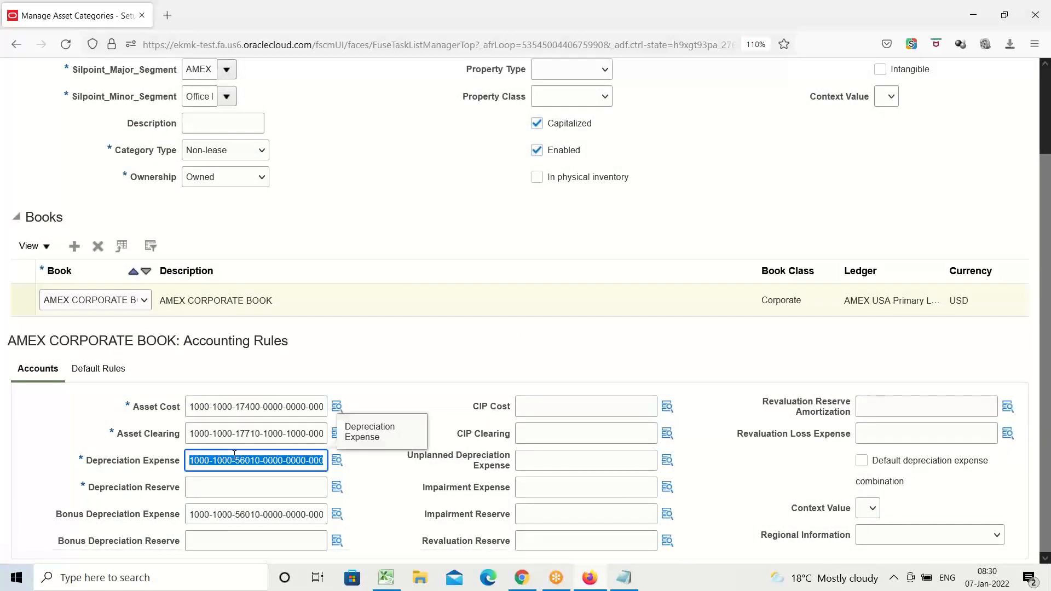
pyautogui.click(236, 487)
pyautogui.hotkey('ctrl', 'v')
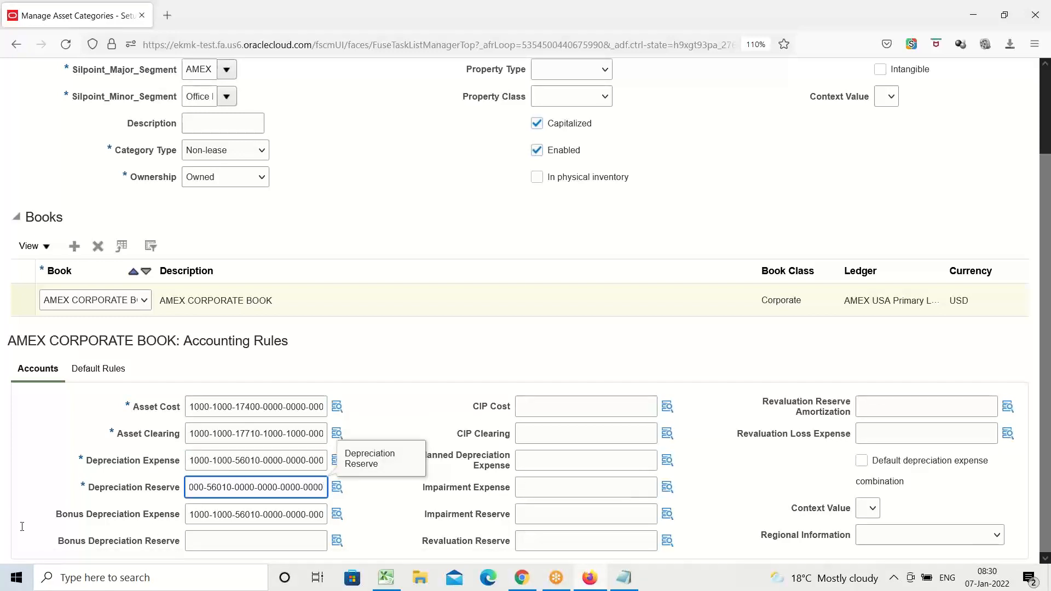
pyautogui.click(398, 343)
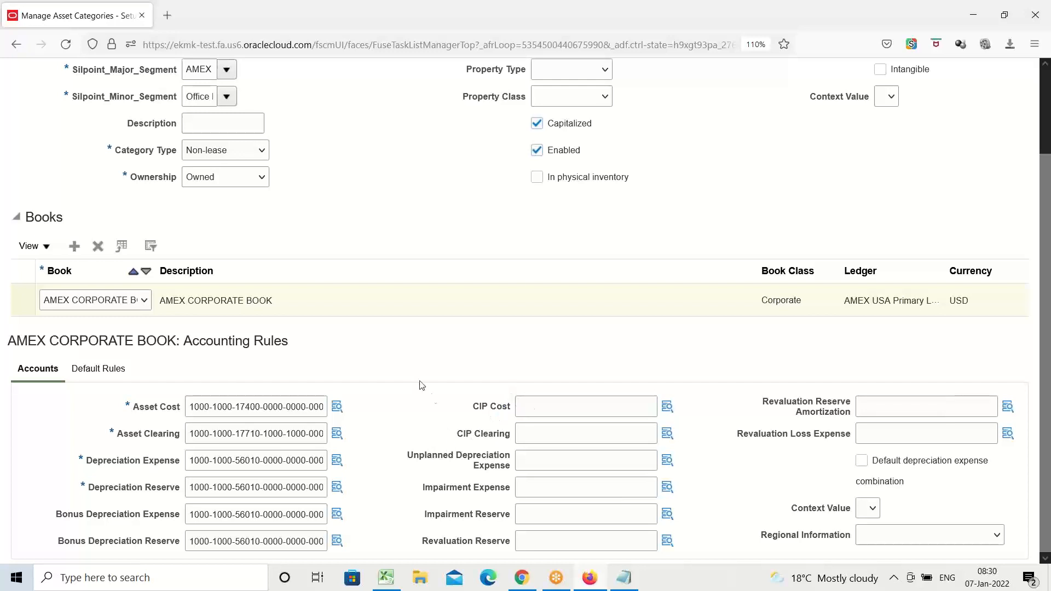
# Add a default rule for AMEX CORPORATE BOOK and set its depreciation method to STL (Straight-Line) by searching method names for STL.
pyautogui.click(96, 372)
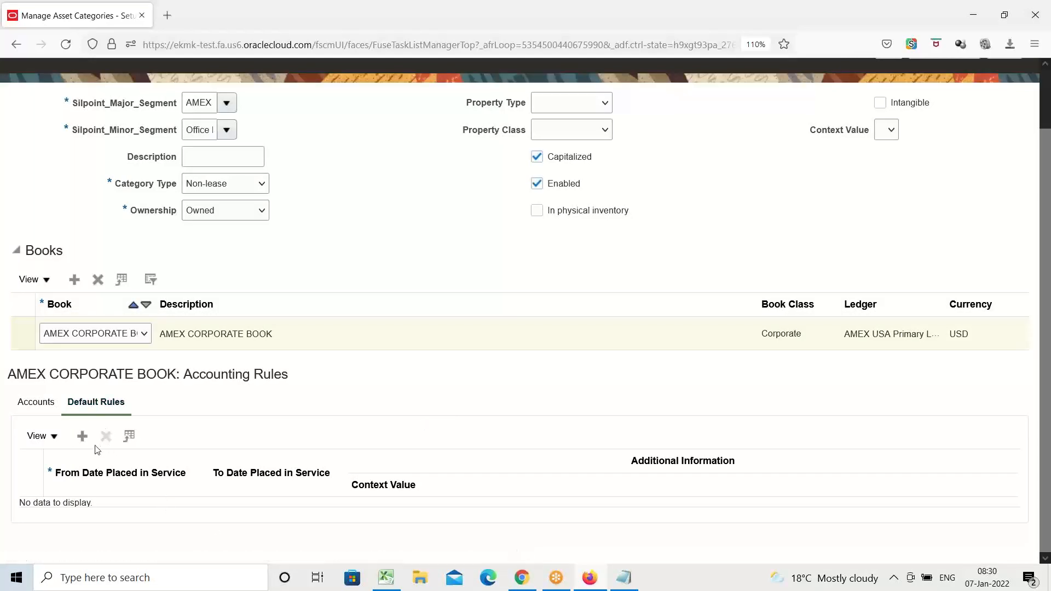
pyautogui.click(82, 437)
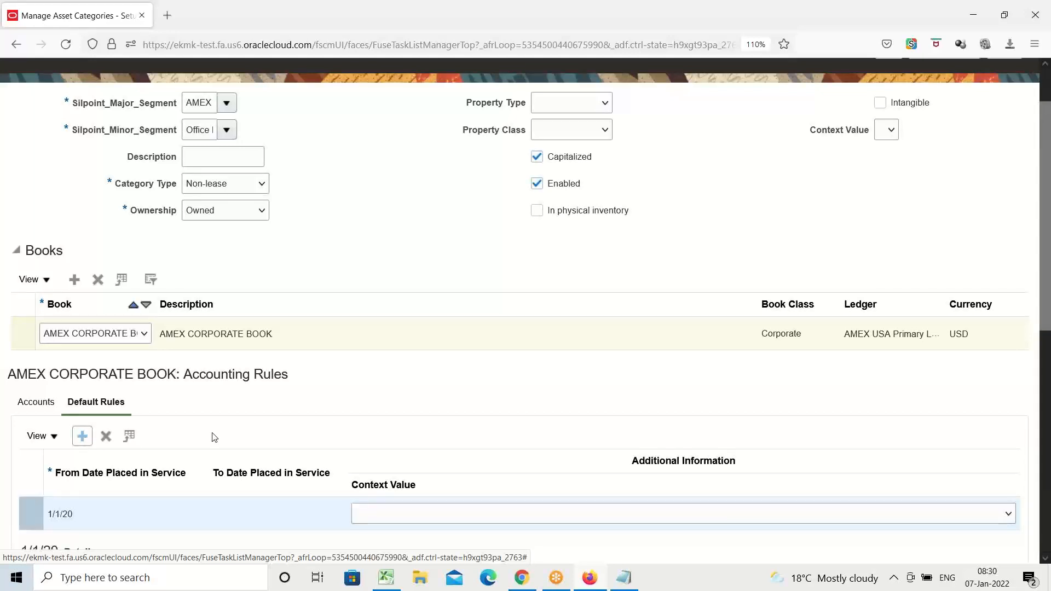
pyautogui.scroll(-4, 413, 386)
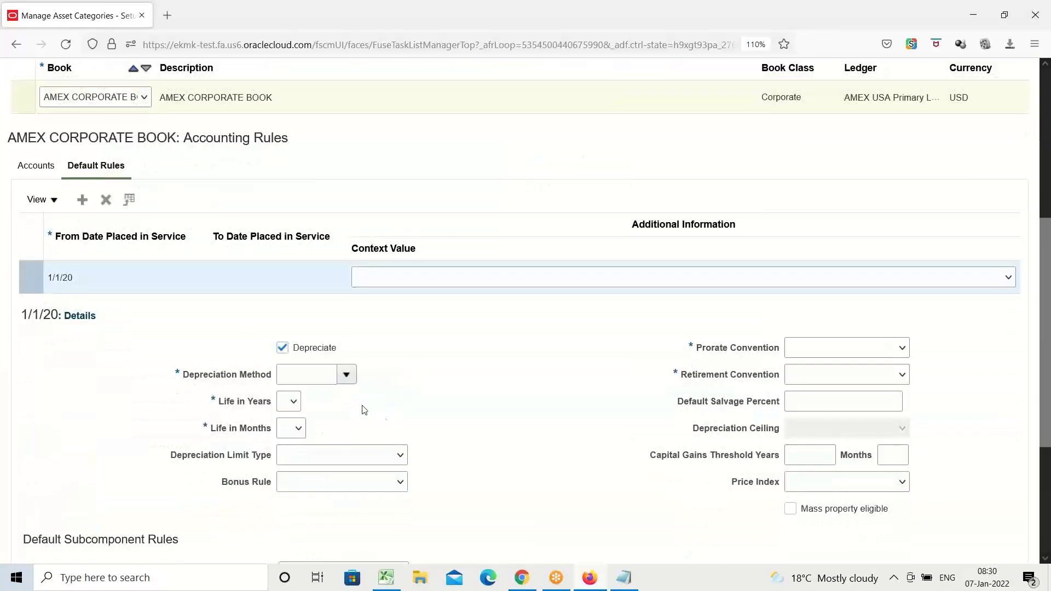
pyautogui.click(346, 378)
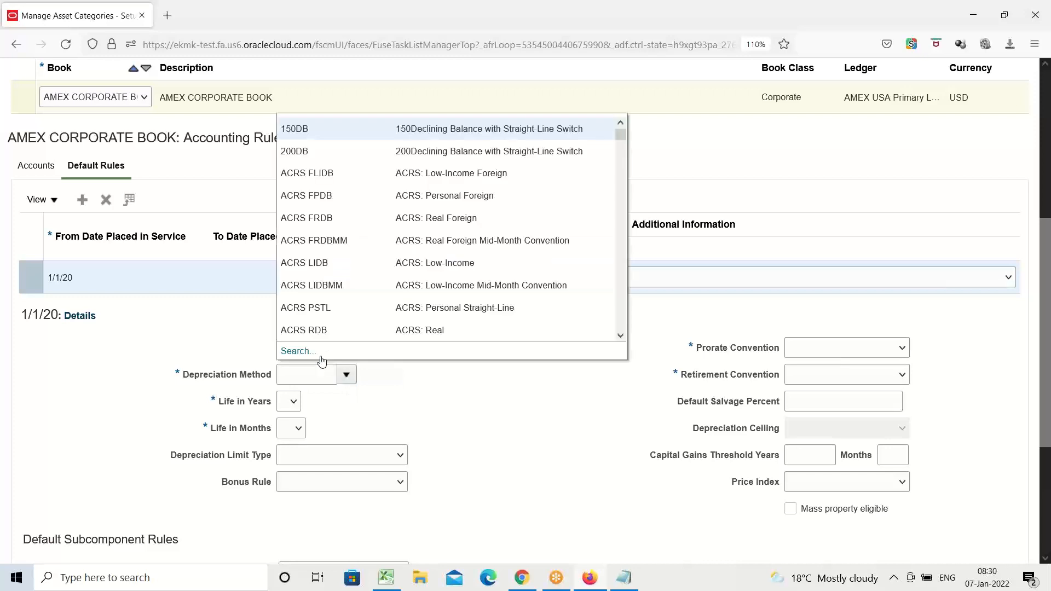
pyautogui.click(302, 351)
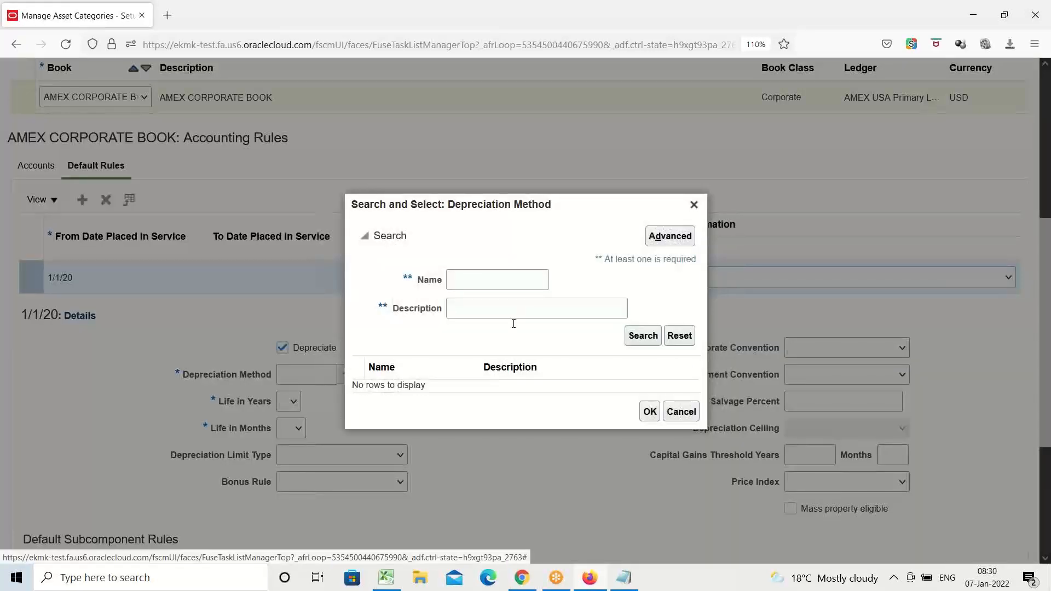
pyautogui.click(484, 277)
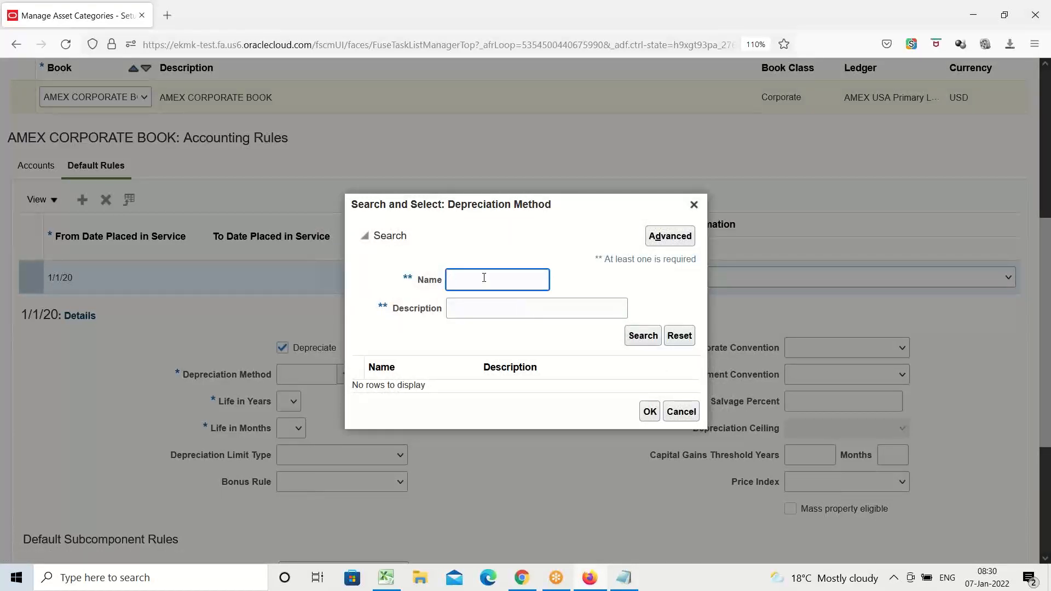
pyautogui.write('STL')
pyautogui.click(651, 342)
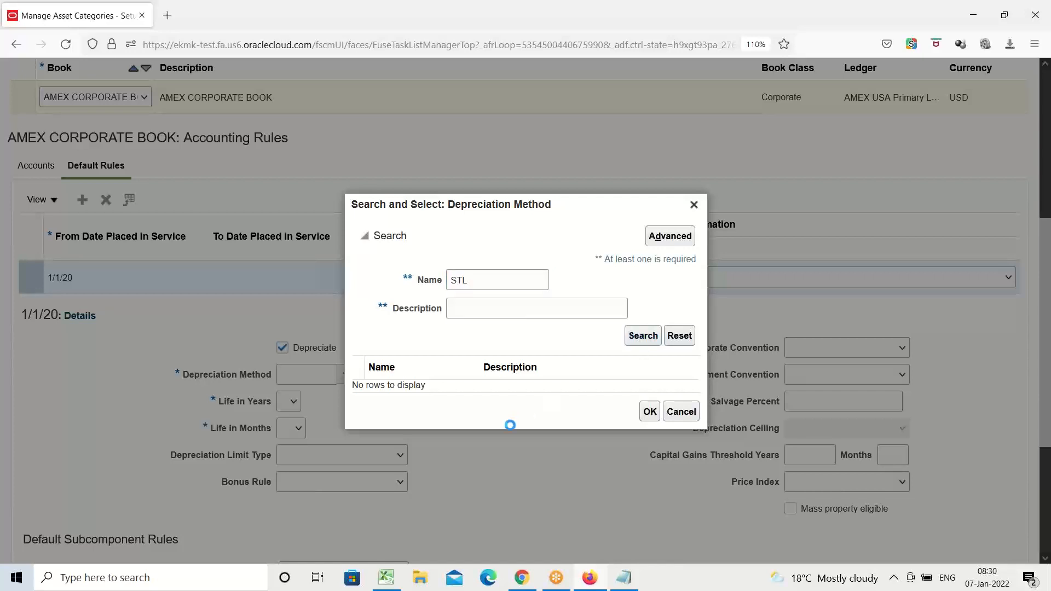
pyautogui.click(385, 308)
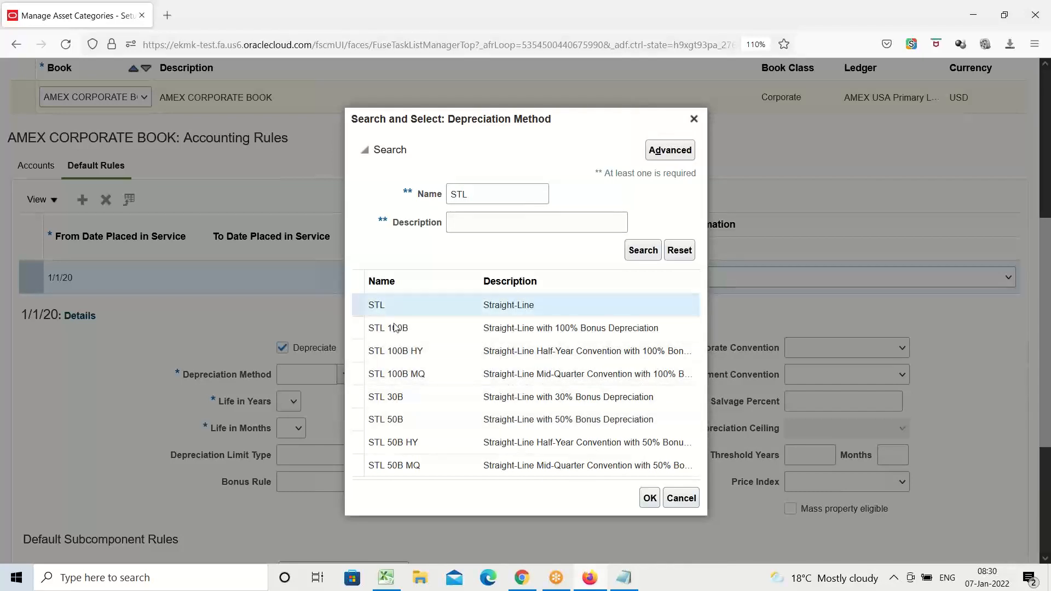
pyautogui.click(650, 501)
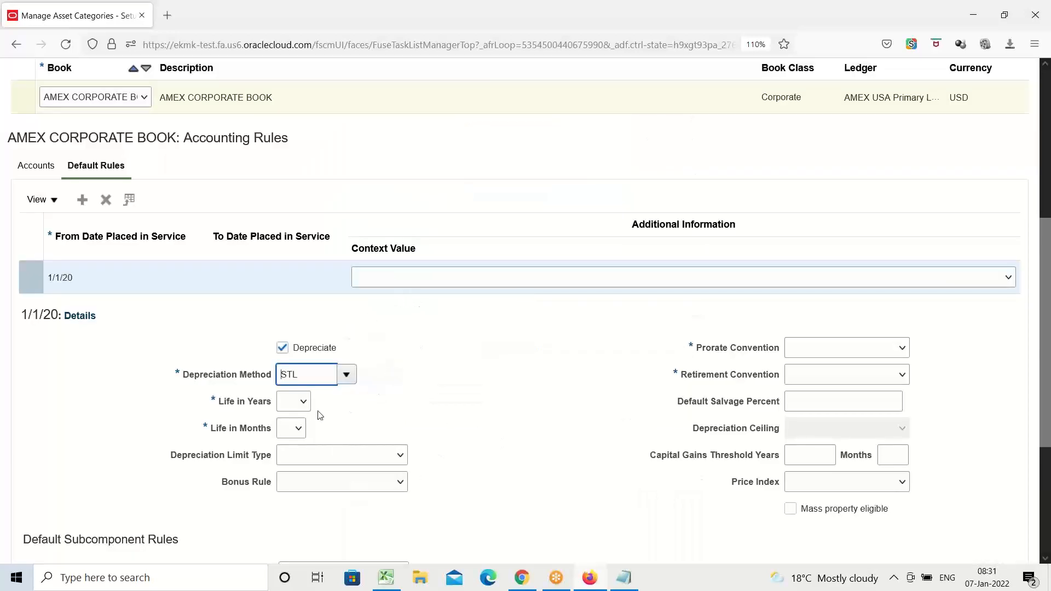
# Check the category's major and minor segments, and set the default rule's asset life to 50 years and 0 months.
pyautogui.scroll(3, 408, 361)
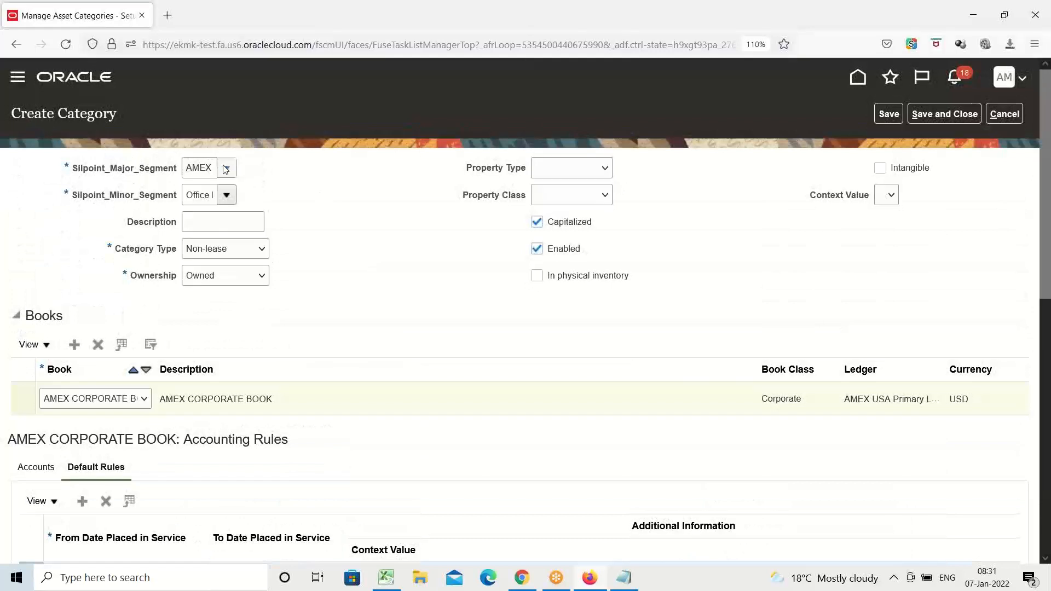
pyautogui.moveTo(193, 169); pyautogui.dragTo(247, 179)
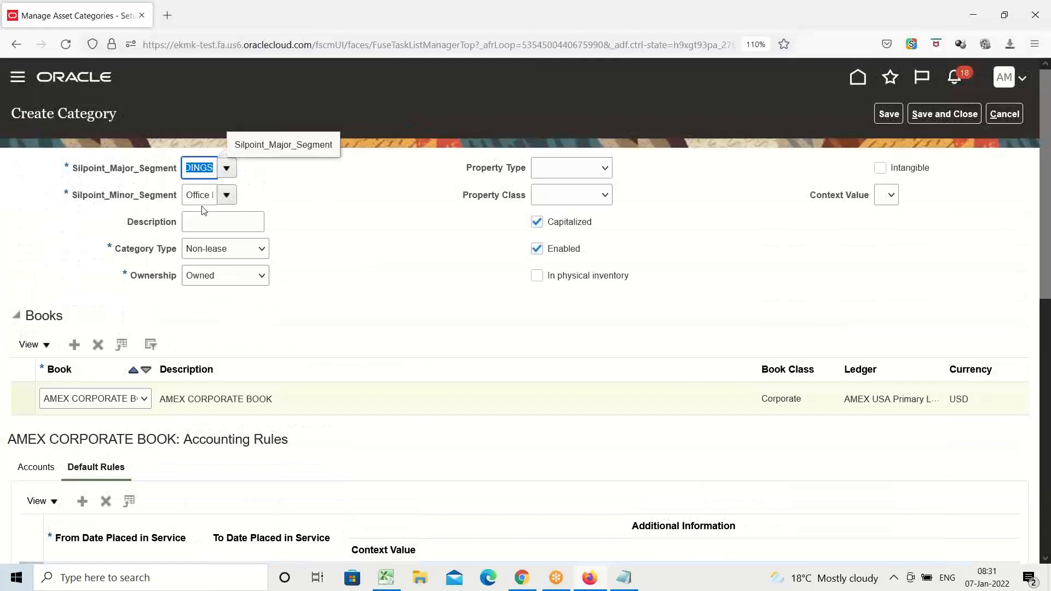
pyautogui.moveTo(187, 196); pyautogui.dragTo(246, 198)
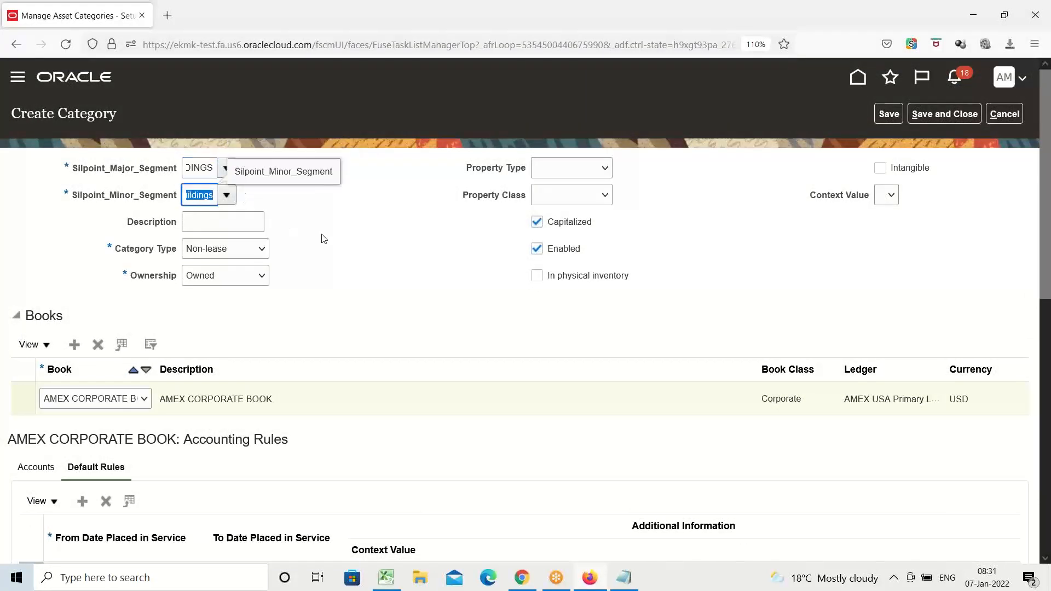
pyautogui.click(326, 235)
pyautogui.scroll(-5, 335, 246)
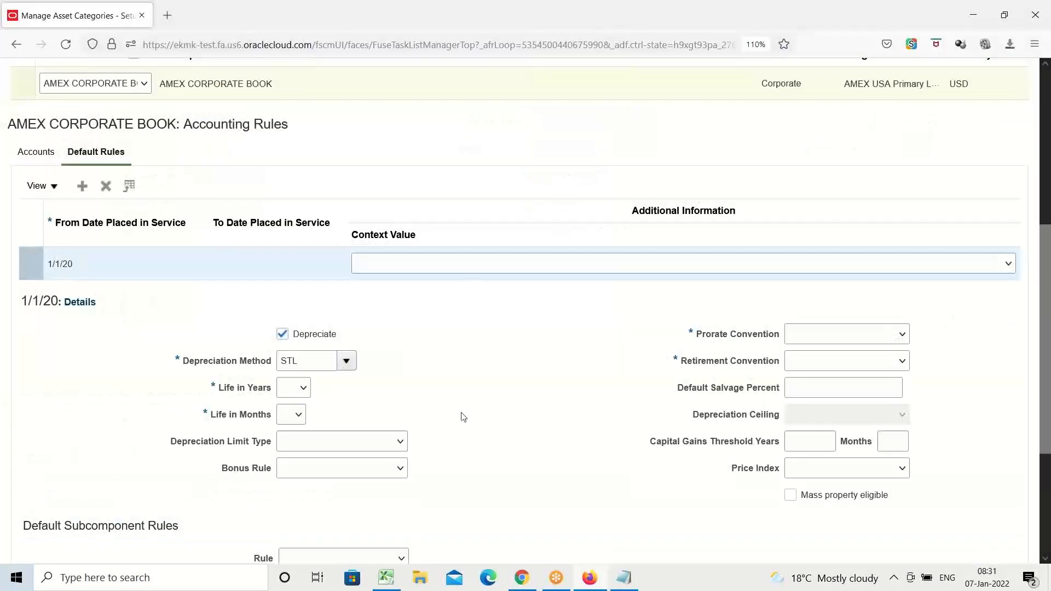
pyautogui.click(304, 389)
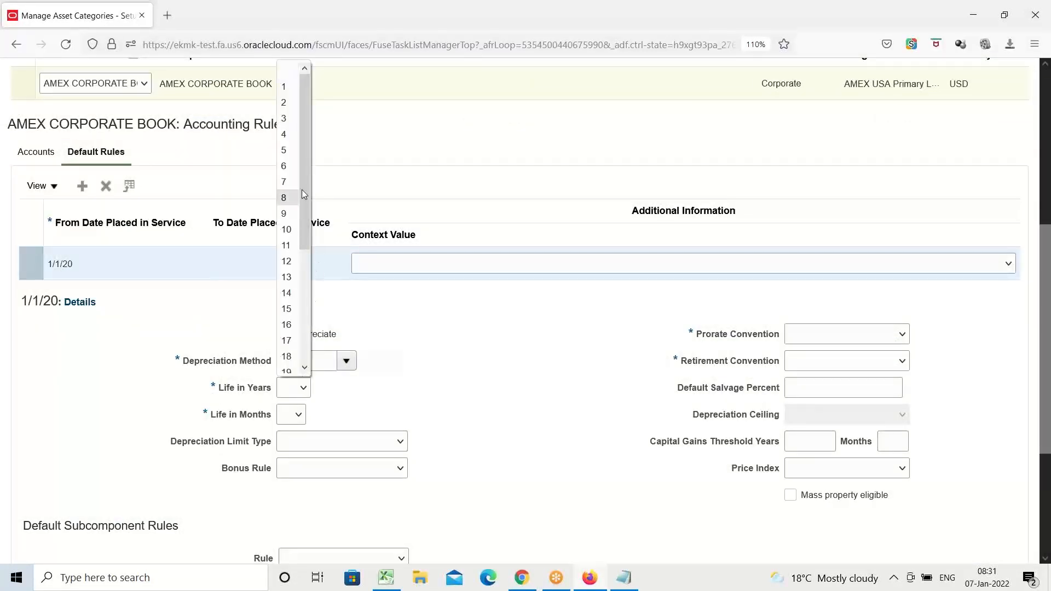
pyautogui.moveTo(307, 190); pyautogui.dragTo(306, 295)
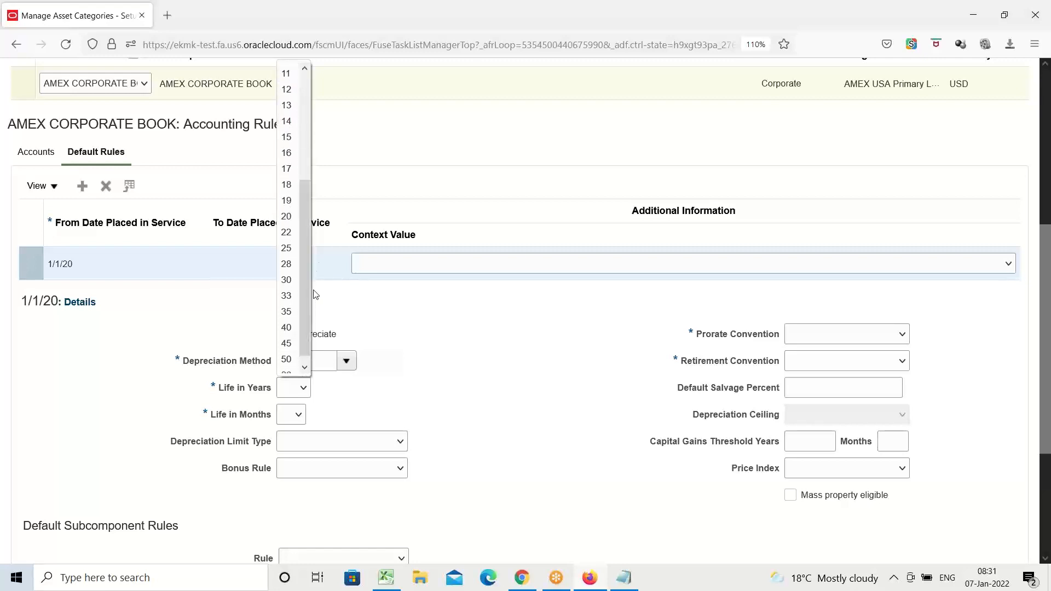
pyautogui.click(286, 359)
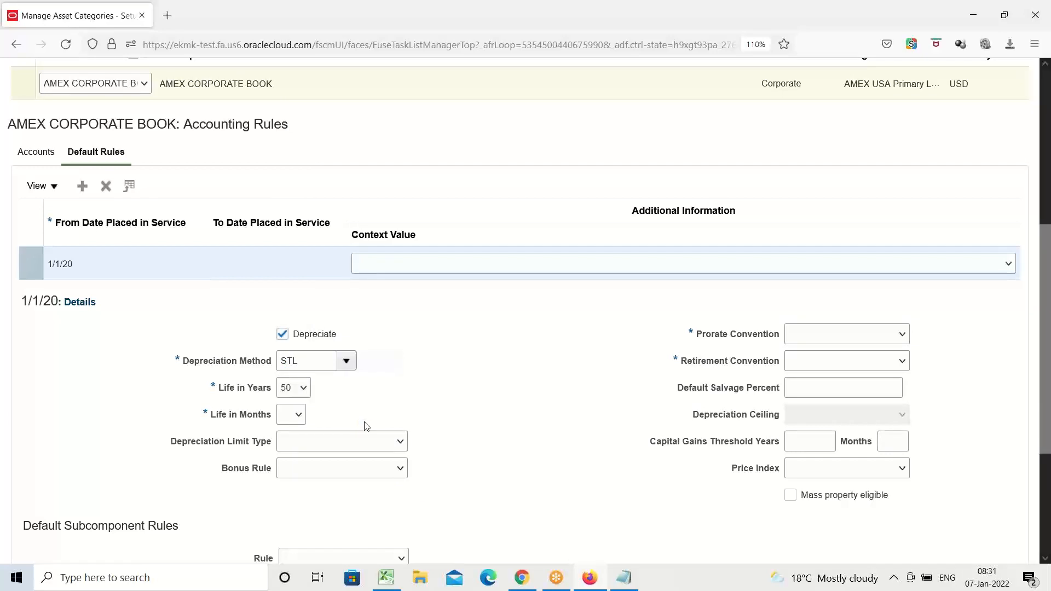
pyautogui.click(299, 414)
pyautogui.click(287, 448)
# Set both the prorate convention and the retirement convention of the default rule to AMEX FM.
pyautogui.click(902, 335)
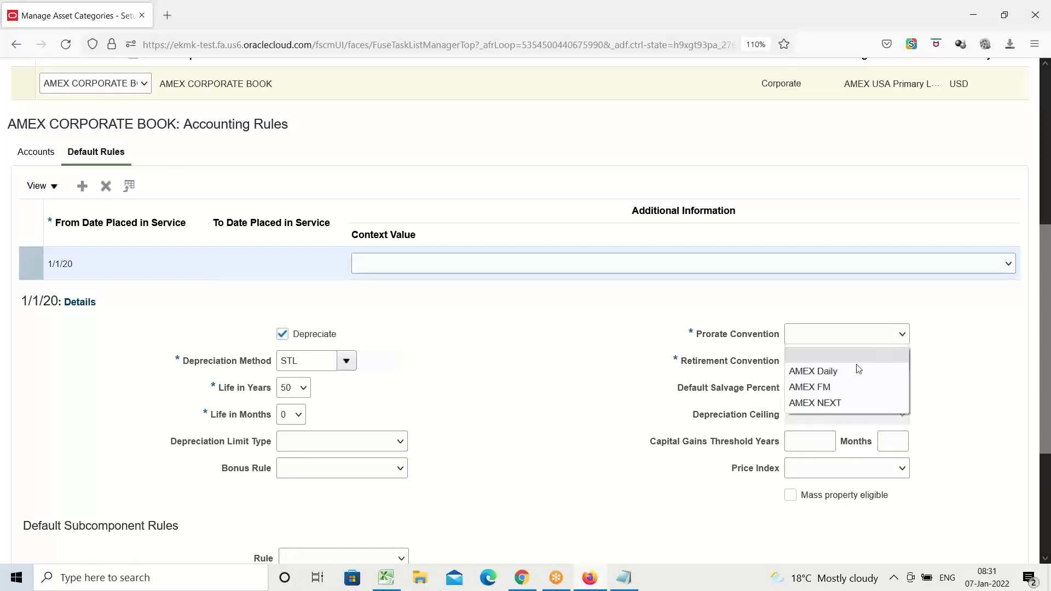
pyautogui.click(830, 386)
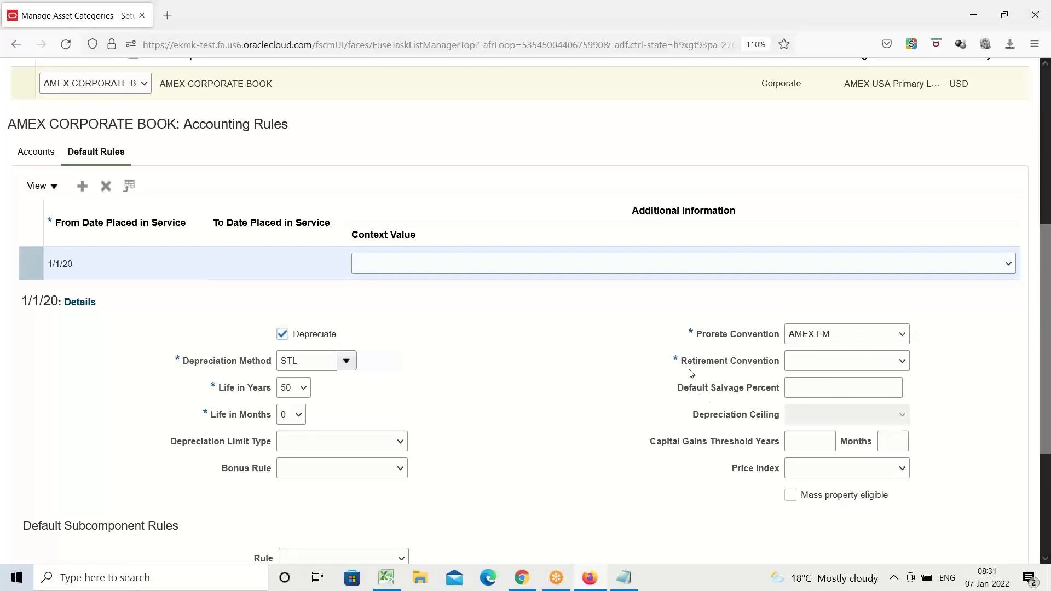
pyautogui.click(901, 362)
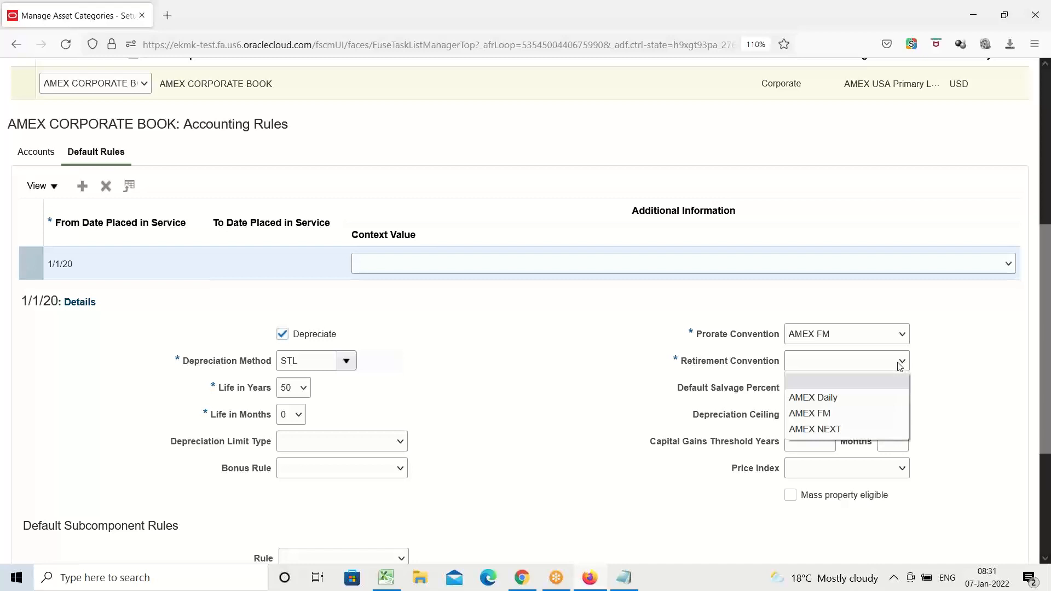
pyautogui.click(842, 413)
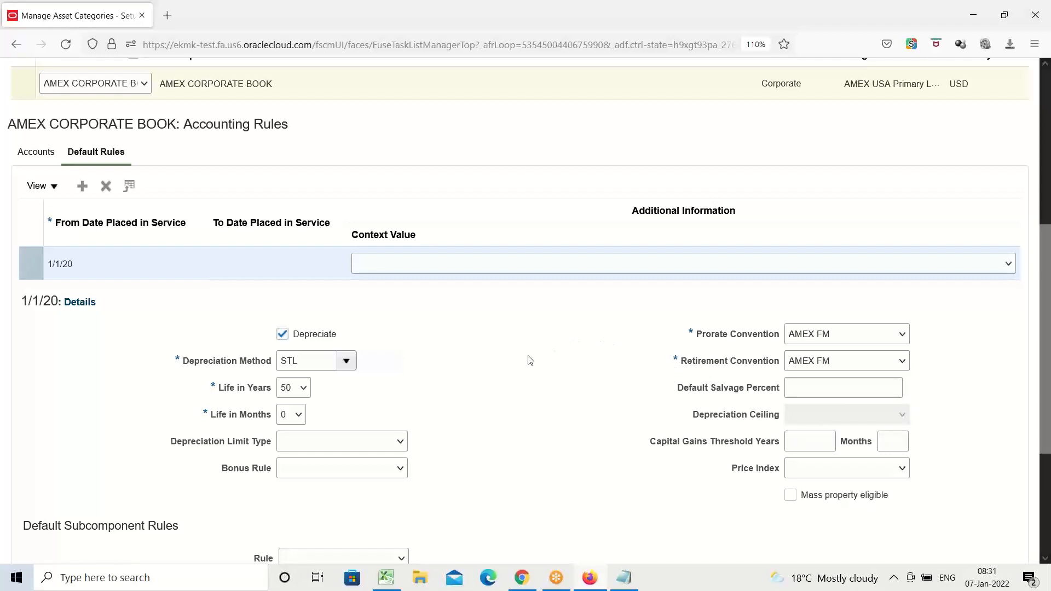
# Save and close the asset category, and return to the AMEX Implementation Project task list.
pyautogui.scroll(5, 530, 360)
pyautogui.click(936, 111)
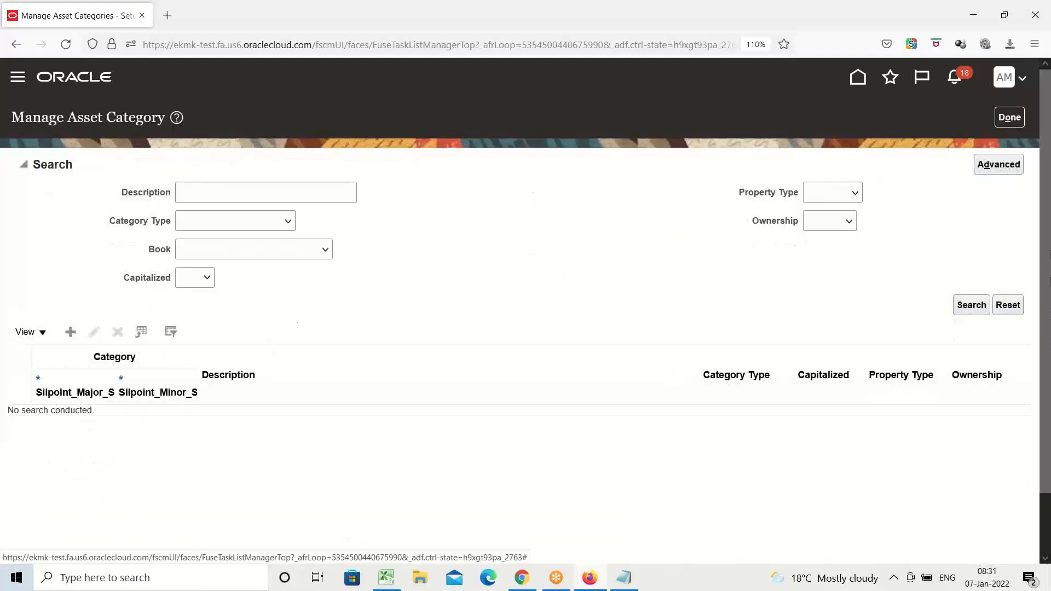
pyautogui.click(1006, 118)
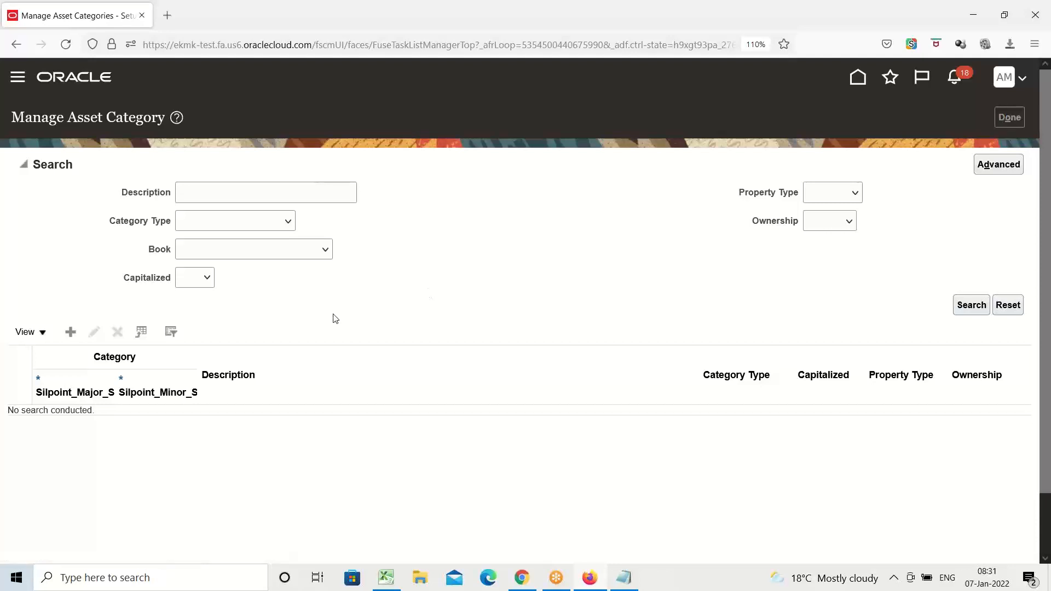
# Switch to the Excel class workbook and mark the Create Asset Categories task as Done in cell B20.
pyautogui.click(386, 578)
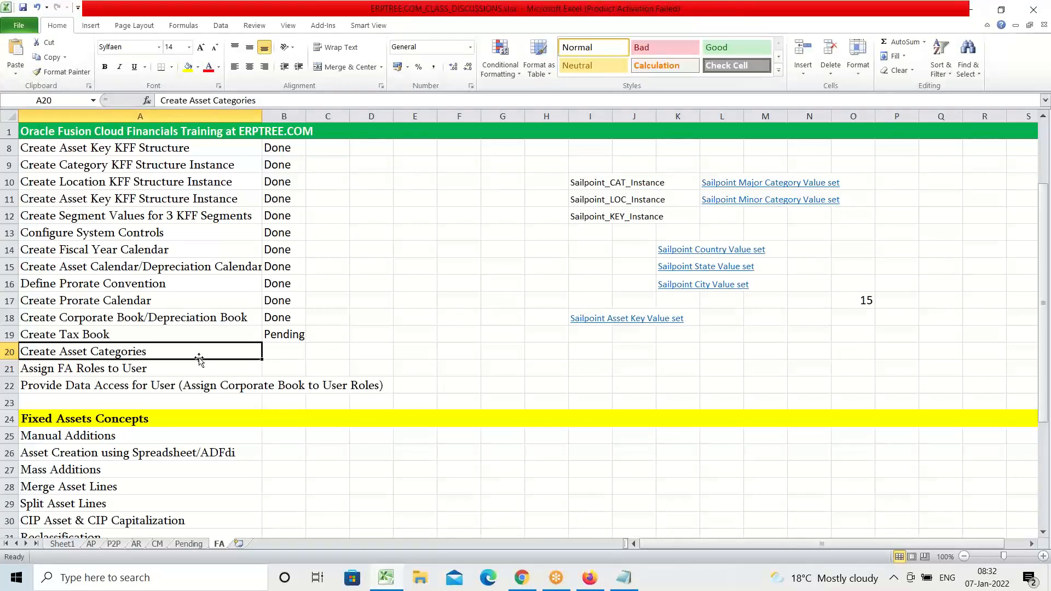
pyautogui.click(283, 357)
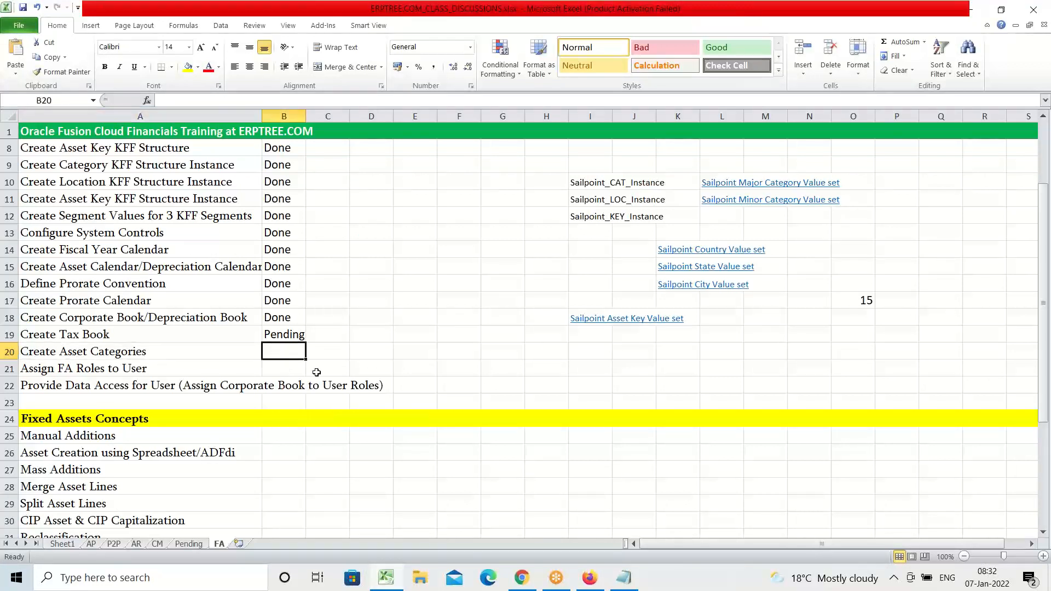
pyautogui.write('Done')
pyautogui.press('Tab')
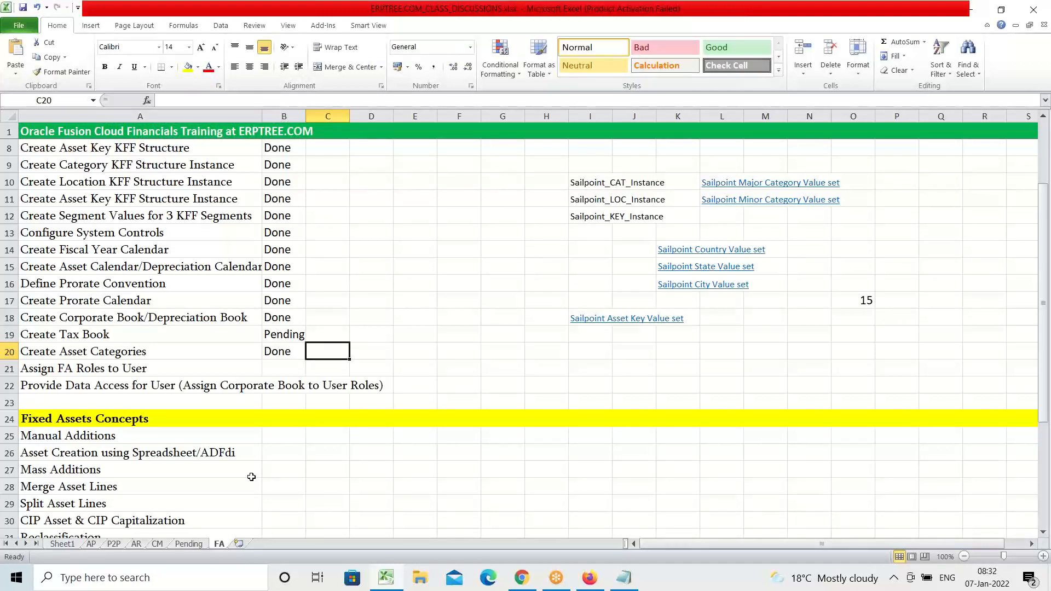
# Switch back to Oracle Fusion in Firefox and open the user accounts area of the Security Console.
pyautogui.click(597, 583)
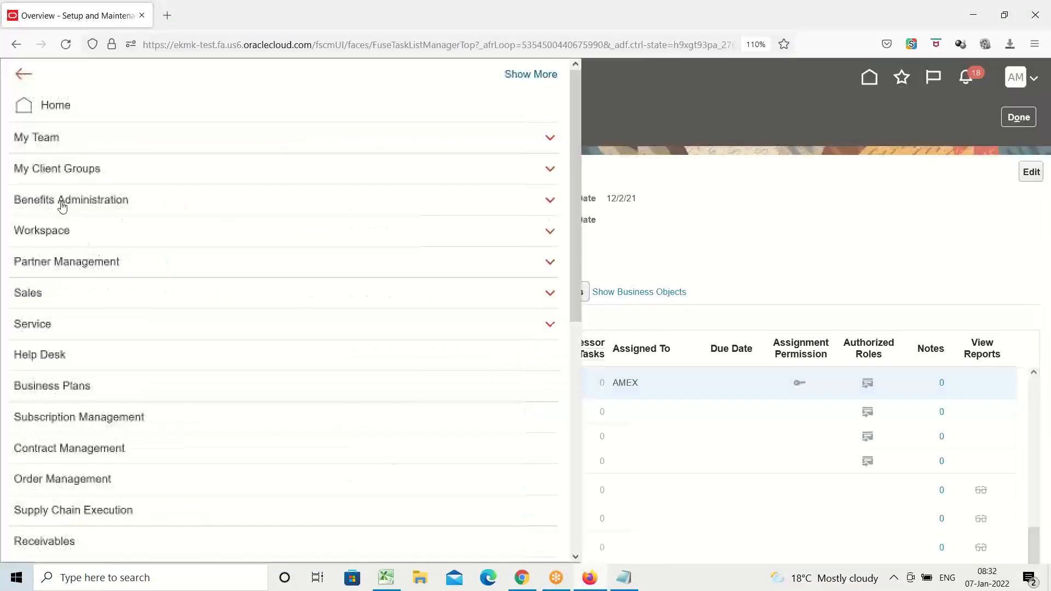
pyautogui.scroll(-5, 63, 208)
pyautogui.scroll(-3, 63, 208)
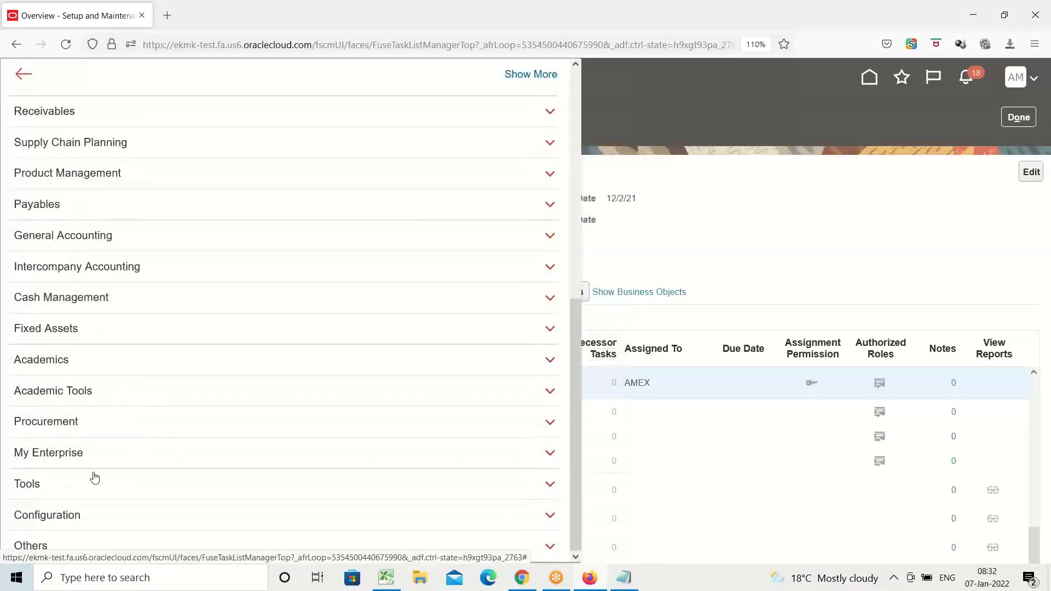
pyautogui.click(34, 486)
pyautogui.scroll(-4, 144, 404)
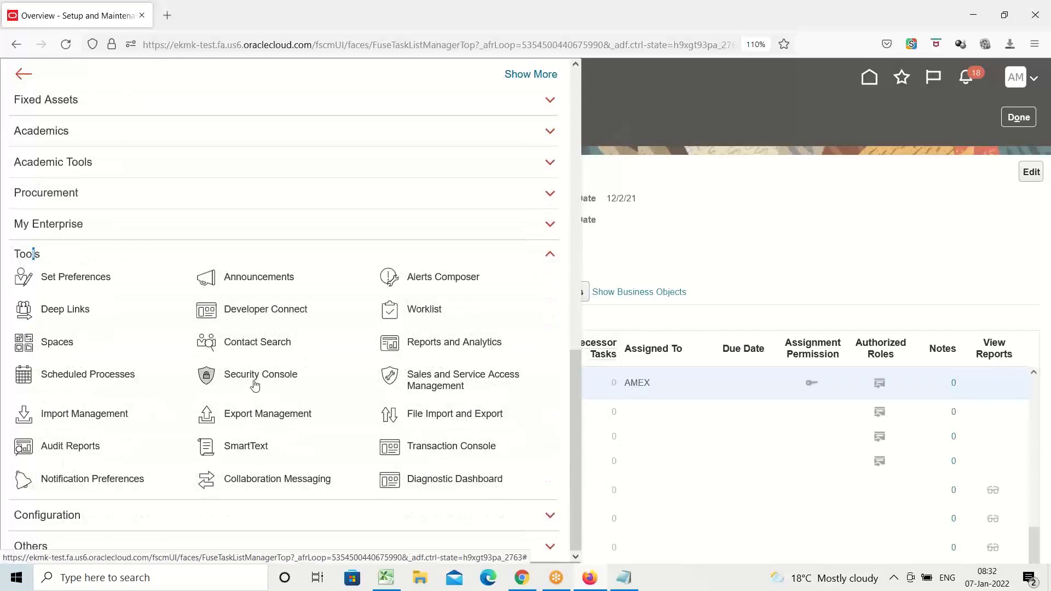
pyautogui.click(255, 381)
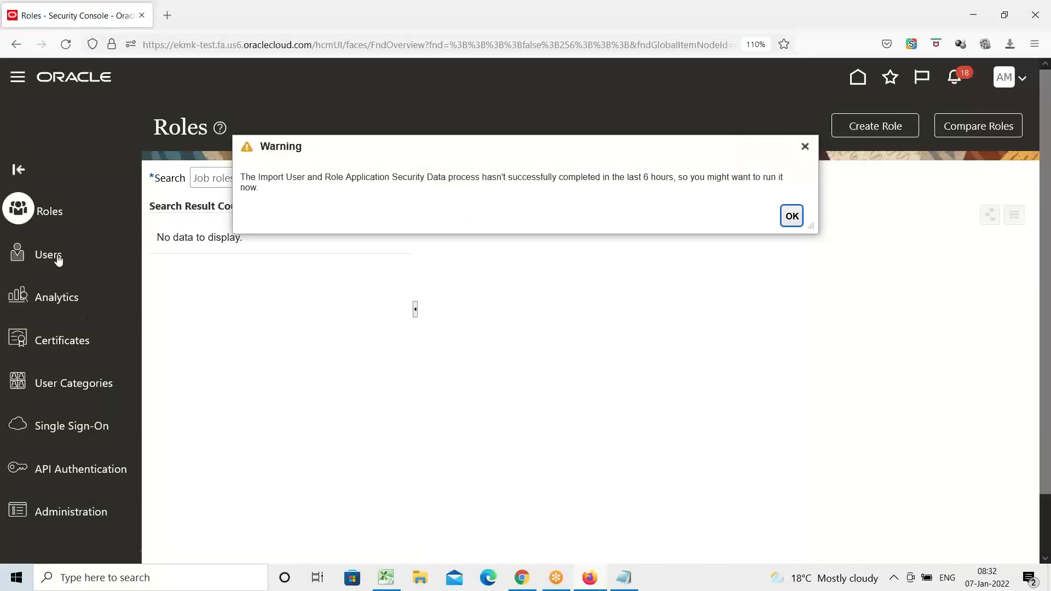
pyautogui.click(57, 256)
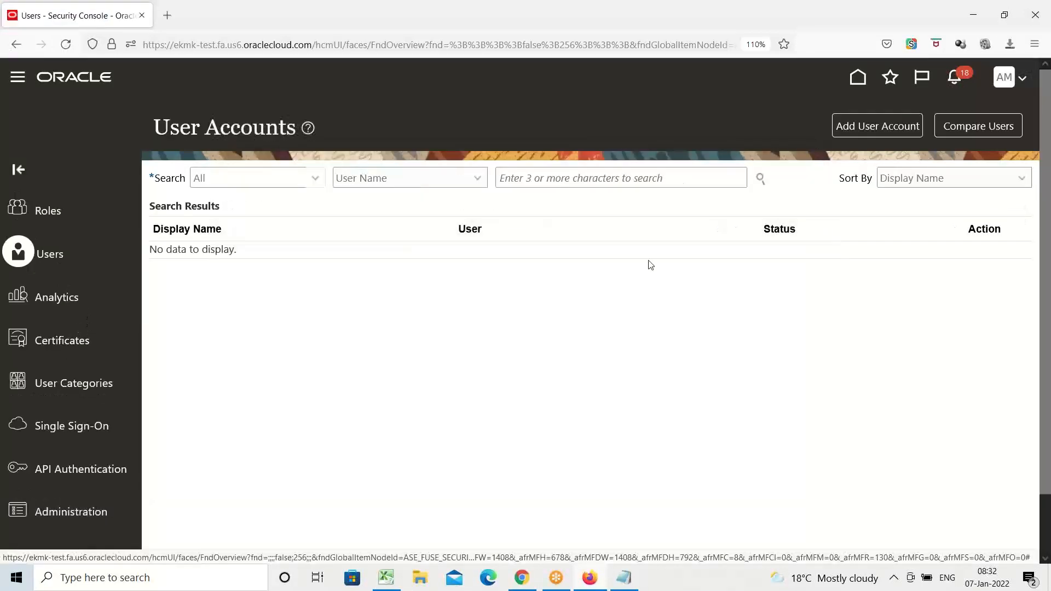
# Search the user accounts for AMEX and open the AMEX account for editing.
pyautogui.click(586, 179)
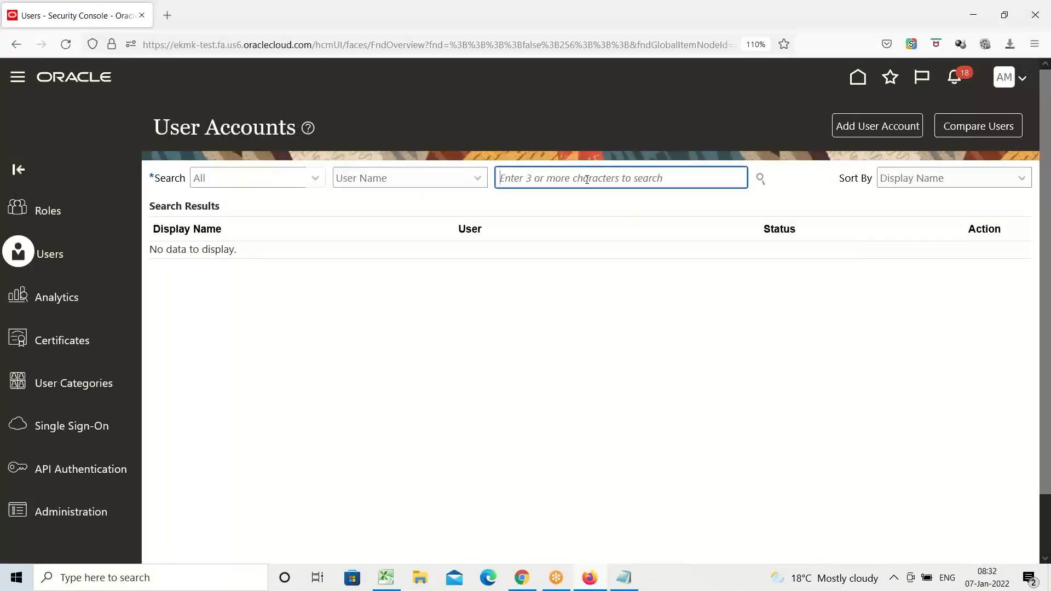
pyautogui.write('AMEX')
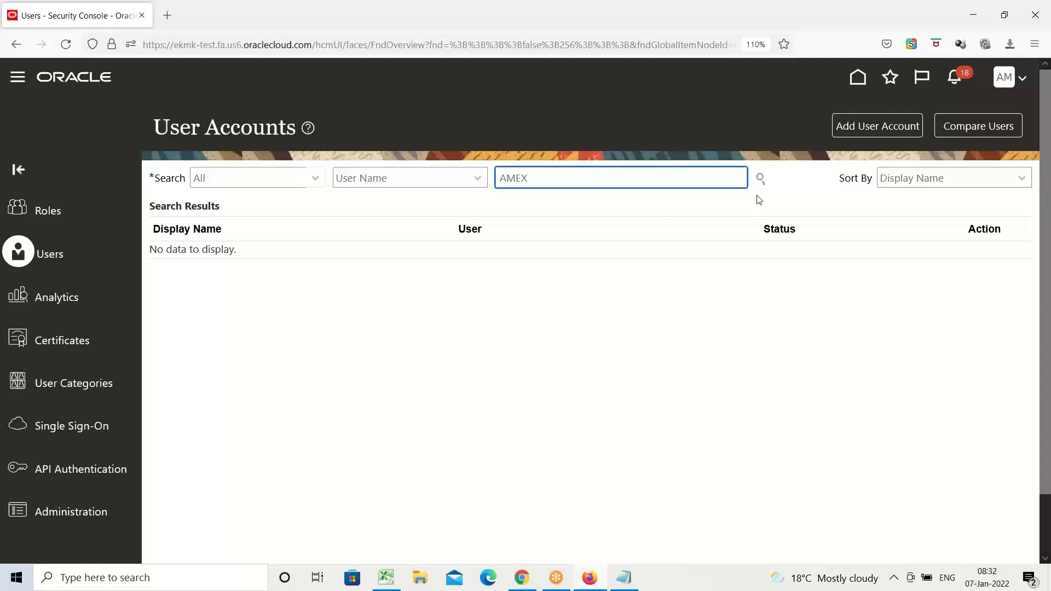
pyautogui.click(760, 178)
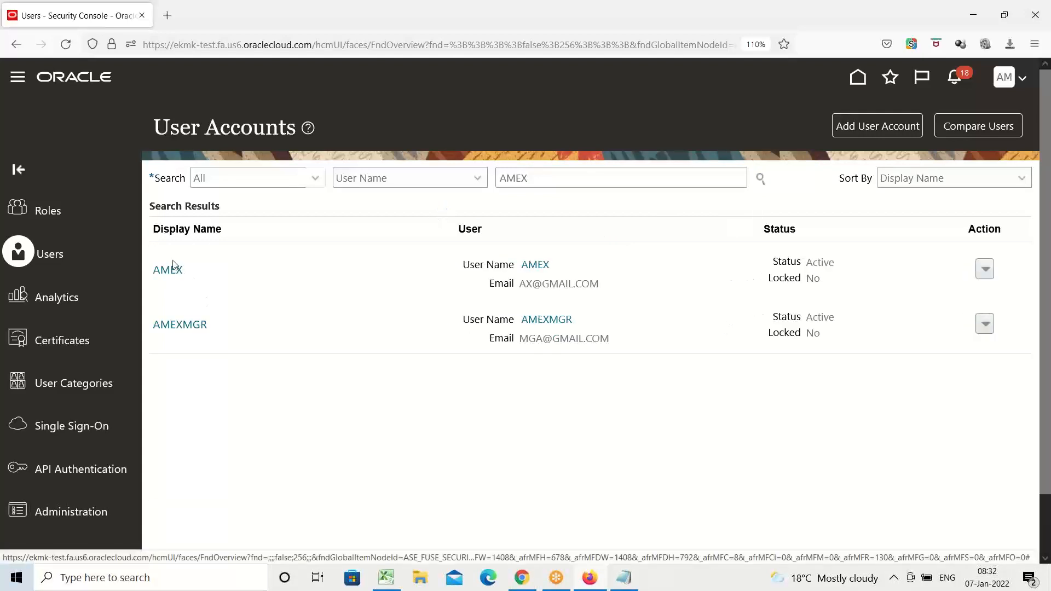
pyautogui.click(172, 270)
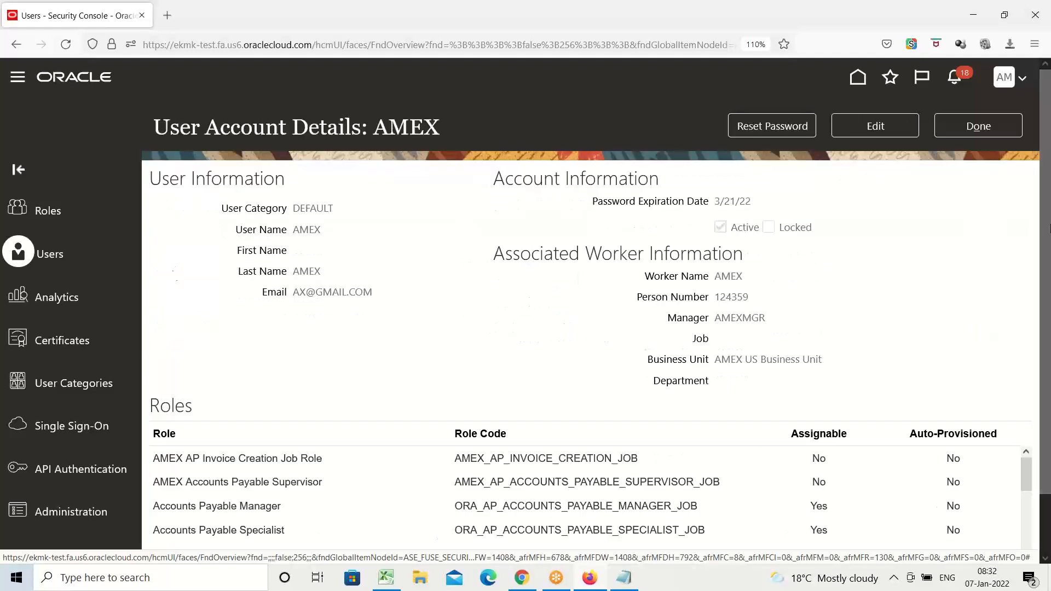
pyautogui.click(888, 132)
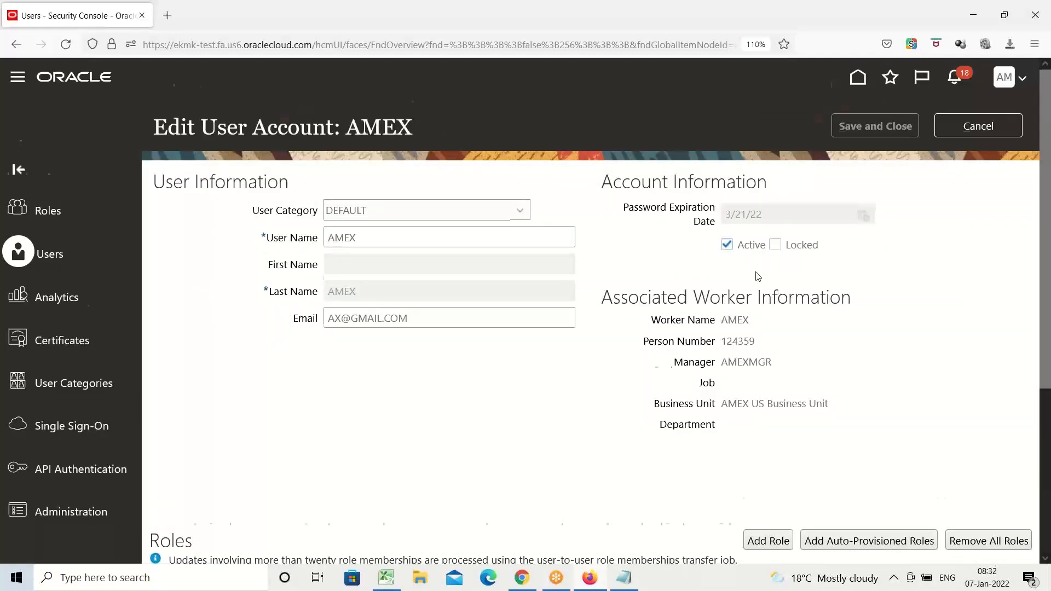
# Find the Asset Accountant role (ORA_FA_ASSET_ACCOUNTANT_JOB) and add it to the AMEX user account.
pyautogui.scroll(-3, 761, 279)
pyautogui.click(768, 383)
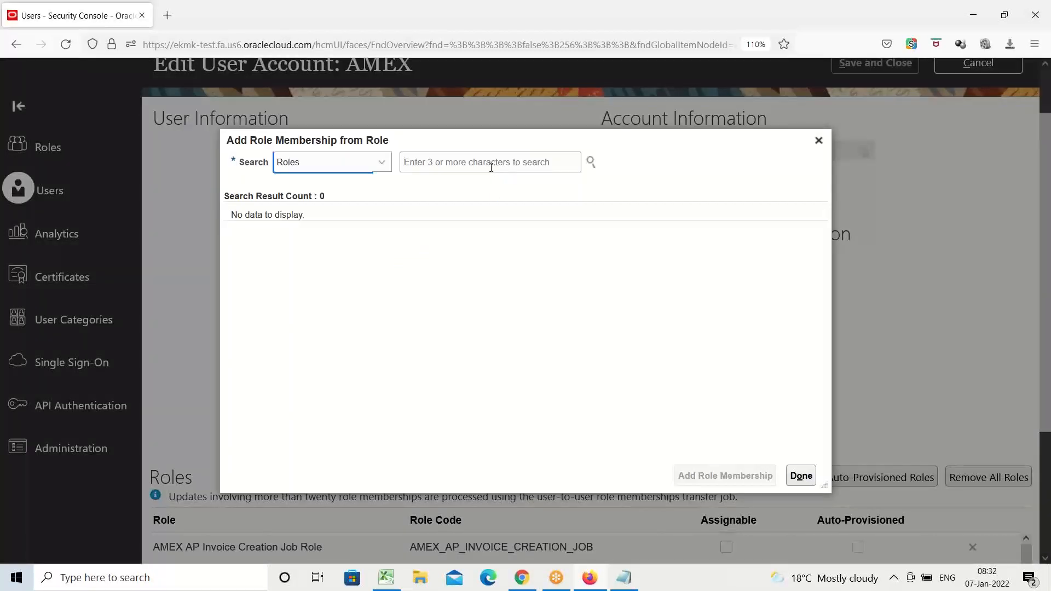
pyautogui.click(491, 168)
pyautogui.write('Asset')
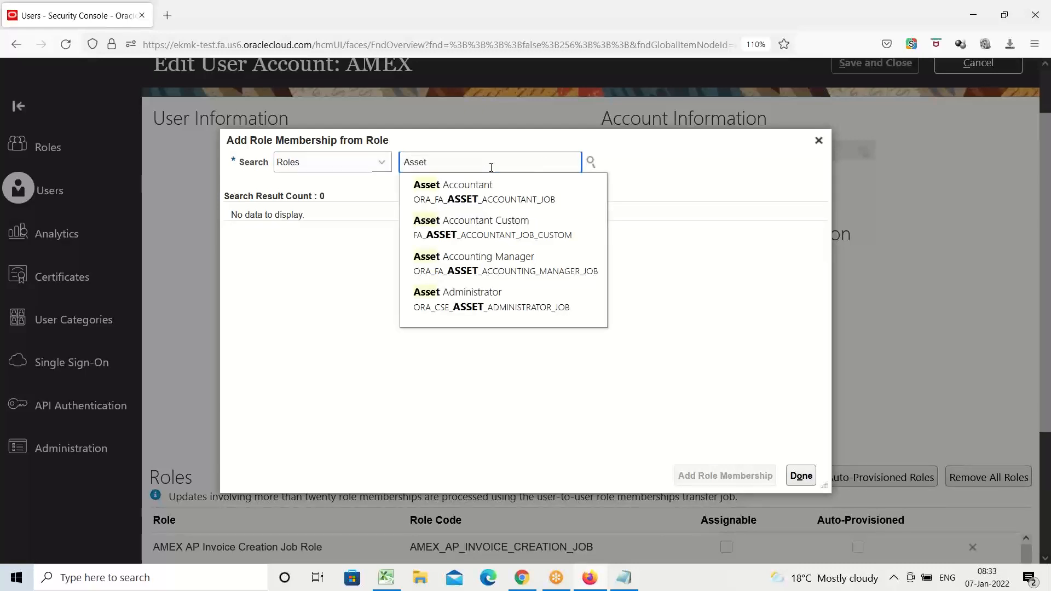
pyautogui.click(482, 194)
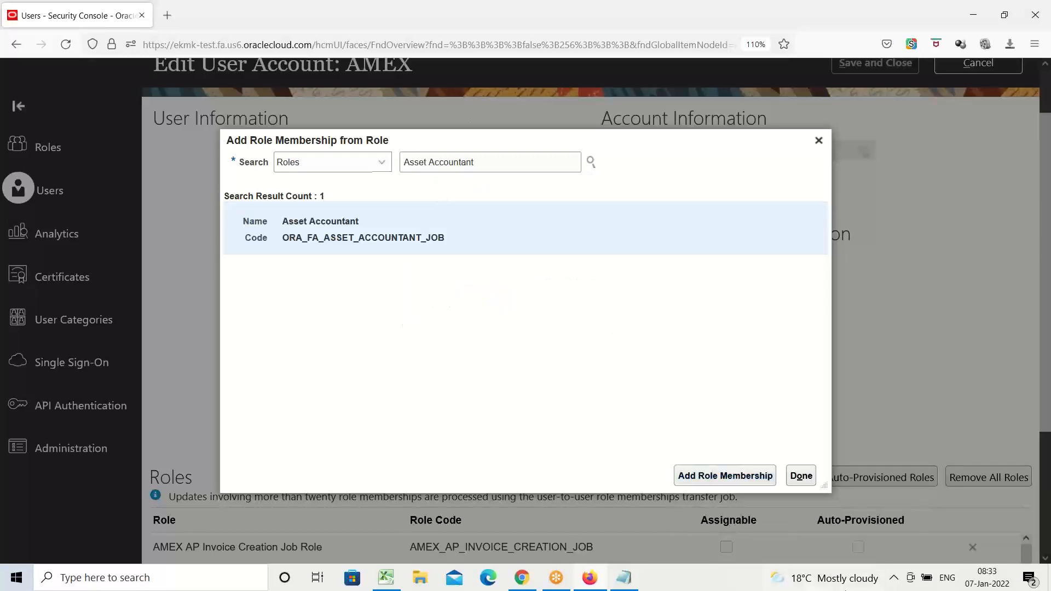
pyautogui.click(718, 478)
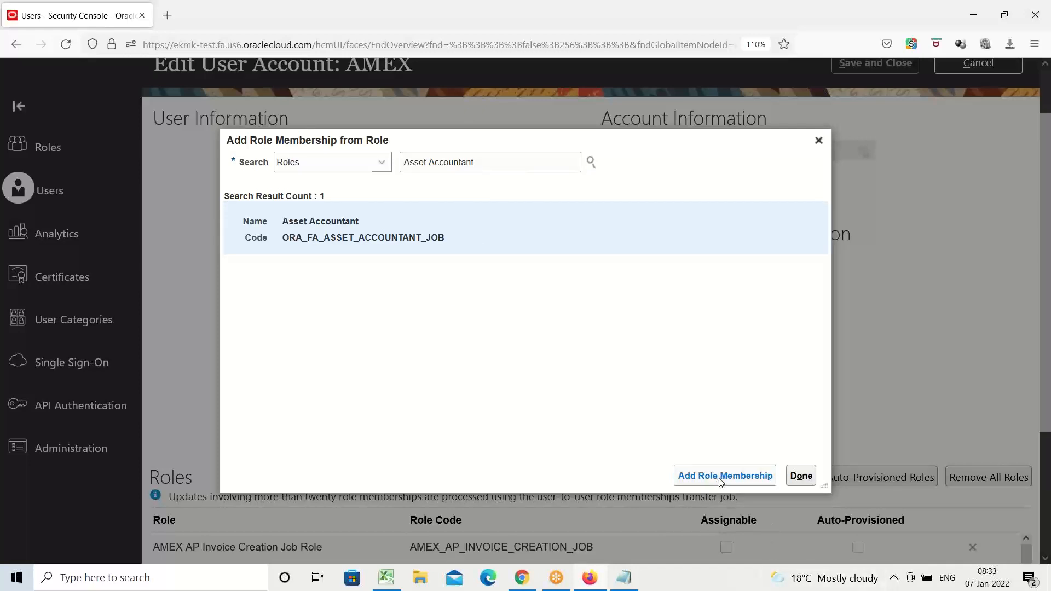
# Copy the role name Asset Accountant into cell E16 of the Excel workbook, under a bold FA Roles heading in E15.
pyautogui.moveTo(488, 159); pyautogui.dragTo(347, 185)
pyautogui.hotkey('ctrl', 'c')
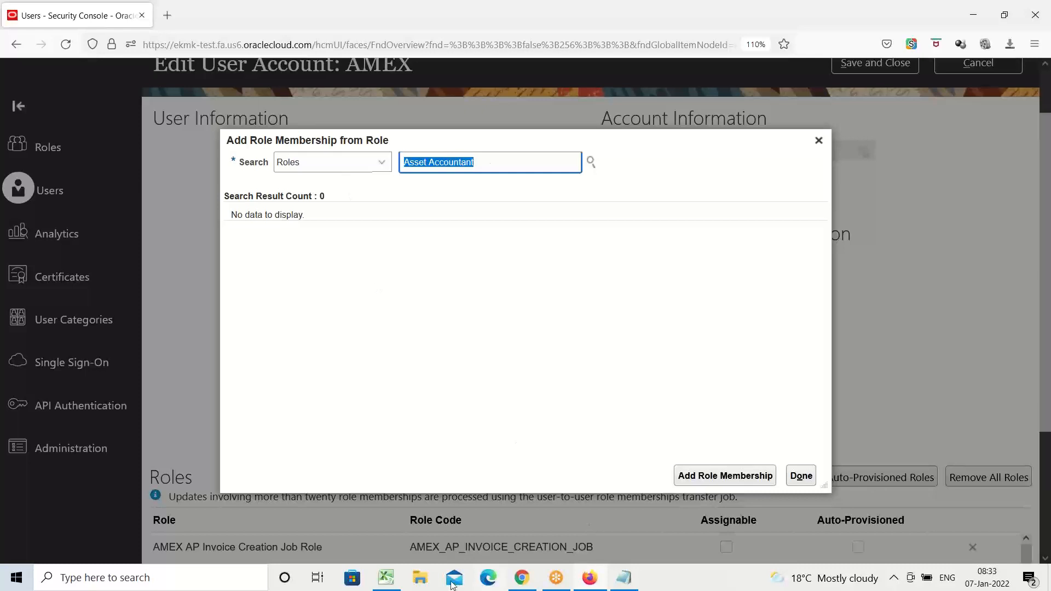
pyautogui.click(387, 584)
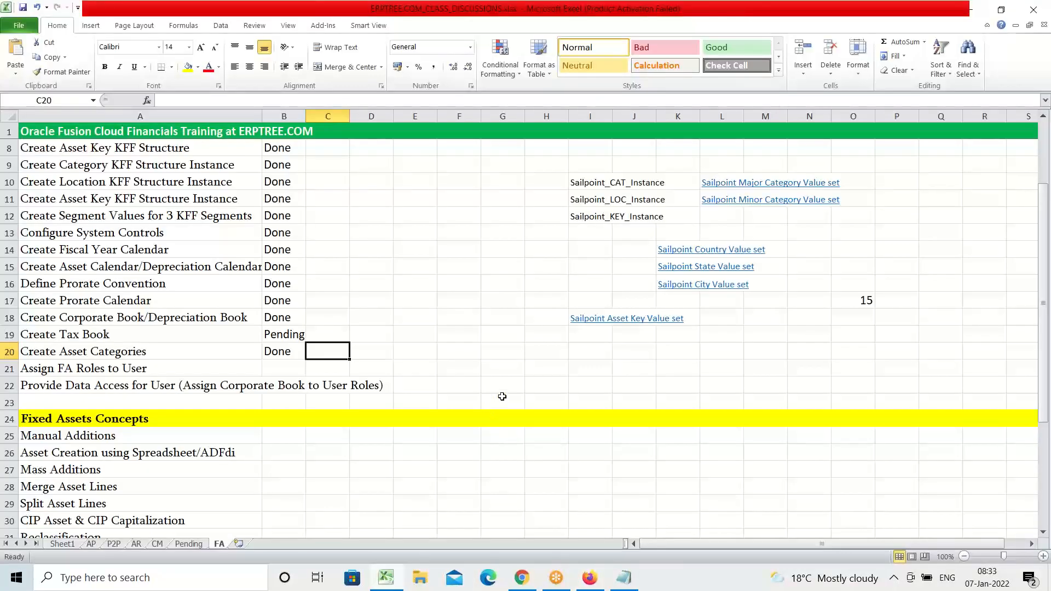
pyautogui.click(431, 266)
pyautogui.write('F')
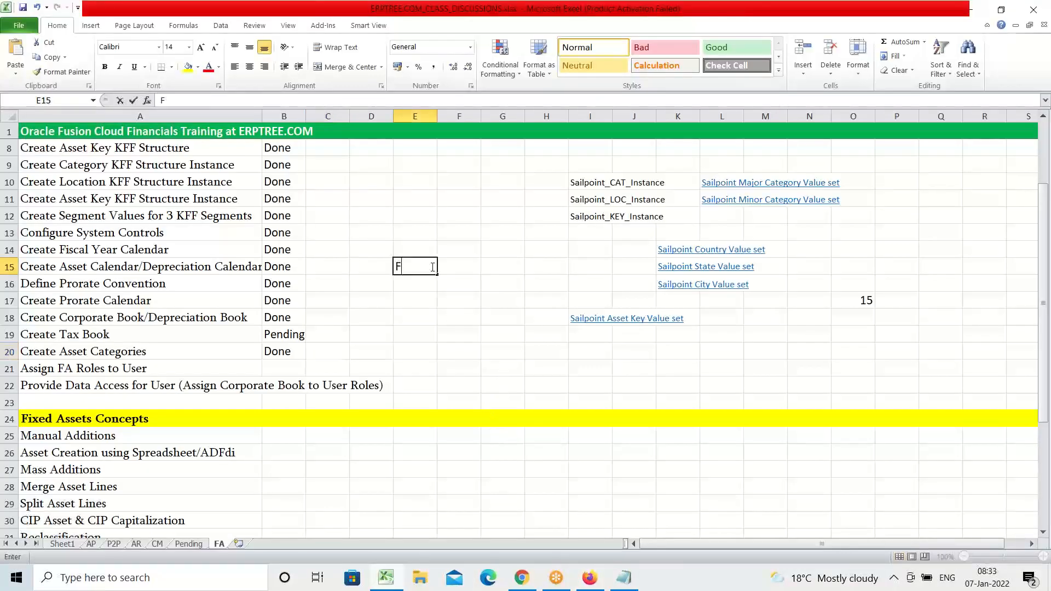
pyautogui.write('A Roles')
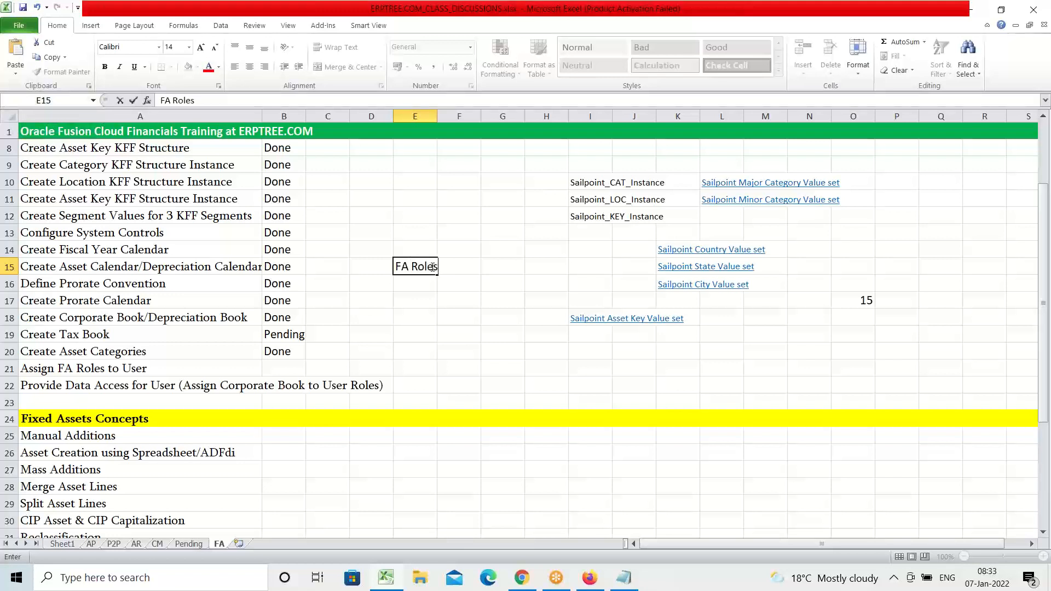
pyautogui.hotkey('ctrl', 'Return')
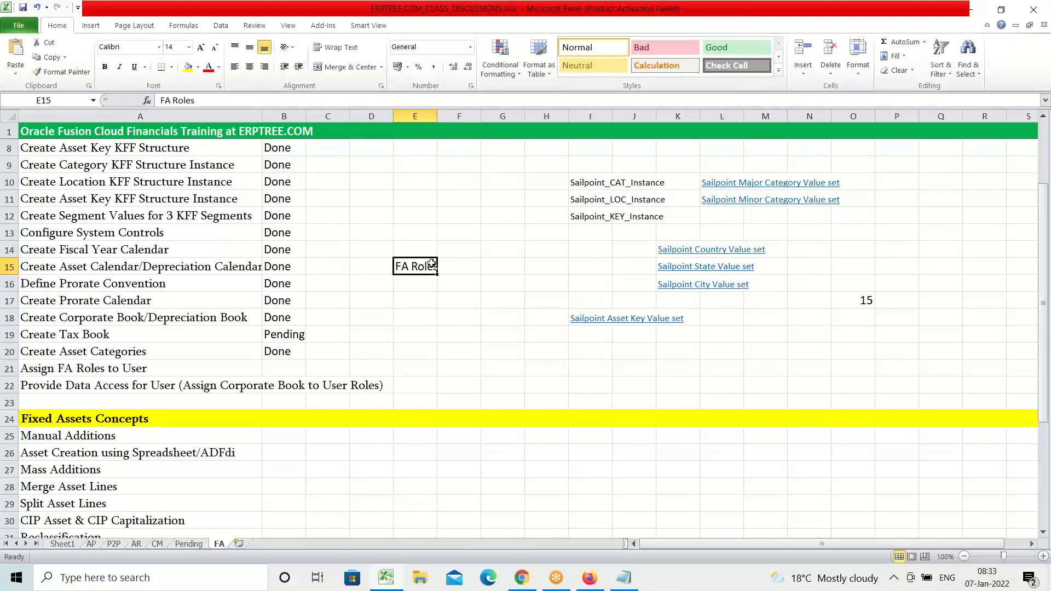
pyautogui.hotkey('ctrl', 'b')
pyautogui.click(422, 282)
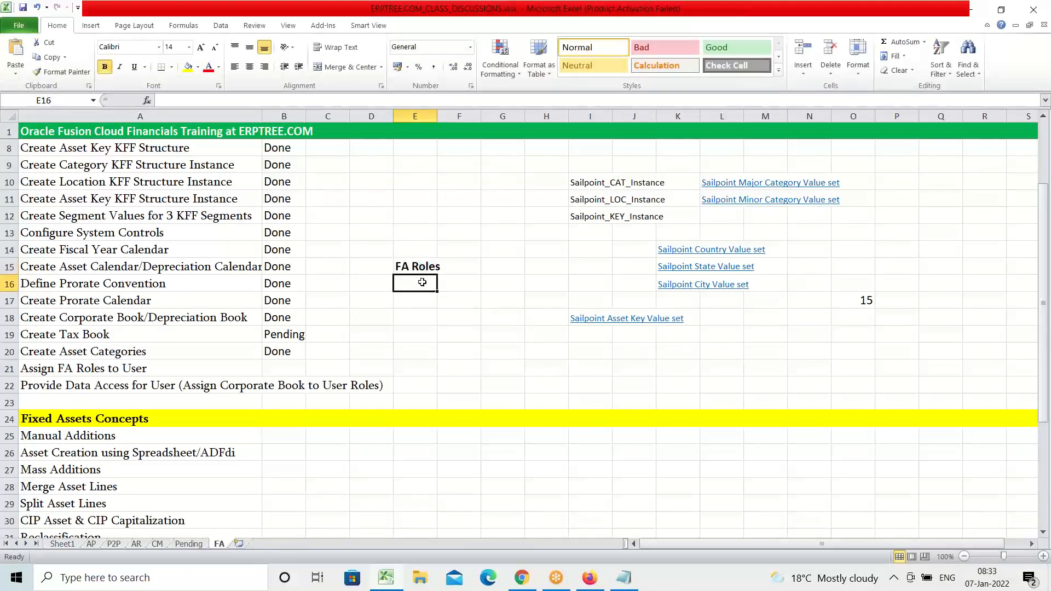
pyautogui.hotkey('ctrl', 'v')
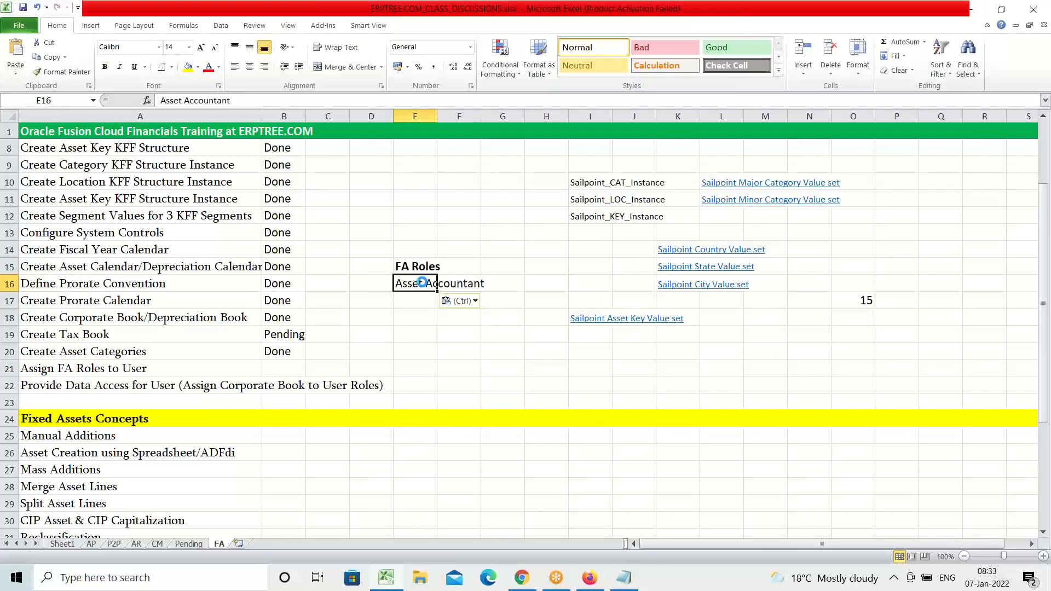
pyautogui.press('Escape')
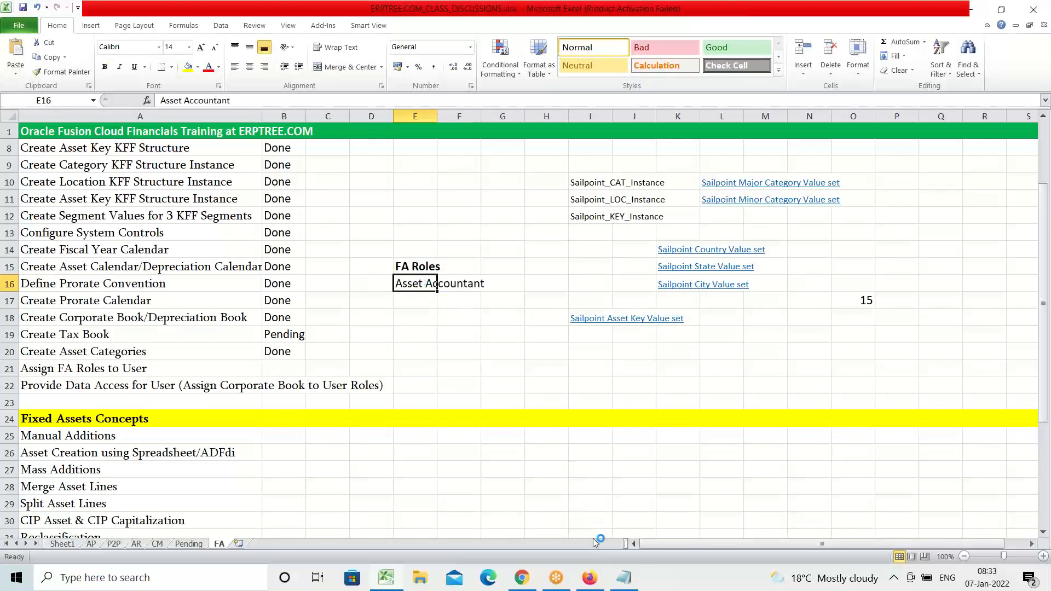
# Back in Oracle Fusion, find the Asset Accounting Manager role (ORA_FA_ASSET_ACCOUNTING_MANAGER_JOB) and add it to the AMEX user account.
pyautogui.click(590, 578)
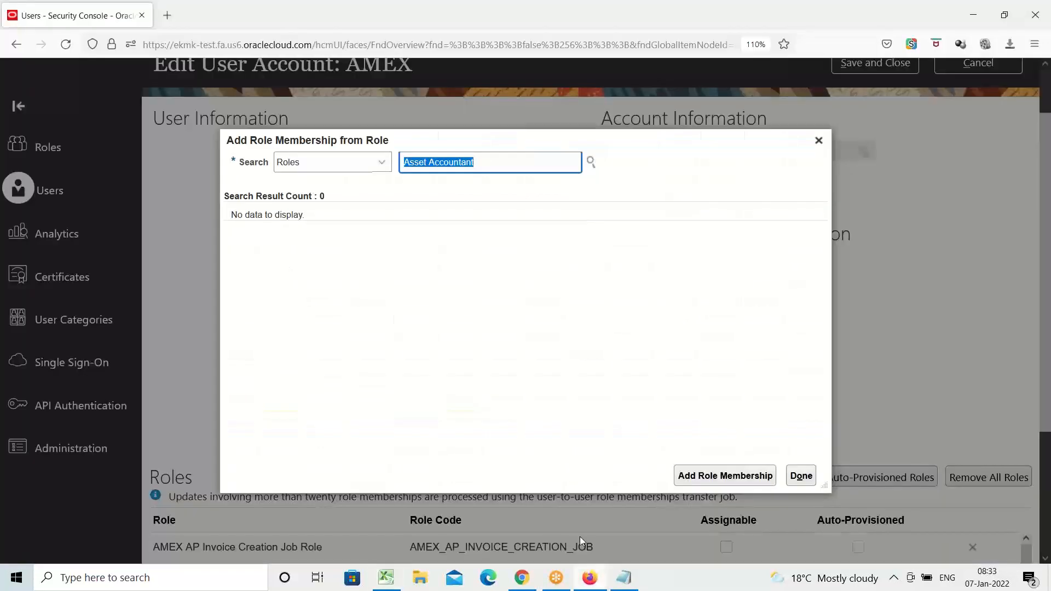
pyautogui.click(489, 165)
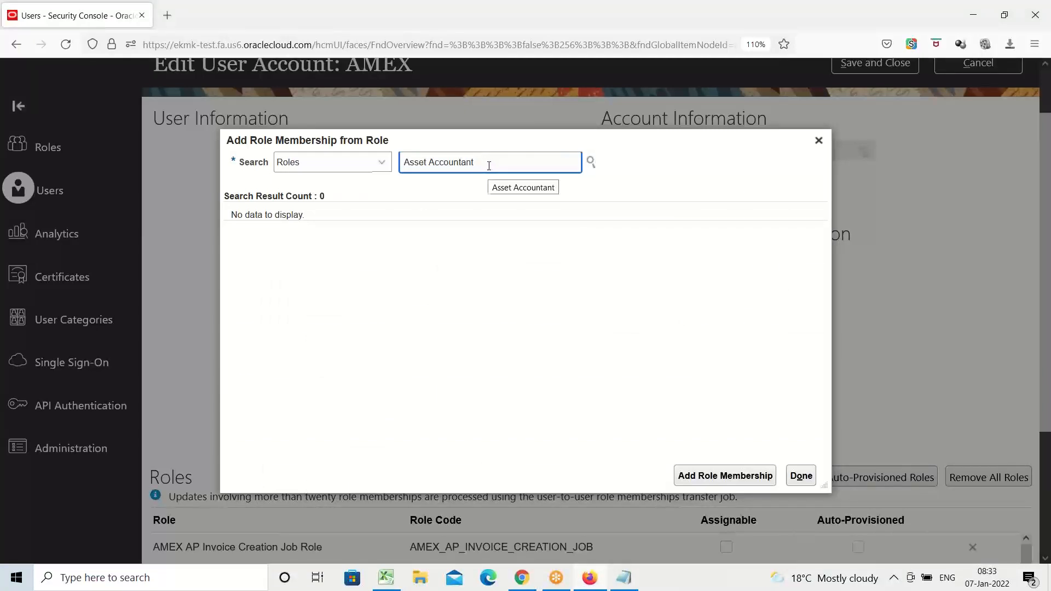
pyautogui.press('BackSpace')
pyautogui.press('BackSpace')
pyautogui.press('BackSpace')
pyautogui.press('BackSpace')
pyautogui.press('BackSpace')
pyautogui.press('BackSpace')
pyautogui.press('BackSpace')
pyautogui.press('BackSpace')
pyautogui.press('BackSpace')
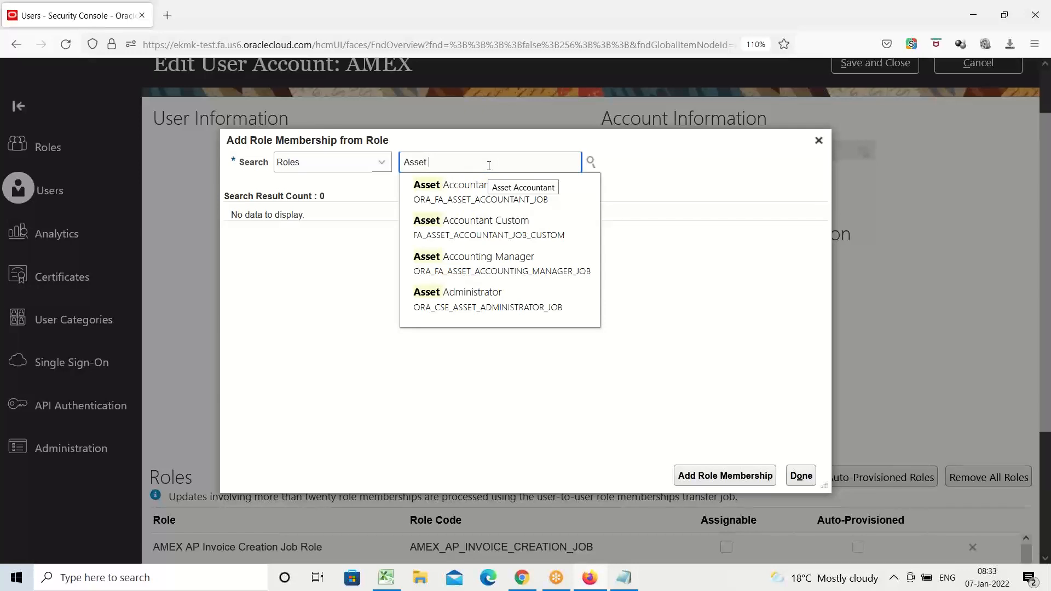
pyautogui.click(482, 259)
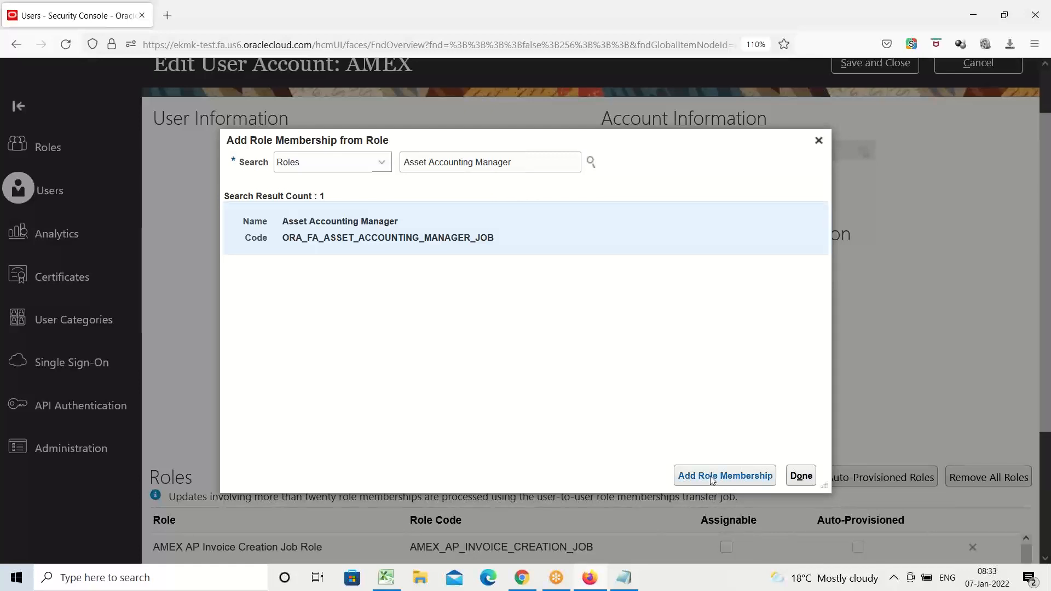
pyautogui.click(725, 476)
# Copy the role name Asset Accounting Manager into cell E17 of the Excel workbook and save the workbook.
pyautogui.moveTo(518, 164); pyautogui.dragTo(297, 218)
pyautogui.hotkey('ctrl', 'c')
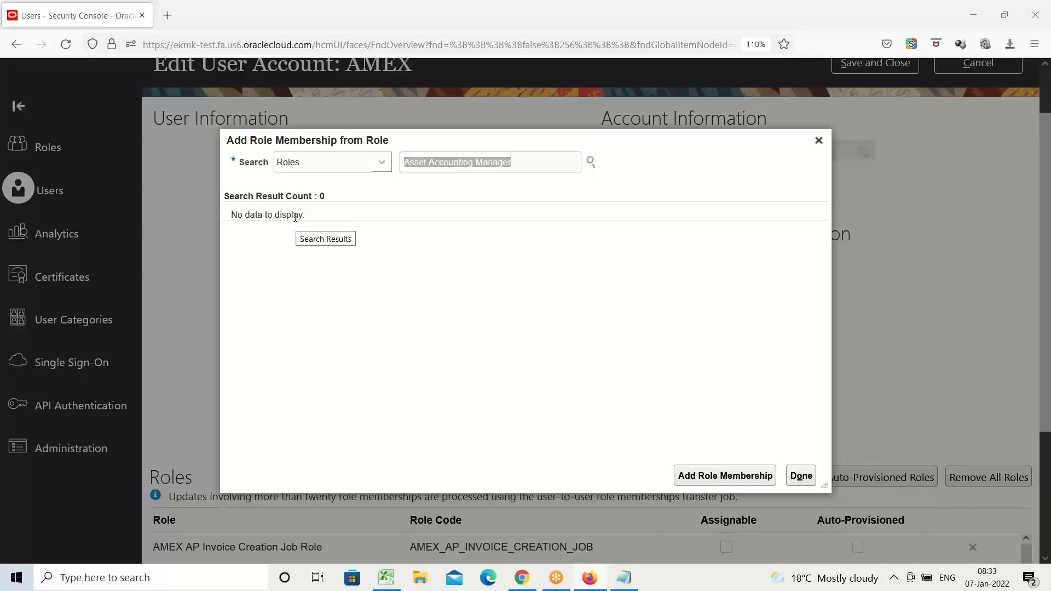
pyautogui.hotkey('alt', 'Tab')
pyautogui.click(413, 308)
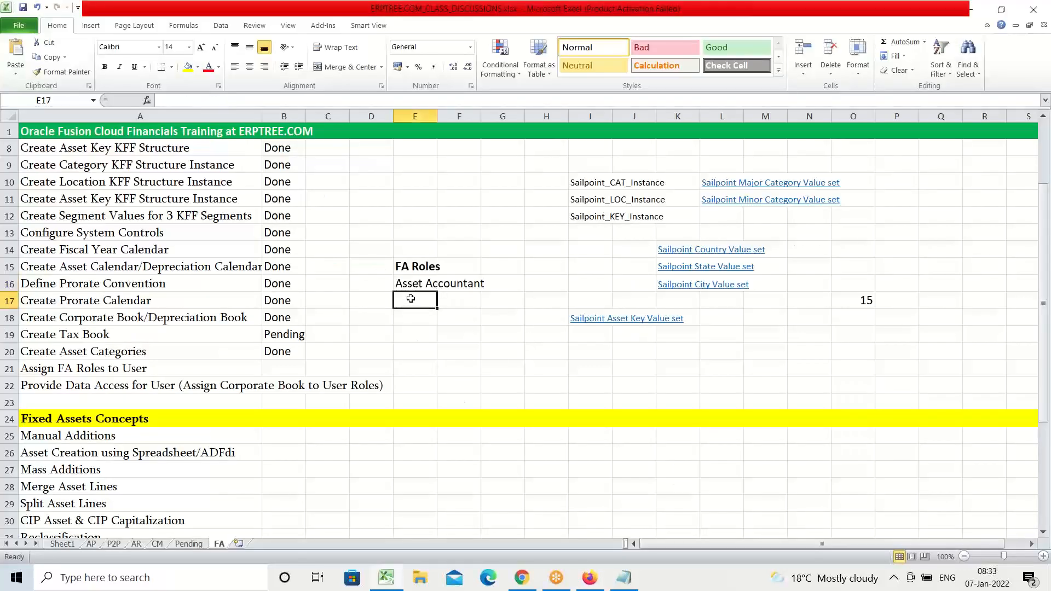
pyautogui.hotkey('ctrl', 'v')
pyautogui.hotkey('ctrl', 's')
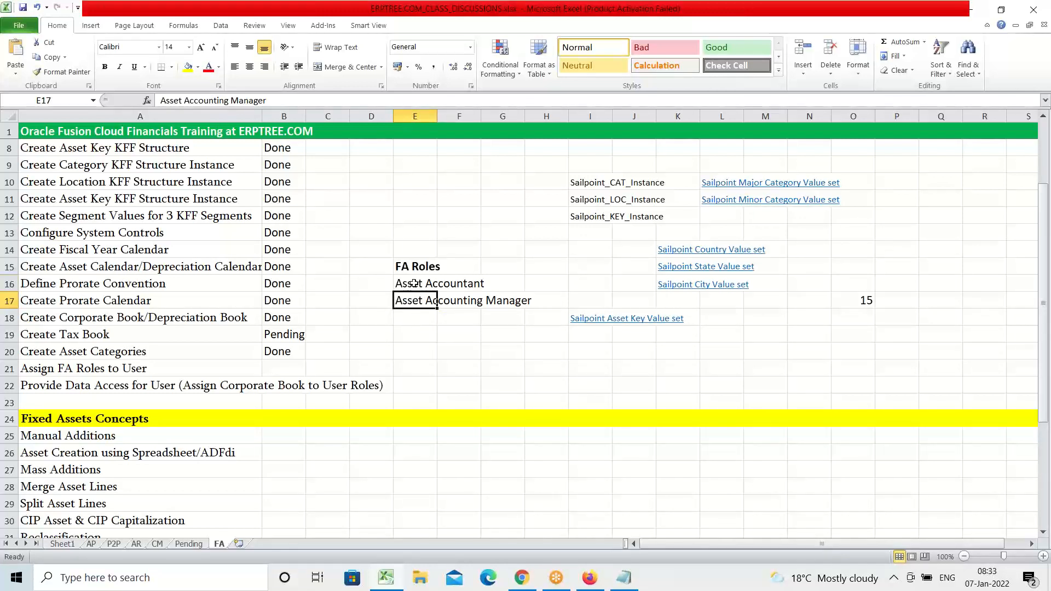
# Return to Oracle Fusion, finish adding role memberships, and save and close the AMEX user account.
pyautogui.moveTo(413, 282); pyautogui.dragTo(499, 301)
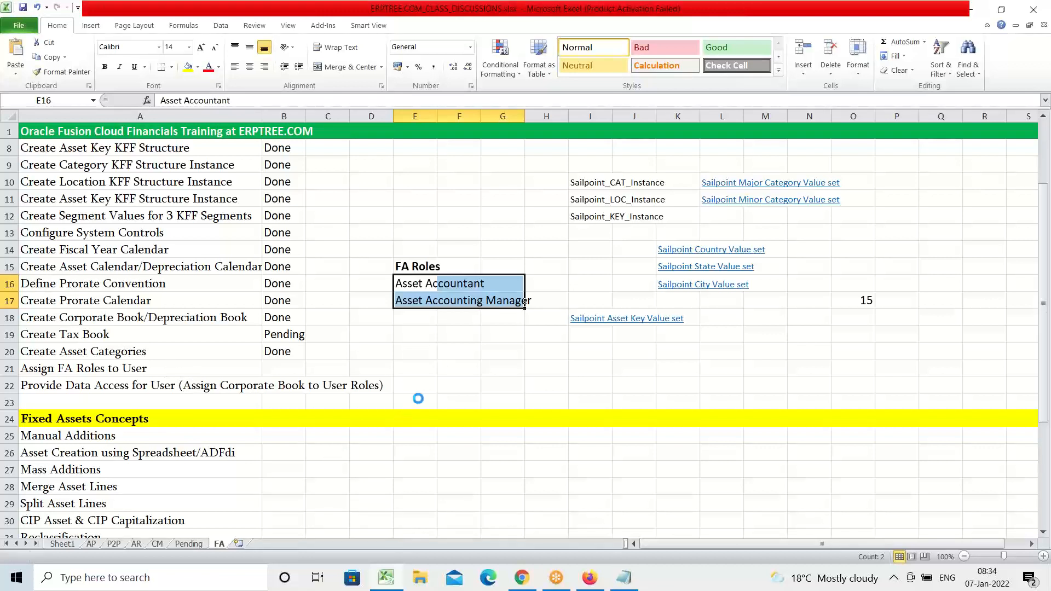
pyautogui.click(590, 578)
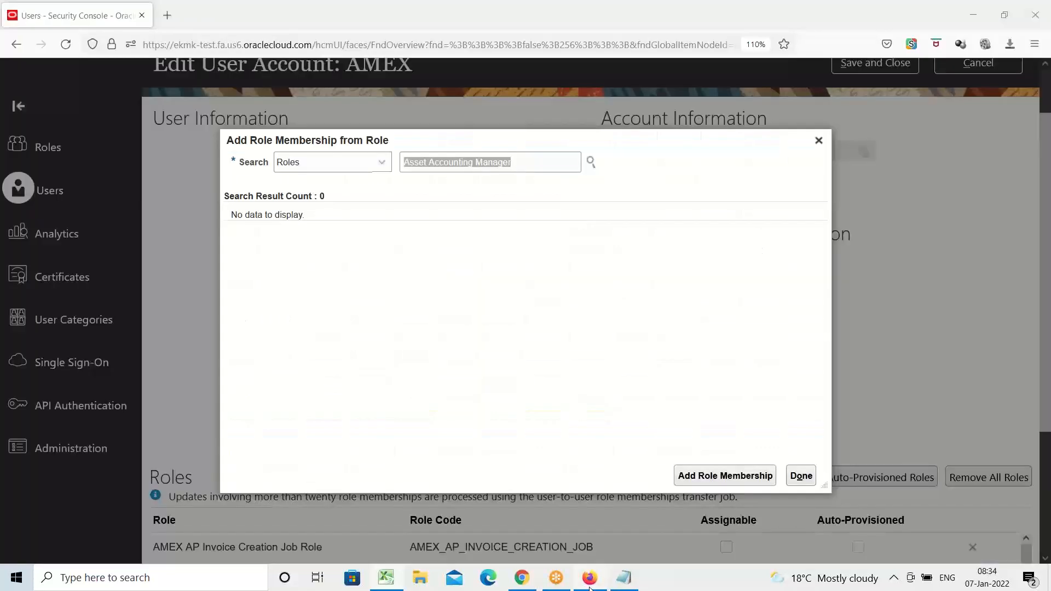
pyautogui.click(802, 475)
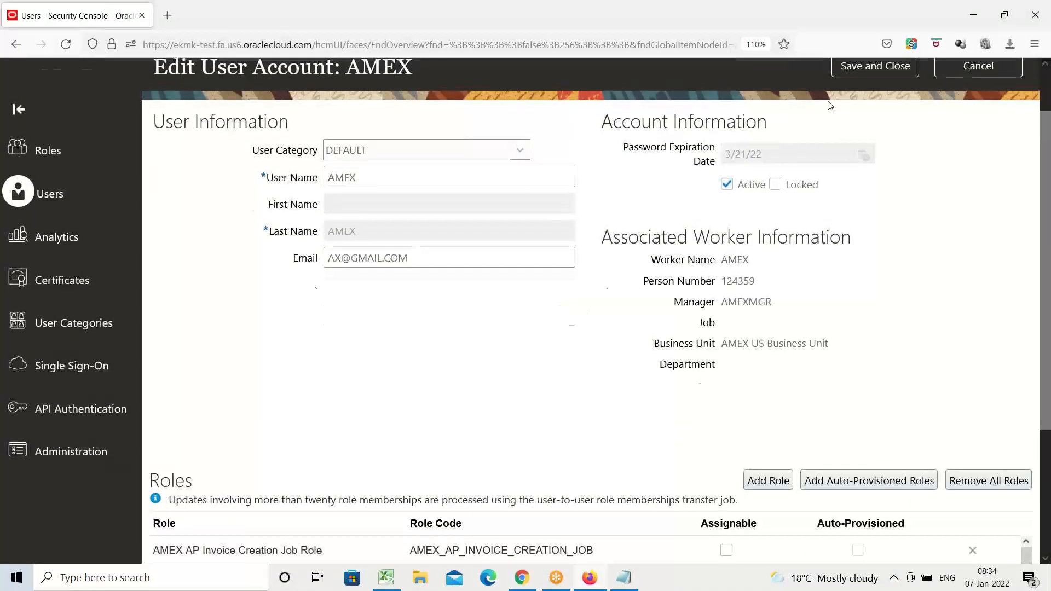
pyautogui.click(883, 128)
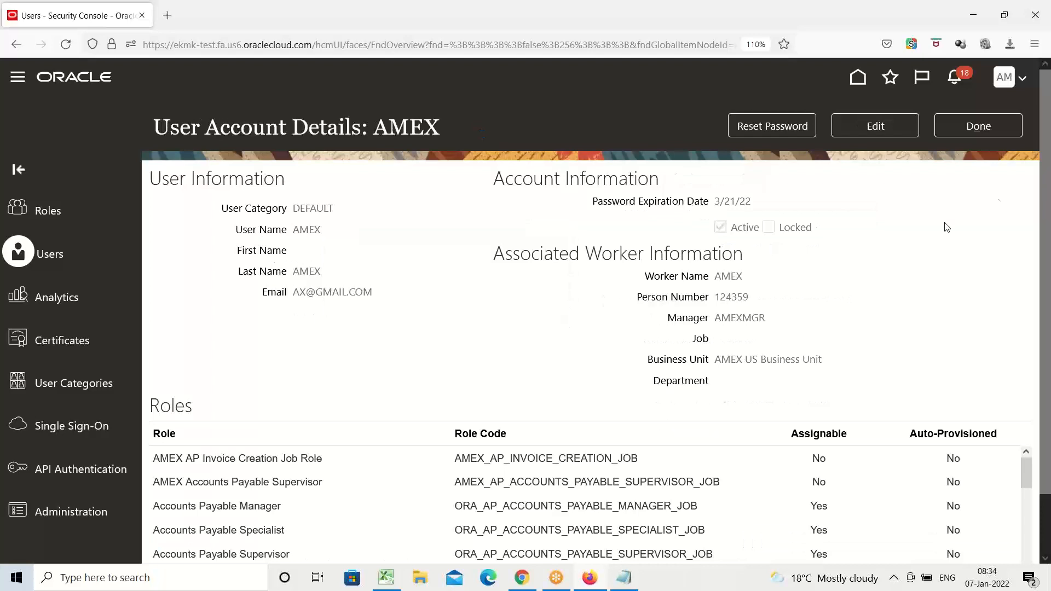
pyautogui.click(993, 131)
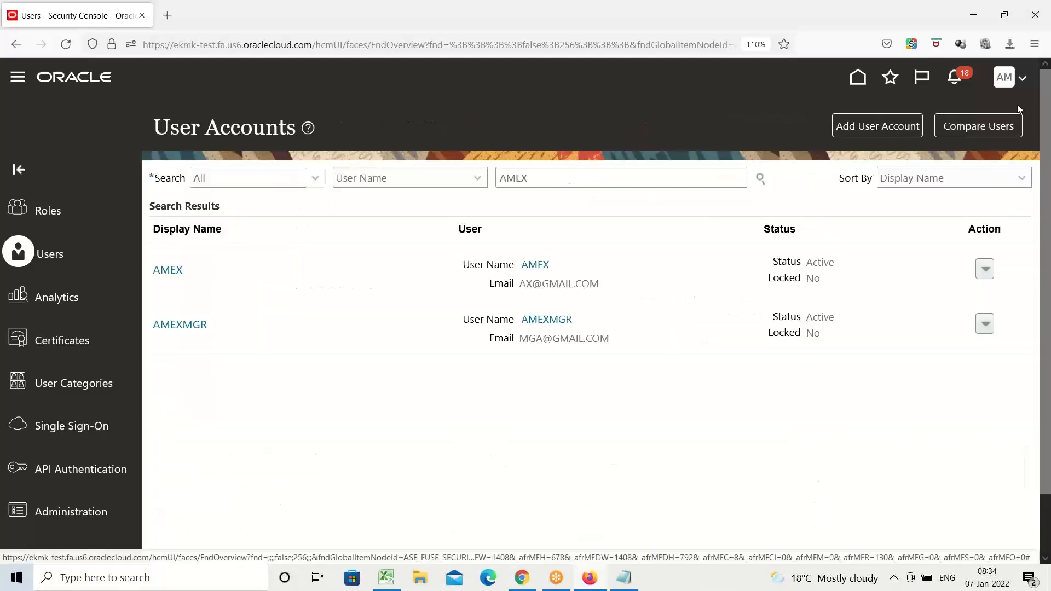
# In Setup and Maintenance, search all tasks for "data access for users" and open the Manage Data Access for Users task.
pyautogui.click(1006, 77)
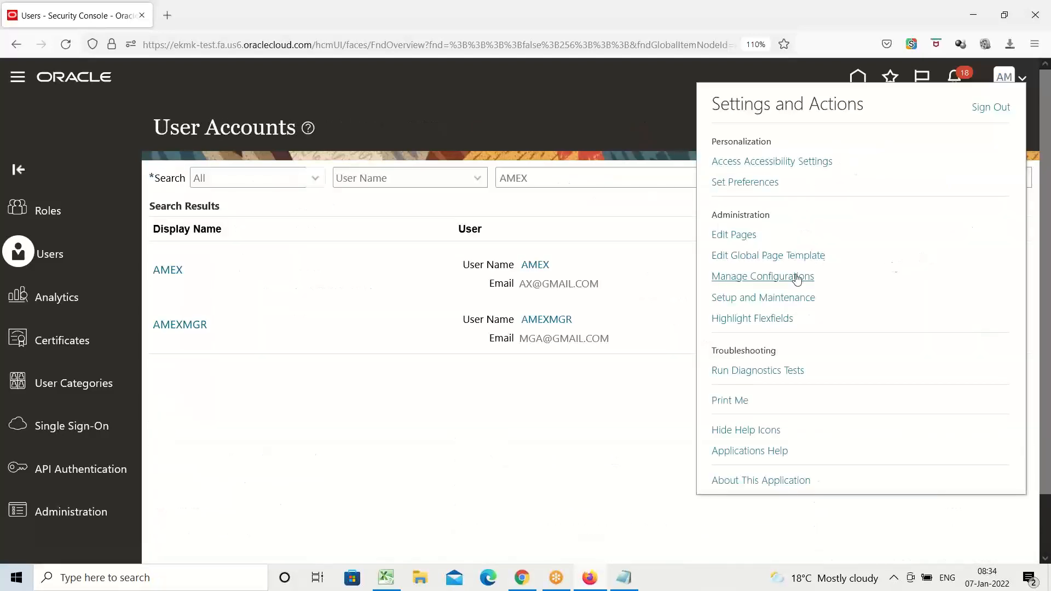
pyautogui.click(775, 298)
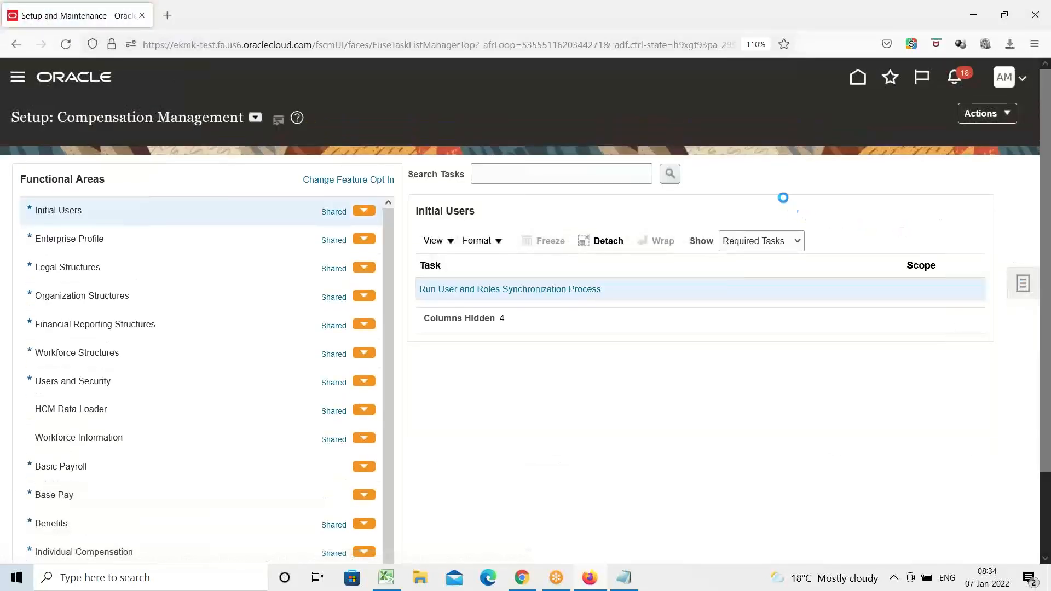
pyautogui.click(1023, 283)
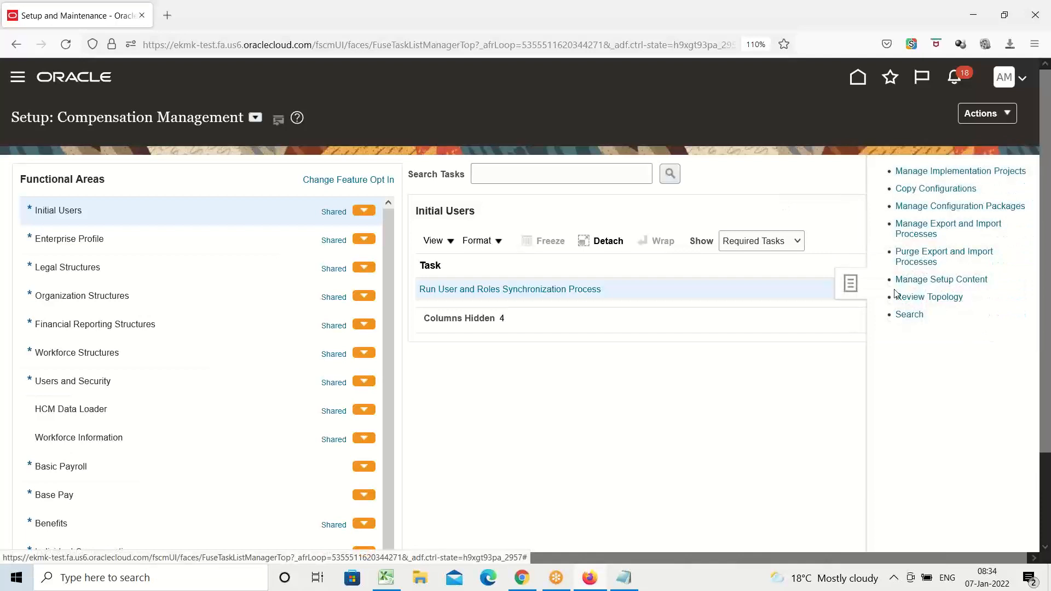
pyautogui.click(909, 316)
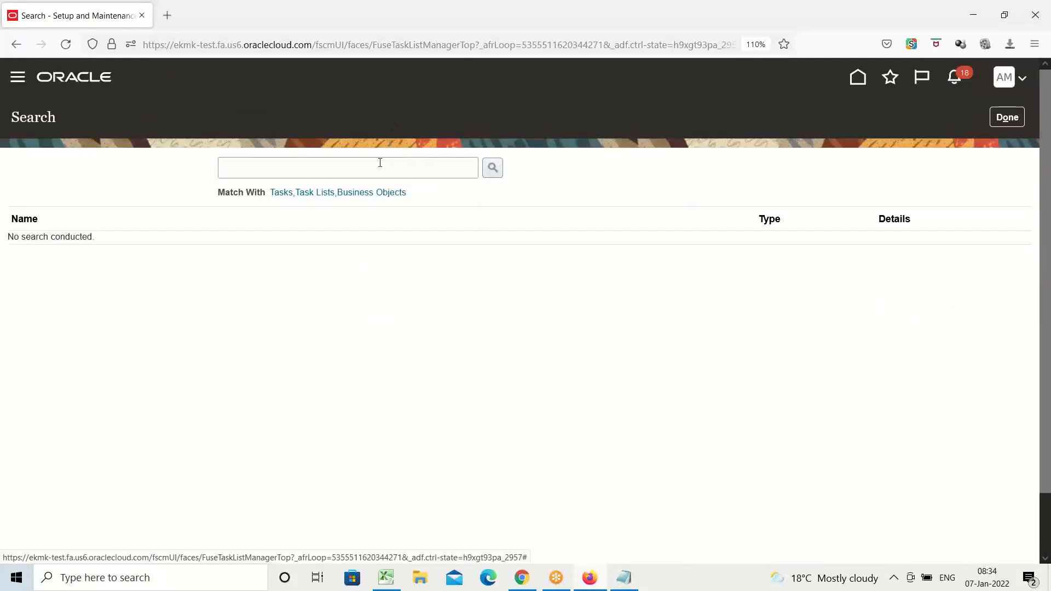
pyautogui.click(380, 163)
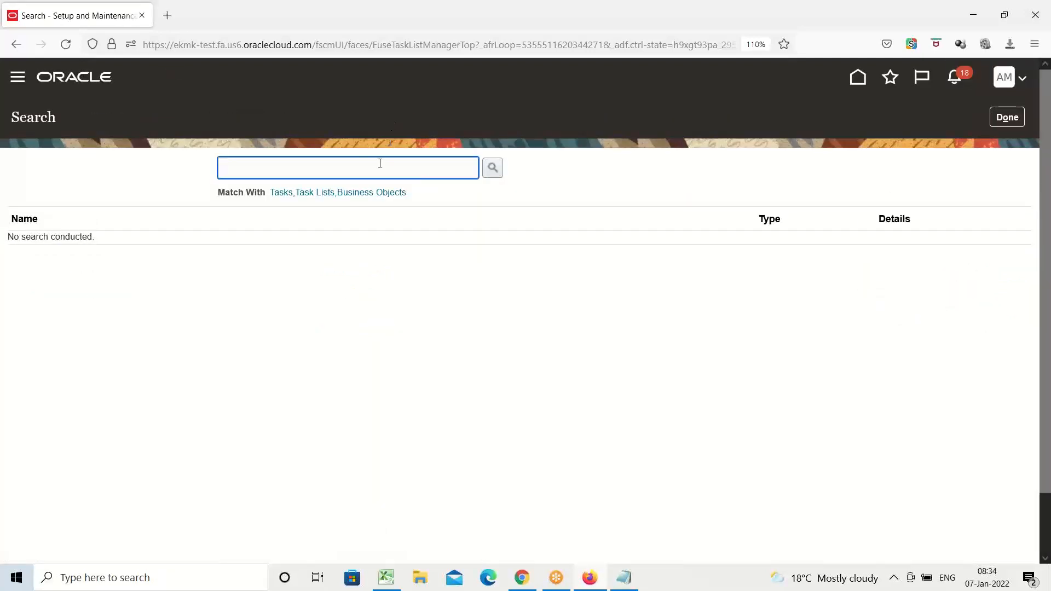
pyautogui.write('data access for users')
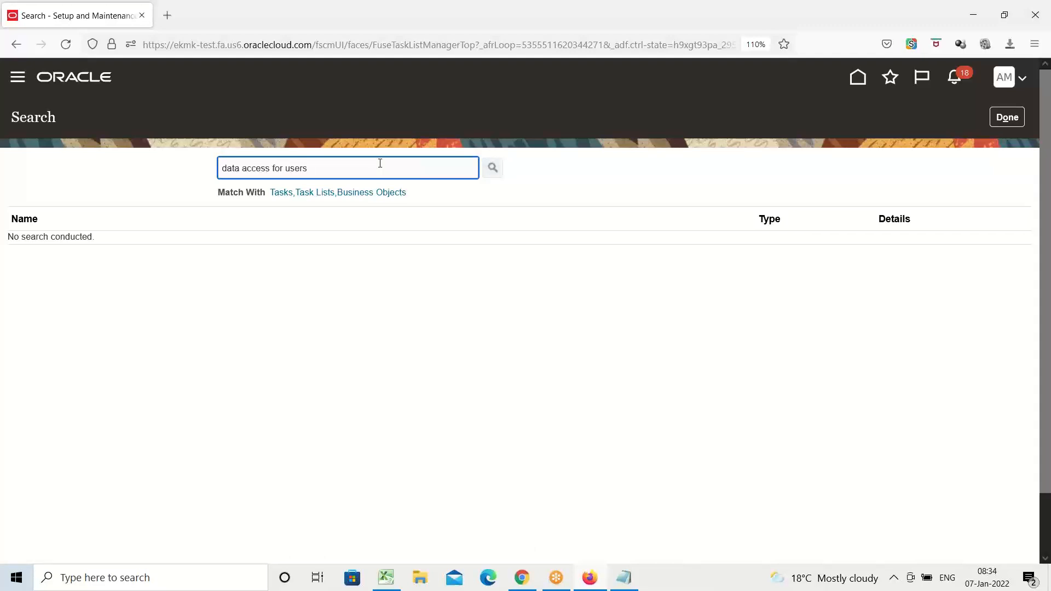
pyautogui.press('Return')
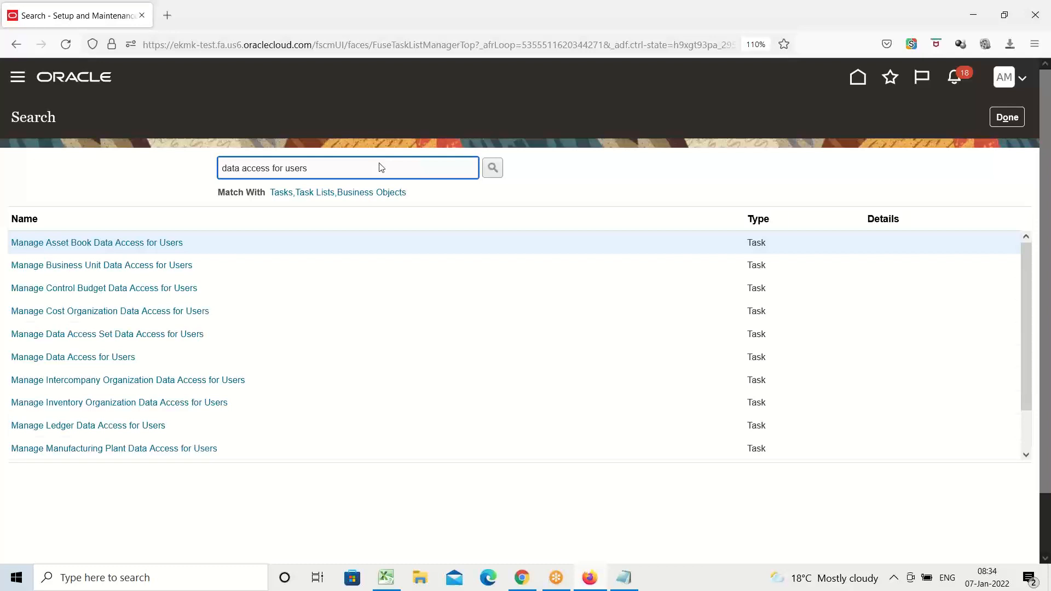
pyautogui.click(69, 356)
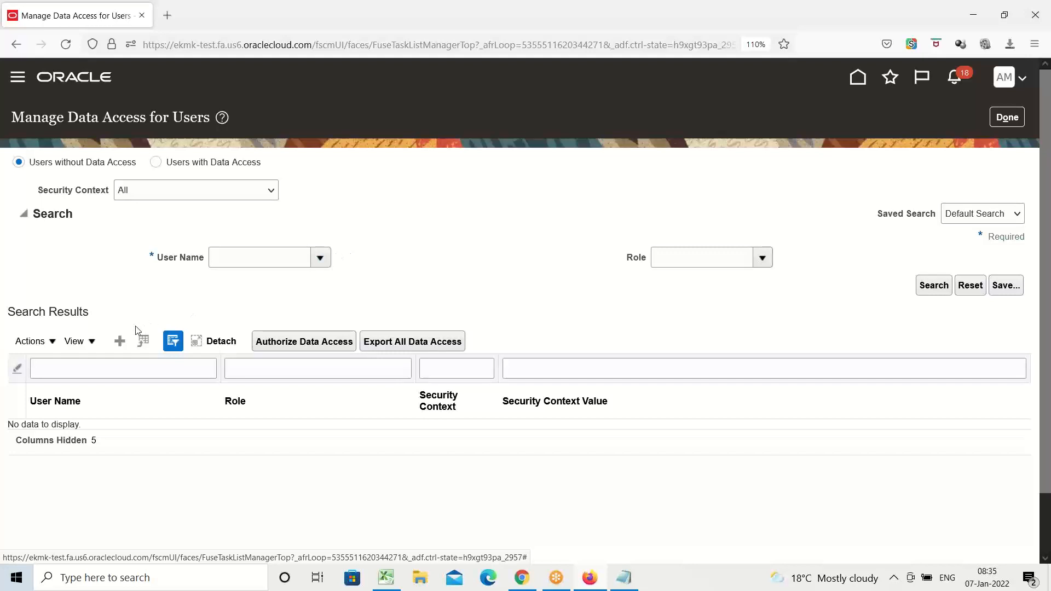
# Create a new data access entry for user AMEX with the role Asset Accountant.
pyautogui.click(119, 344)
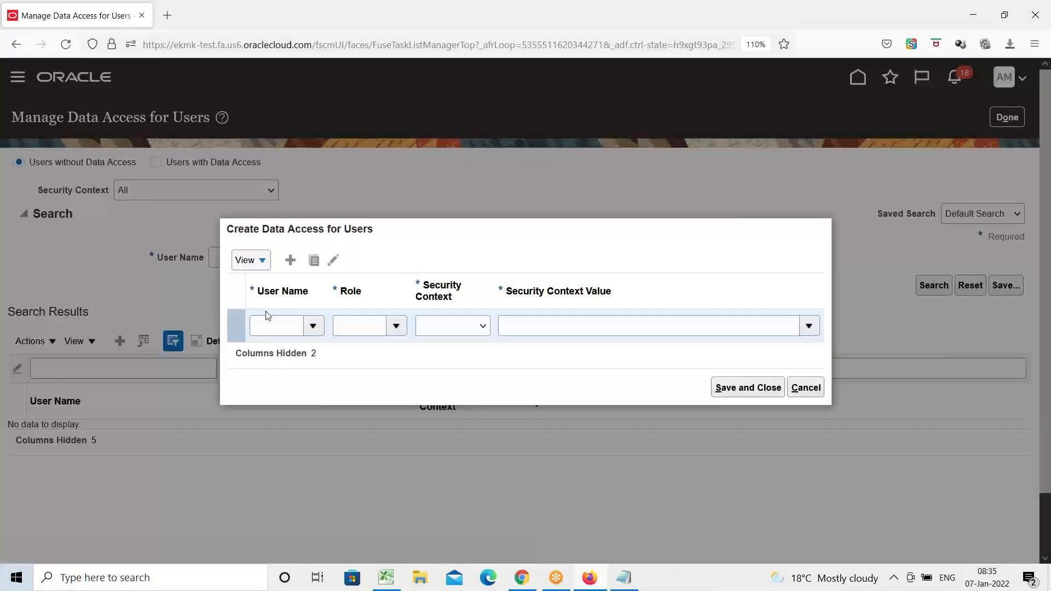
pyautogui.click(268, 327)
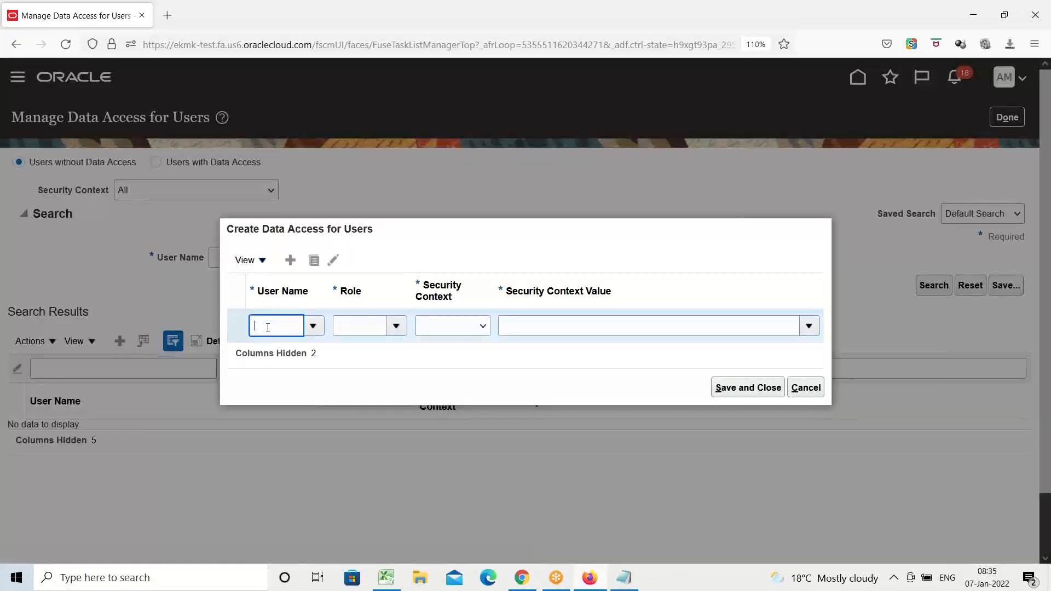
pyautogui.write('amex')
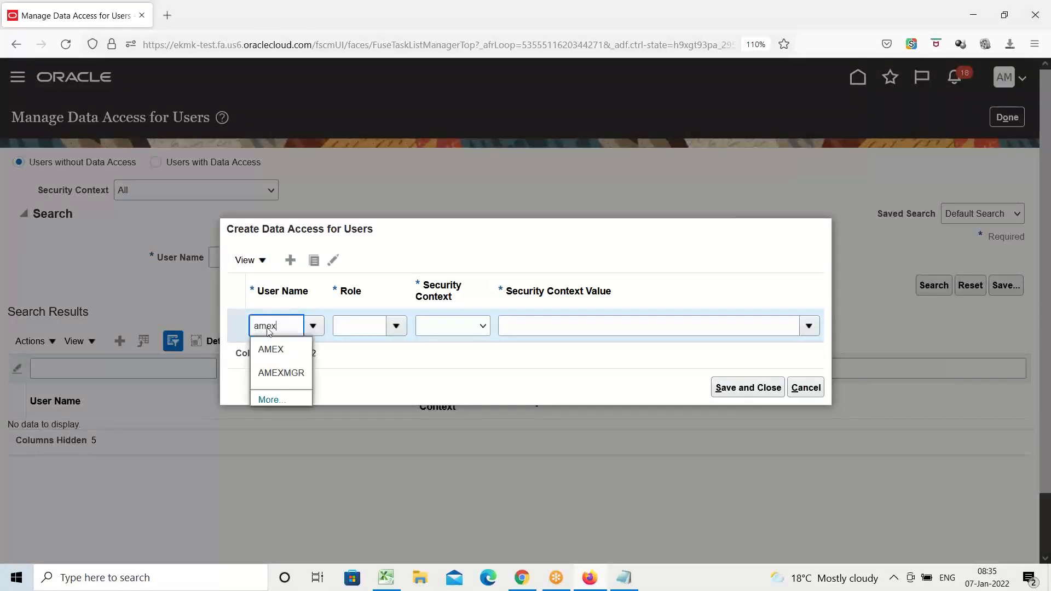
pyautogui.click(285, 348)
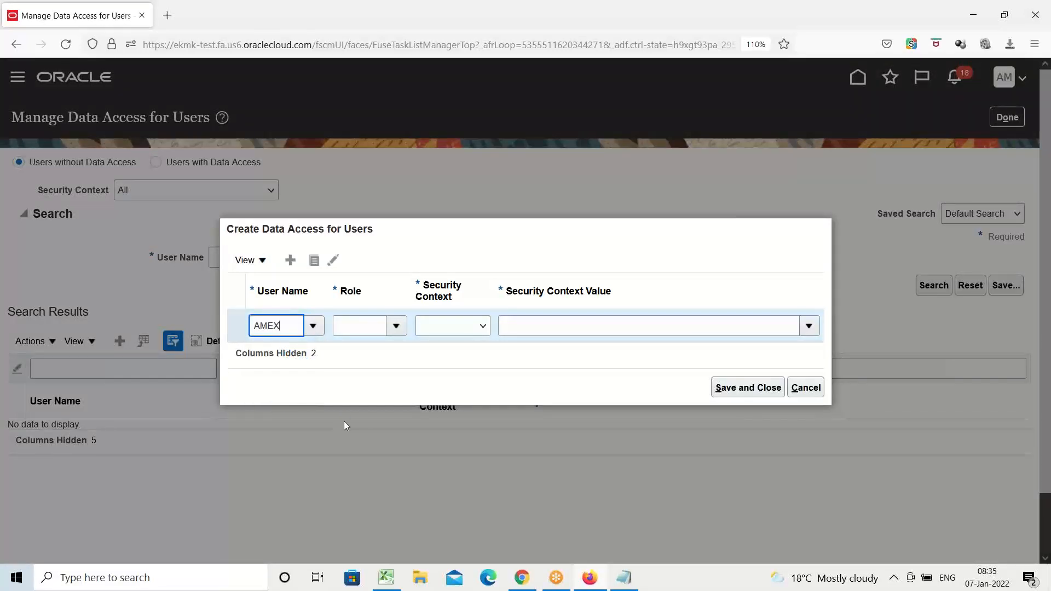
pyautogui.click(396, 326)
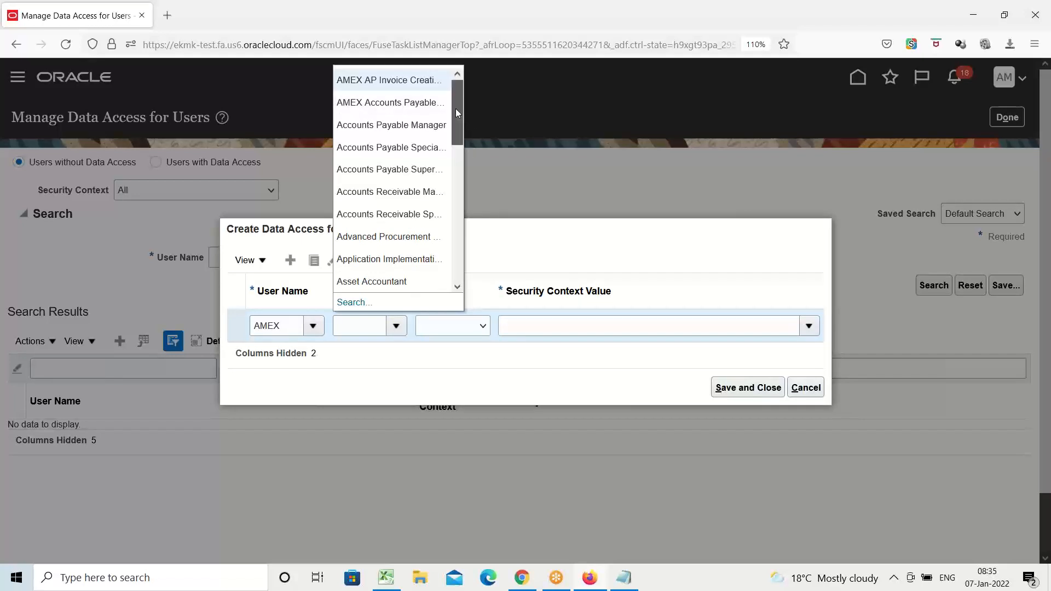
pyautogui.moveTo(455, 108); pyautogui.dragTo(454, 136)
pyautogui.click(396, 200)
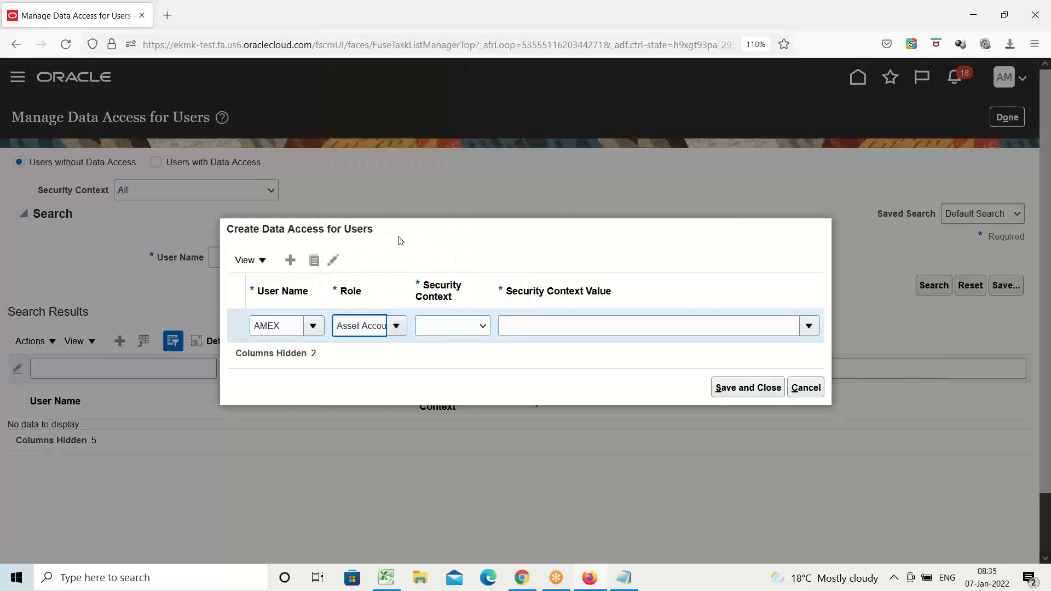
# Set the Asset Accountant entry's security context to Asset book and its context value to AMEX CORPORATE BOOK.
pyautogui.click(484, 327)
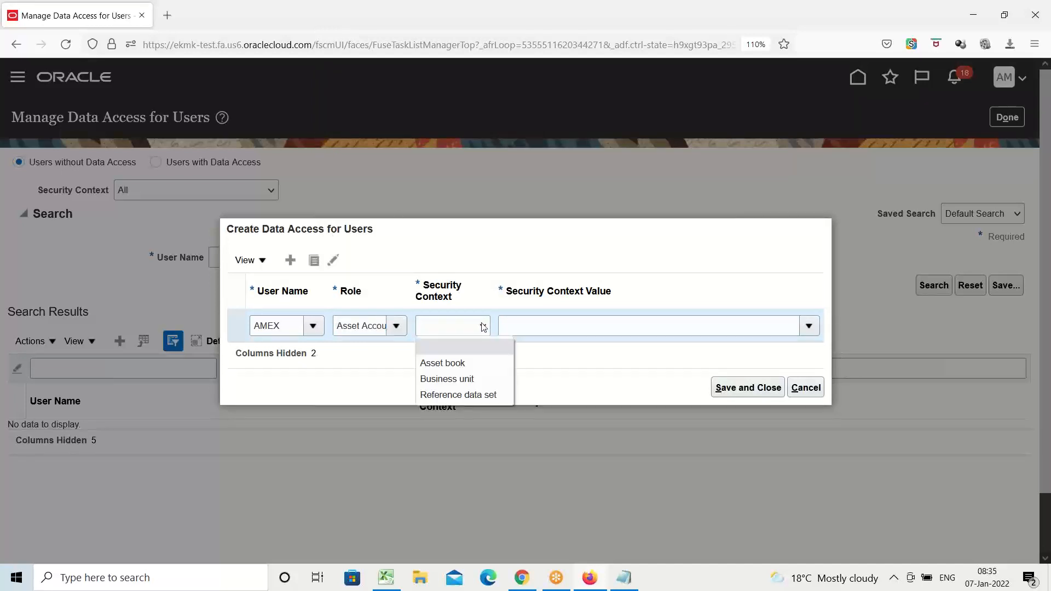
pyautogui.click(459, 365)
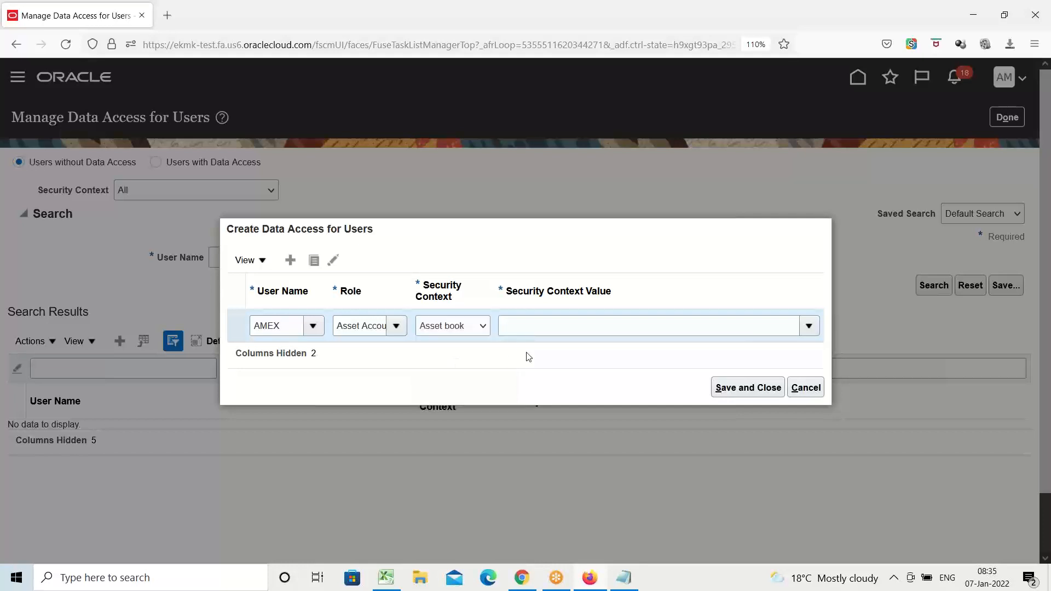
pyautogui.click(572, 331)
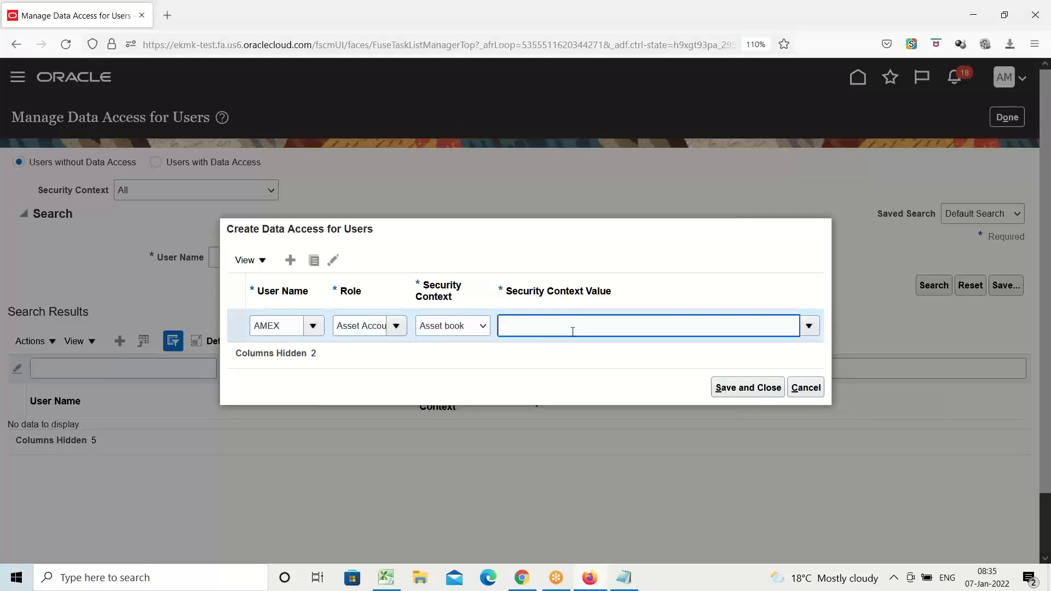
pyautogui.write('amex')
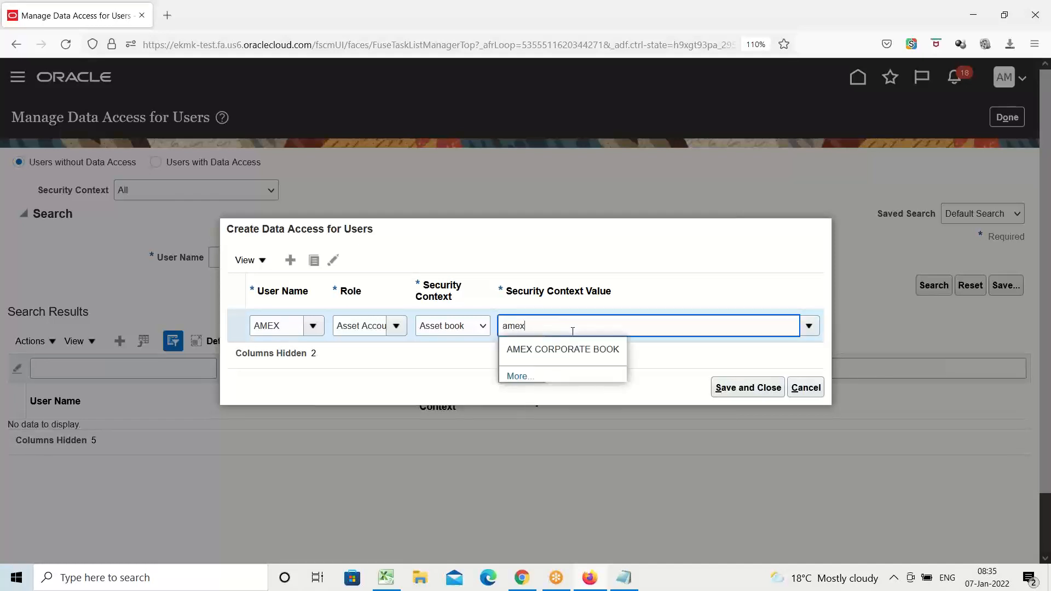
pyautogui.click(570, 351)
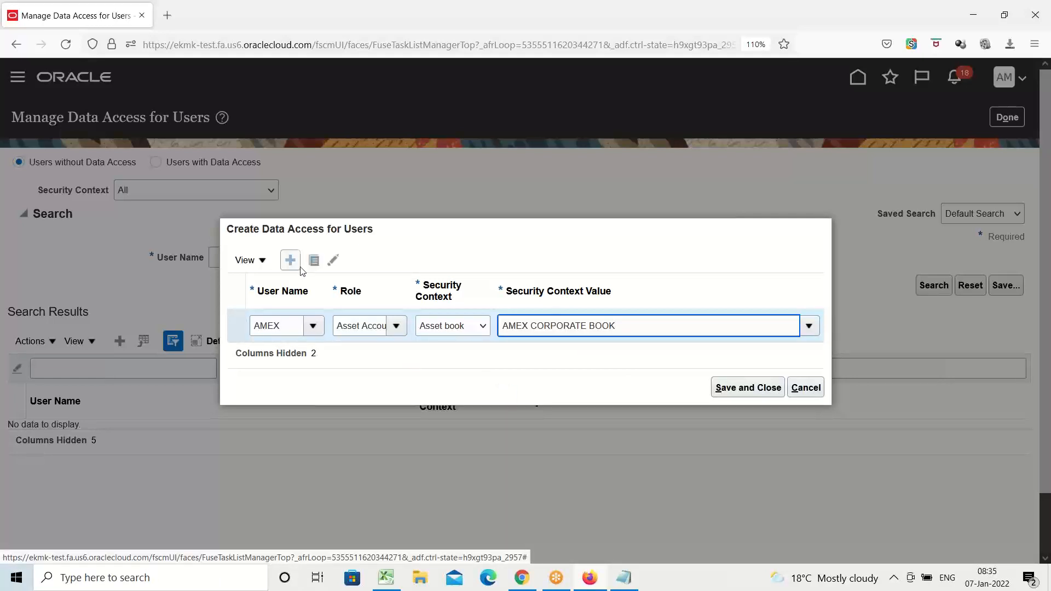
# Duplicate the AMEX data access entry and change the copy's role to Asset Accounting Manager.
pyautogui.click(316, 265)
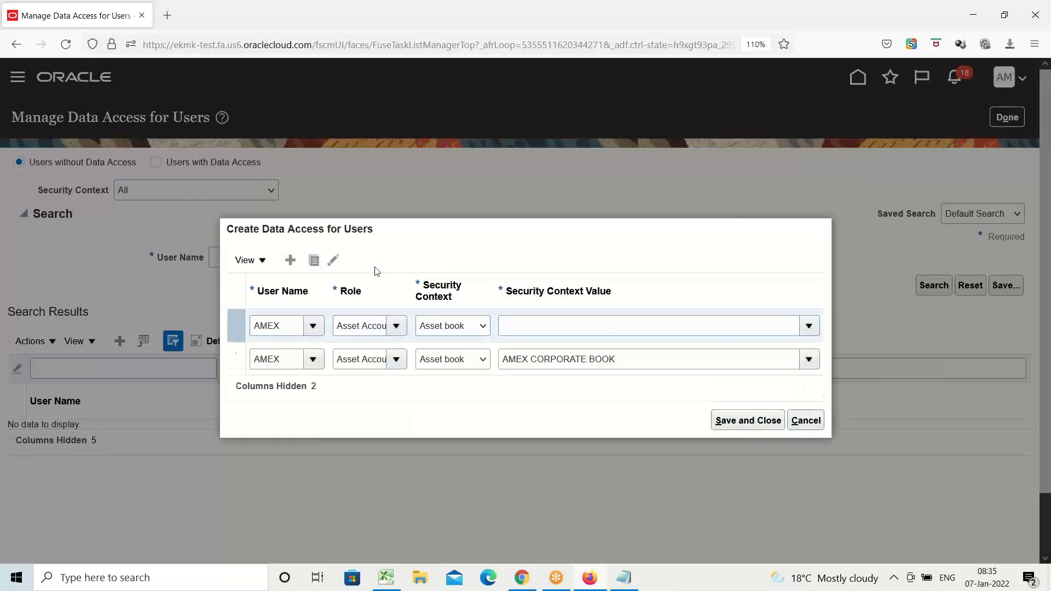
pyautogui.click(396, 310)
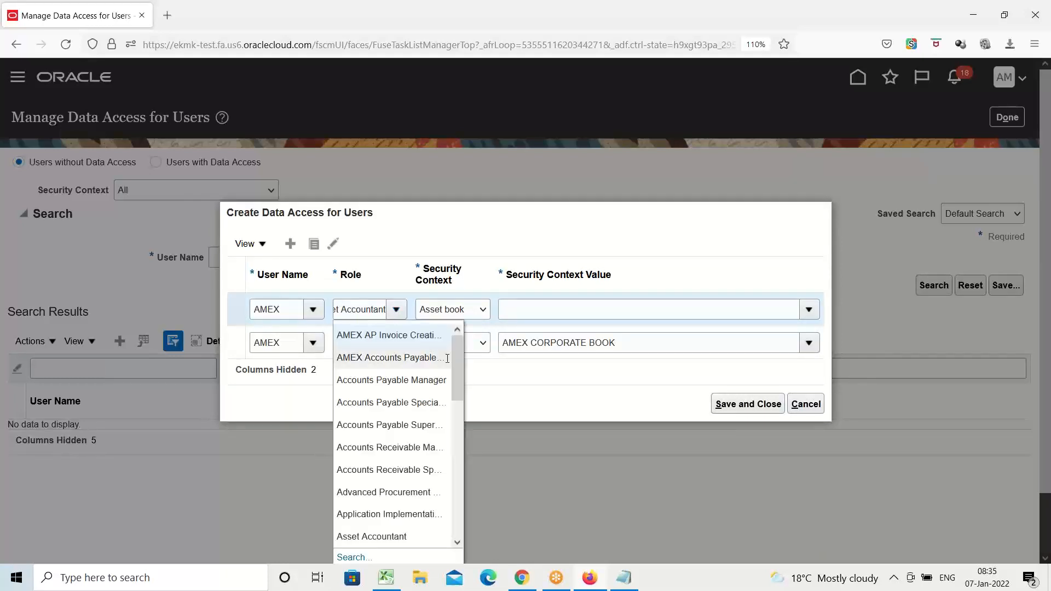
pyautogui.moveTo(456, 359); pyautogui.dragTo(457, 423)
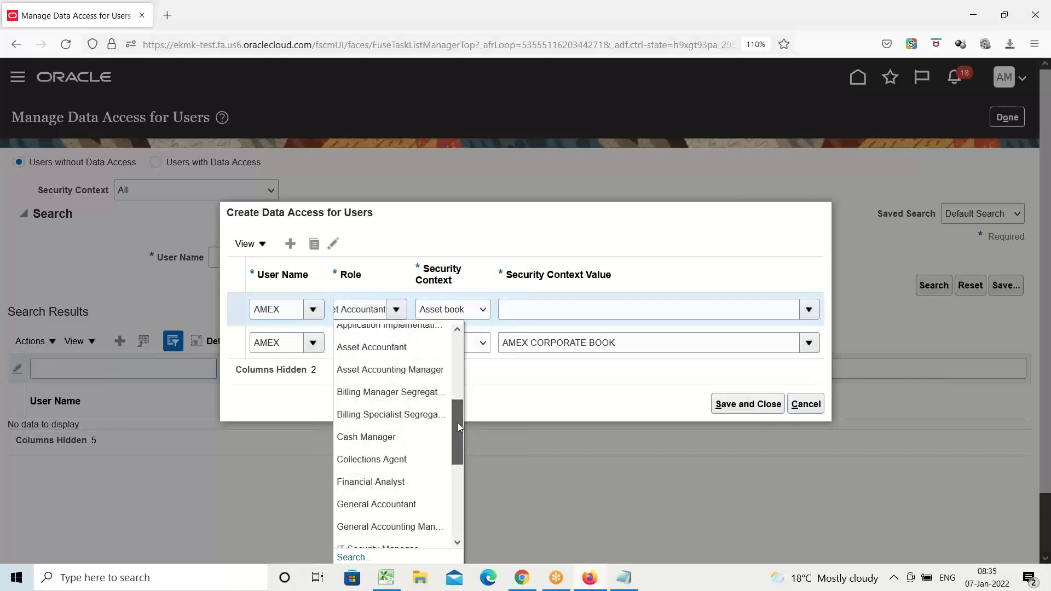
pyautogui.click(356, 371)
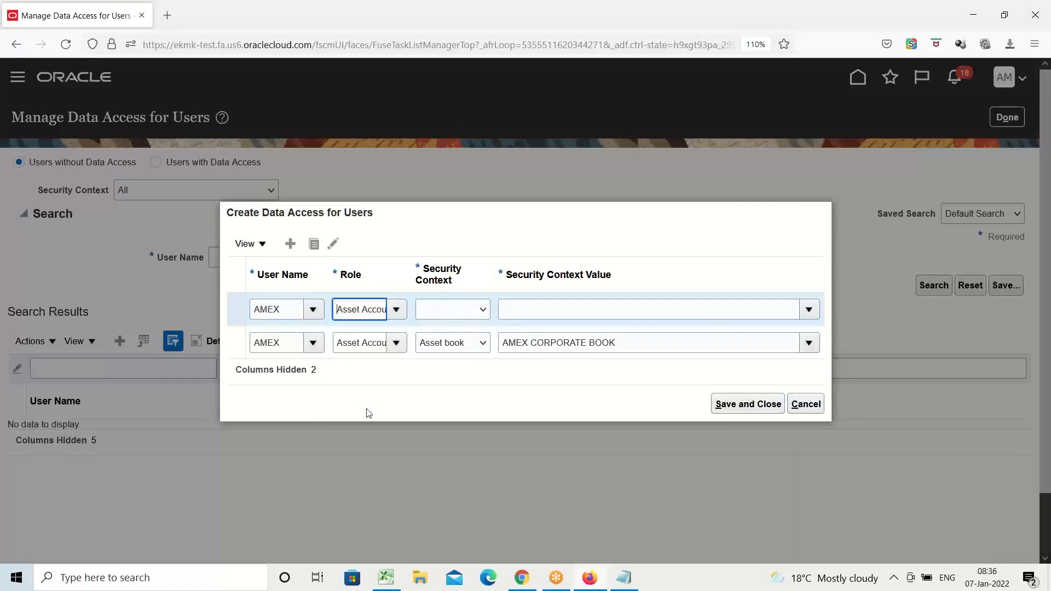
# Give the Asset Accounting Manager entry the Asset book context with AMEX CORPORATE BOOK, and save and close the data access entries.
pyautogui.click(483, 310)
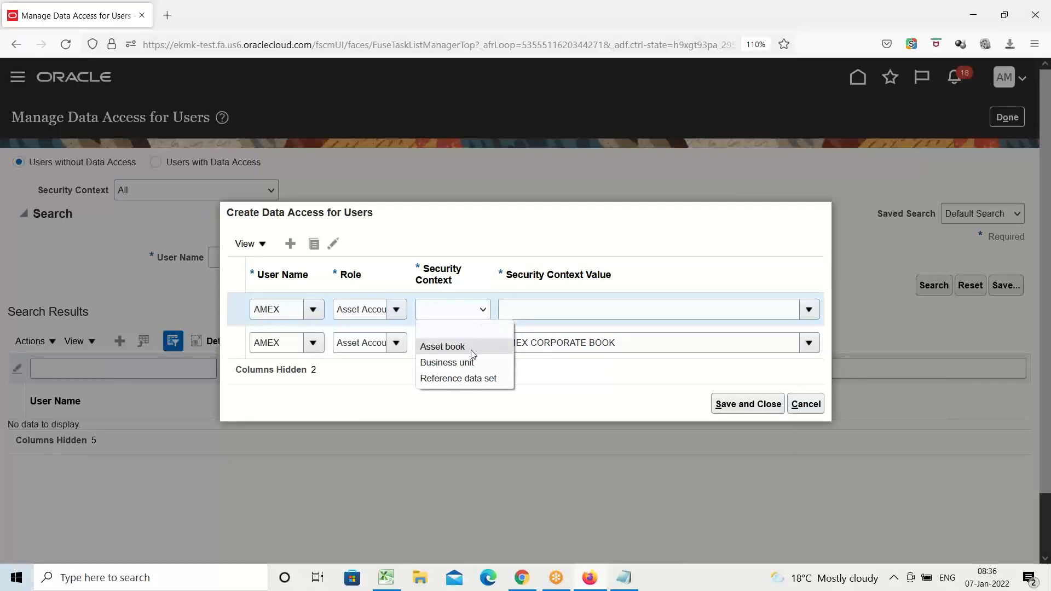
pyautogui.click(443, 347)
pyautogui.click(550, 314)
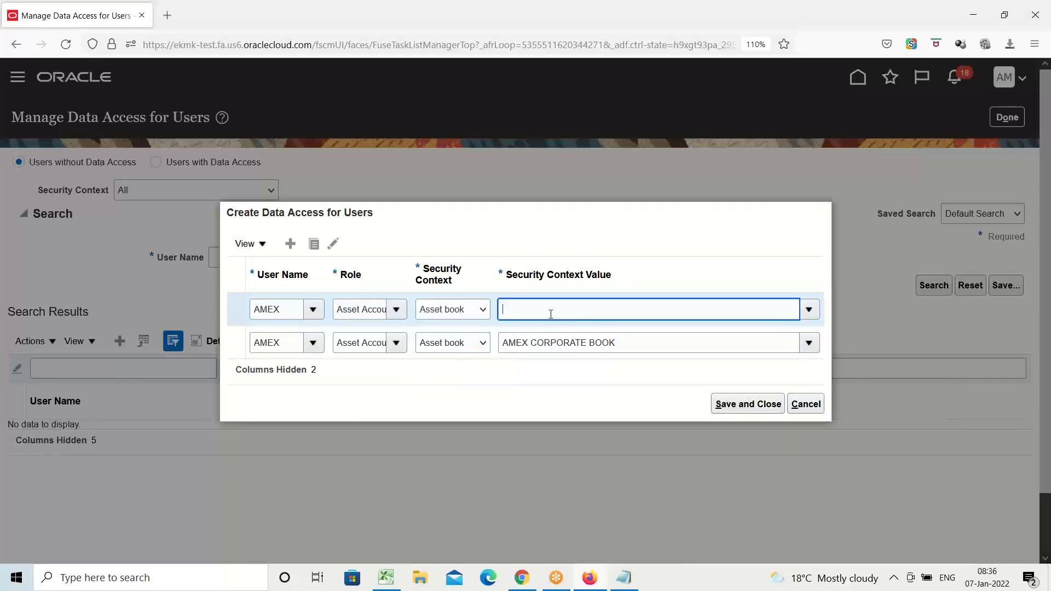
pyautogui.write('amex')
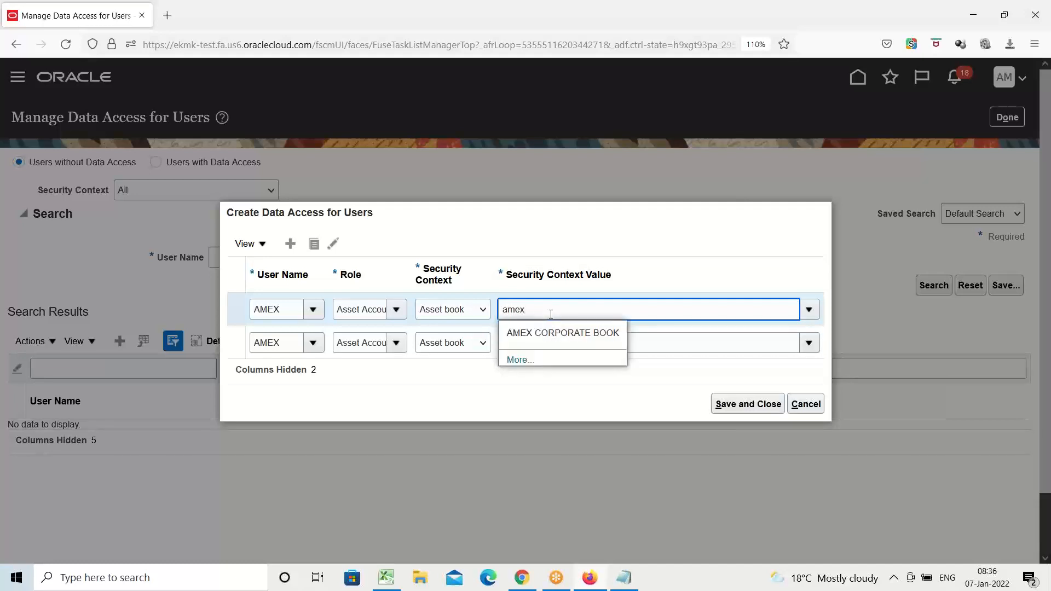
pyautogui.click(549, 331)
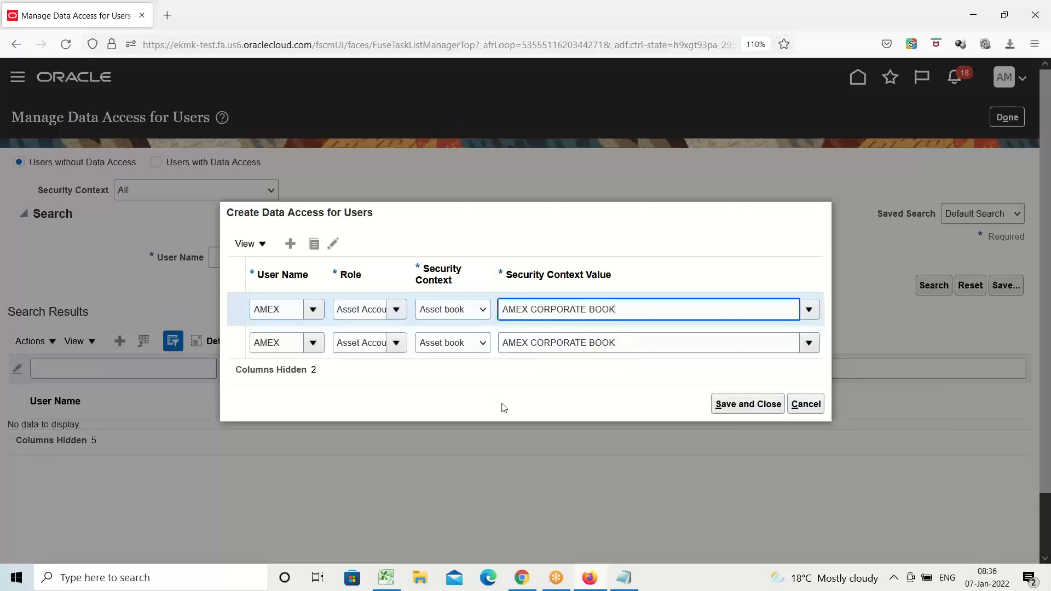
pyautogui.click(740, 410)
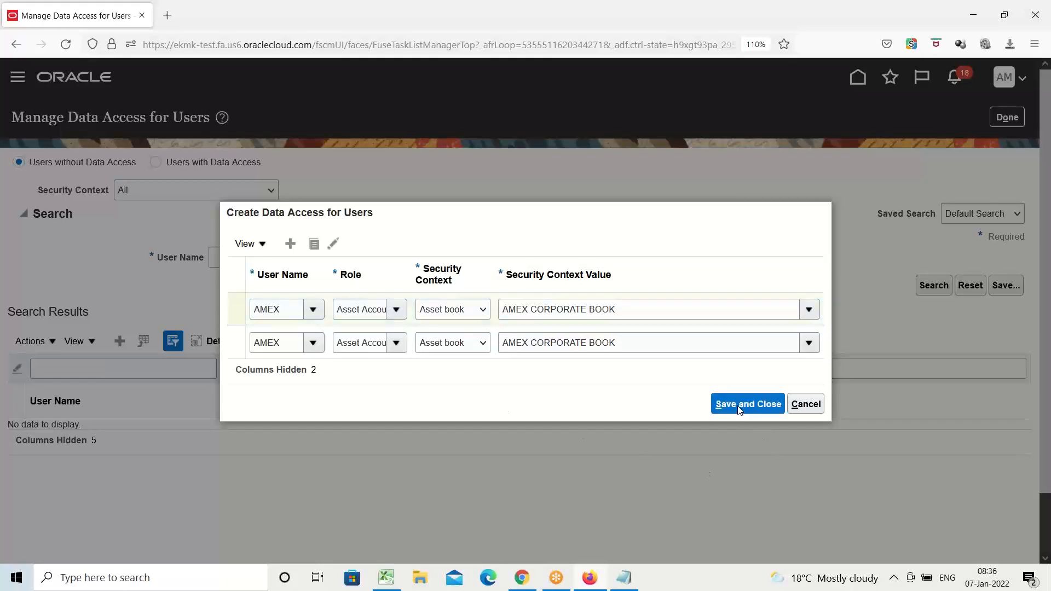
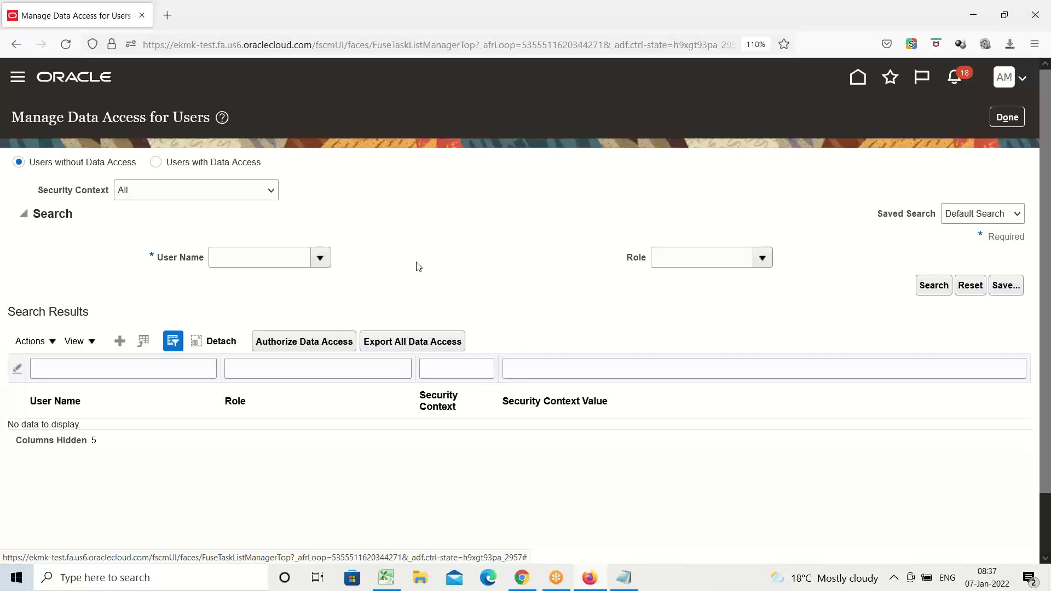
# Leave the user data access task and open Scheduled Processes.
pyautogui.click(1008, 117)
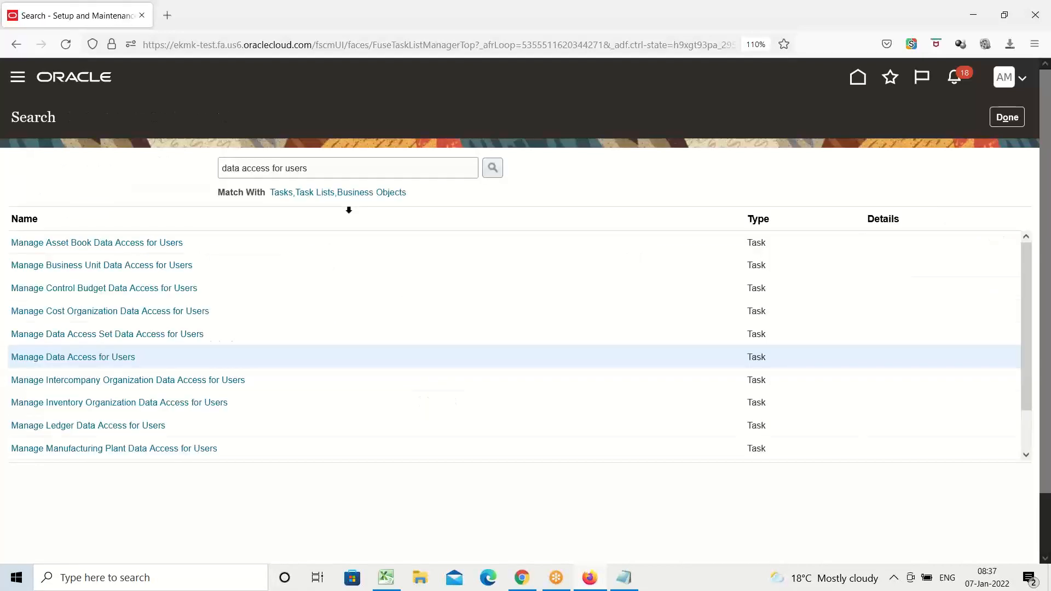
pyautogui.click(21, 80)
pyautogui.scroll(-5, 143, 199)
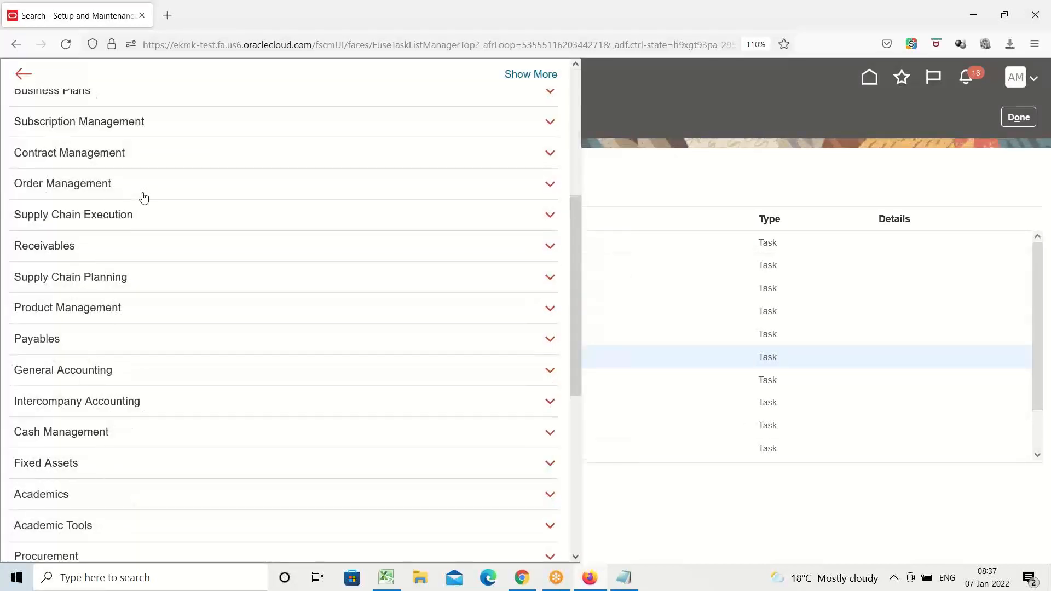
pyautogui.scroll(-5, 143, 197)
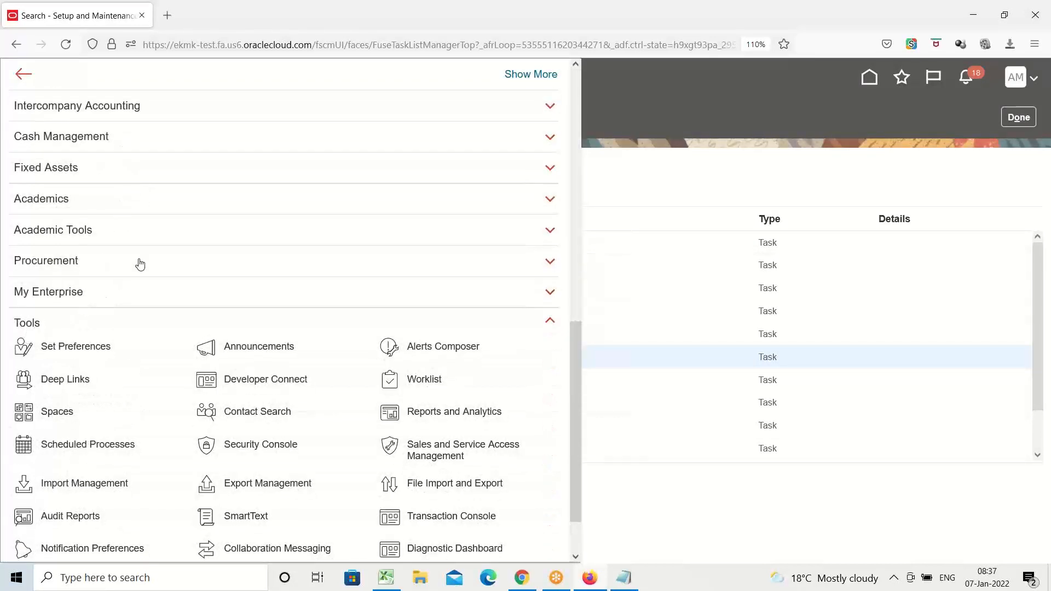
pyautogui.scroll(-1, 138, 263)
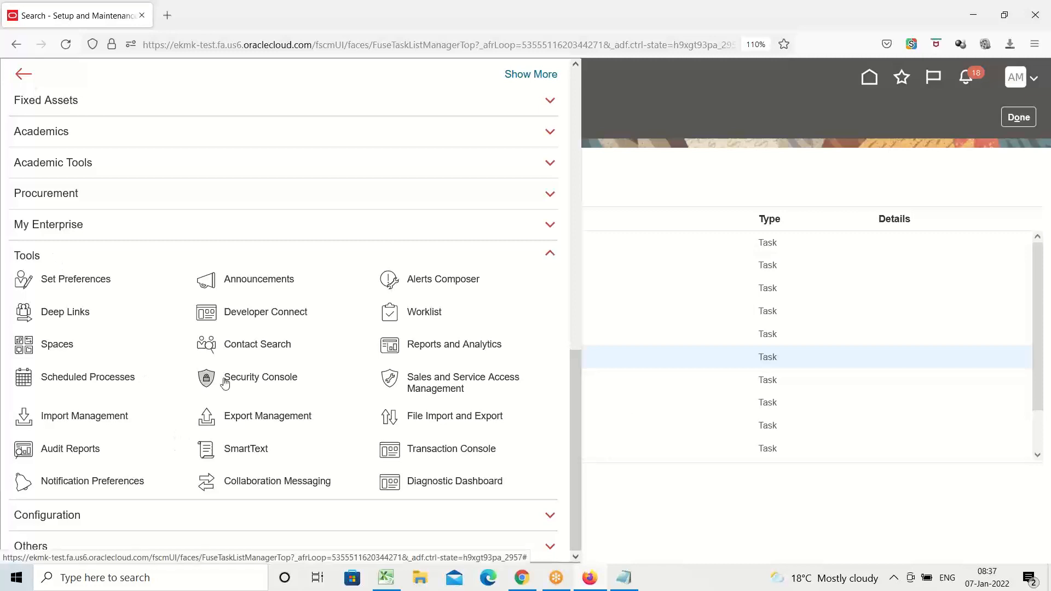
pyautogui.click(96, 381)
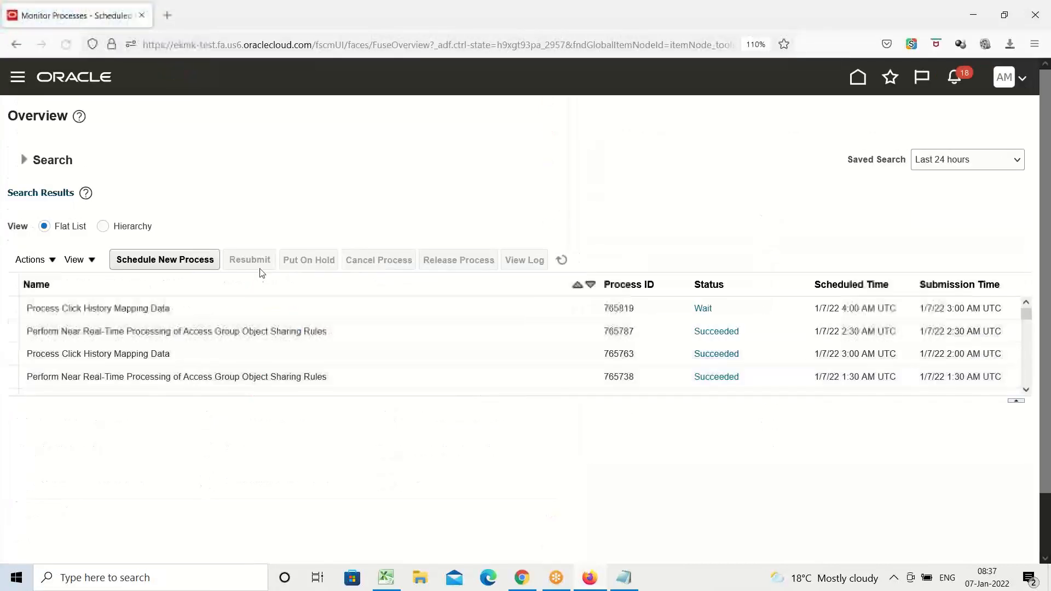
# Start scheduling a new job, find processes matching LDAP, and choose Send Personal Data for Multiple Users to LDAP.
pyautogui.click(169, 263)
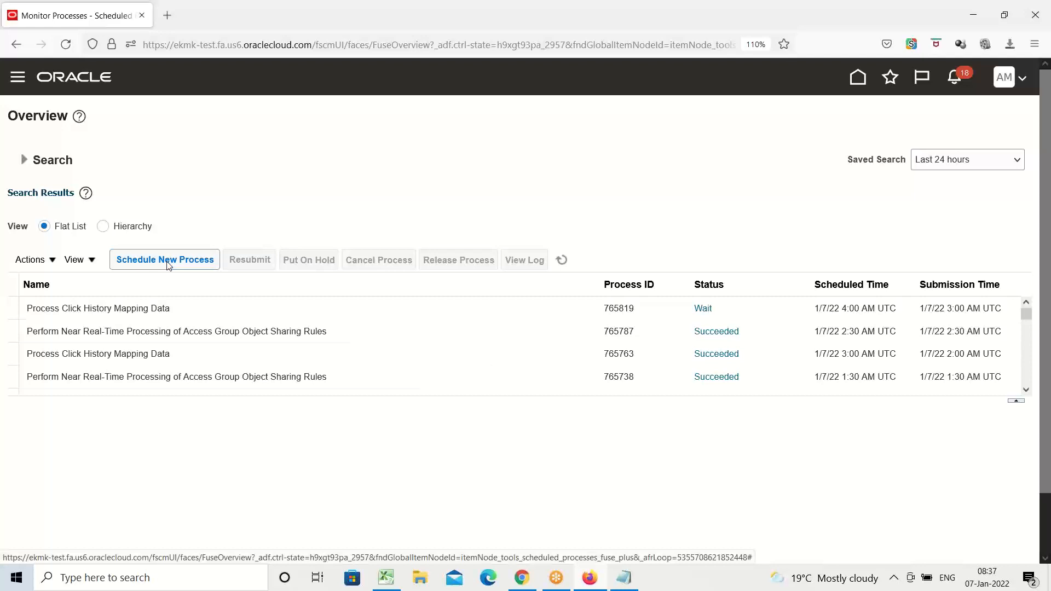
pyautogui.click(169, 264)
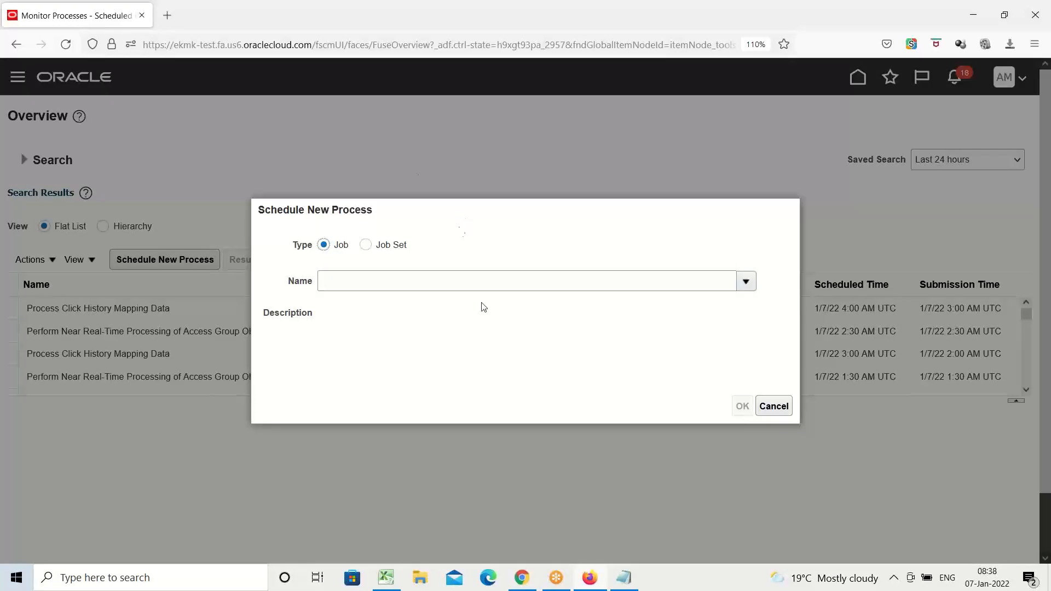
pyautogui.click(522, 285)
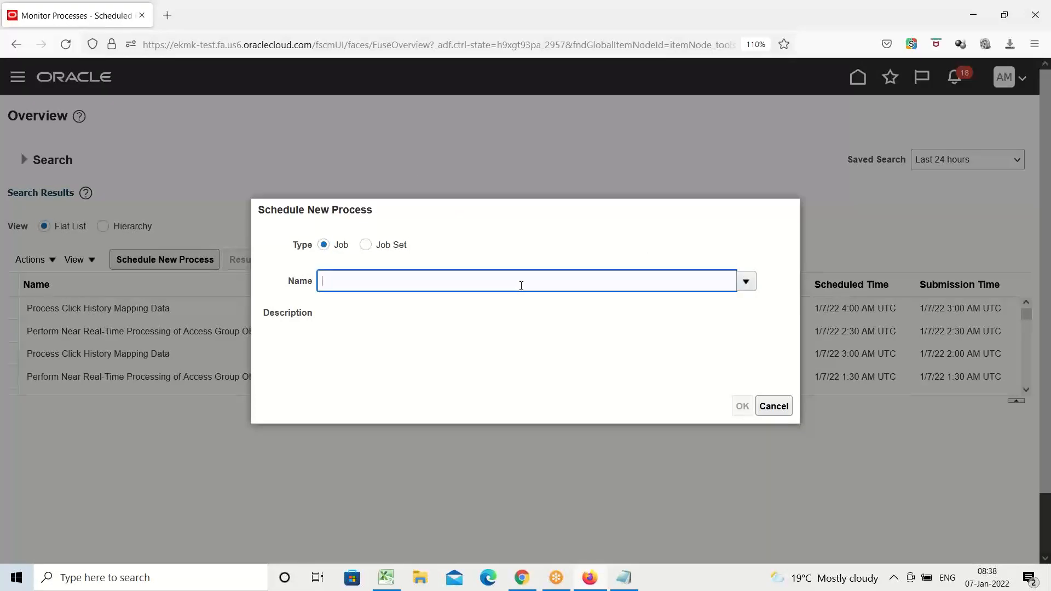
pyautogui.write('LDAP')
pyautogui.press('Tab')
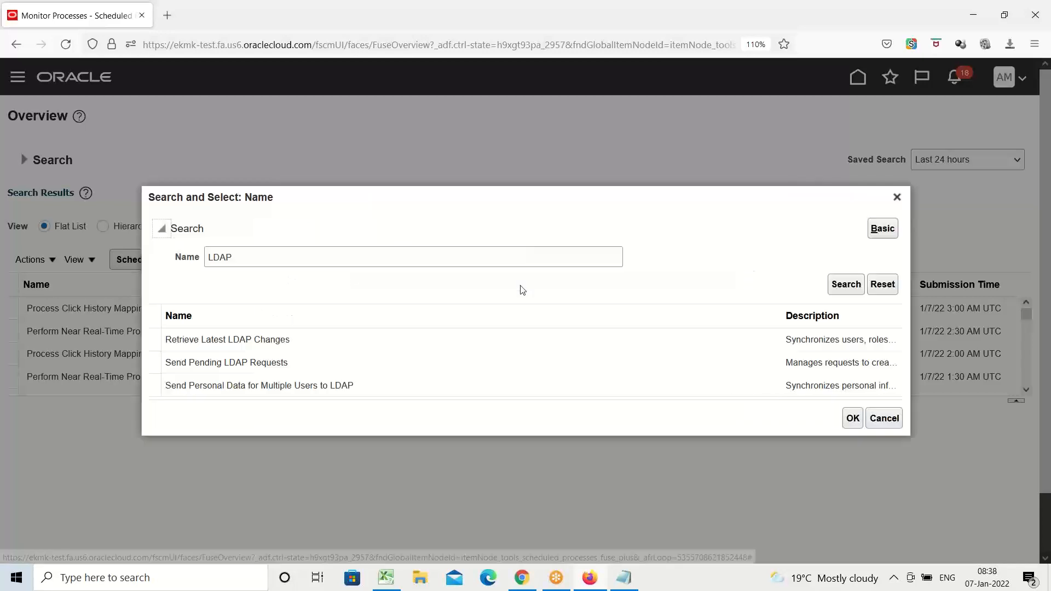
pyautogui.click(214, 344)
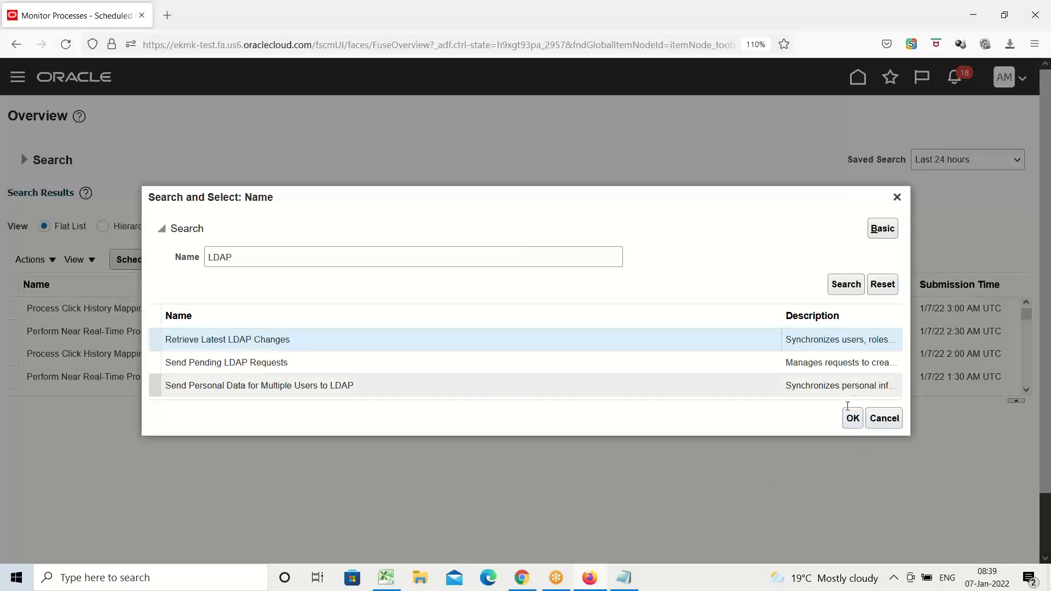
pyautogui.click(835, 383)
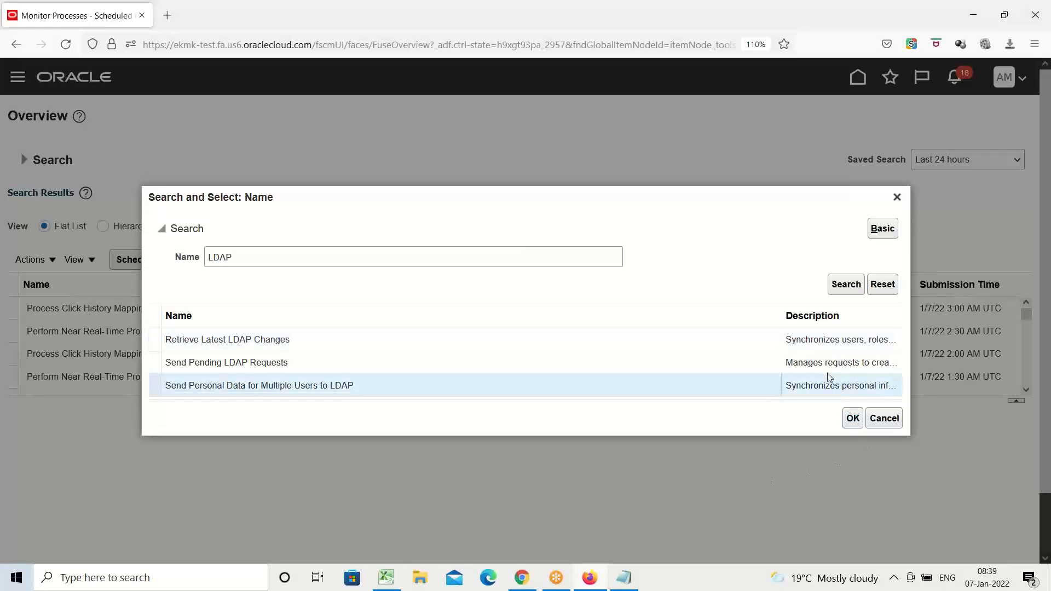
pyautogui.click(848, 420)
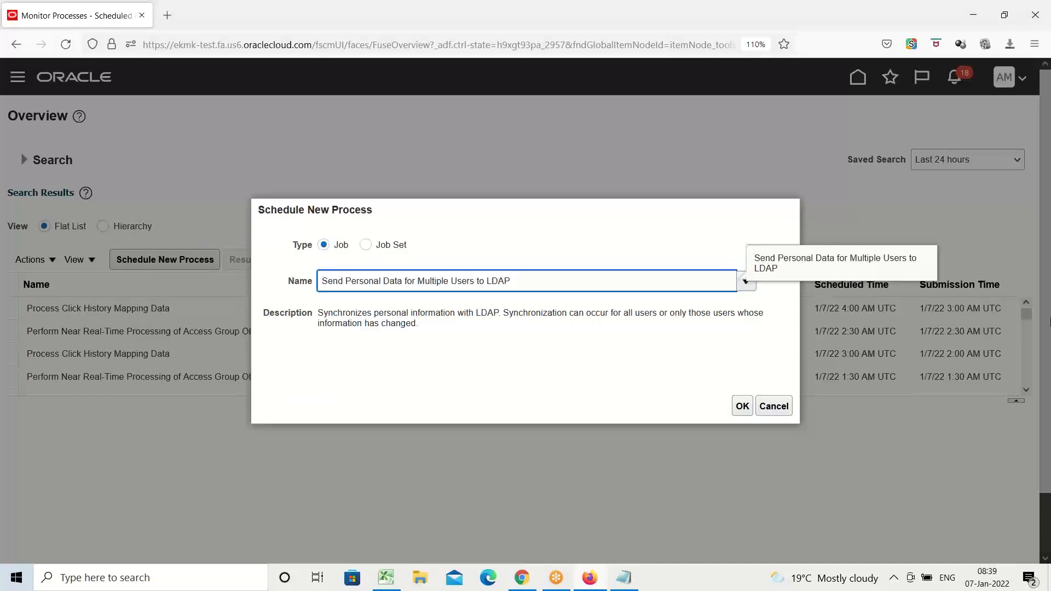
pyautogui.click(743, 406)
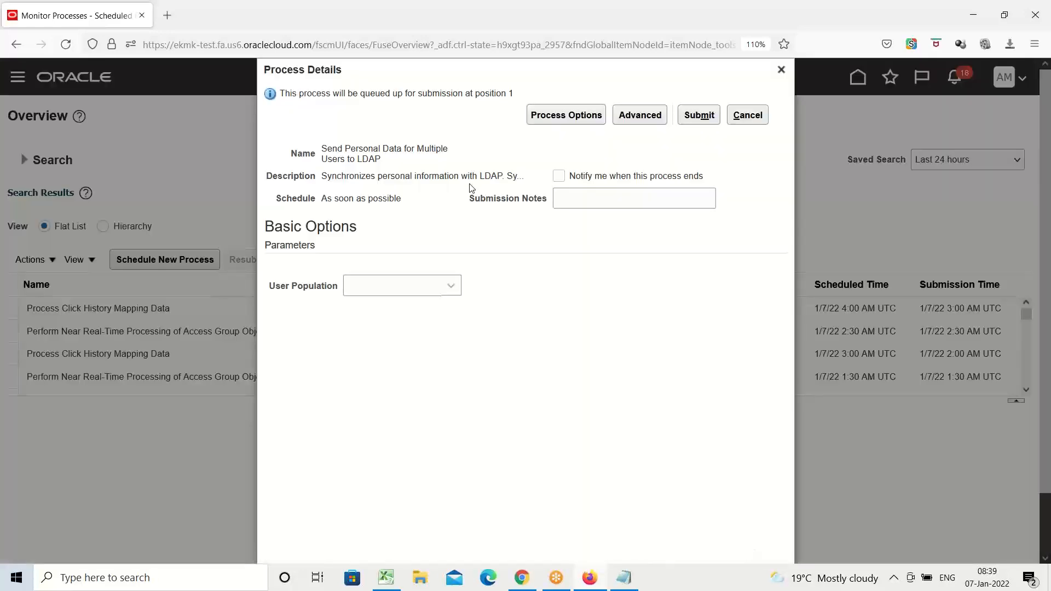
# Submit the Send Personal Data for Multiple Users to LDAP process and refresh the process list to check its status.
pyautogui.click(711, 115)
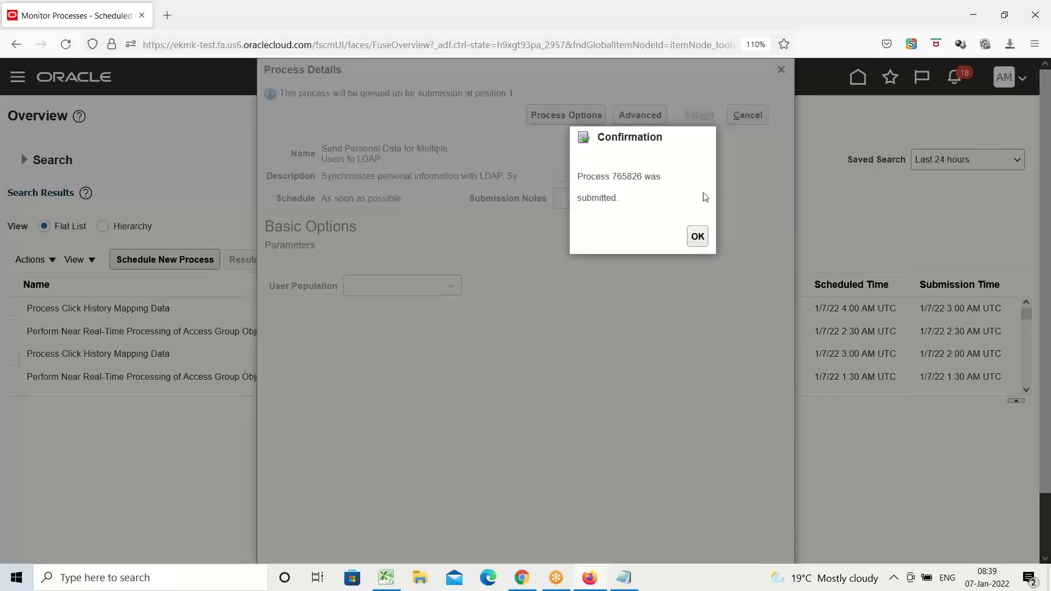
pyautogui.click(703, 245)
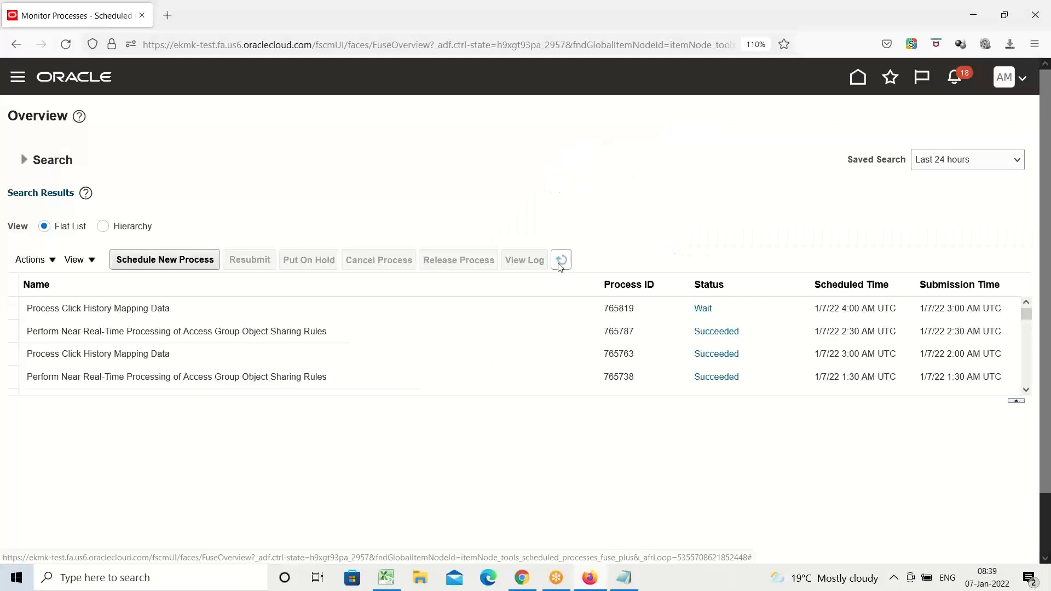
pyautogui.click(559, 265)
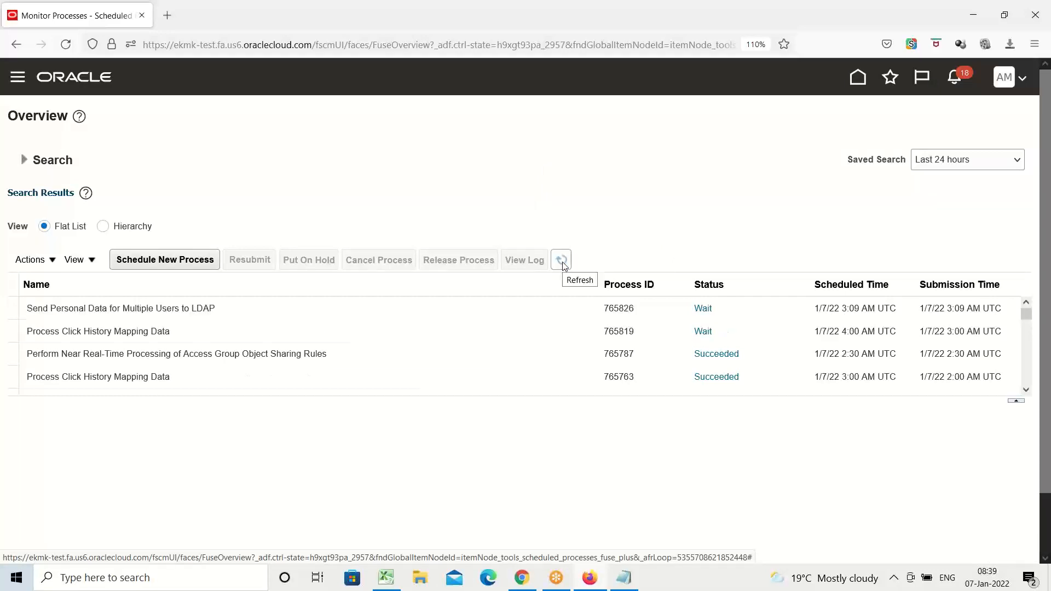
pyautogui.click(564, 265)
pyautogui.click(564, 262)
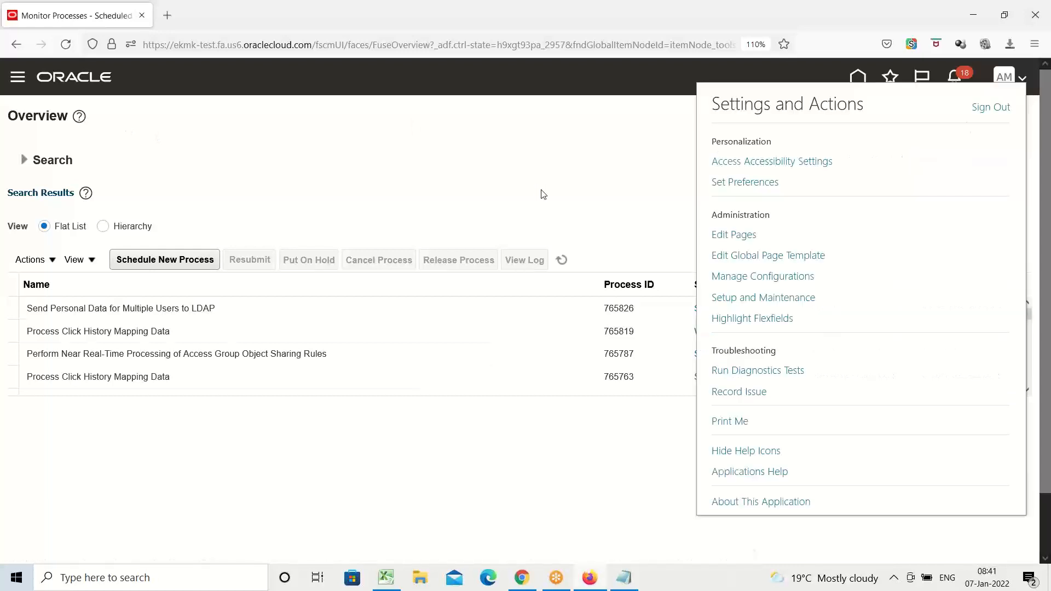
# Sign out of Oracle Applications Cloud, confirm the logout, and sign back in as AMEX with the saved credentials.
pyautogui.click(994, 111)
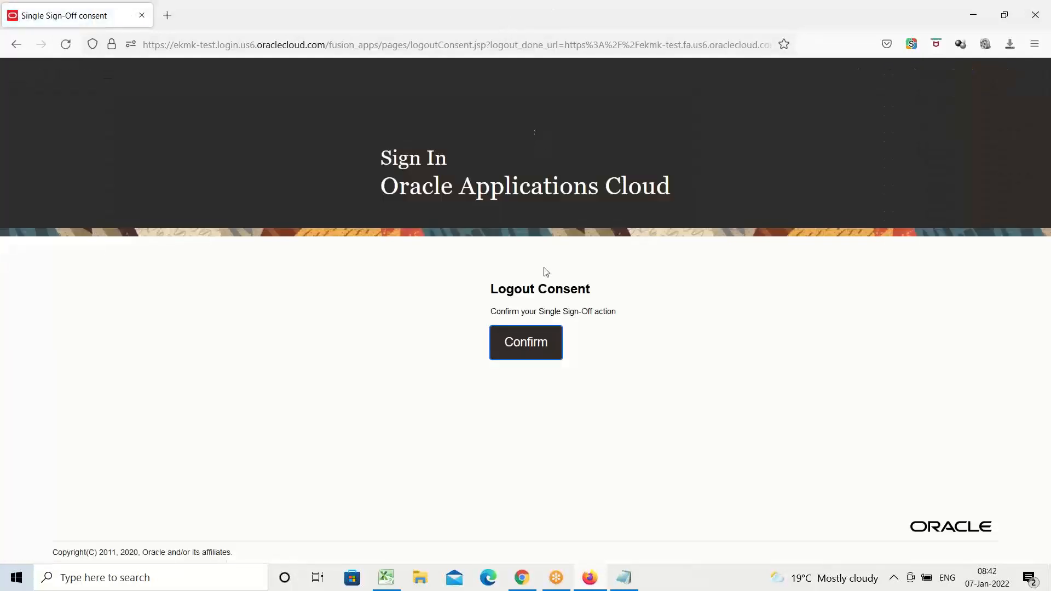
pyautogui.click(515, 351)
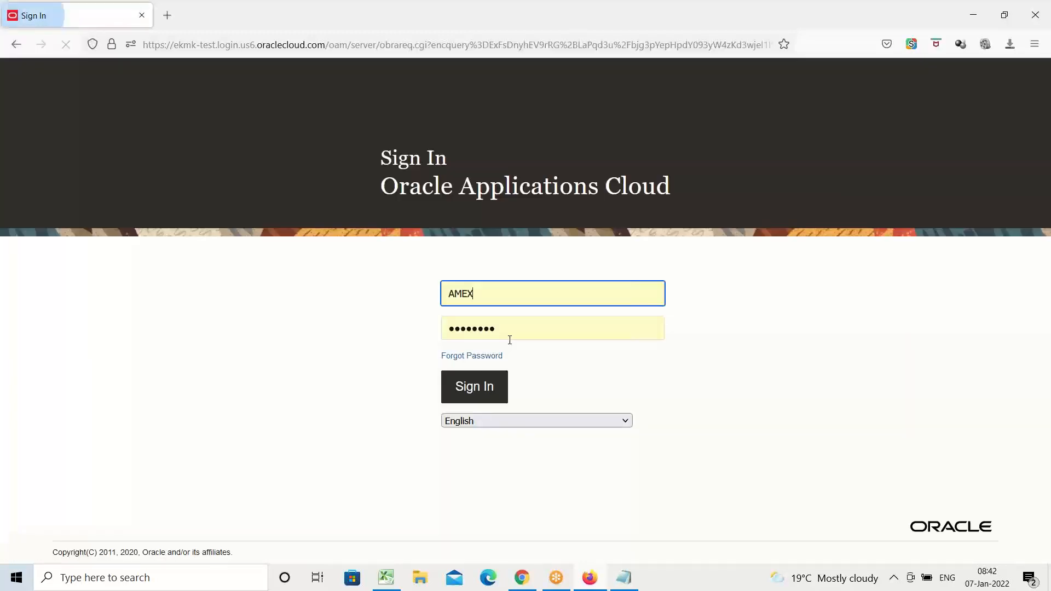
pyautogui.click(462, 390)
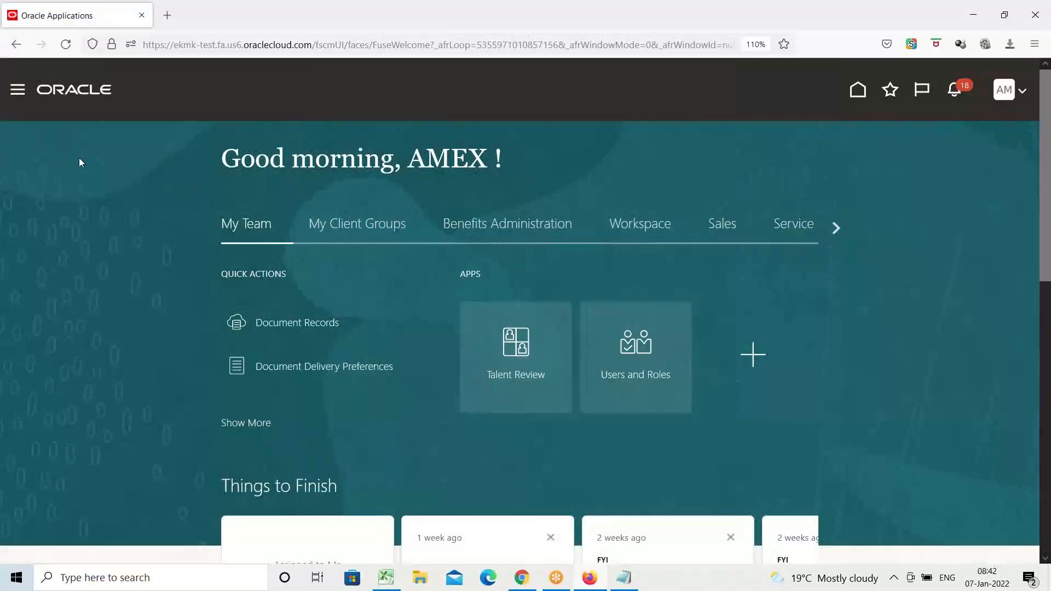
# Open the Assets work area under Fixed Assets.
pyautogui.click(18, 89)
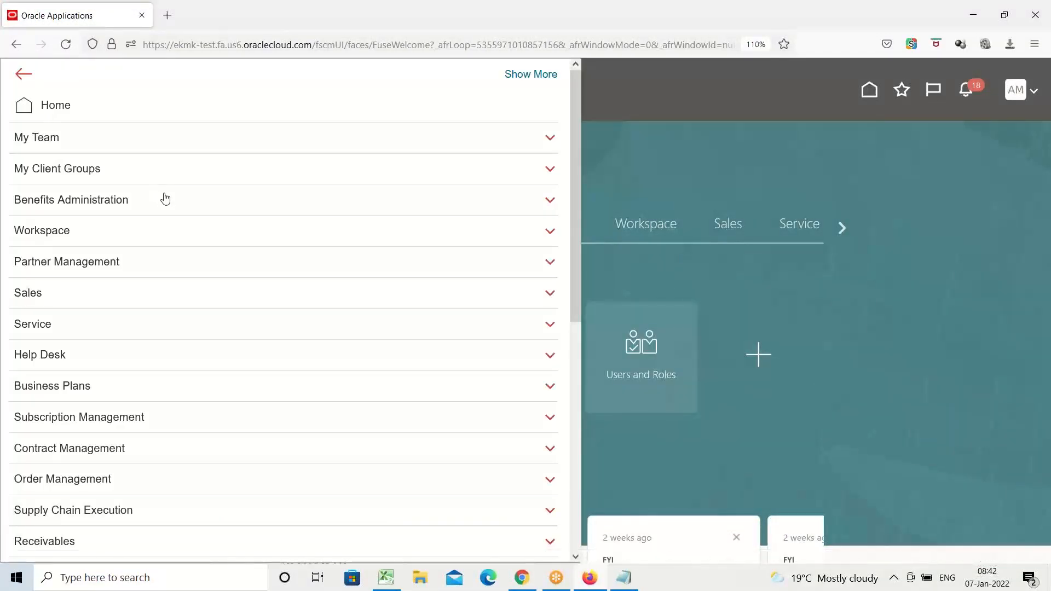
pyautogui.scroll(-3, 166, 198)
pyautogui.scroll(-5, 166, 198)
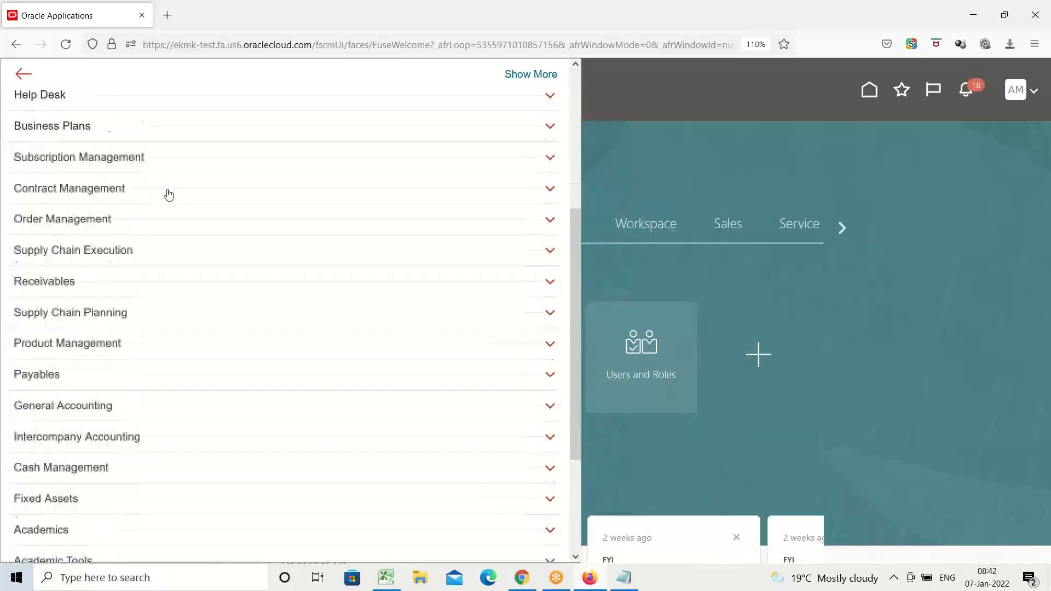
pyautogui.scroll(-3, 168, 194)
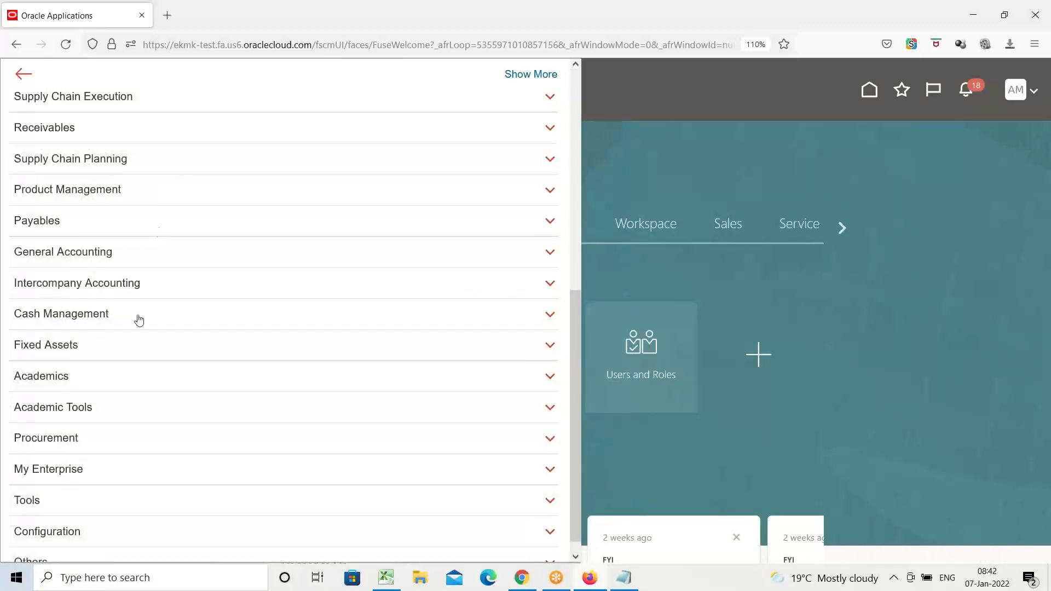
pyautogui.click(57, 346)
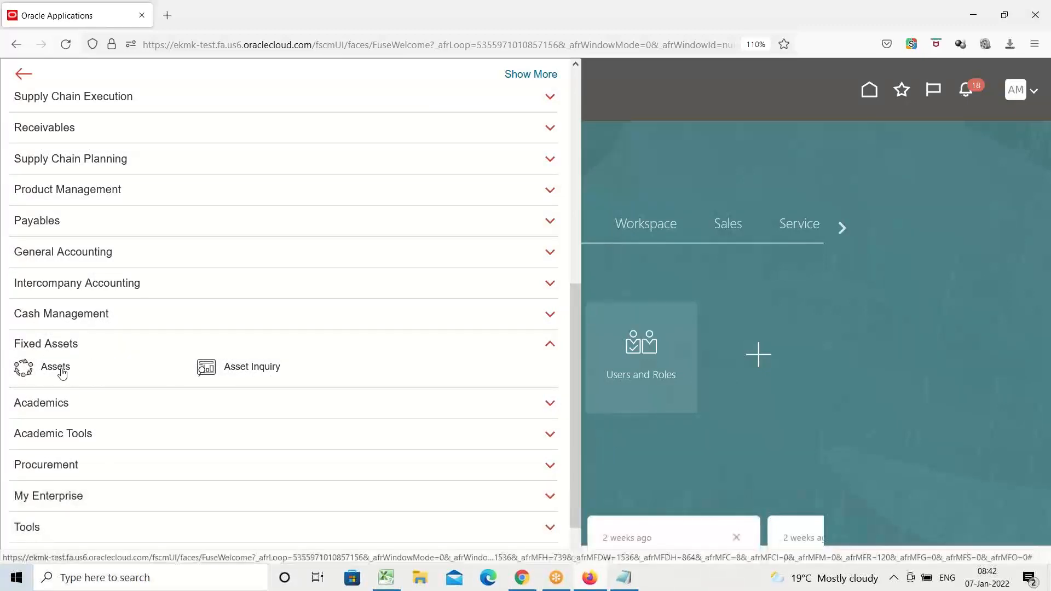
pyautogui.click(61, 369)
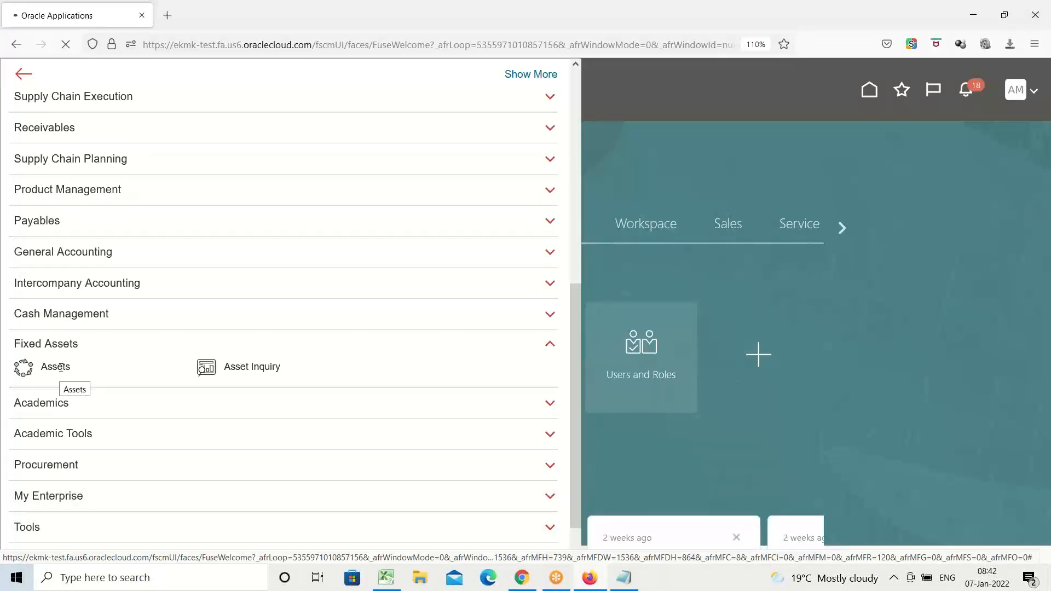
pyautogui.click(55, 367)
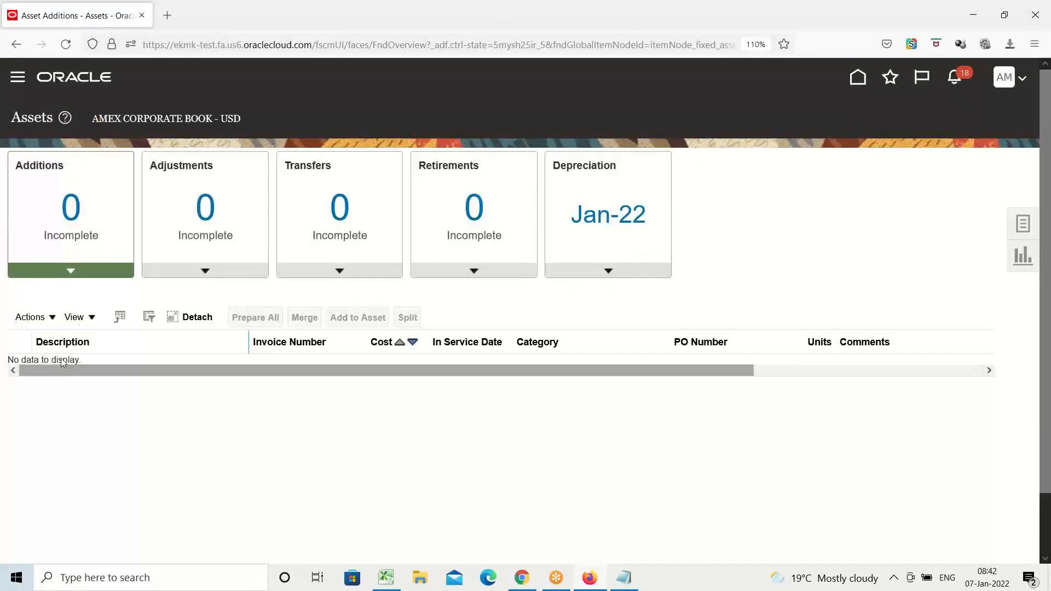
# Examine the active asset book, the open depreciation period, and the Depreciation period details, including completed additions and retirements.
pyautogui.moveTo(94, 118); pyautogui.dragTo(194, 129)
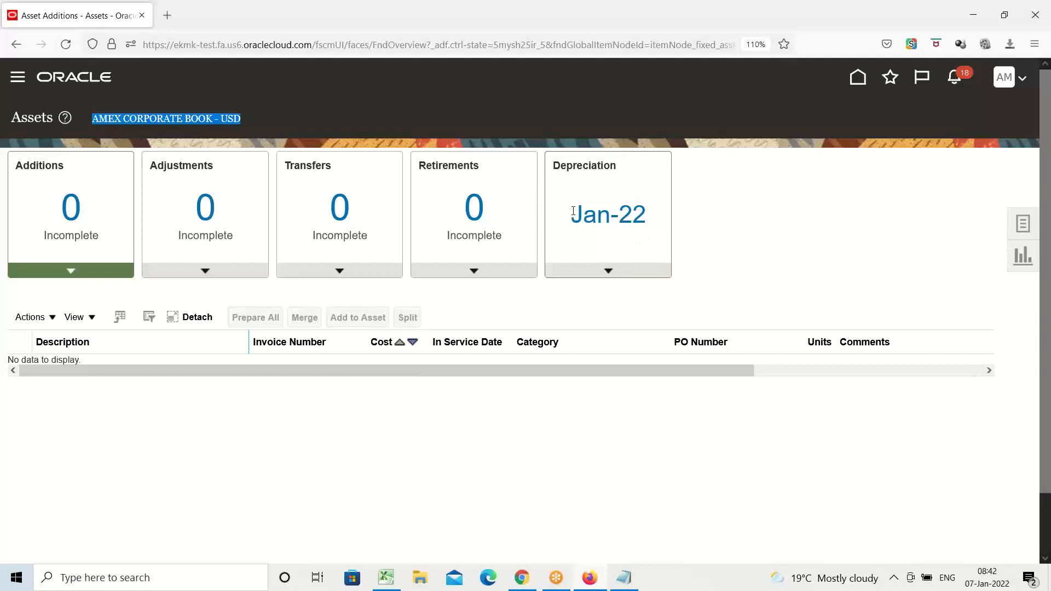
pyautogui.moveTo(571, 215); pyautogui.dragTo(653, 217)
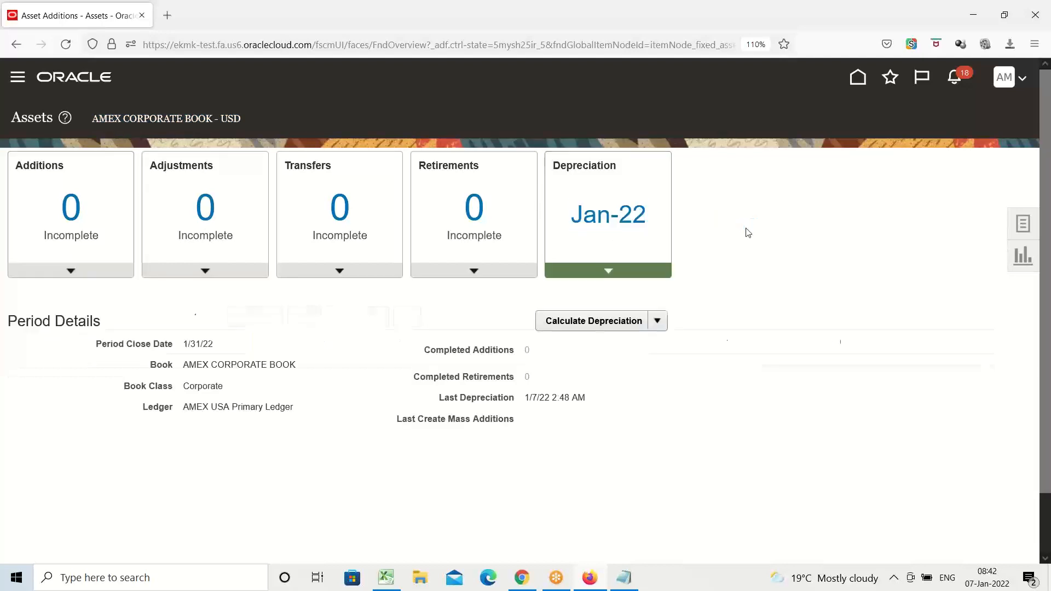
pyautogui.tripleClick(588, 219)
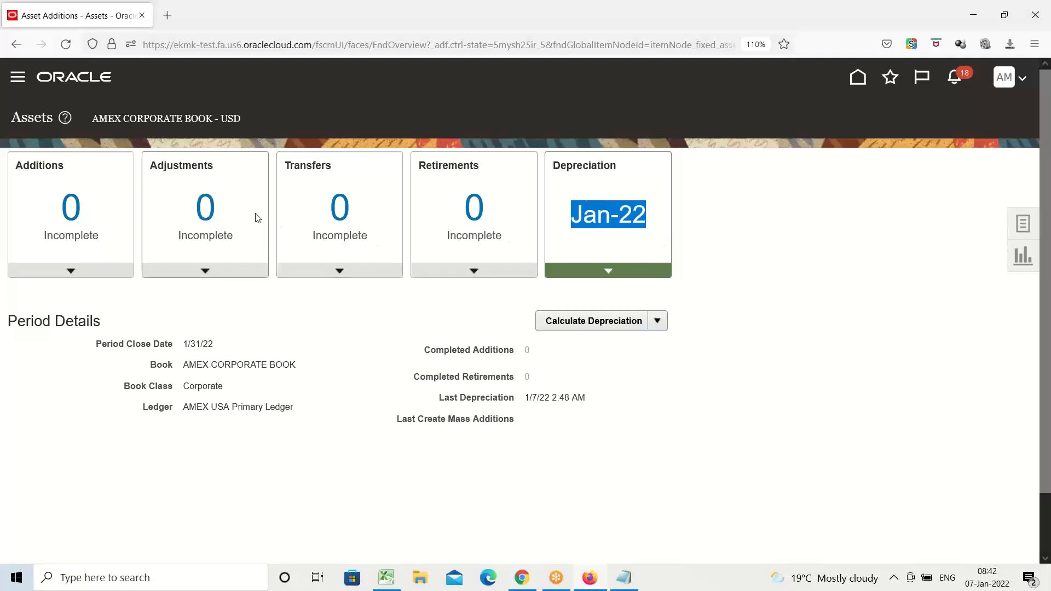
pyautogui.click(158, 111)
pyautogui.tripleClick(159, 116)
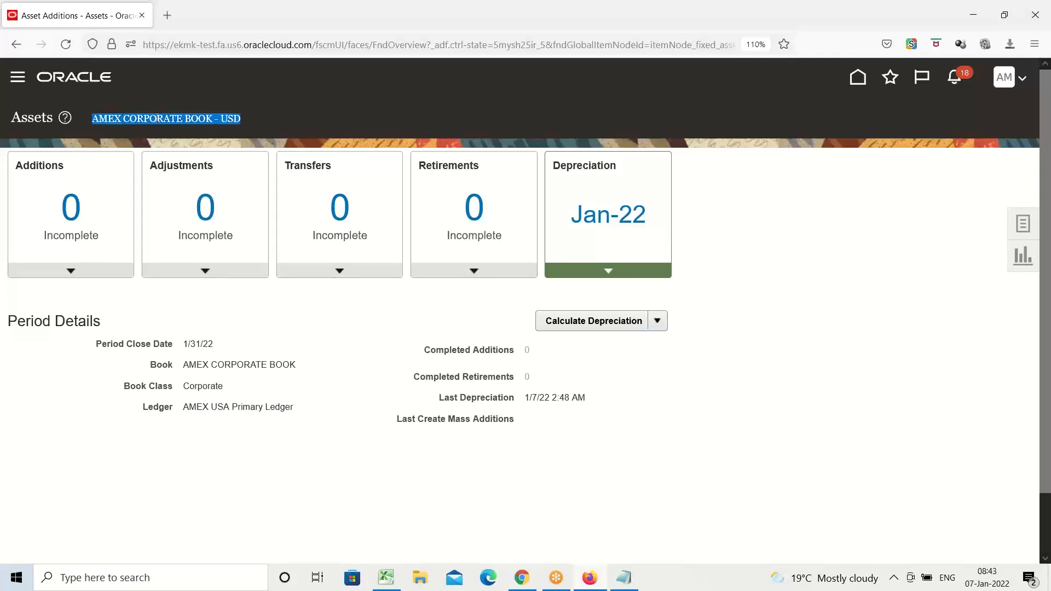
pyautogui.moveTo(655, 219); pyautogui.dragTo(570, 219)
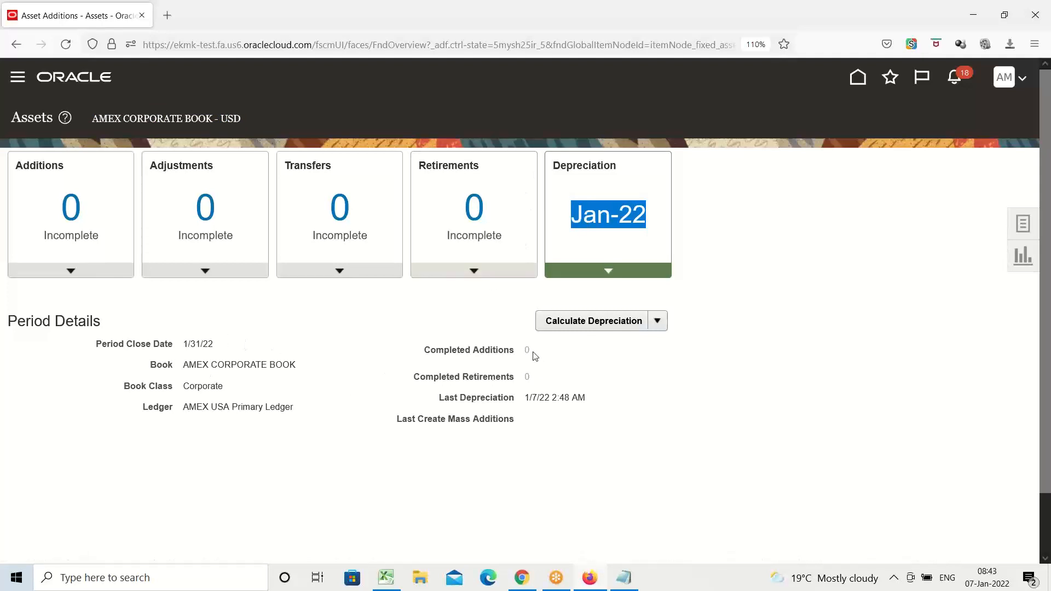
pyautogui.moveTo(533, 353); pyautogui.dragTo(520, 355)
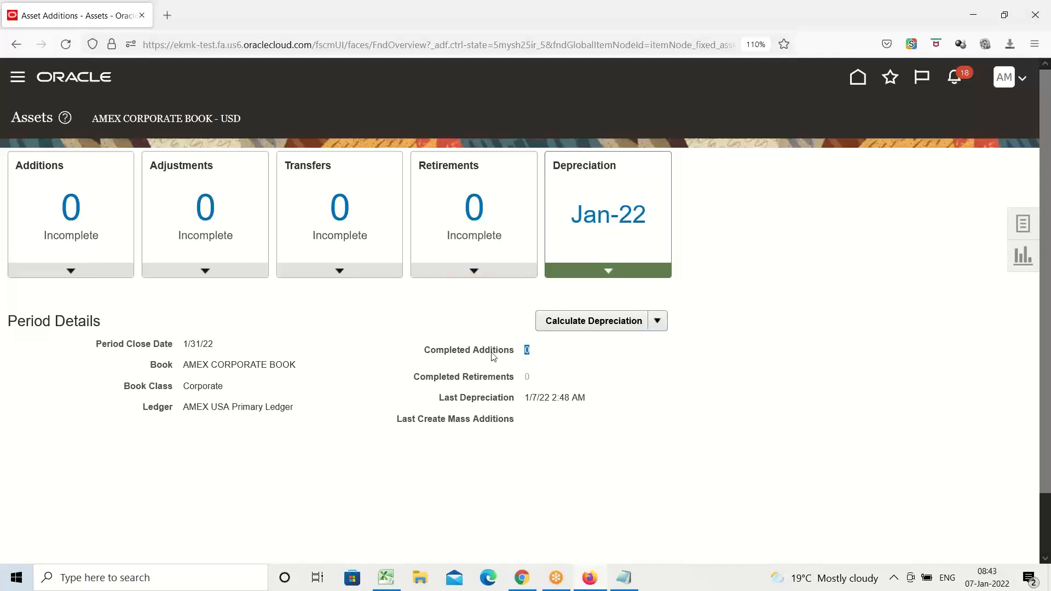
pyautogui.click(528, 353)
pyautogui.moveTo(528, 384); pyautogui.dragTo(521, 377)
pyautogui.click(959, 242)
pyautogui.tripleClick(167, 119)
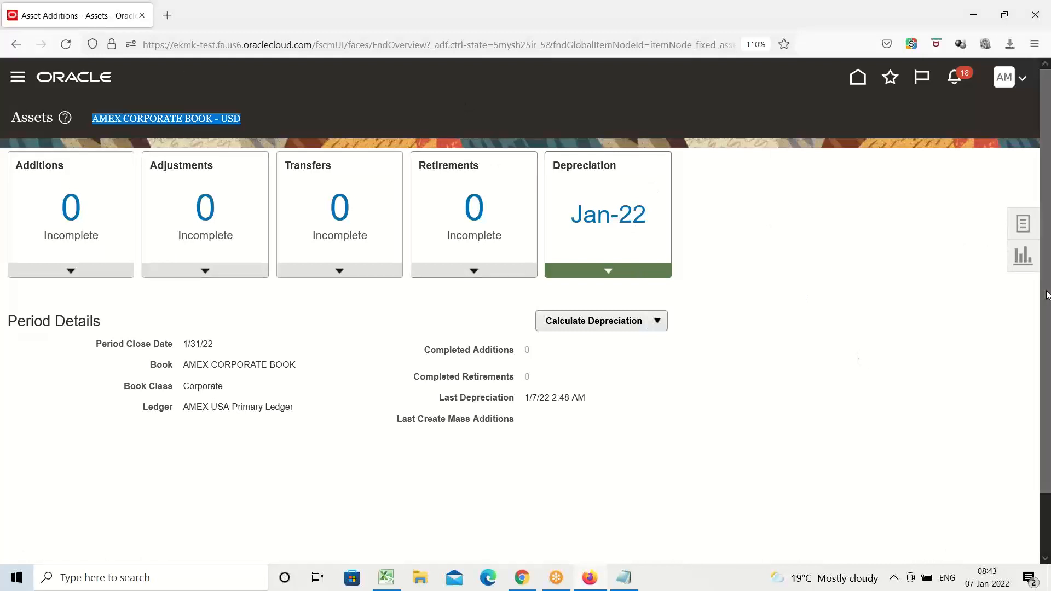
pyautogui.click(830, 333)
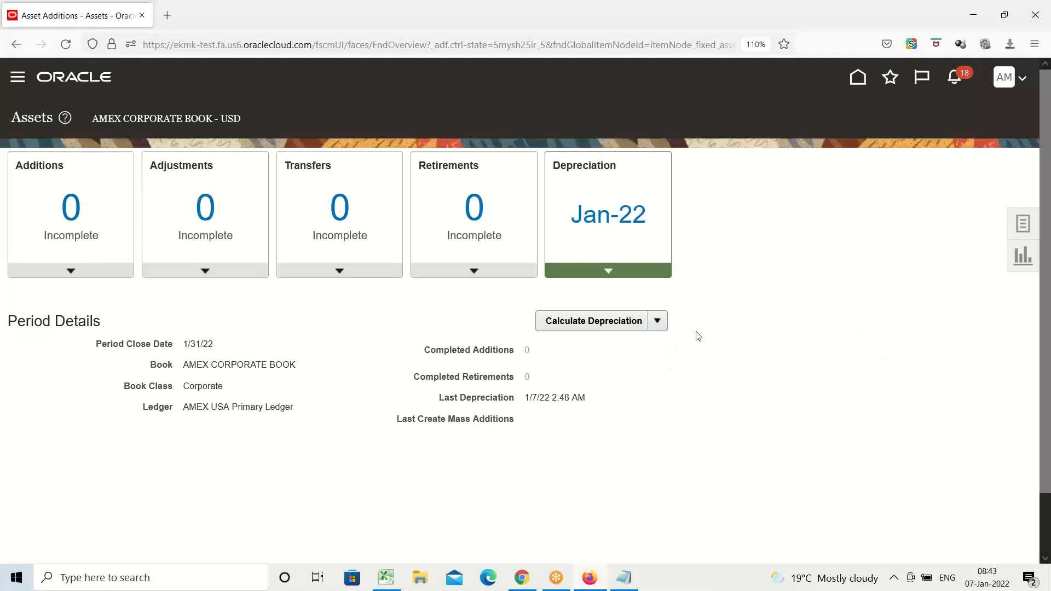
# Start adding an asset in AMEX CORPORATE BOOK and choose AMEX BUILDINGS as the major category segment and Office Buildings as the minor.
pyautogui.click(1023, 229)
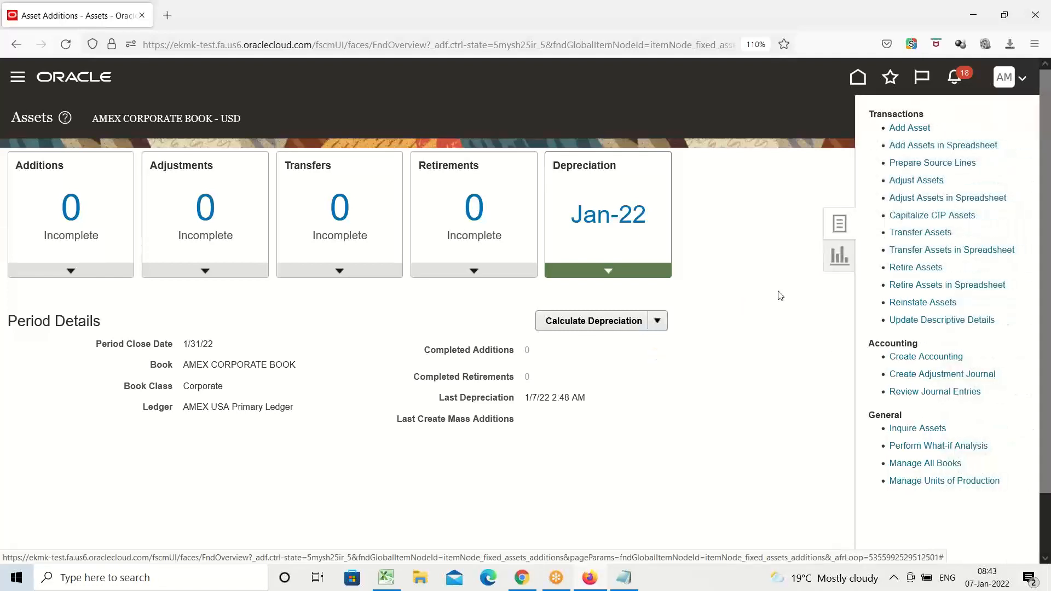
pyautogui.click(910, 128)
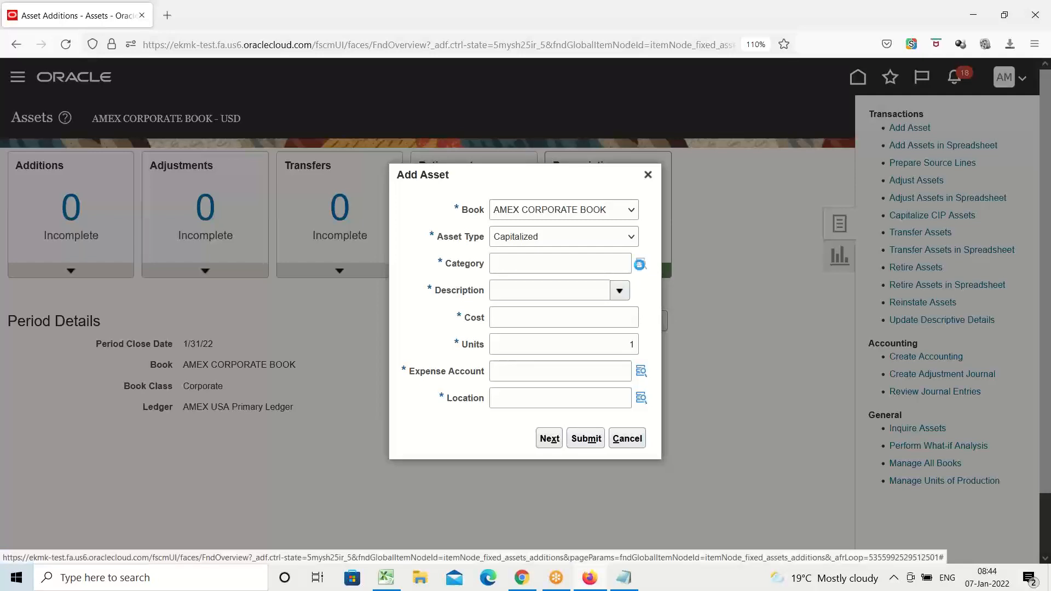
pyautogui.click(639, 265)
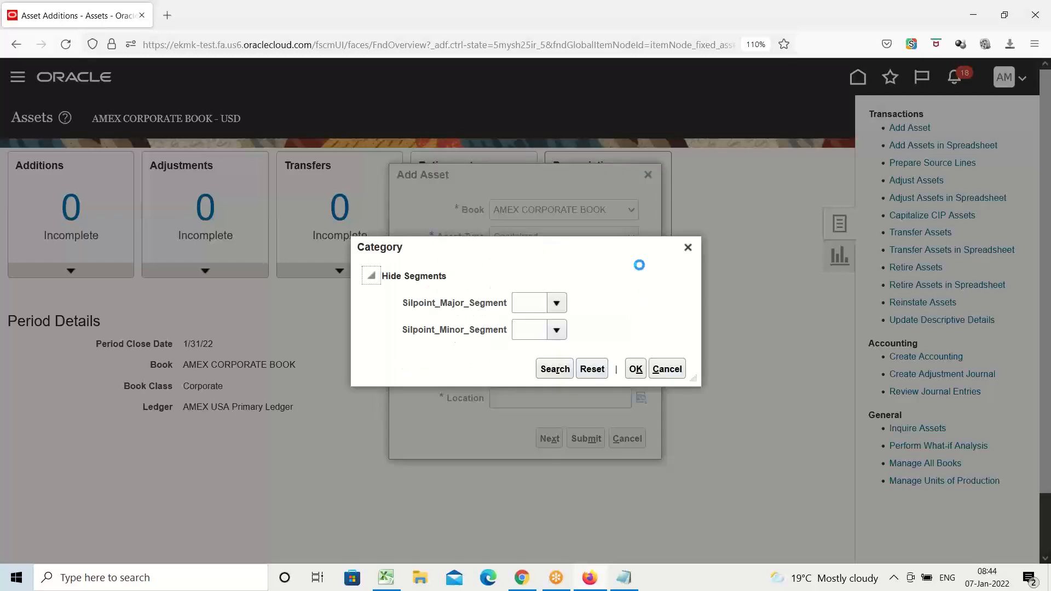
pyautogui.click(555, 303)
pyautogui.click(557, 330)
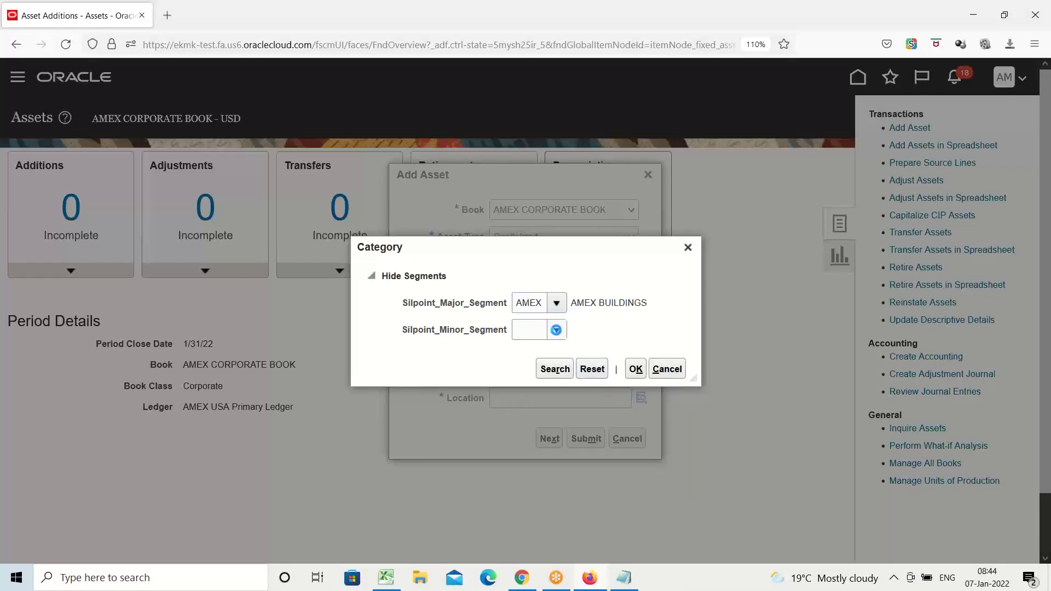
pyautogui.click(556, 331)
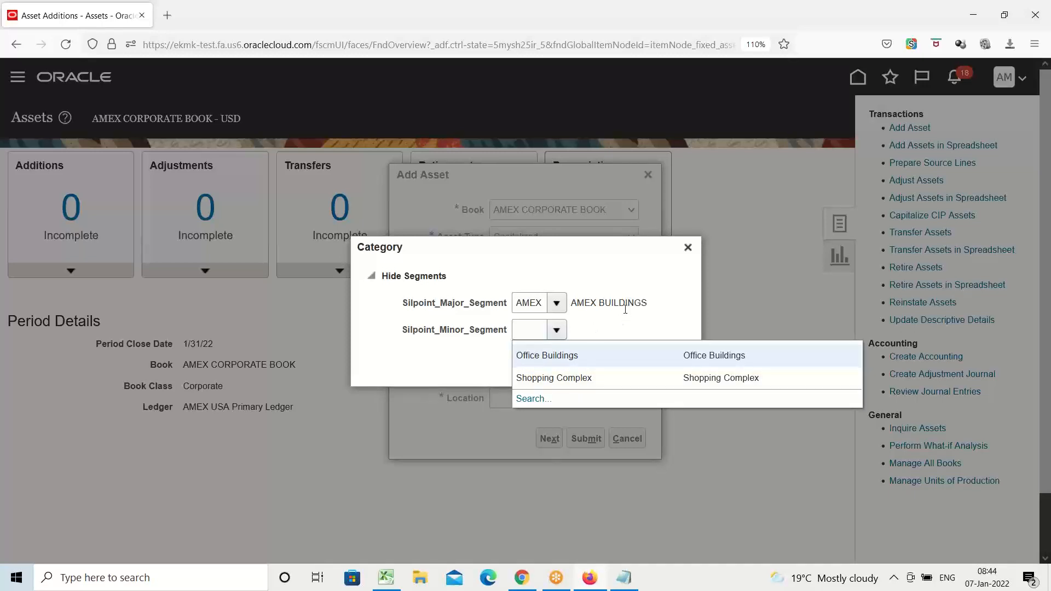
pyautogui.click(538, 357)
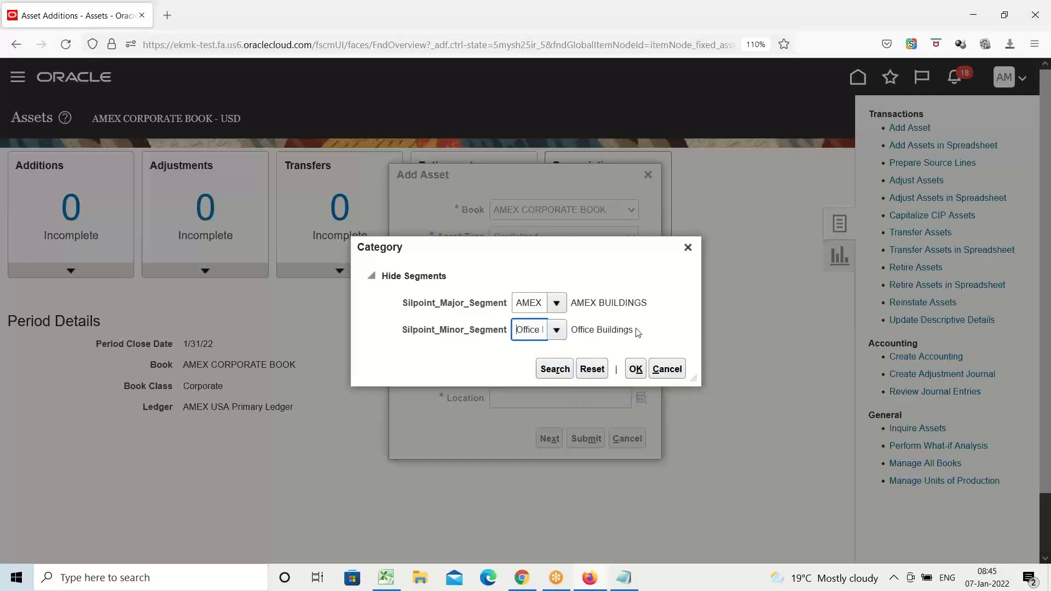
# Try to use Shopping Complex as the minor category segment with AMEX BUILDINGS.
pyautogui.click(557, 330)
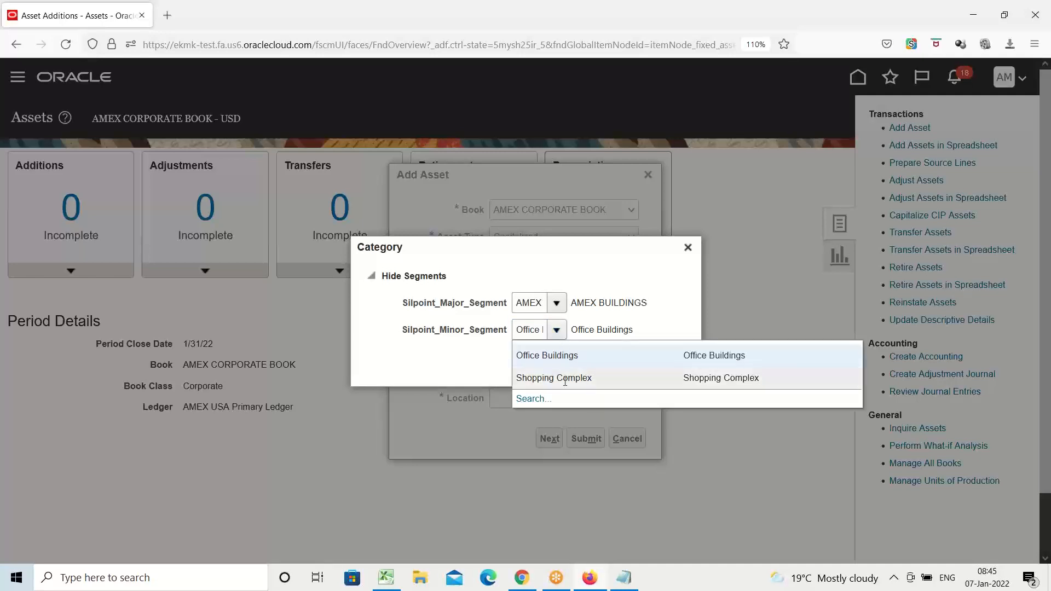
pyautogui.click(563, 378)
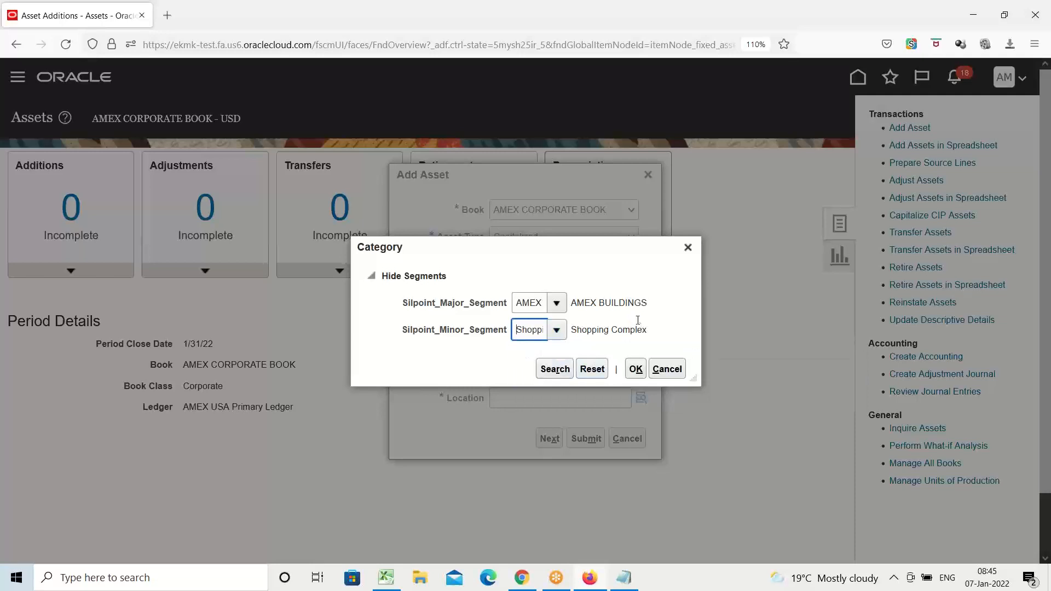
pyautogui.click(635, 371)
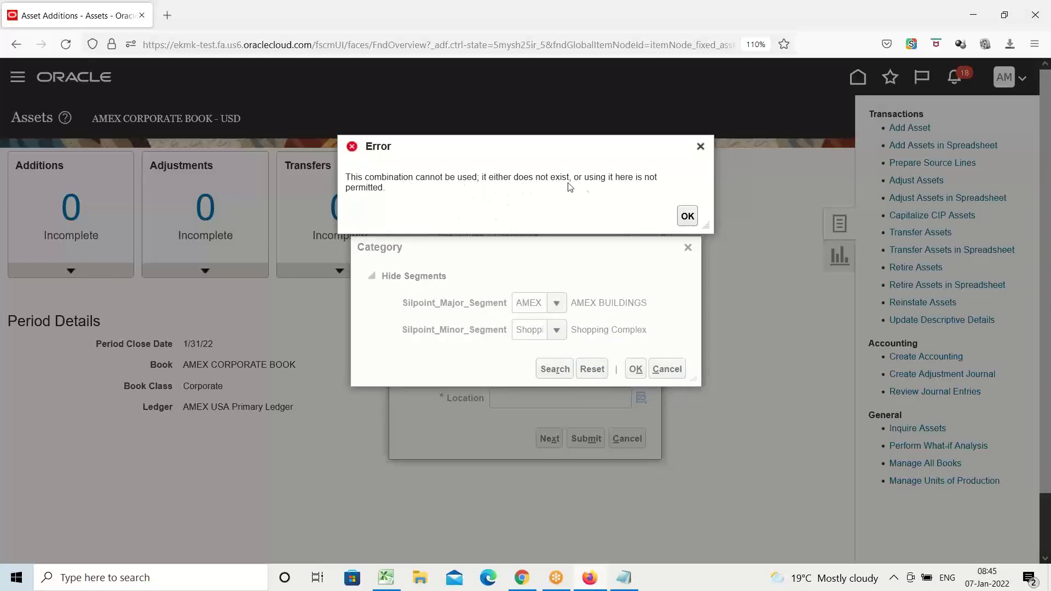
pyautogui.click(701, 147)
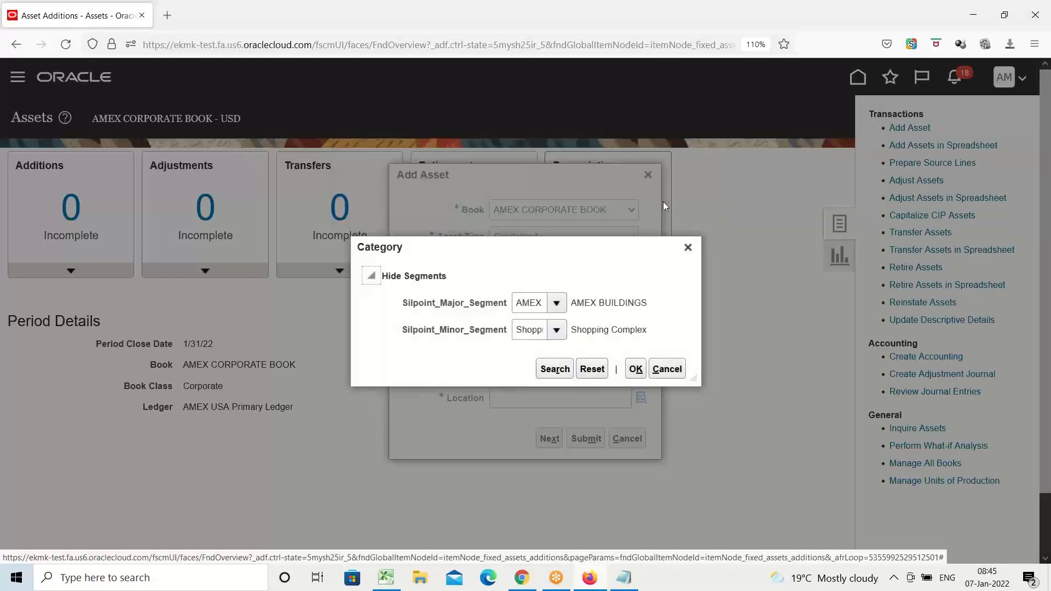
# Set the minor category segment to Office Buildings and apply the category to the new asset.
pyautogui.click(557, 331)
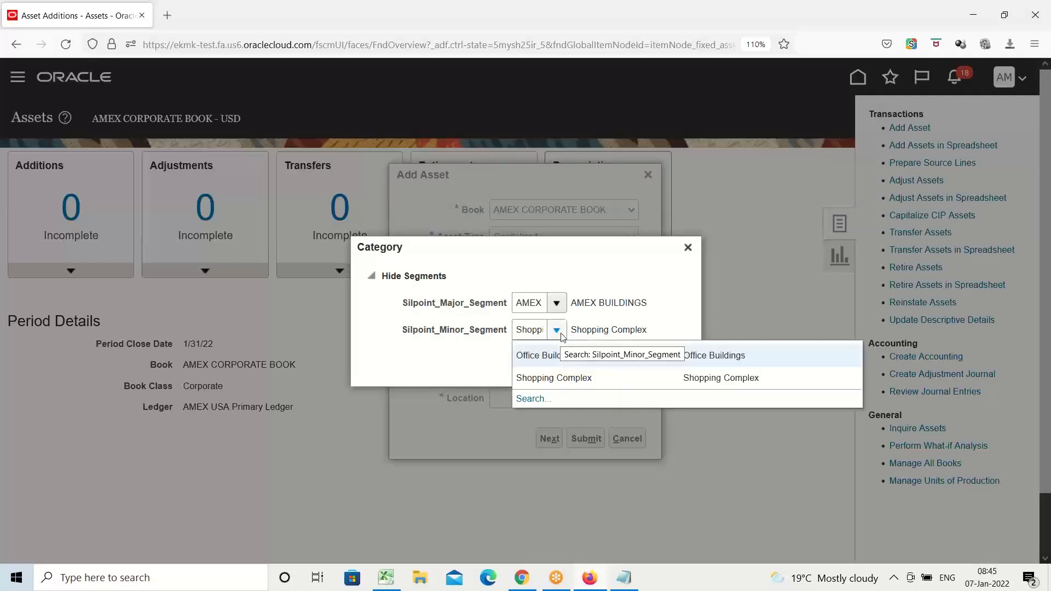
pyautogui.click(533, 356)
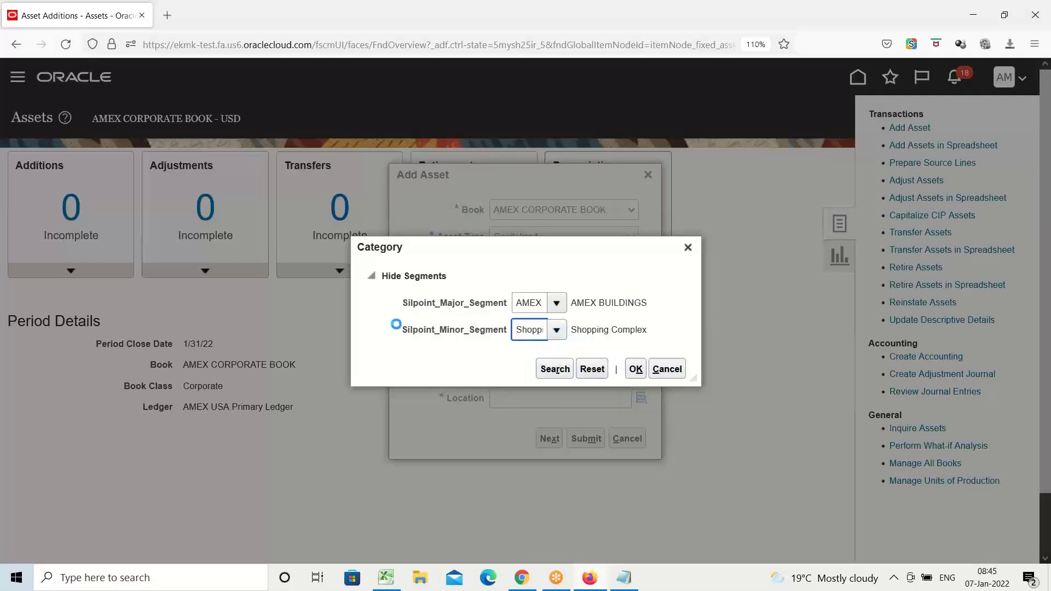
pyautogui.click(635, 369)
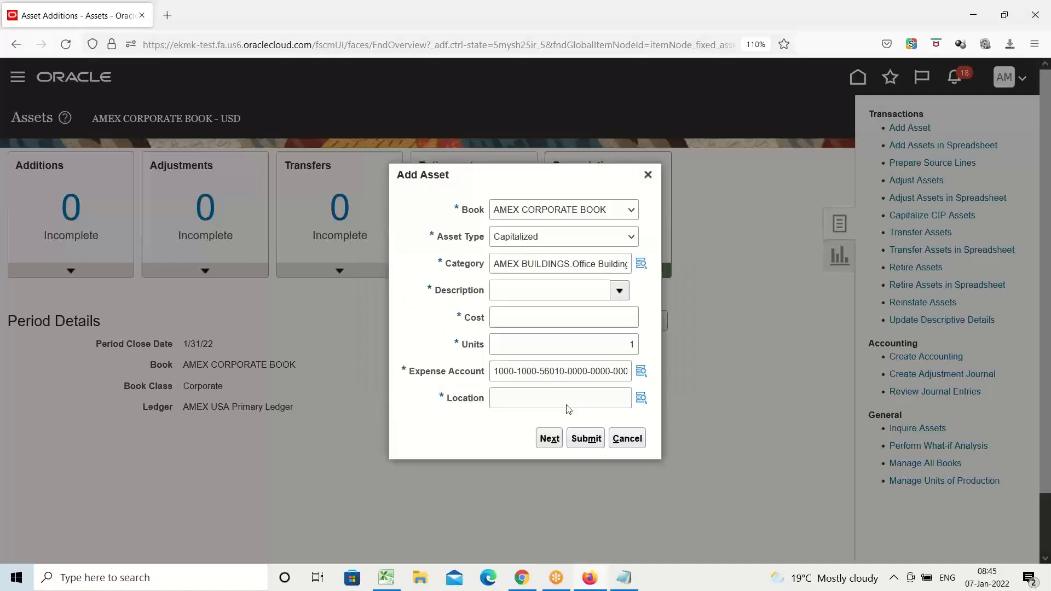
# Enter DLF Building as the asset description and set the cost to 2,500,000.
pyautogui.click(549, 289)
pyautogui.write('DLF Bui')
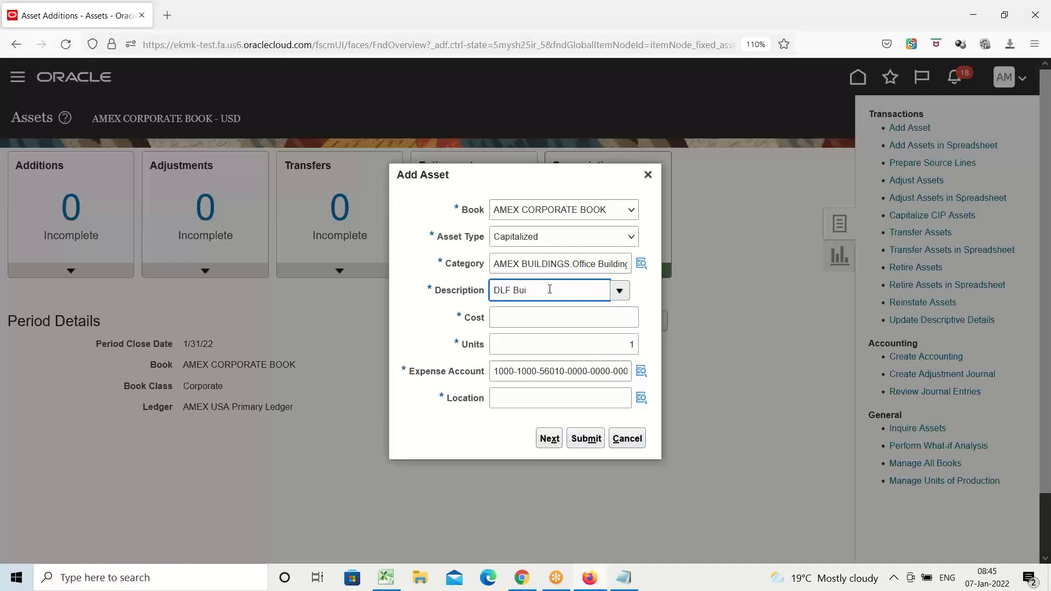
pyautogui.write('lding')
pyautogui.click(556, 311)
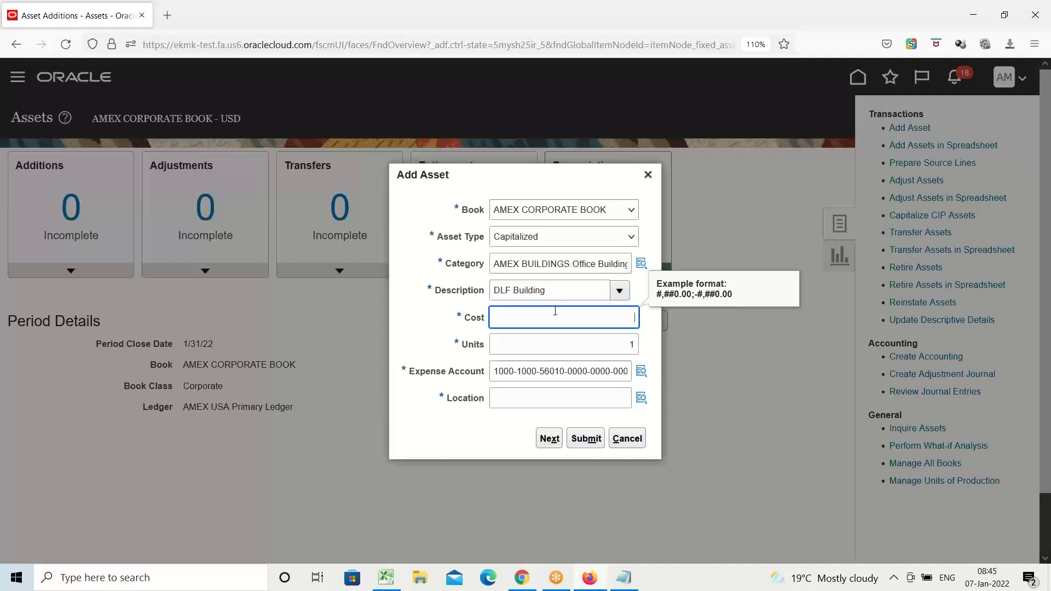
pyautogui.write('2500000')
pyautogui.press('Tab')
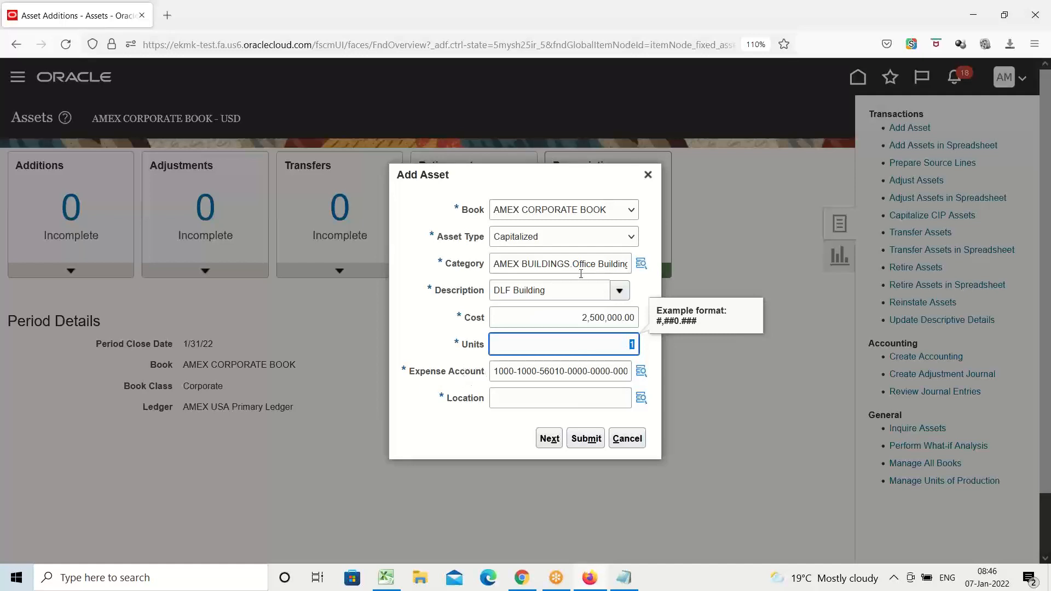
# Review the asset's category and the segments of its expense account, especially the natural account.
pyautogui.tripleClick(552, 265)
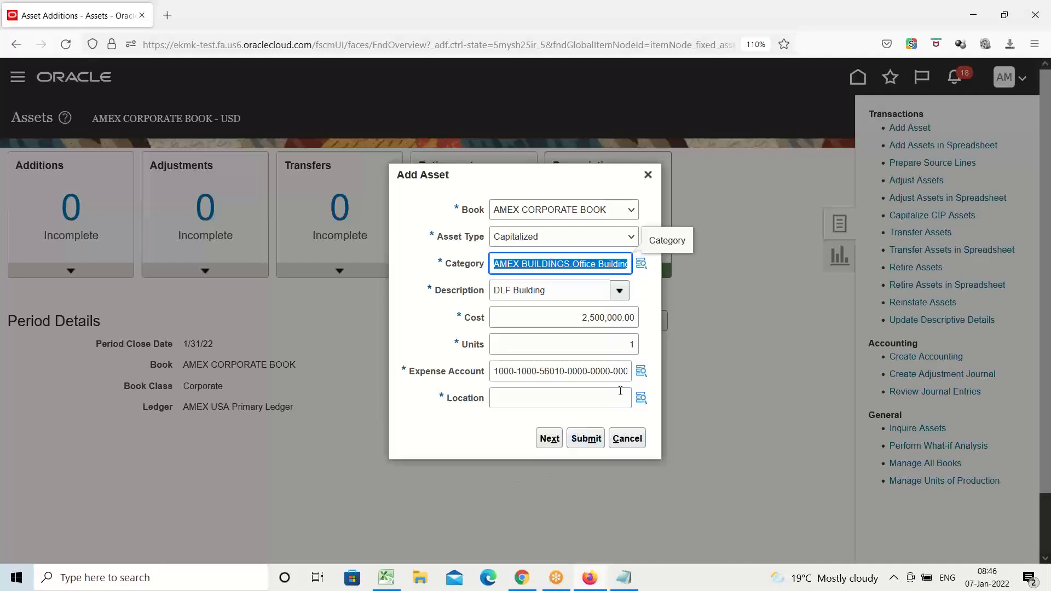
pyautogui.click(641, 374)
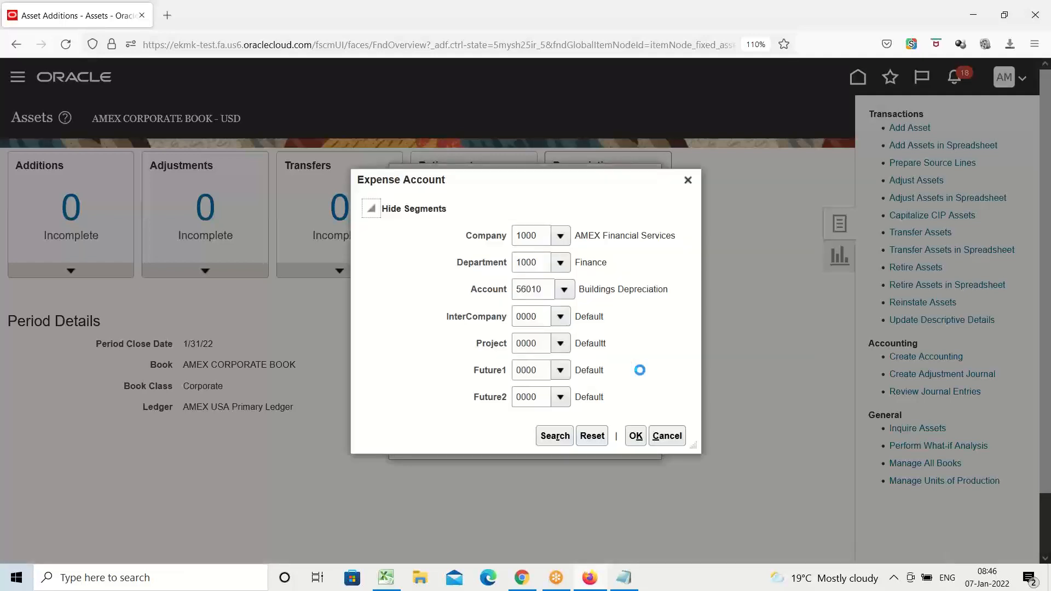
pyautogui.tripleClick(623, 290)
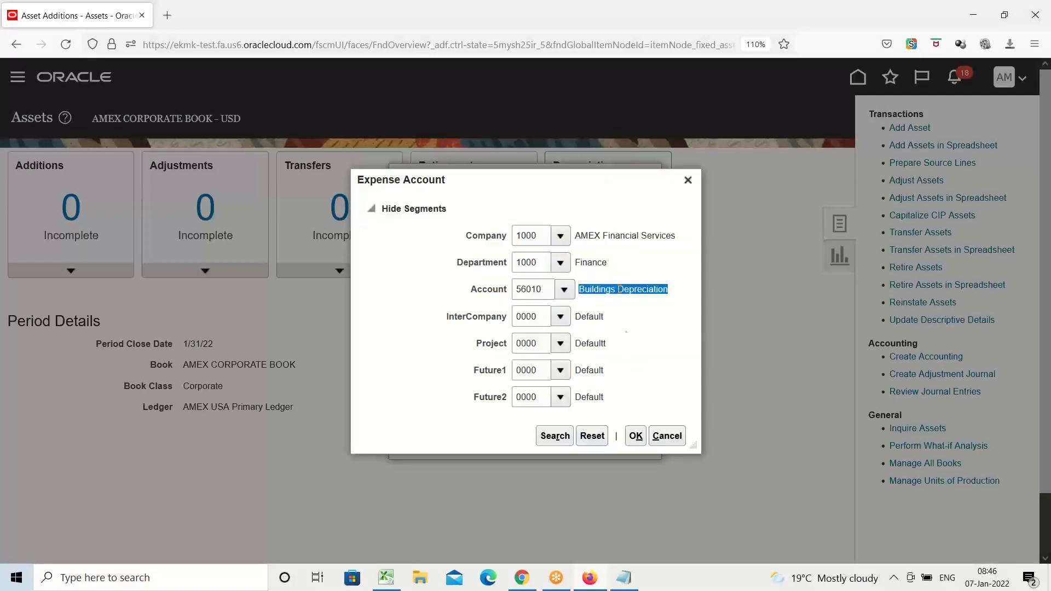
pyautogui.click(689, 181)
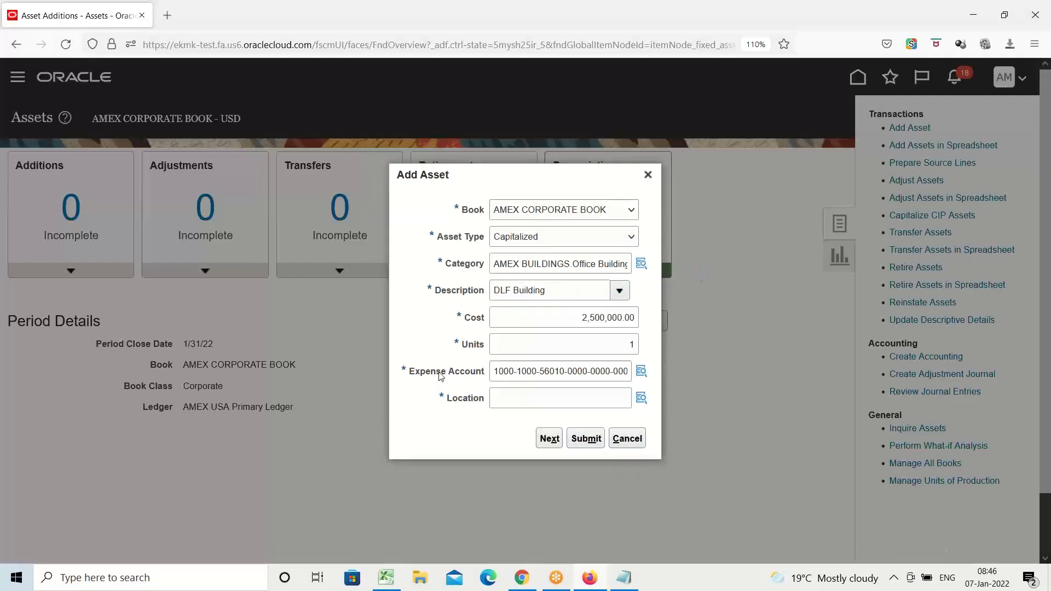
# Set the asset location to United States, Texas, New York and continue to the detailed asset entry page.
pyautogui.click(533, 394)
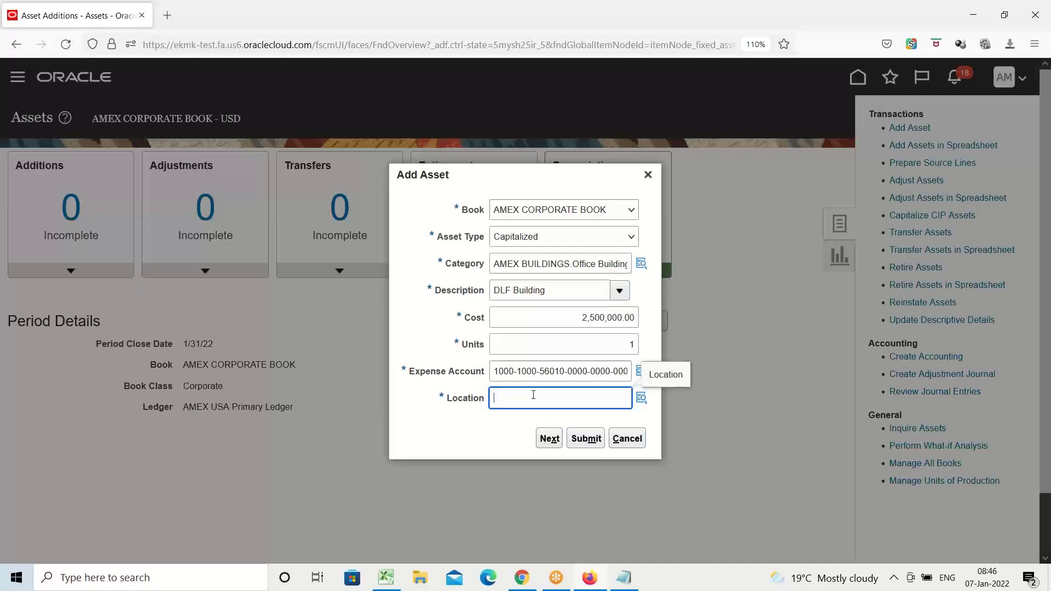
pyautogui.click(642, 398)
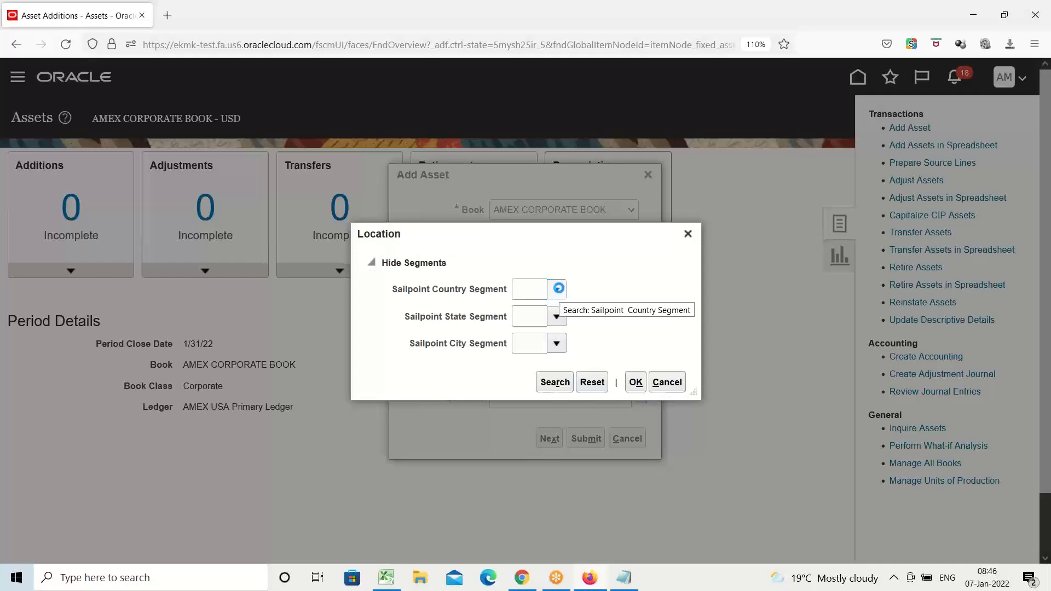
pyautogui.click(558, 291)
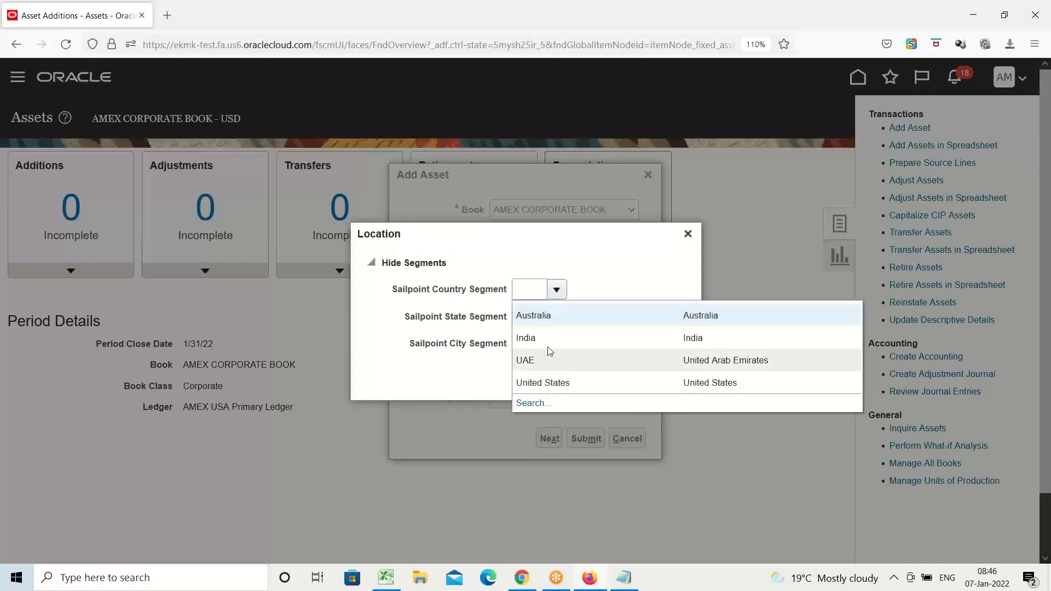
pyautogui.click(551, 382)
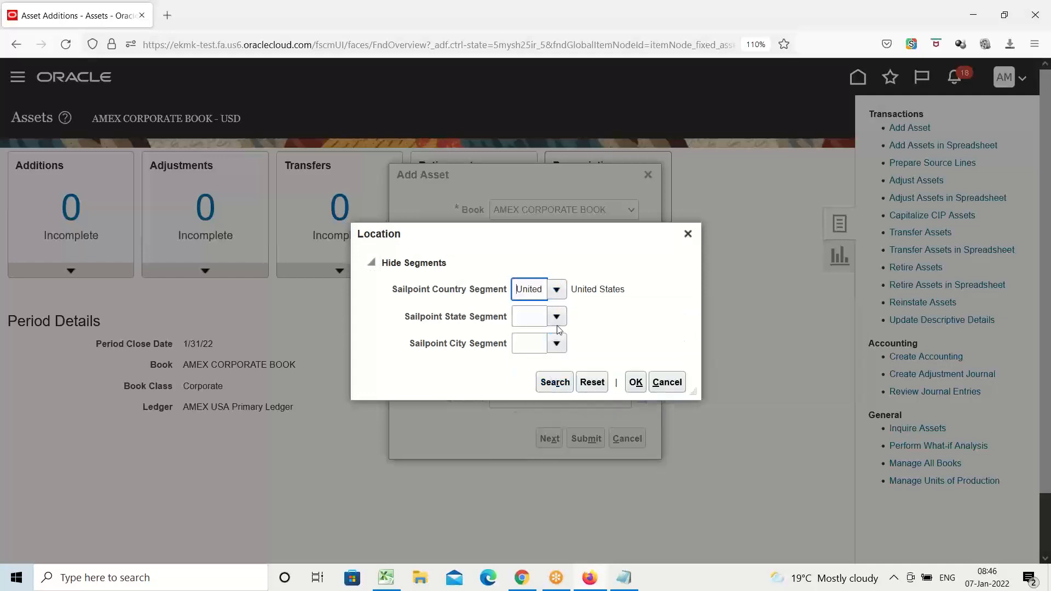
pyautogui.click(557, 317)
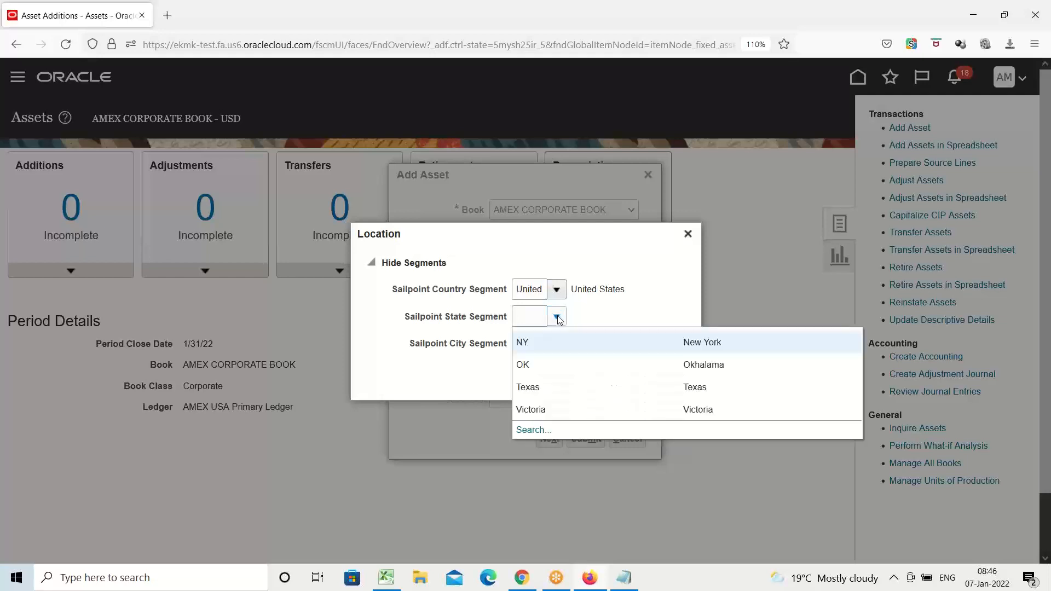
pyautogui.click(539, 391)
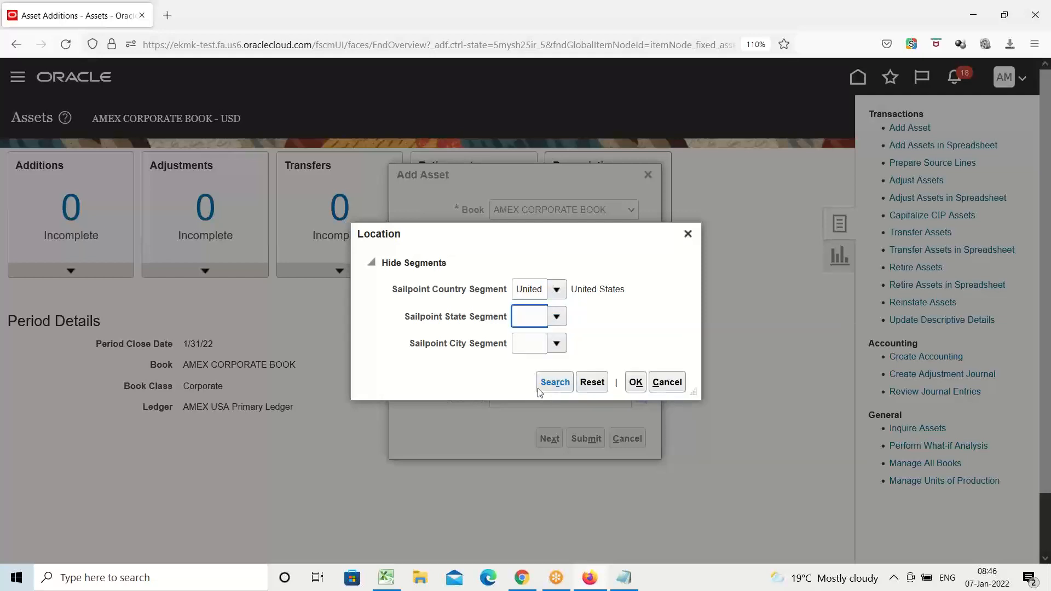
pyautogui.click(556, 343)
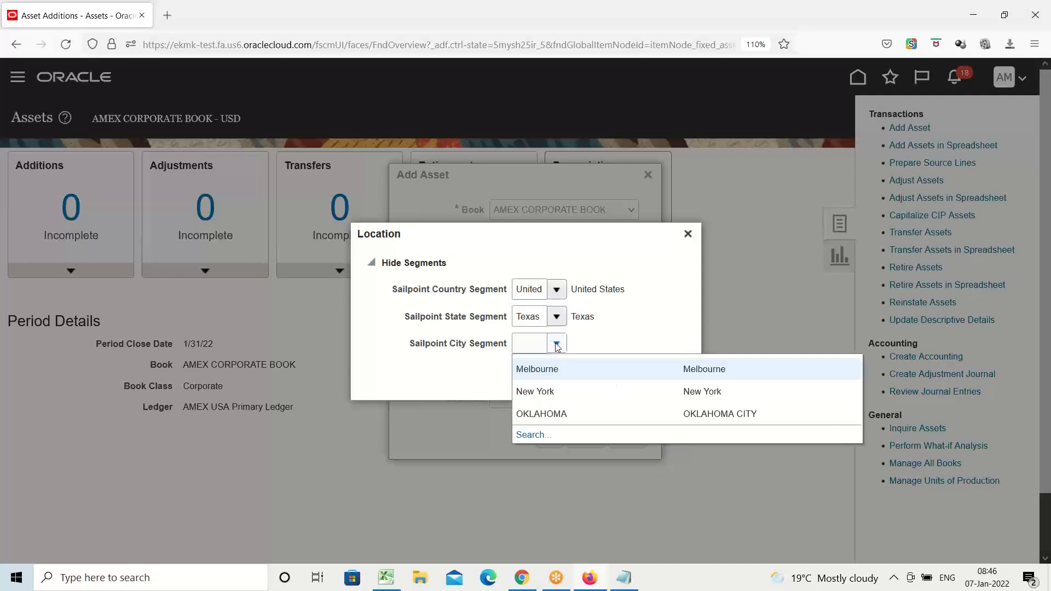
pyautogui.click(551, 394)
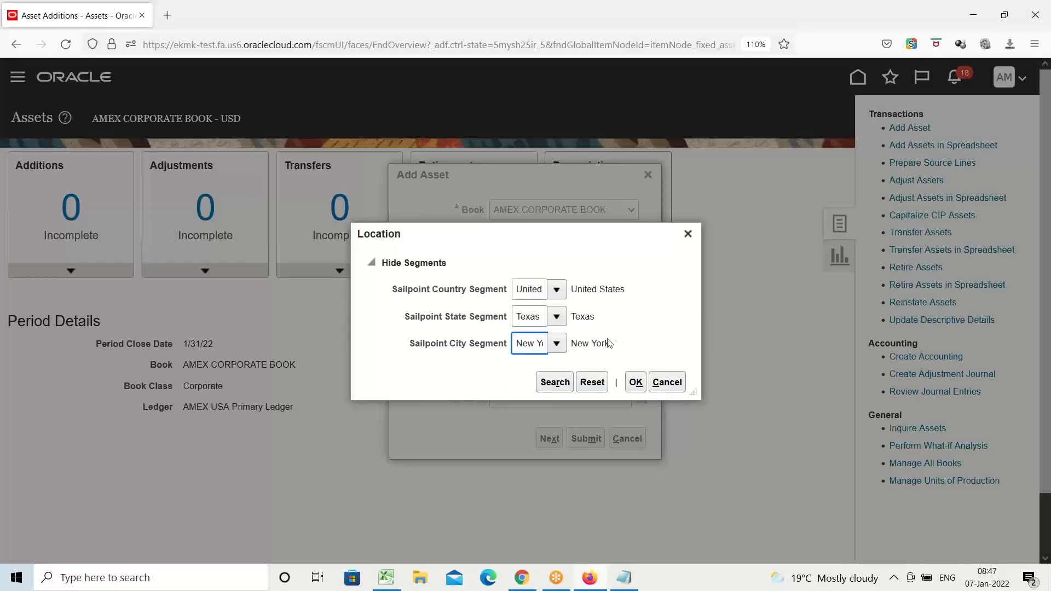
pyautogui.click(635, 382)
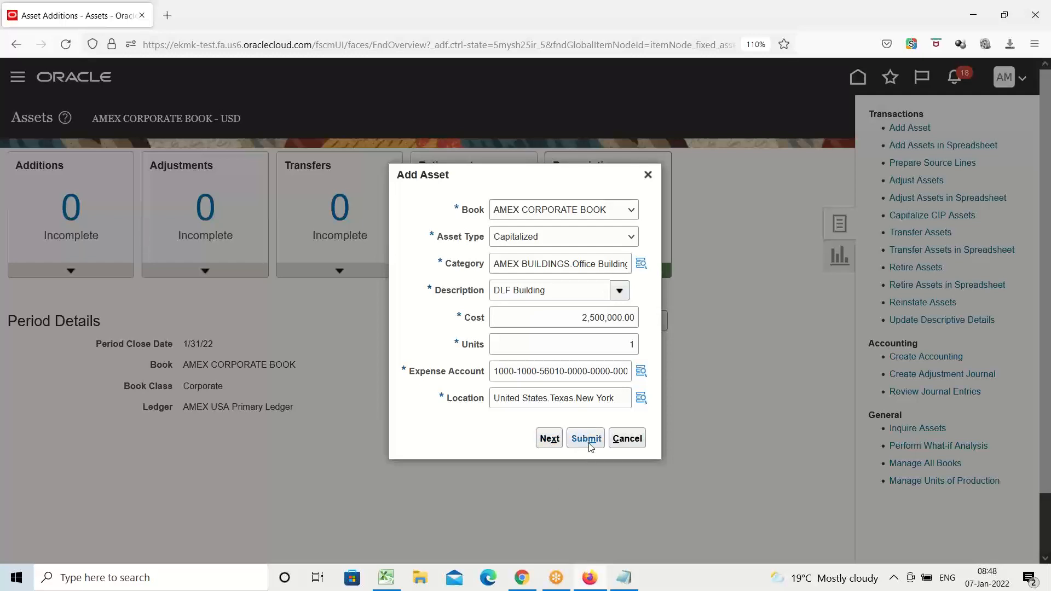
pyautogui.click(548, 441)
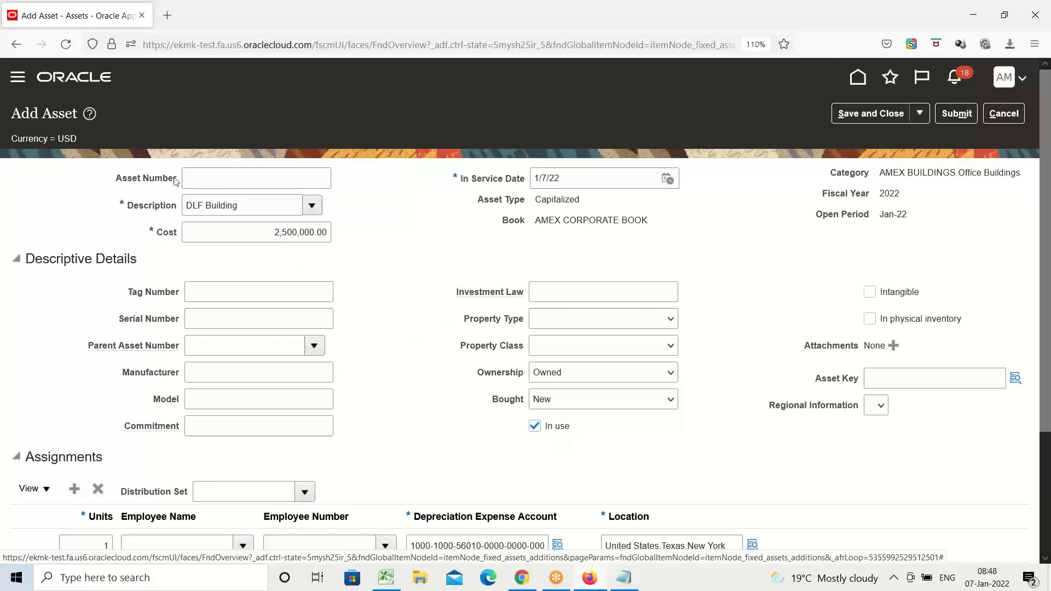
# Check the Configure System Controls entry in the Excel setup checklist, then return to the browser and review the asset's descriptive details and assignments.
pyautogui.click(215, 176)
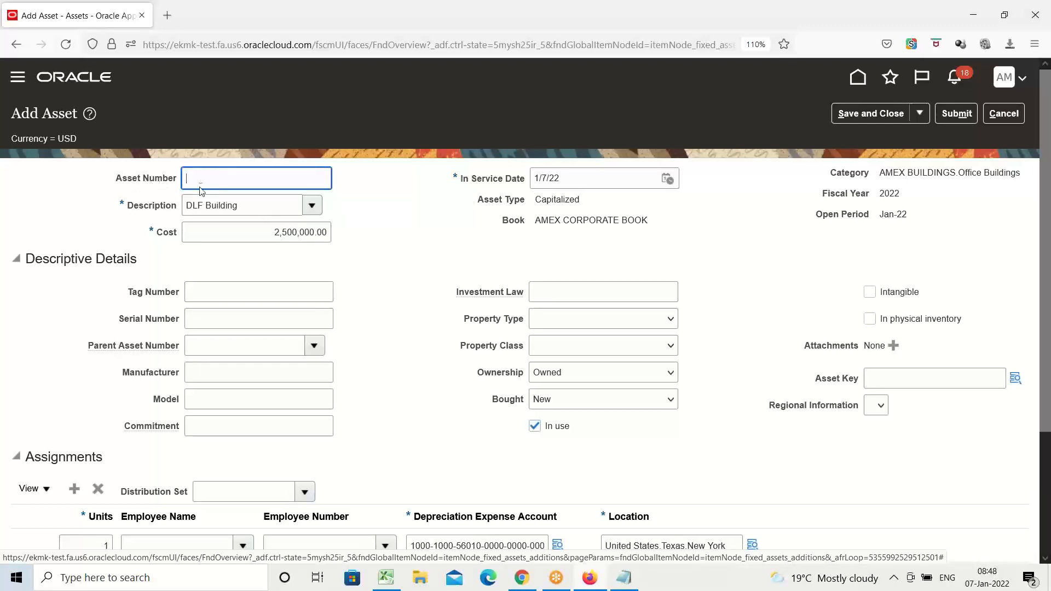
pyautogui.click(389, 583)
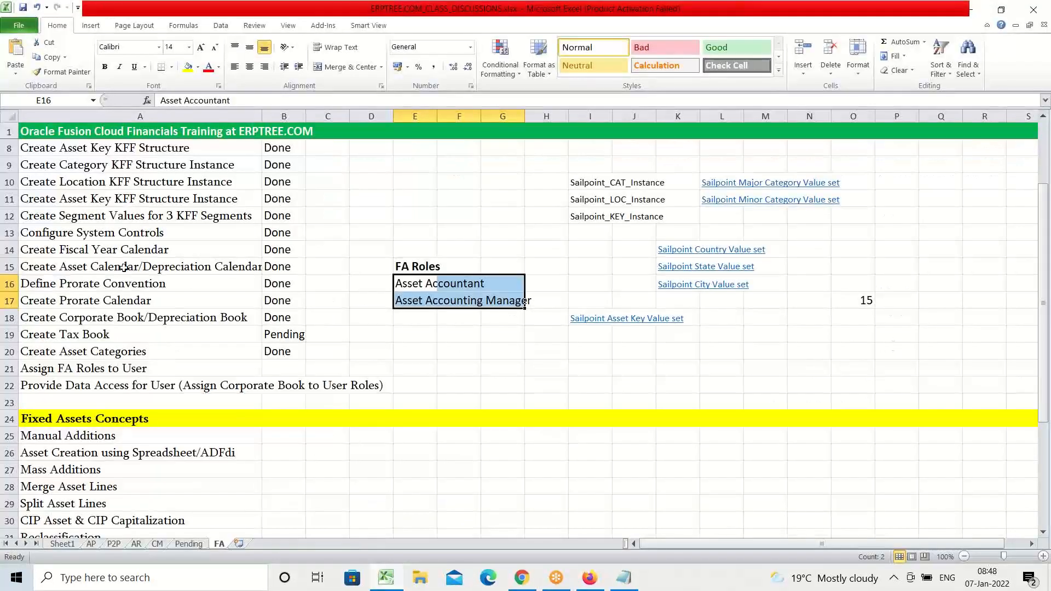
pyautogui.click(104, 228)
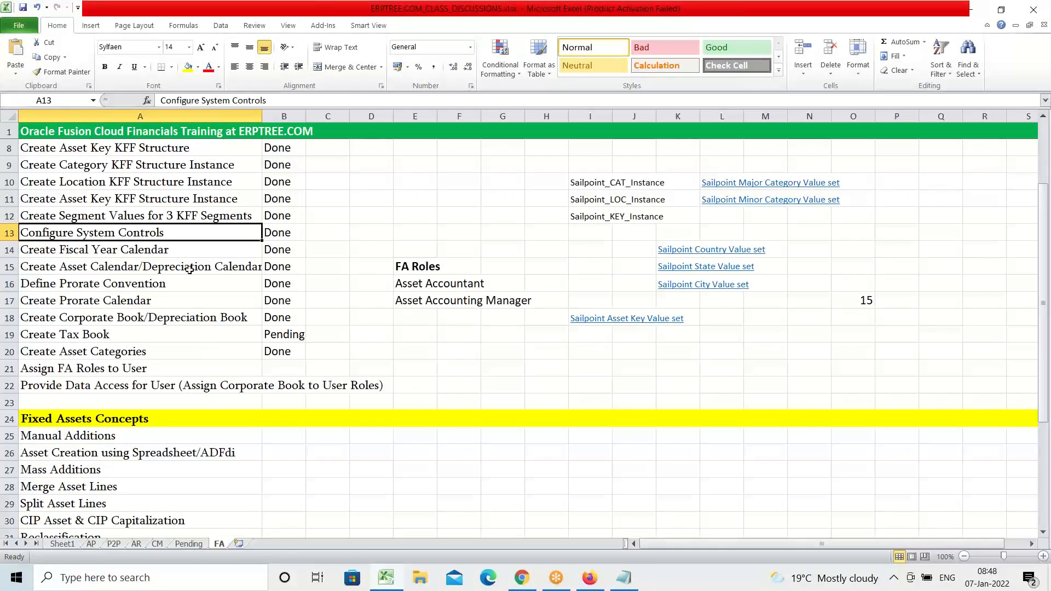
pyautogui.click(601, 575)
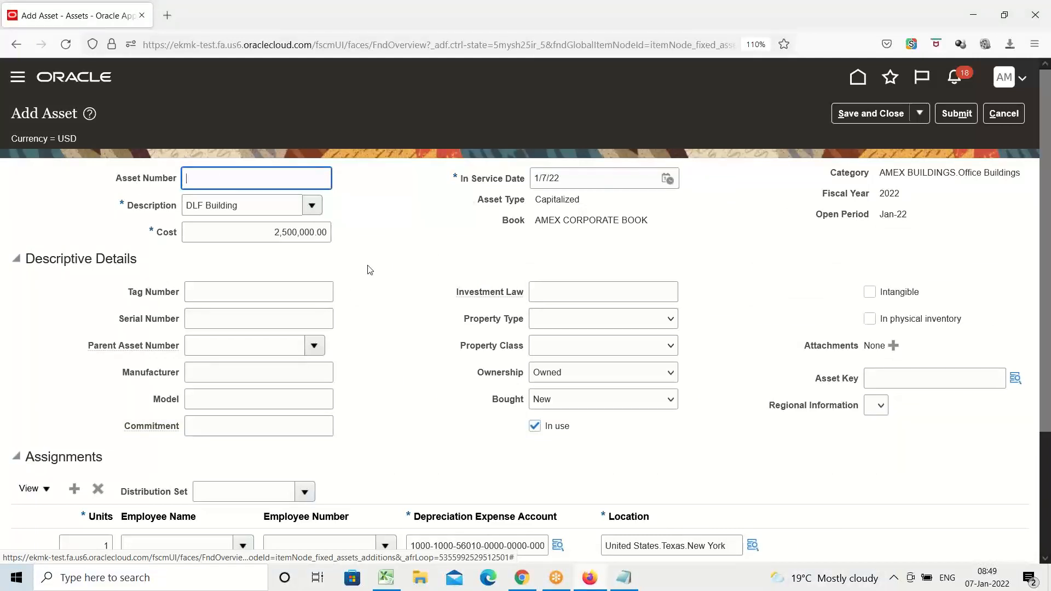
pyautogui.scroll(-3, 368, 269)
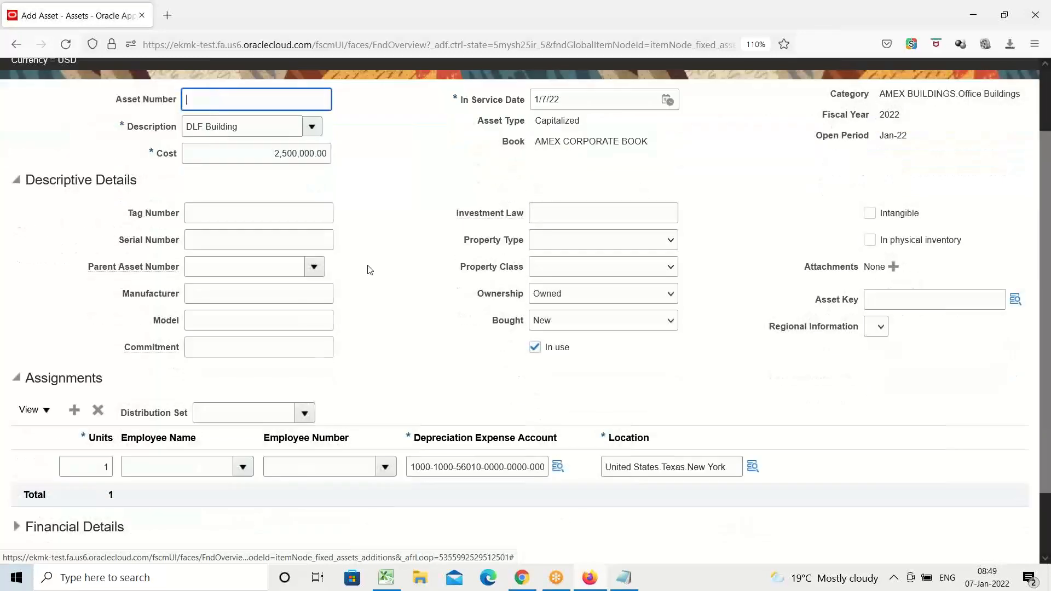
# Examine the optional tag number, manufacturer and model fields in the descriptive details and the segments of the asset key.
pyautogui.click(212, 216)
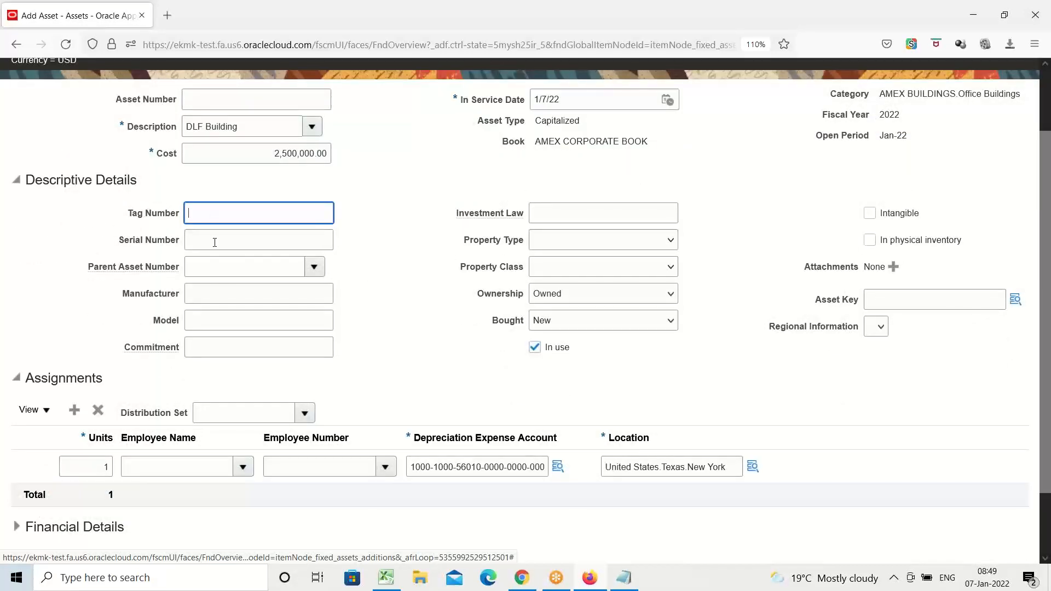
pyautogui.click(216, 299)
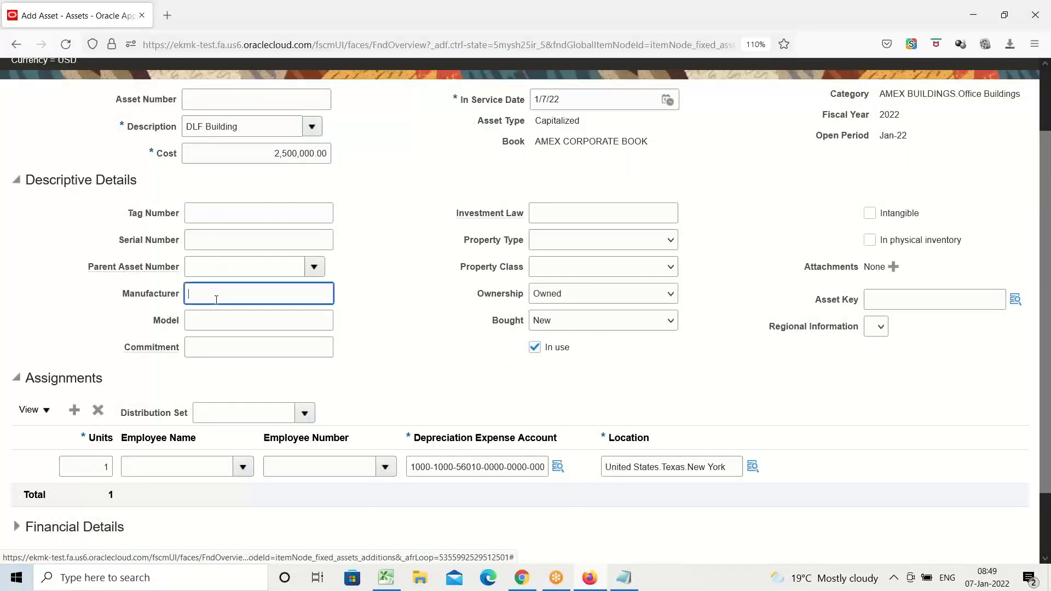
pyautogui.click(228, 326)
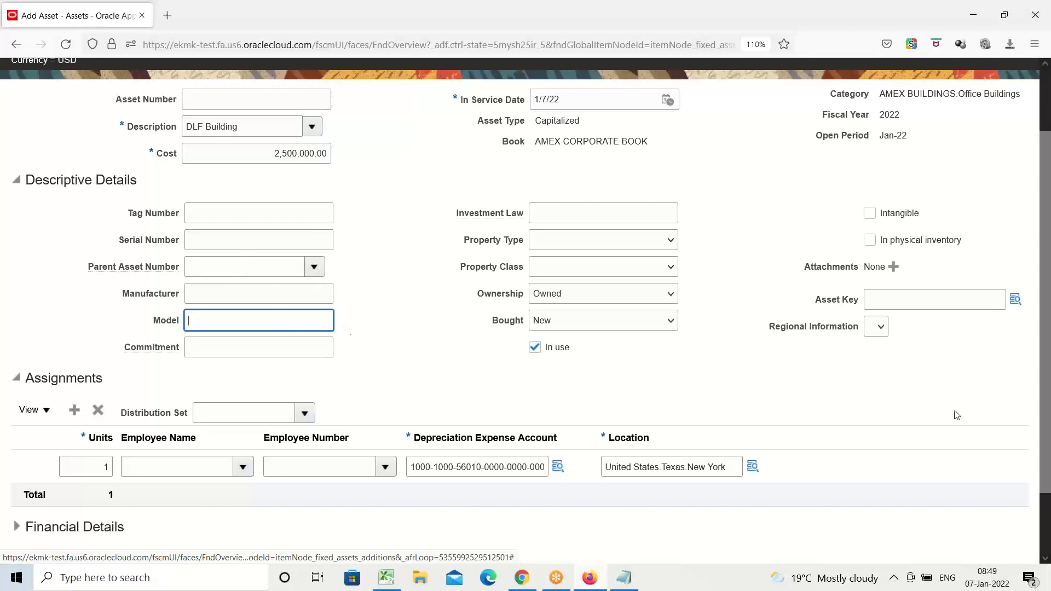
pyautogui.click(1016, 301)
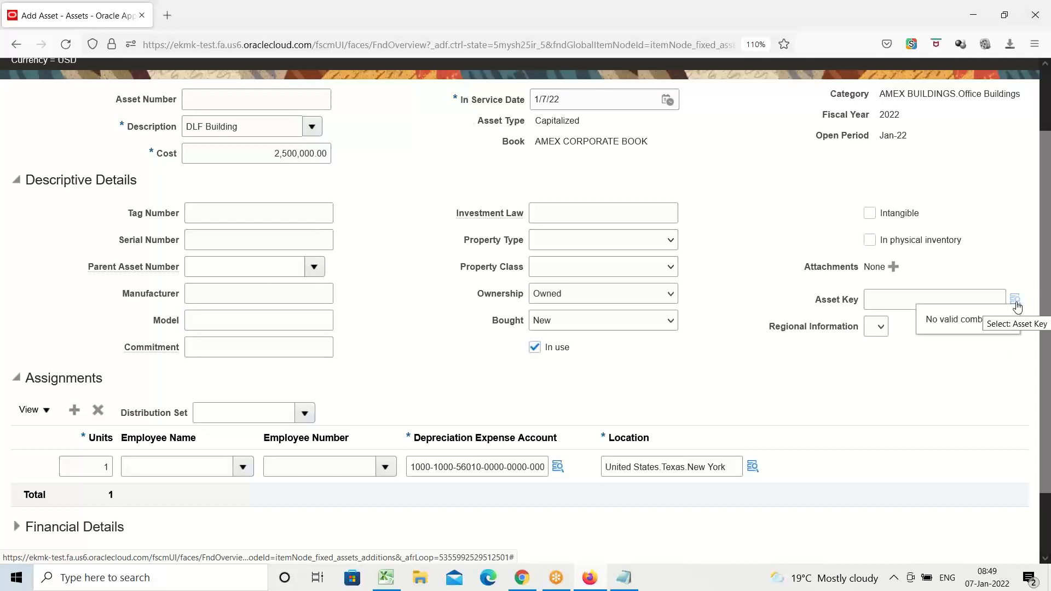
pyautogui.click(1016, 303)
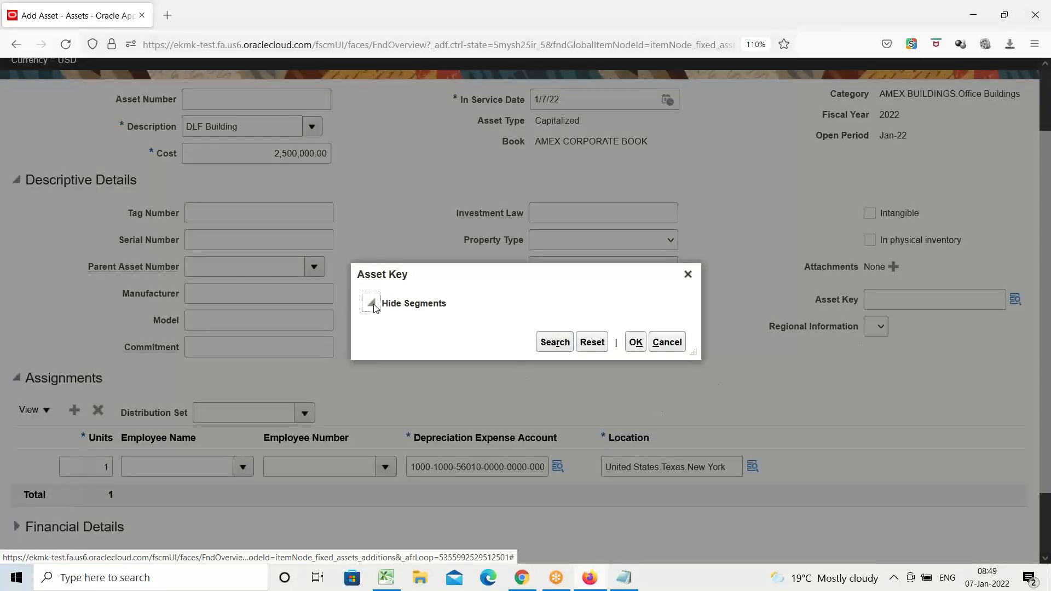
pyautogui.click(373, 304)
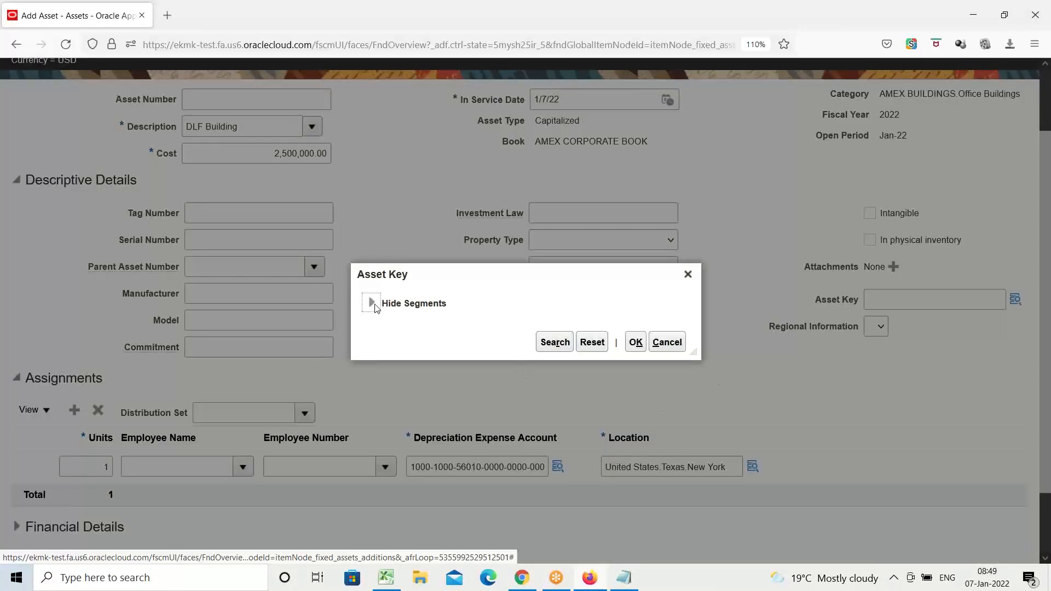
pyautogui.click(688, 275)
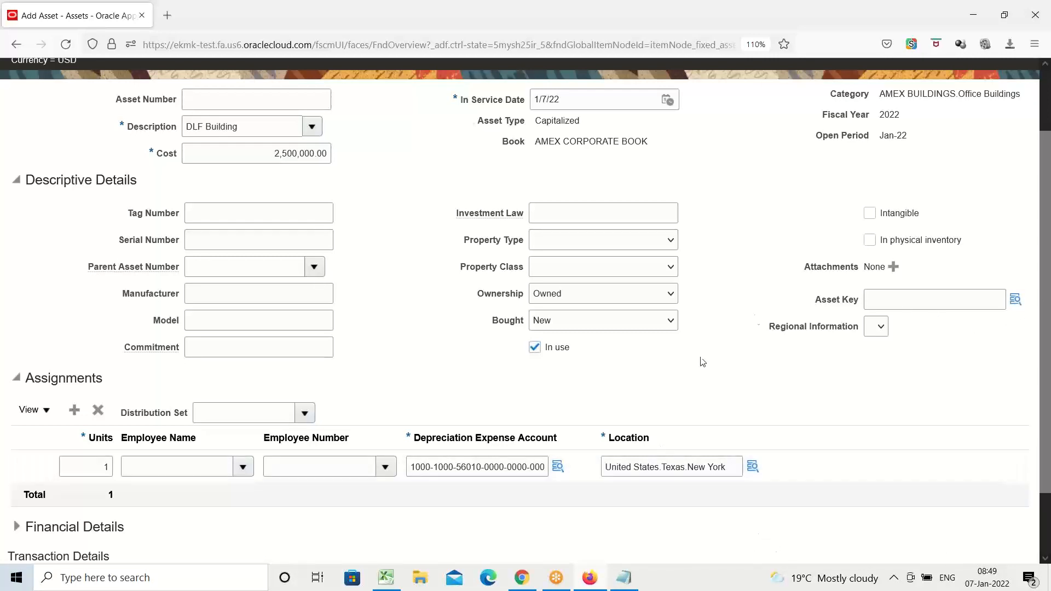
# Review the Assignments section of the asset and check the asset key's segments again.
pyautogui.scroll(-2, 742, 314)
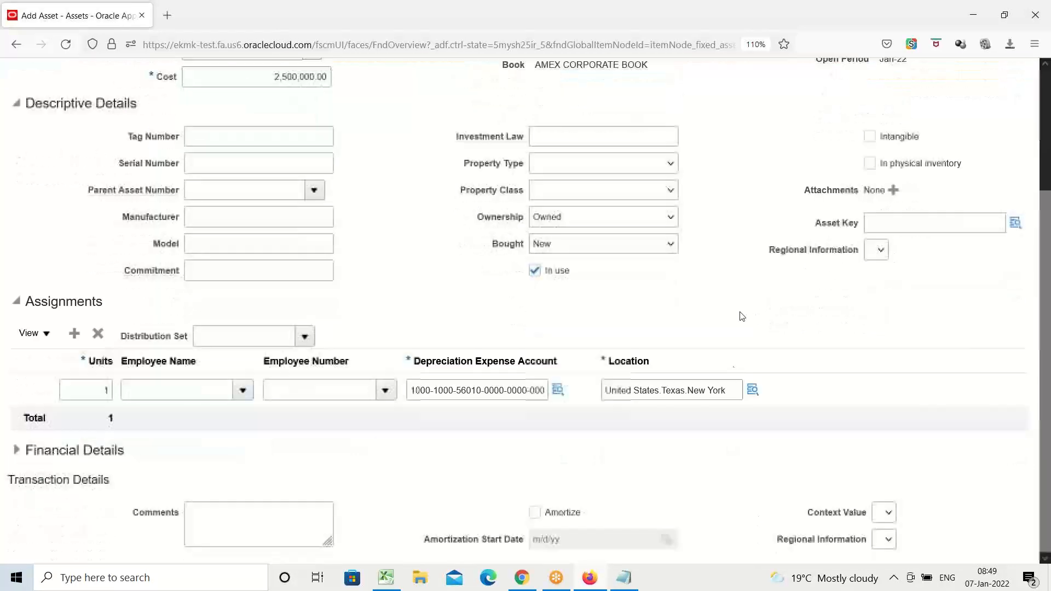
pyautogui.doubleClick(56, 303)
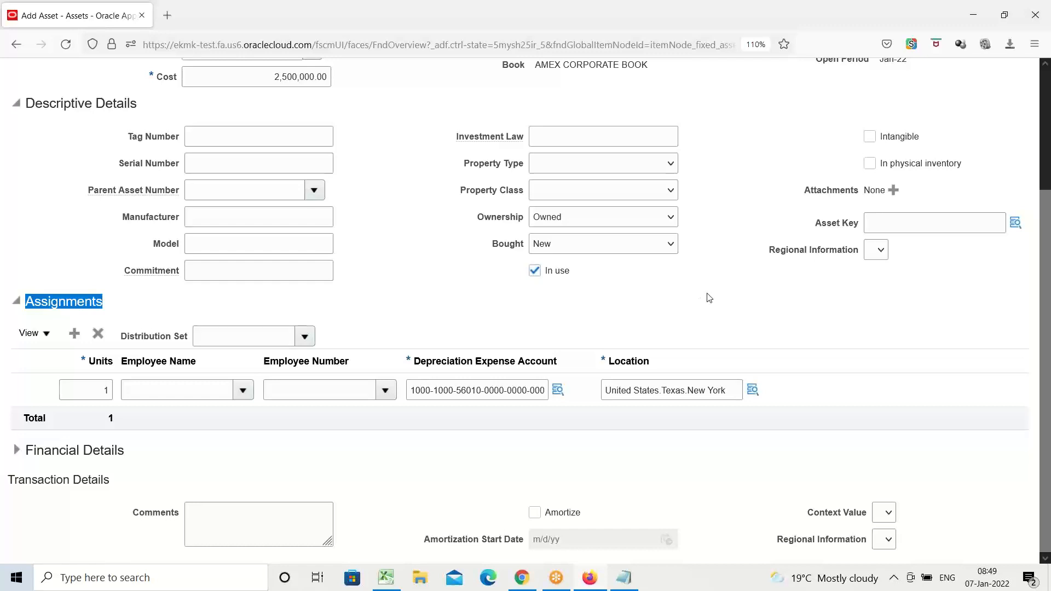
pyautogui.scroll(3, 712, 298)
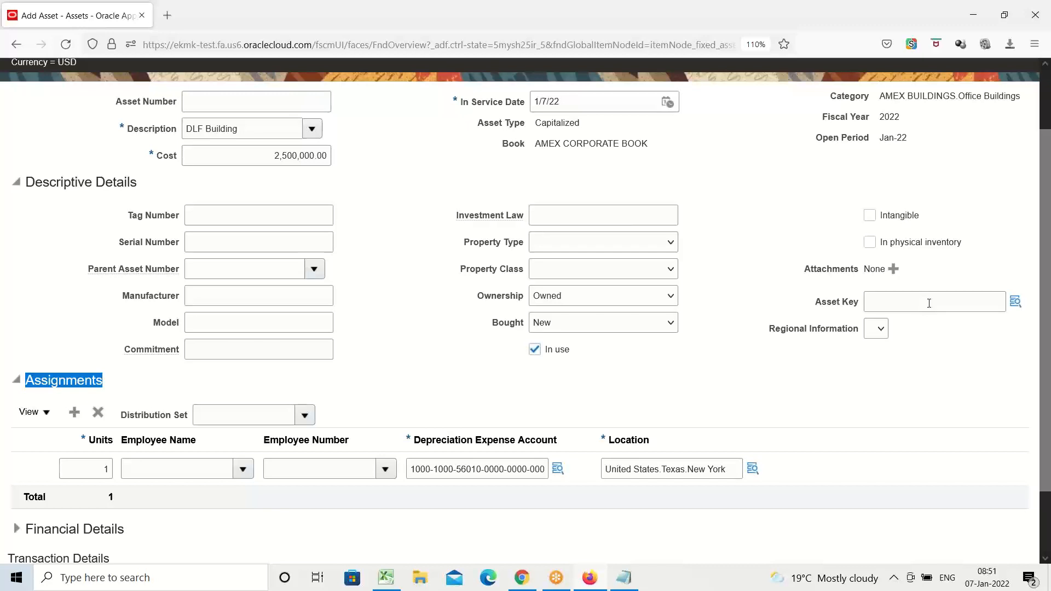
pyautogui.click(1015, 301)
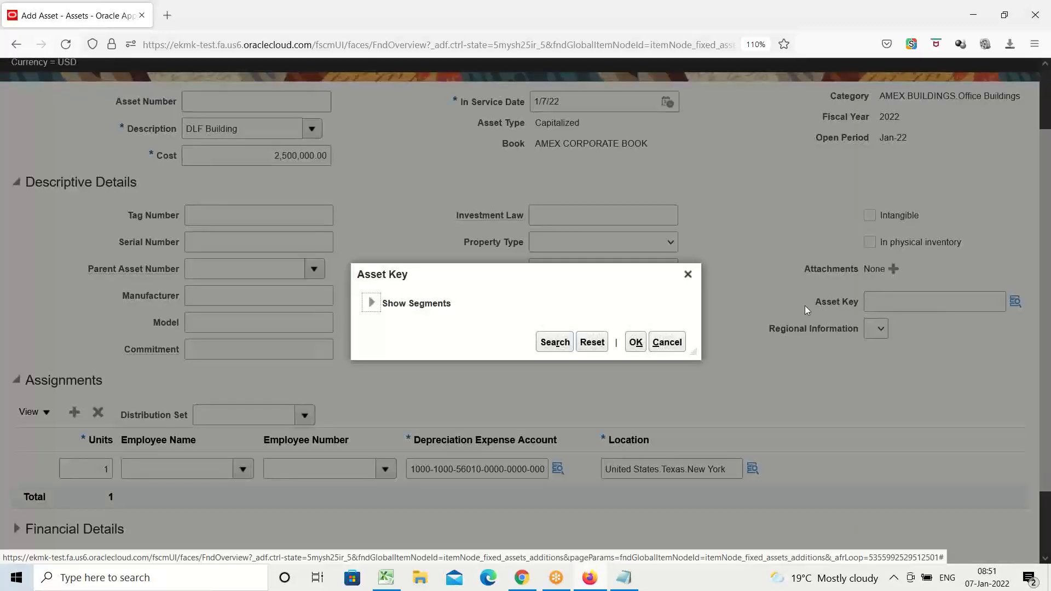
pyautogui.click(371, 303)
pyautogui.click(688, 275)
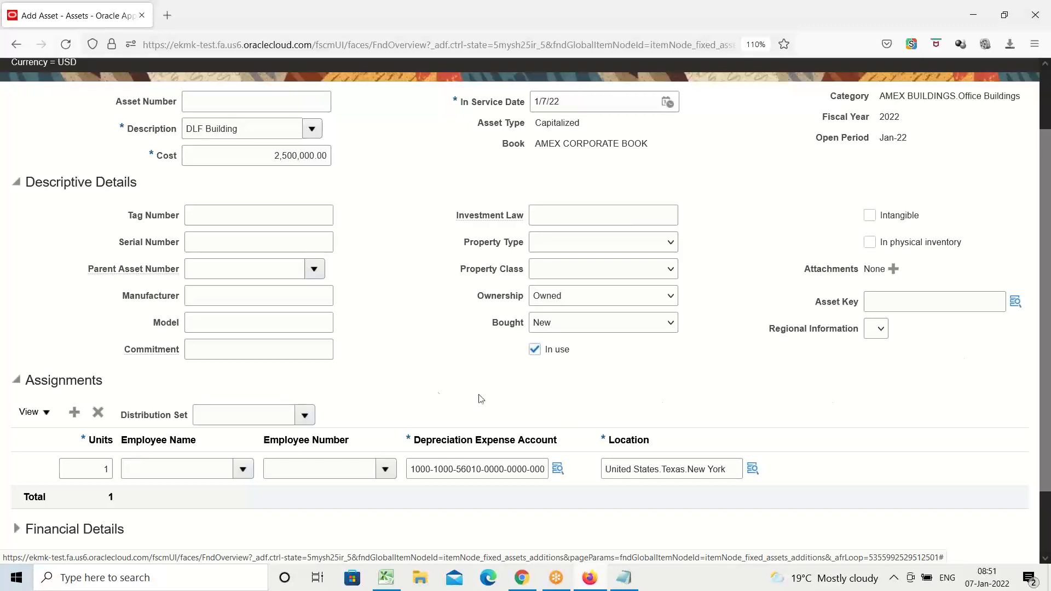
pyautogui.doubleClick(60, 383)
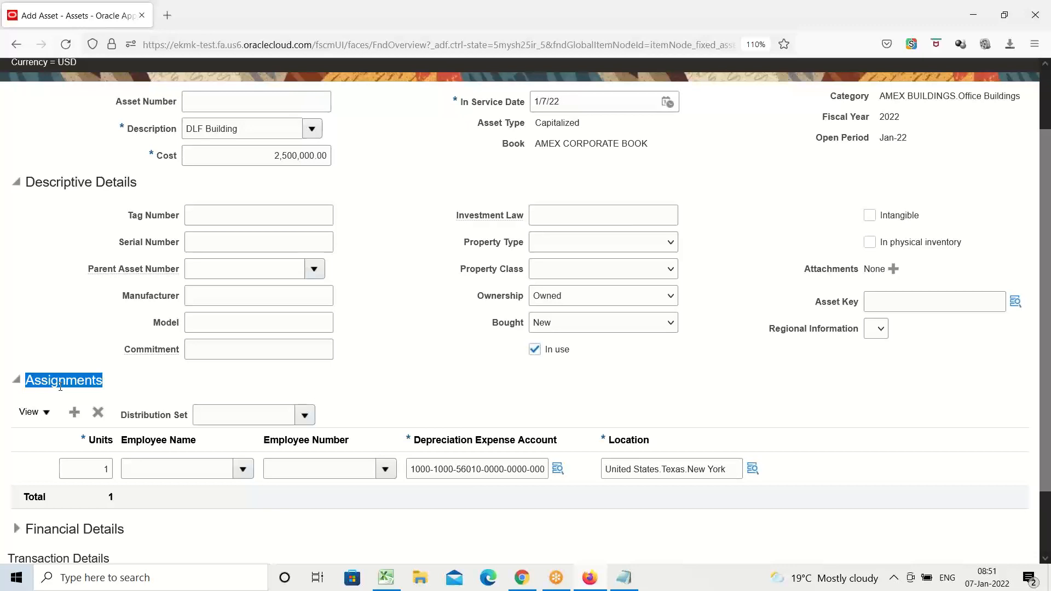
pyautogui.click(230, 349)
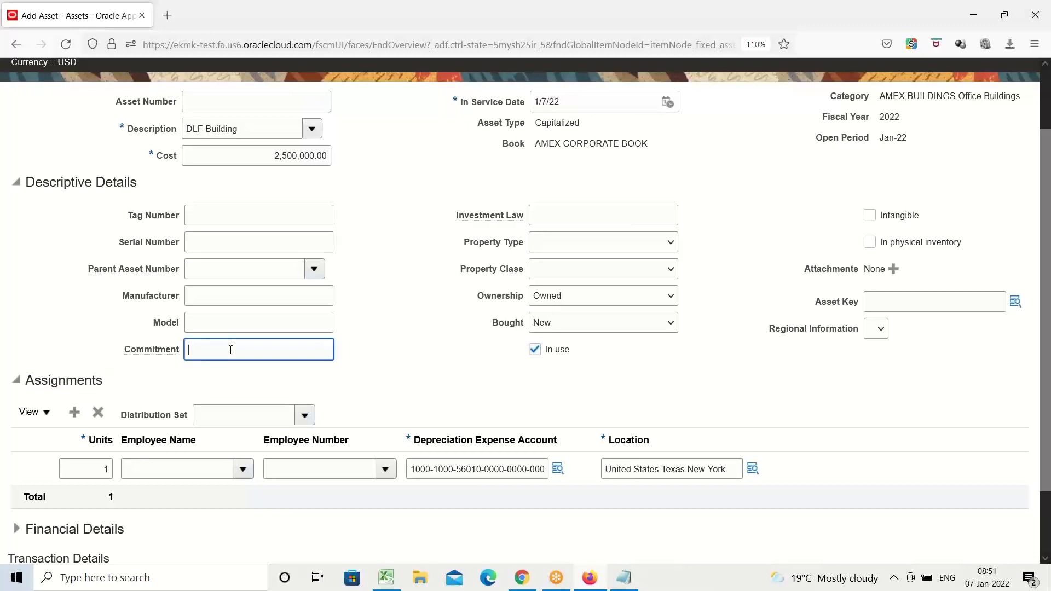
pyautogui.write('djflsdjflksd')
pyautogui.press('BackSpace')
pyautogui.press('BackSpace')
pyautogui.press('BackSpace')
pyautogui.press('BackSpace')
pyautogui.press('BackSpace')
pyautogui.press('BackSpace')
pyautogui.press('BackSpace')
pyautogui.press('BackSpace')
pyautogui.press('BackSpace')
pyautogui.press('BackSpace')
pyautogui.press('BackSpace')
pyautogui.press('BackSpace')
# Open the employee name search for the assignment line in the Assignments section.
pyautogui.doubleClick(63, 379)
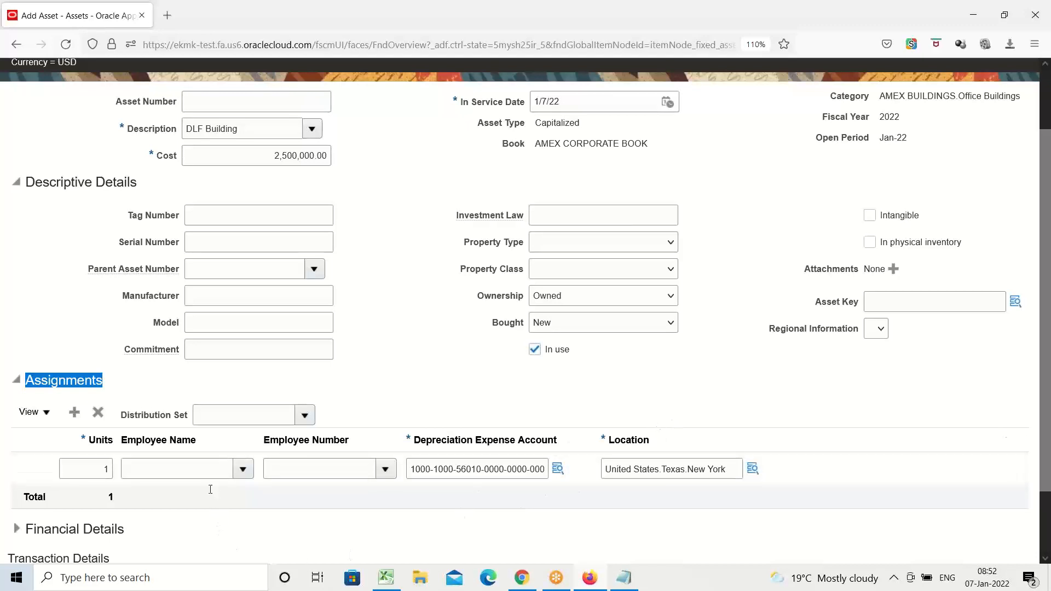
pyautogui.click(242, 469)
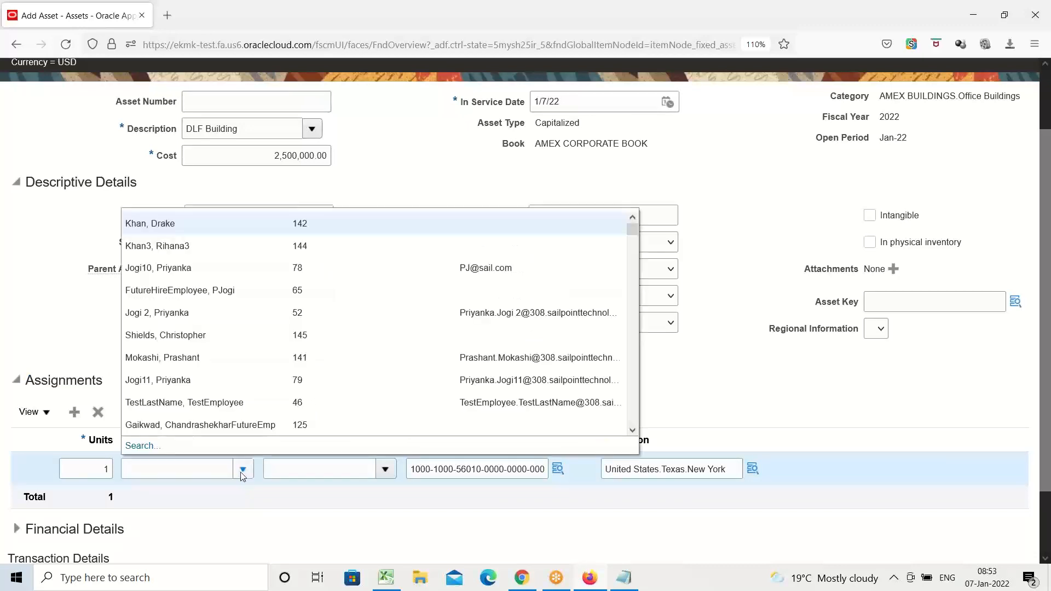
pyautogui.click(141, 446)
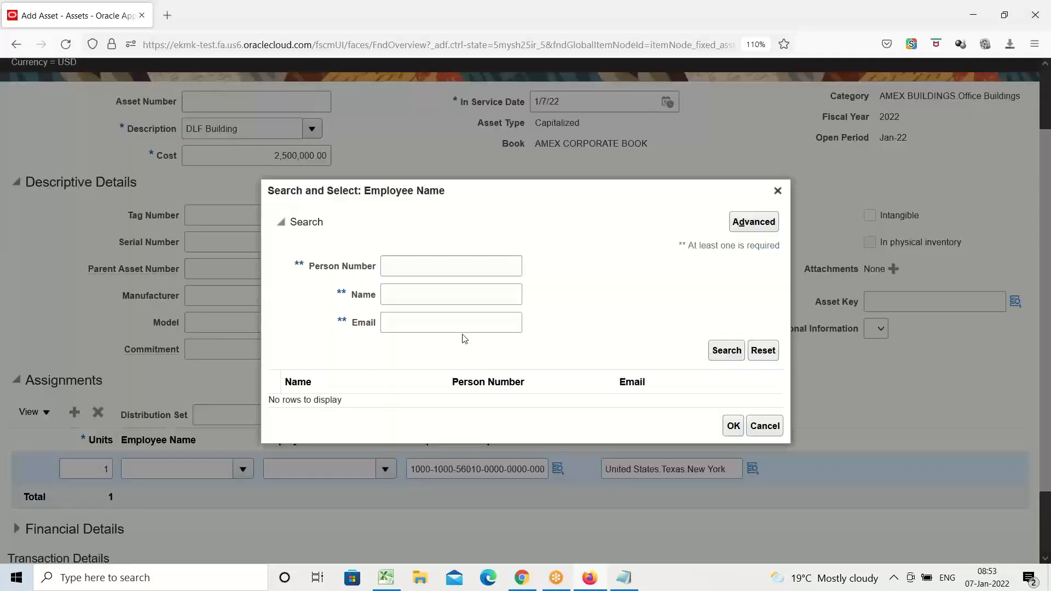
# Try searching for the employee with AMEX as the person number and clear that criterion.
pyautogui.click(417, 264)
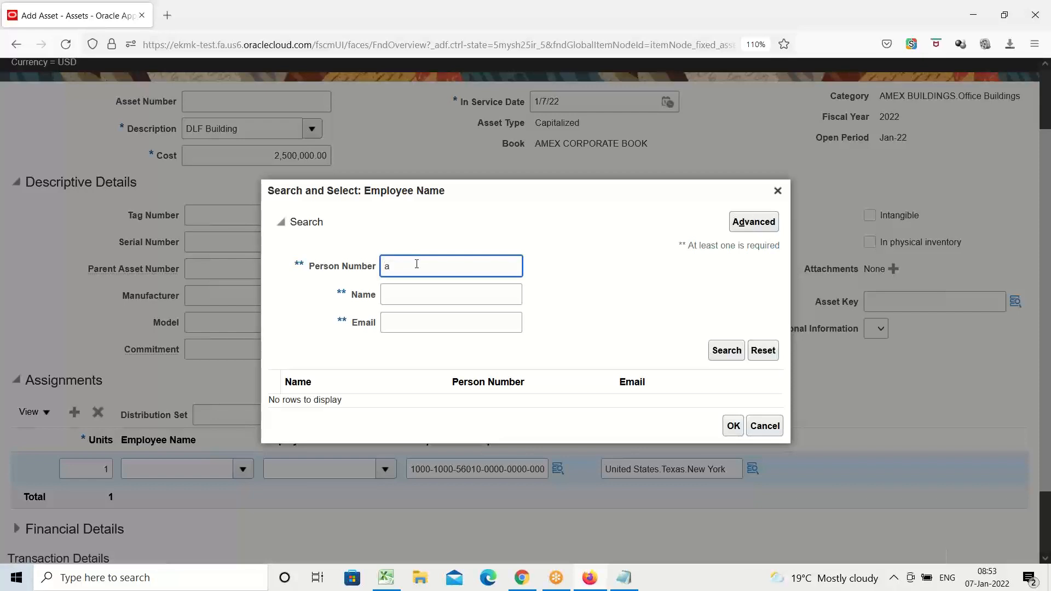
pyautogui.write('AMEX')
pyautogui.click(726, 353)
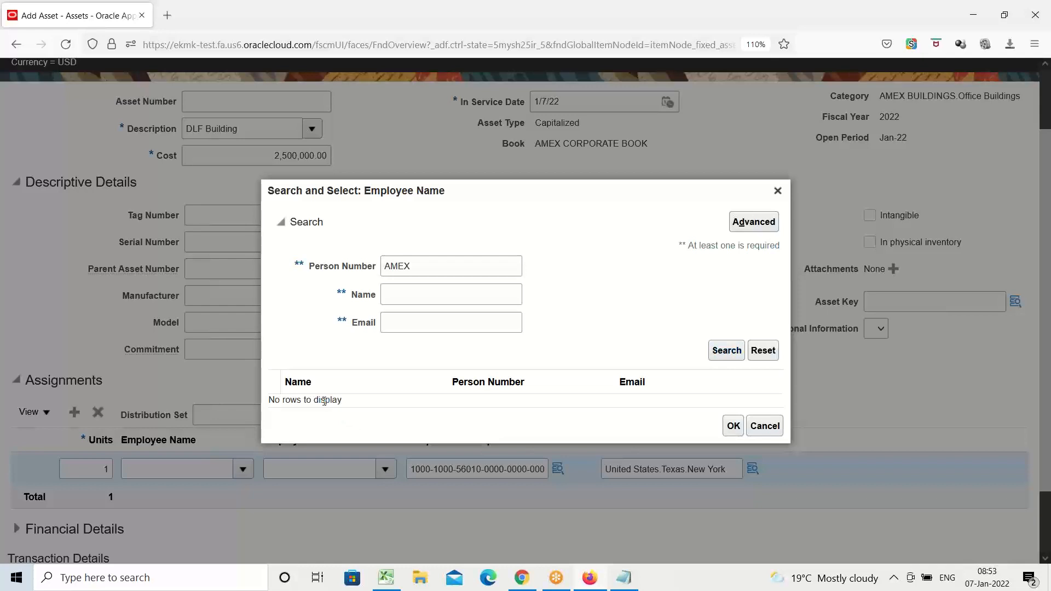
pyautogui.click(727, 359)
pyautogui.moveTo(427, 266); pyautogui.dragTo(296, 299)
pyautogui.press('BackSpace')
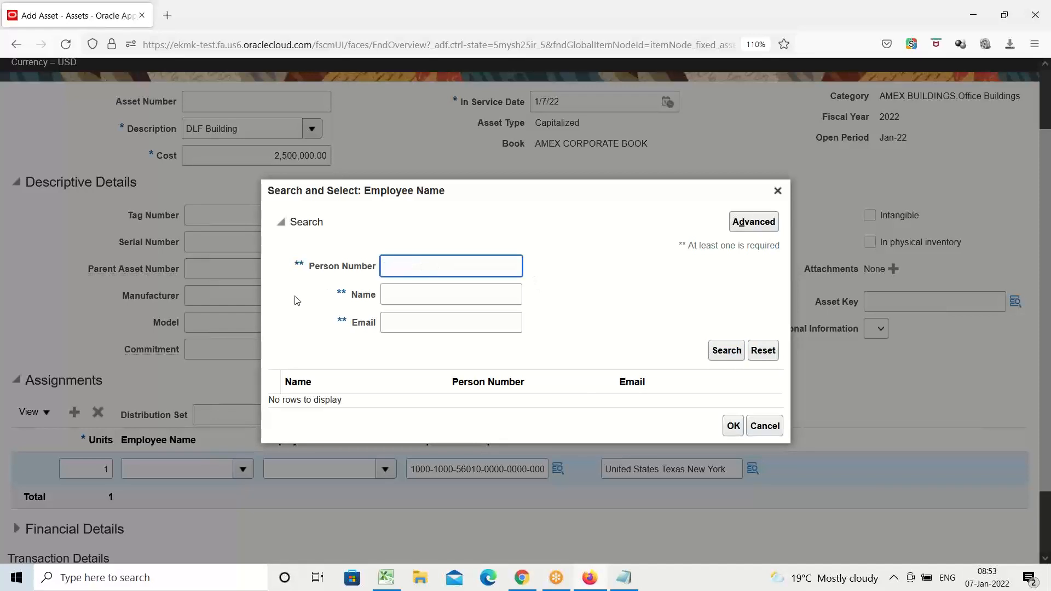
# Find the employee by the name AMEX, assign the asset to the AMEX employee and submit the asset addition.
pyautogui.click(386, 299)
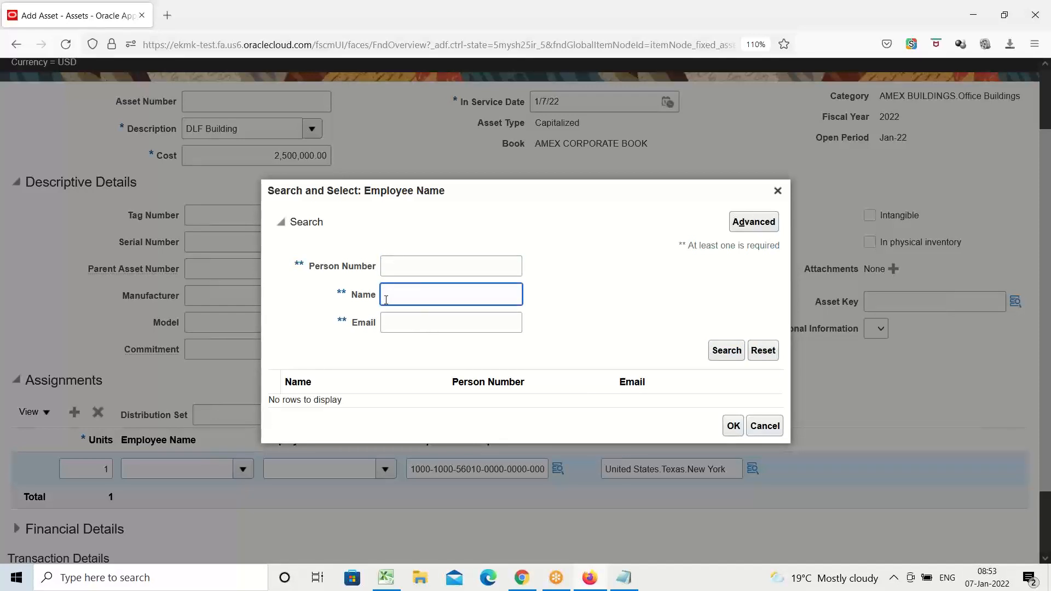
pyautogui.write('AMEX')
pyautogui.click(721, 355)
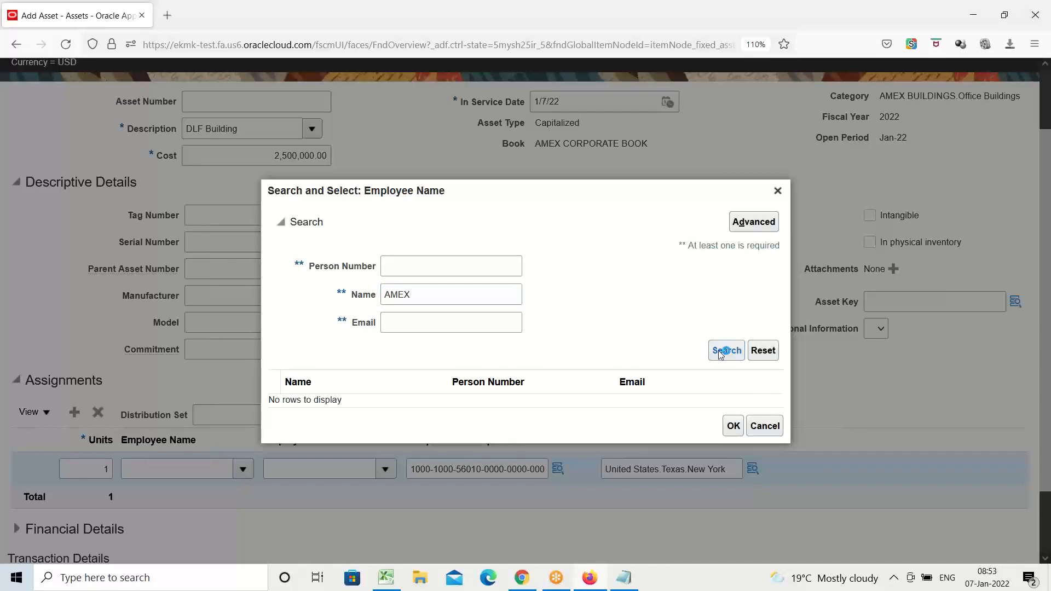
pyautogui.click(305, 398)
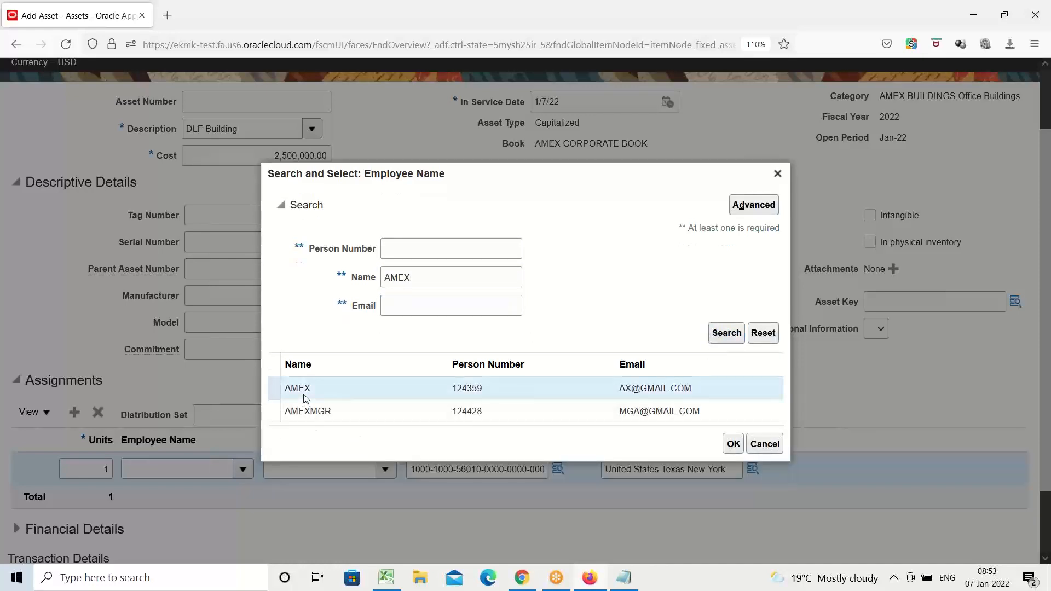
pyautogui.click(734, 444)
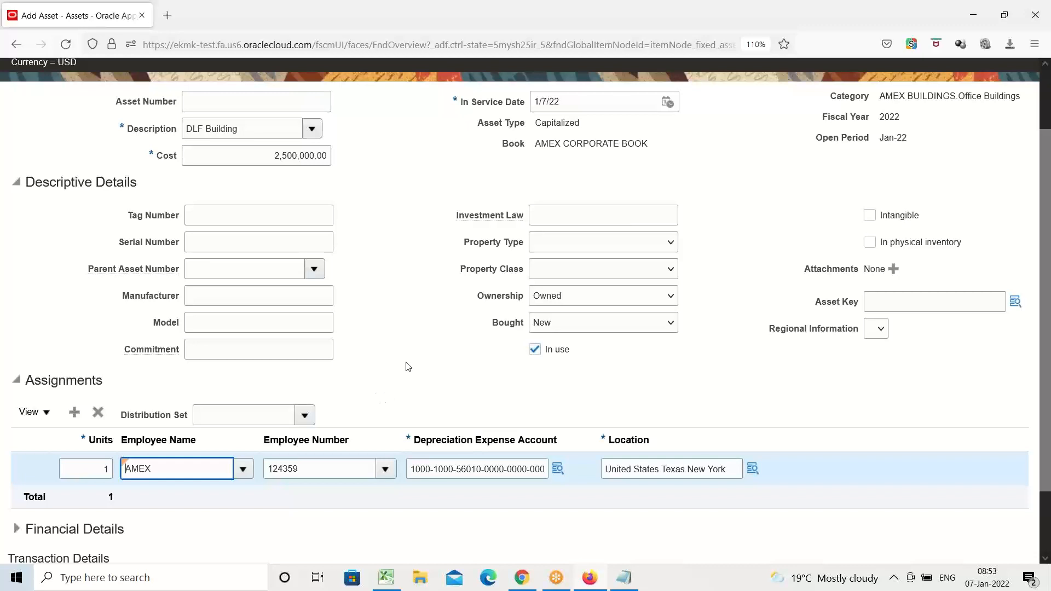
pyautogui.scroll(2, 408, 364)
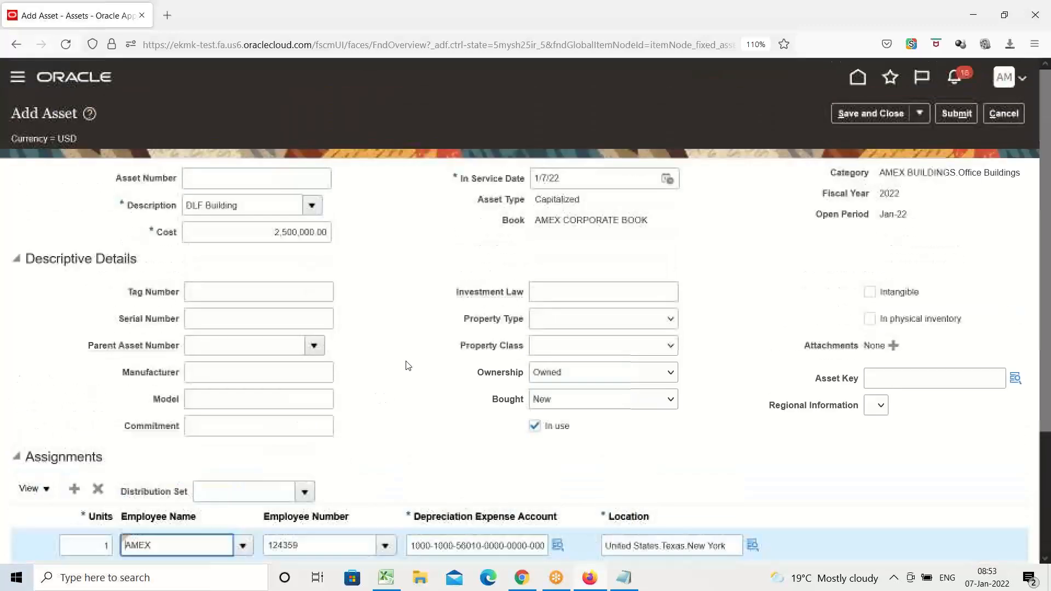
pyautogui.click(954, 114)
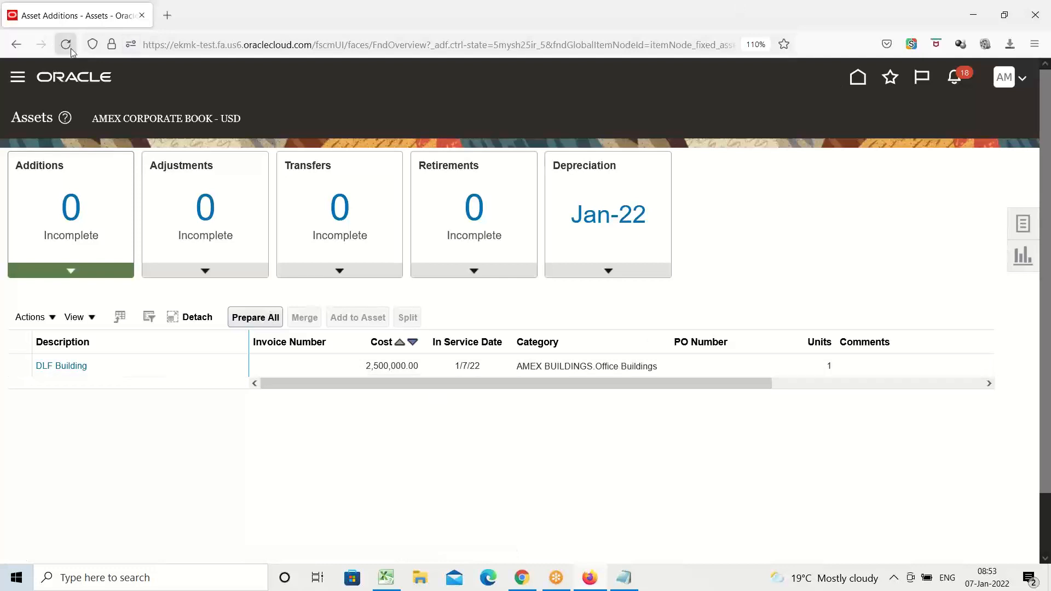
# Open Asset Inquiry under Fixed Assets.
pyautogui.click(20, 79)
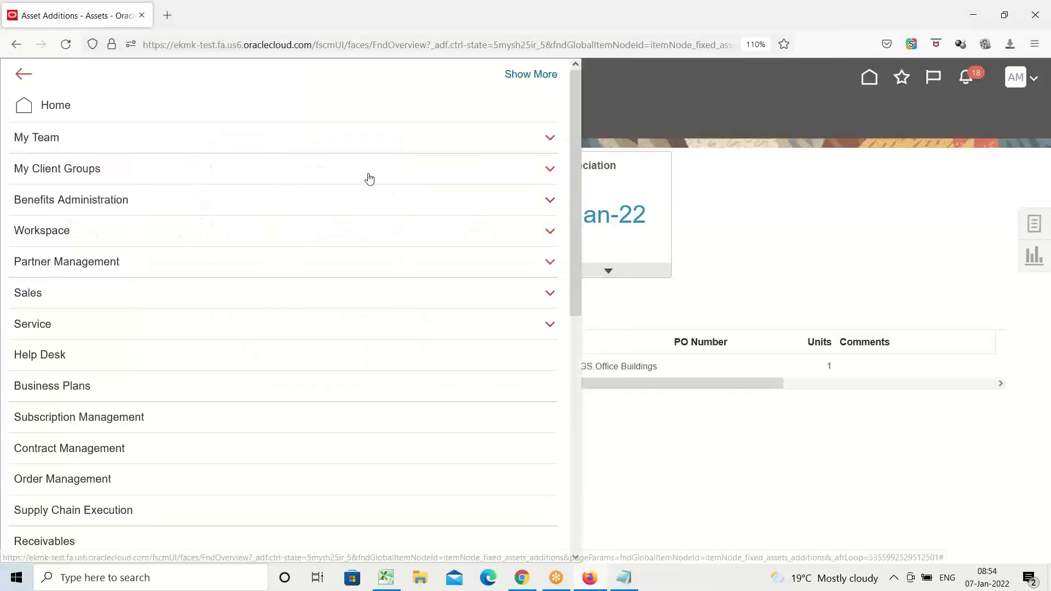
pyautogui.scroll(-9, 356, 184)
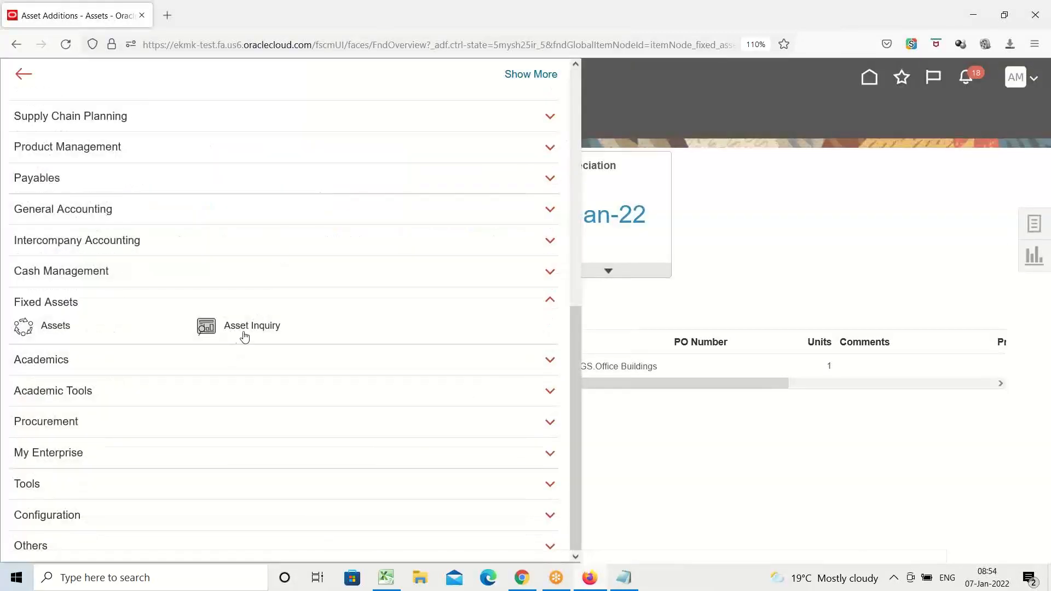
pyautogui.click(247, 332)
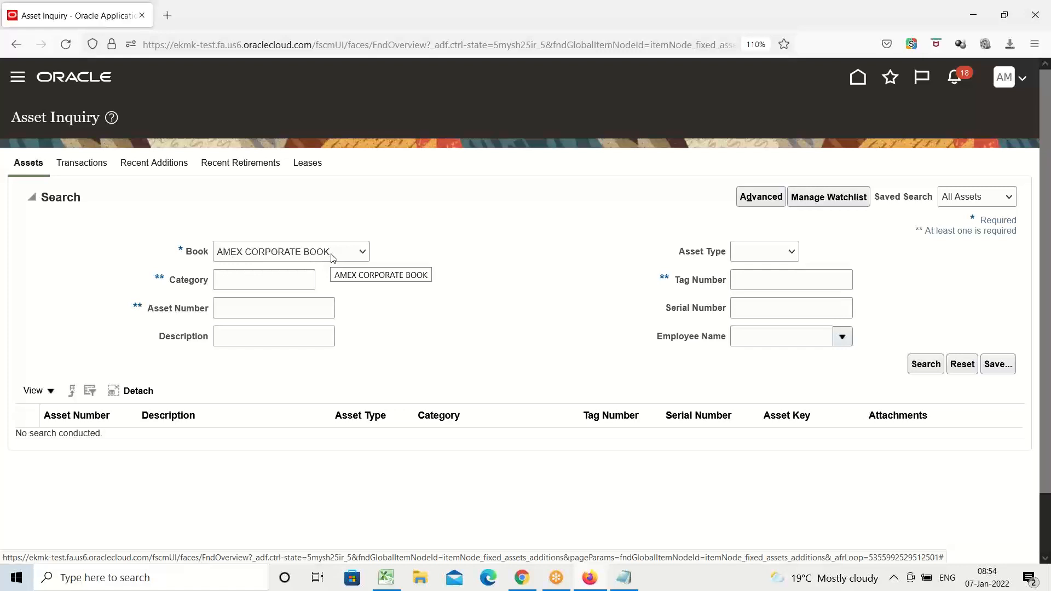
# Search the AMEX CORPORATE BOOK for assets by category AMEX and examine the DLF Building's asset number and description.
pyautogui.click(227, 281)
pyautogui.click(224, 310)
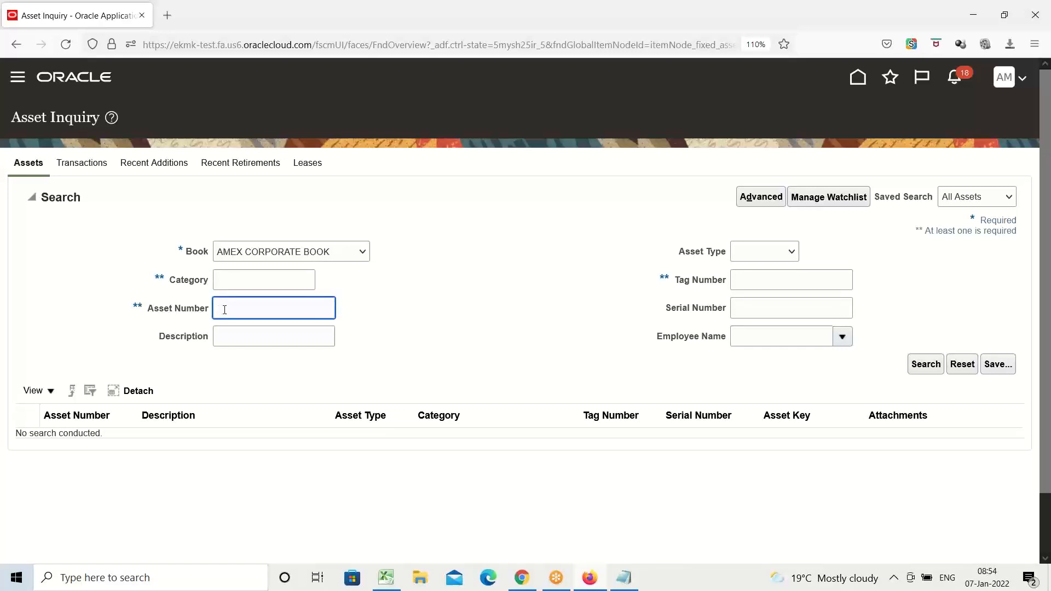
pyautogui.click(742, 282)
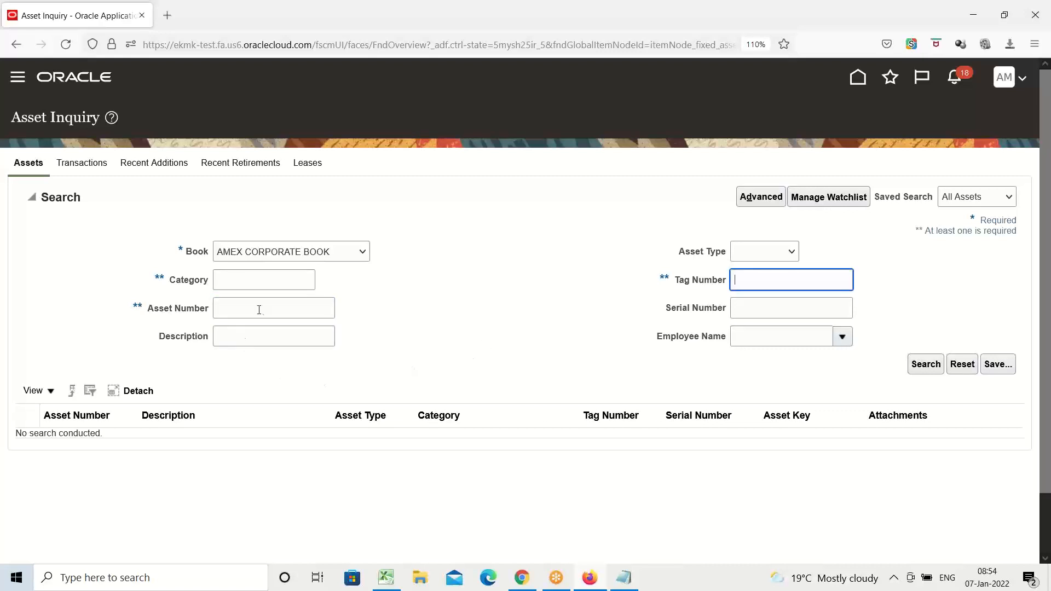
pyautogui.click(232, 281)
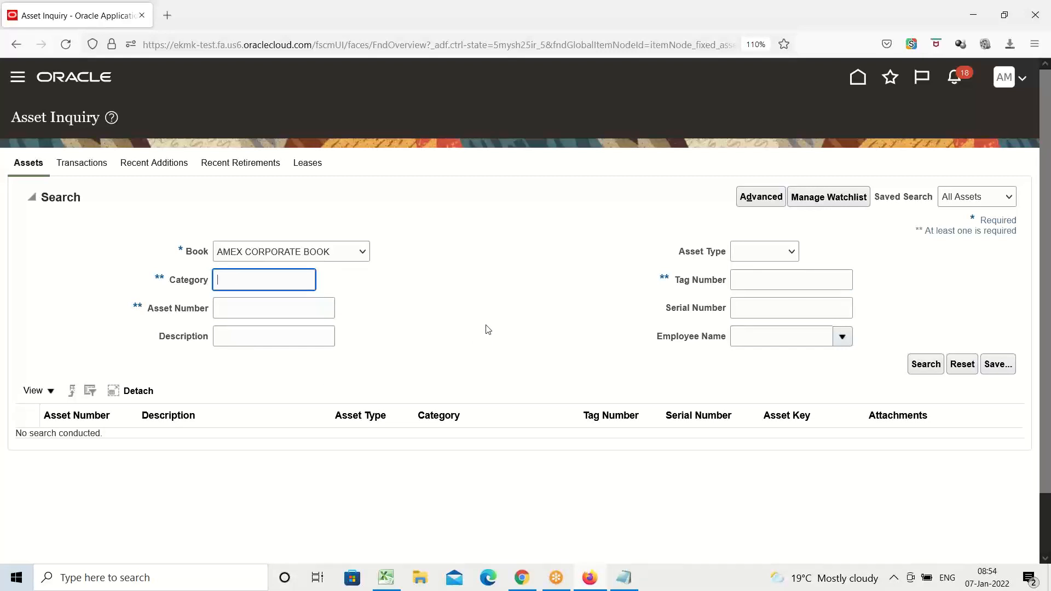
pyautogui.write('AMEX')
pyautogui.click(924, 366)
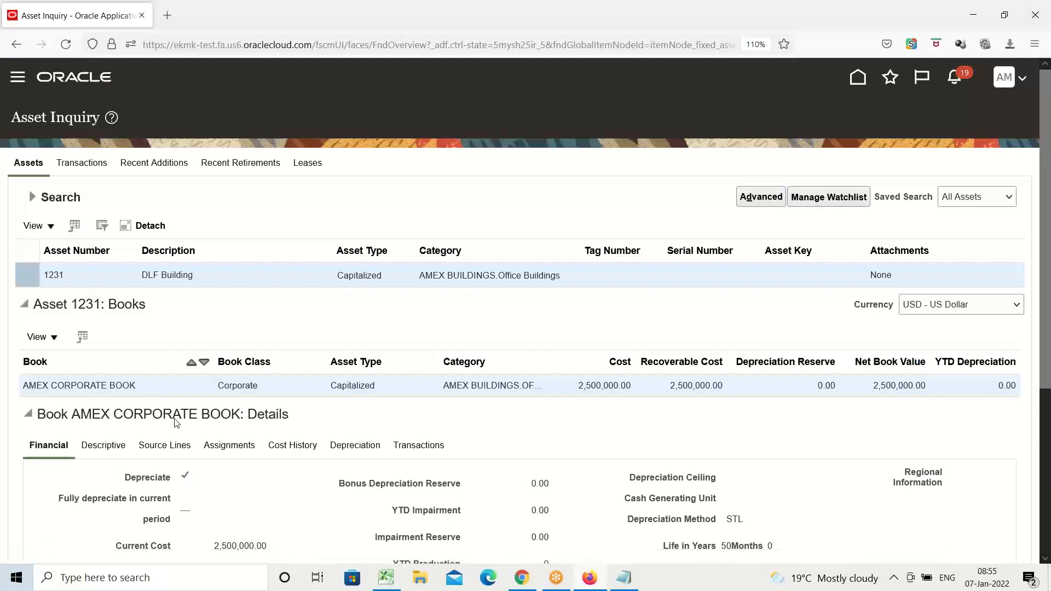
pyautogui.moveTo(44, 275); pyautogui.dragTo(63, 282)
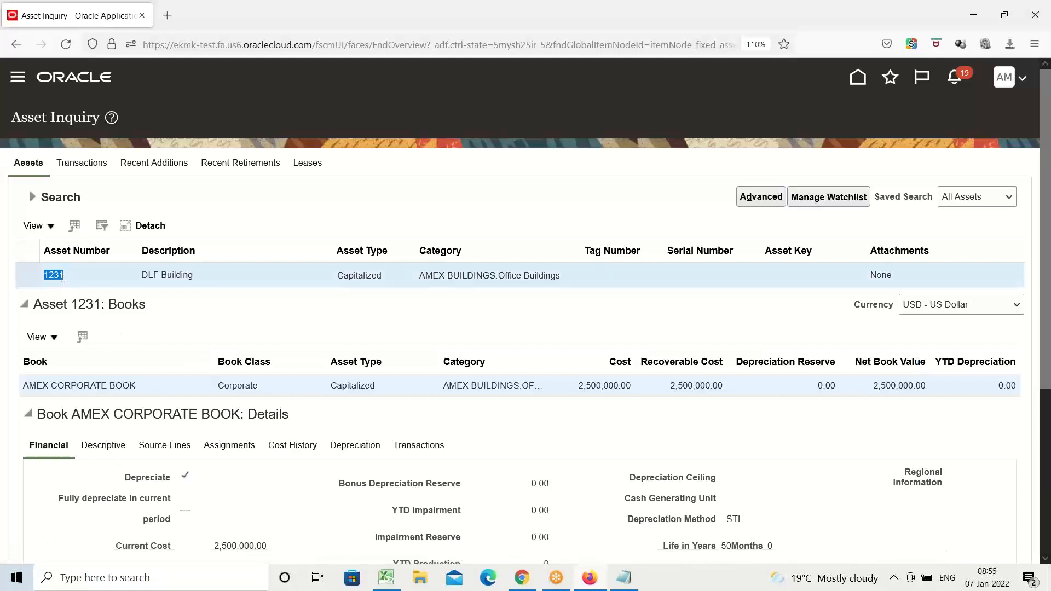
pyautogui.tripleClick(173, 276)
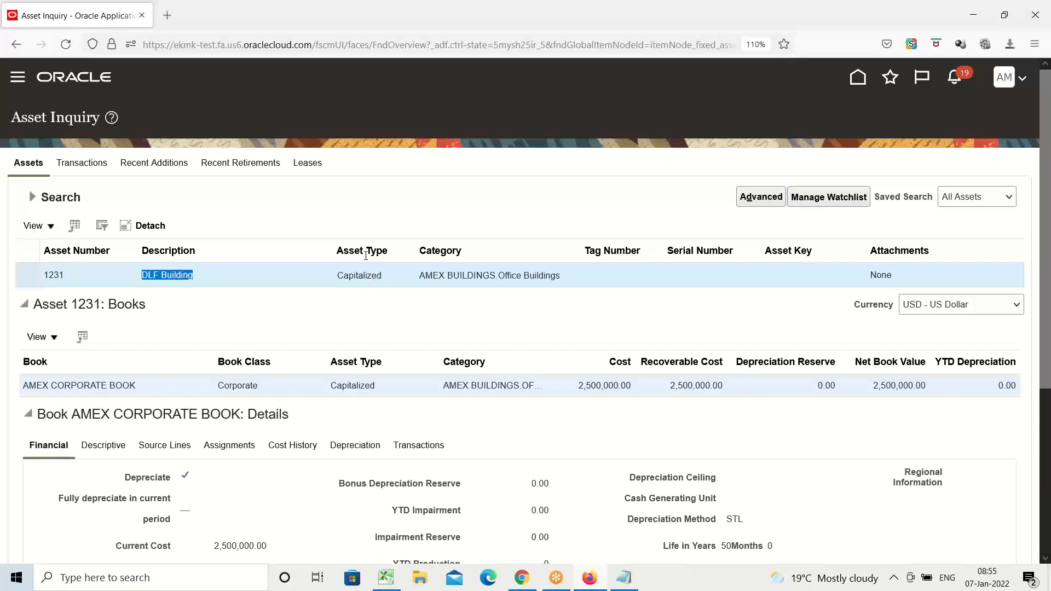
# Examine the DLF Building's asset type, assigned book and category in the inquiry results.
pyautogui.doubleClick(361, 272)
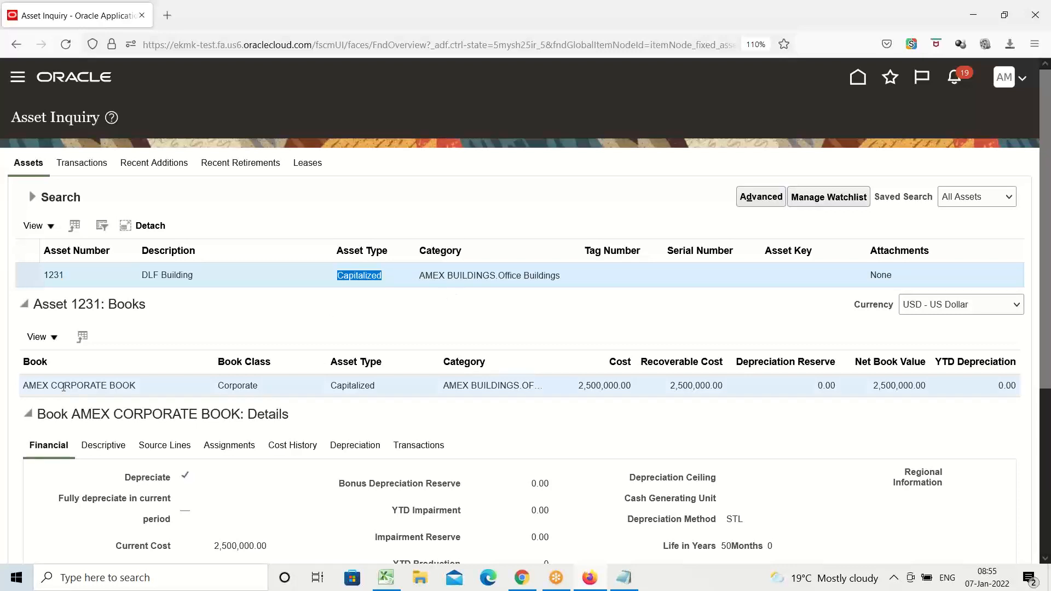
pyautogui.tripleClick(63, 387)
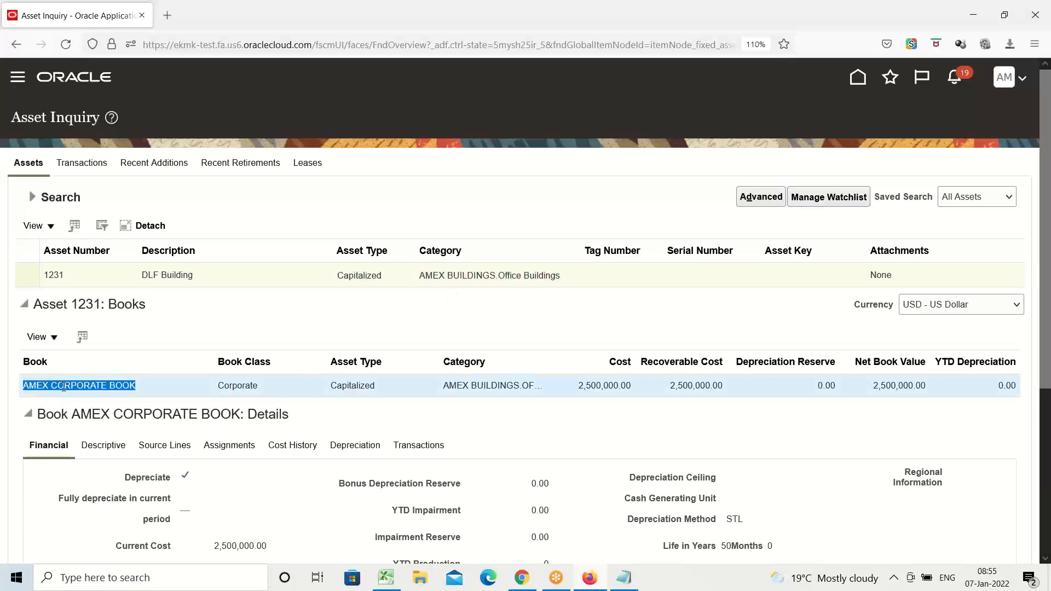
pyautogui.tripleClick(442, 272)
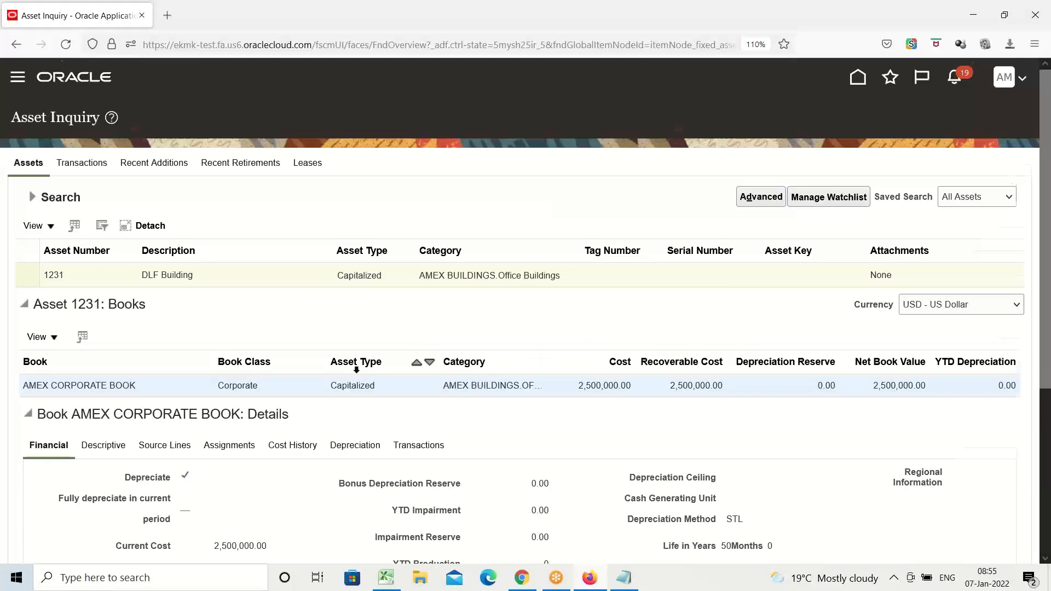
# Check the DLF Building's depreciation records in the AMEX CORPORATE BOOK details and return to its financial details.
pyautogui.scroll(-3, 383, 361)
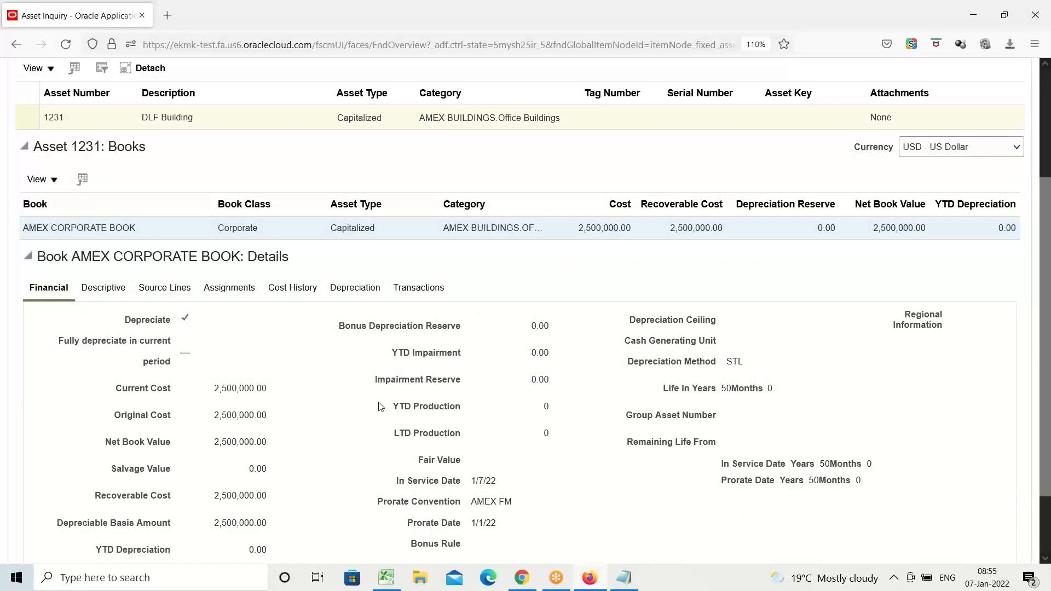
pyautogui.click(361, 289)
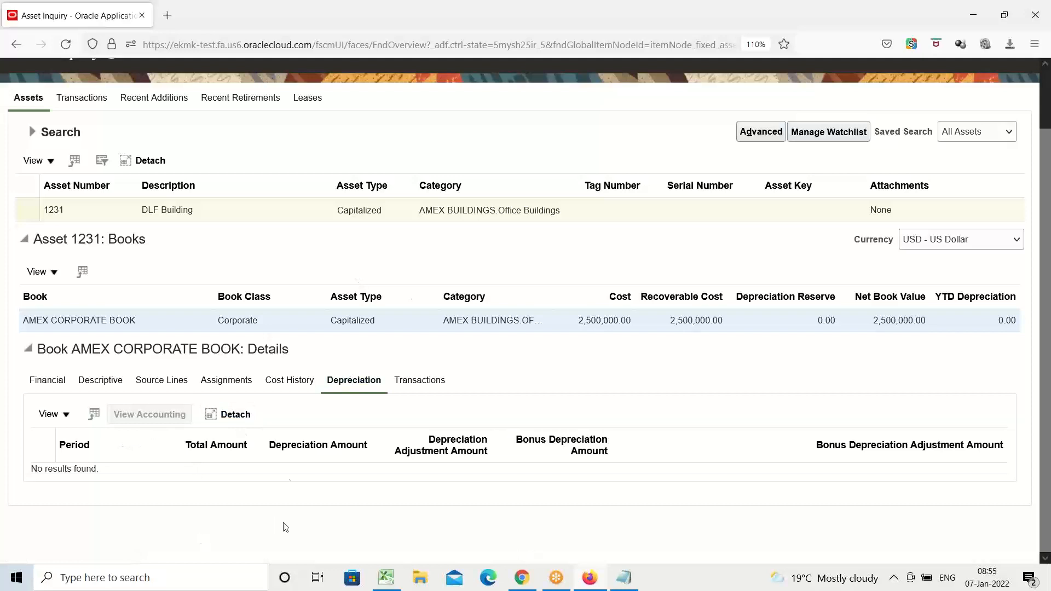
pyautogui.click(41, 386)
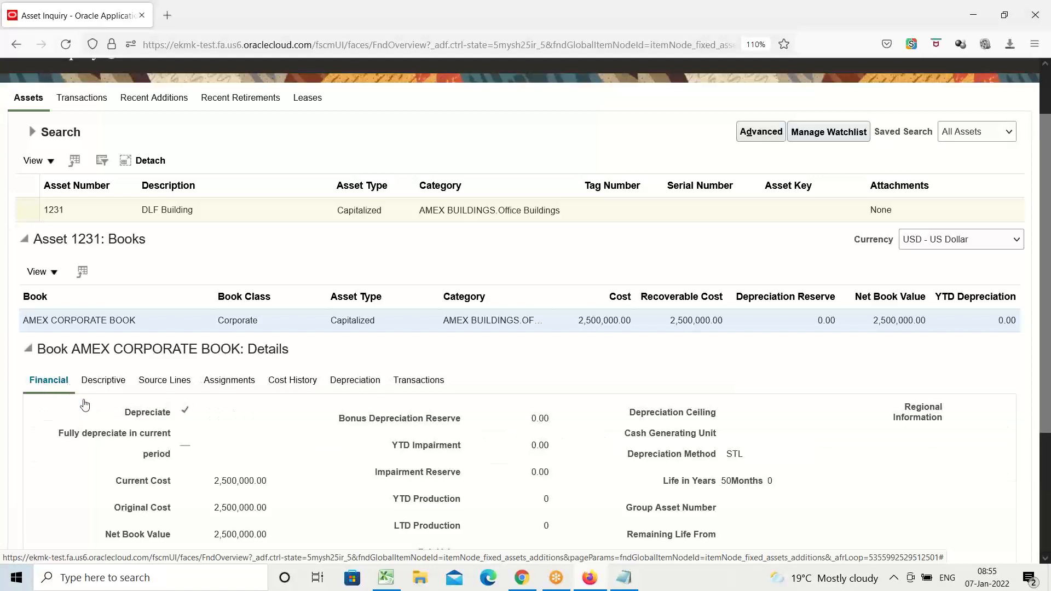
# Examine the DLF Building's prorate convention, depreciation method, life in years and category segments.
pyautogui.scroll(-2, 40, 328)
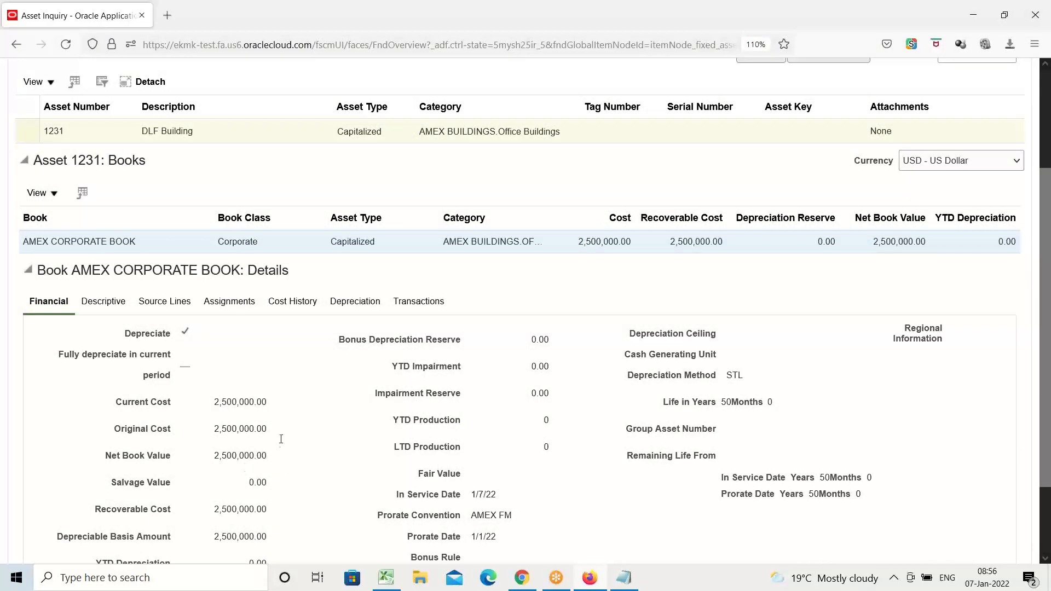
pyautogui.tripleClick(428, 515)
pyautogui.doubleClick(734, 375)
pyautogui.doubleClick(738, 403)
pyautogui.tripleClick(454, 130)
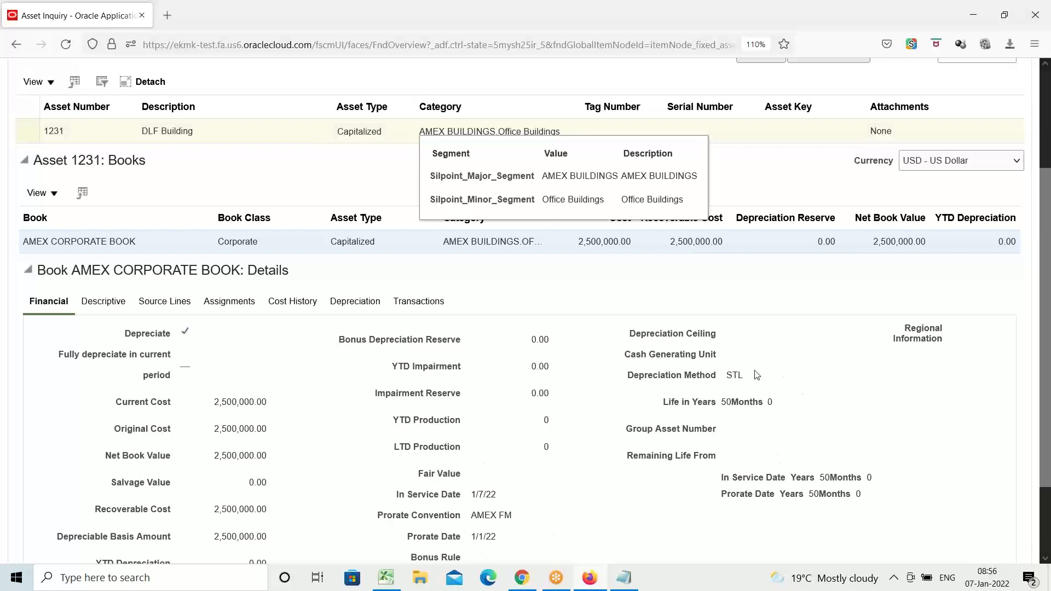
pyautogui.click(574, 157)
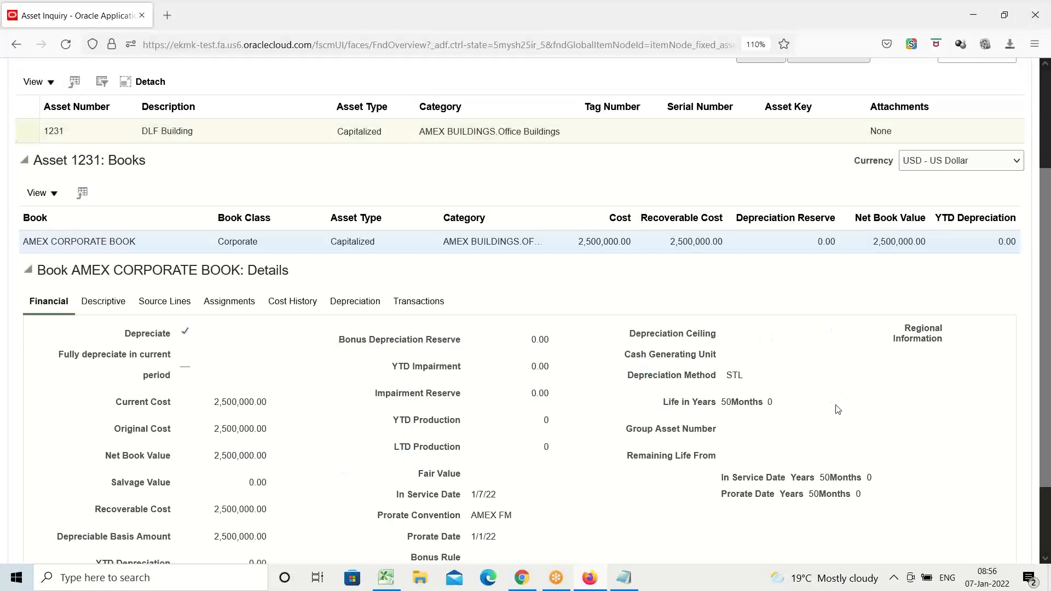
pyautogui.scroll(3, 393, 430)
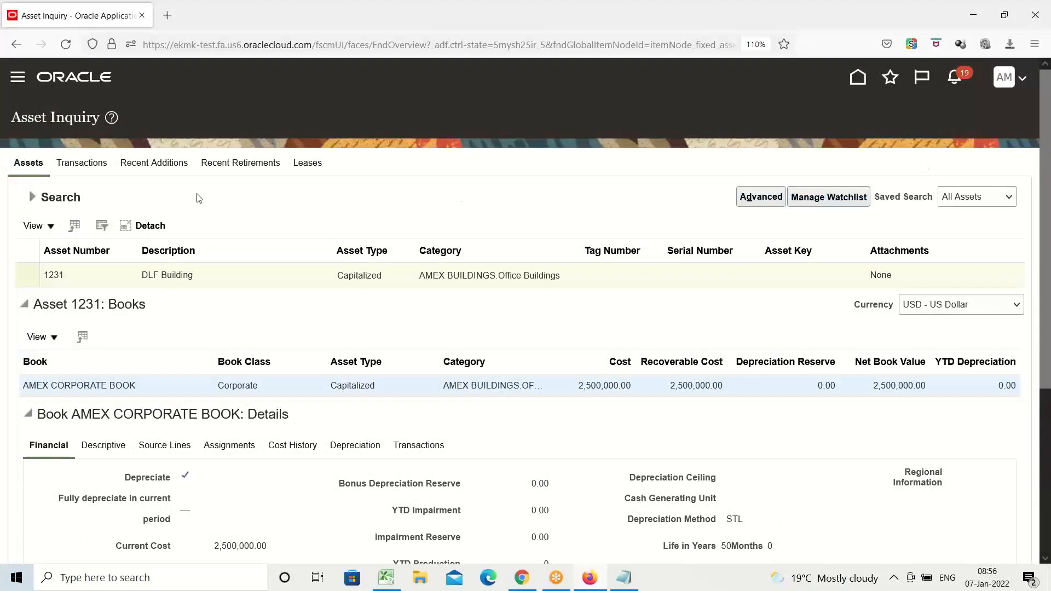
# Open the Assets work area under Fixed Assets and start adding a new asset.
pyautogui.click(18, 77)
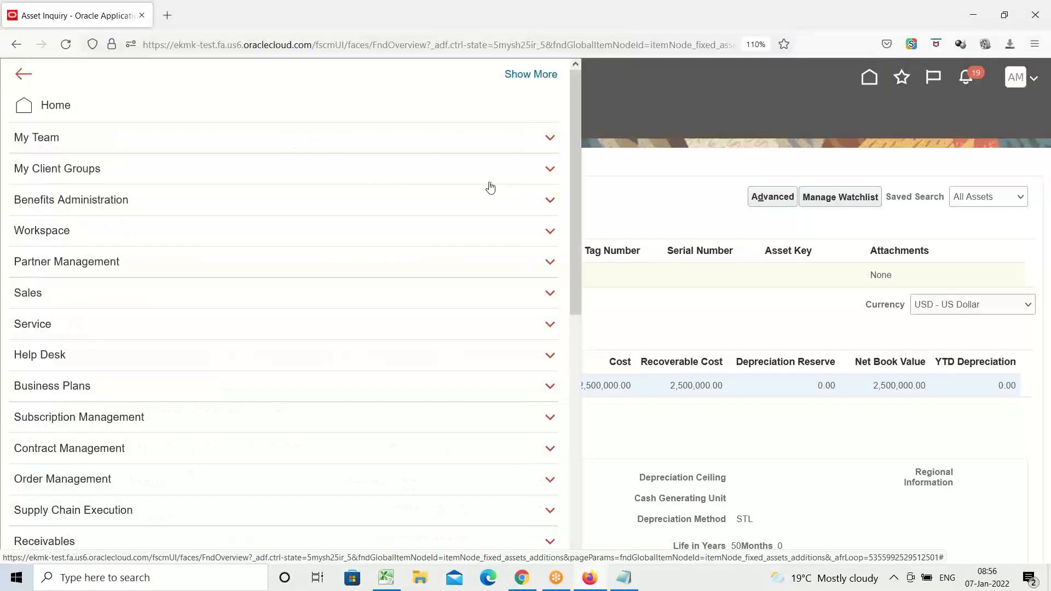
pyautogui.scroll(-7, 333, 218)
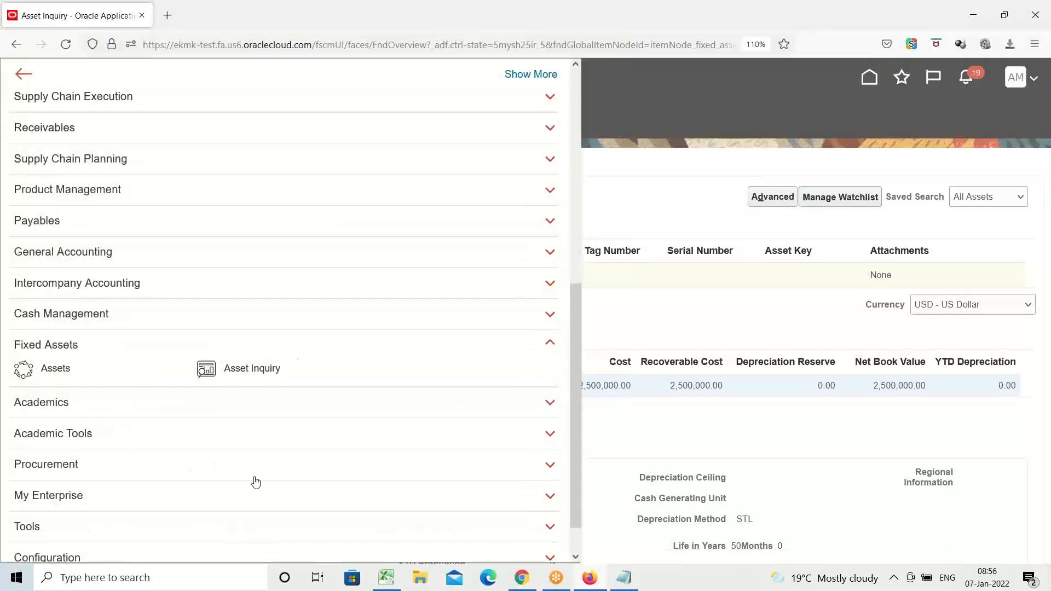
pyautogui.click(57, 369)
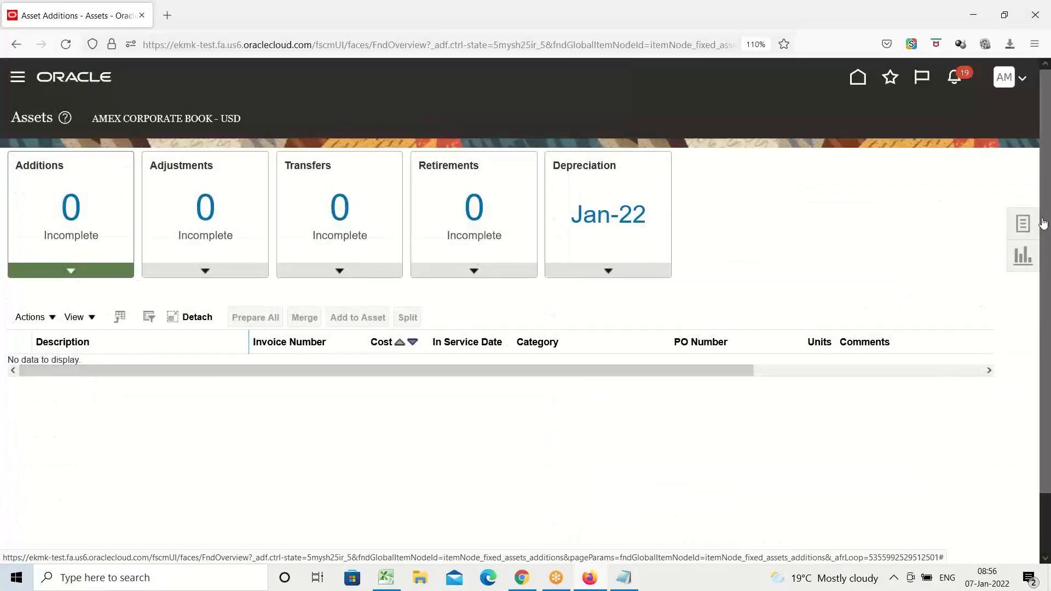
pyautogui.click(1020, 224)
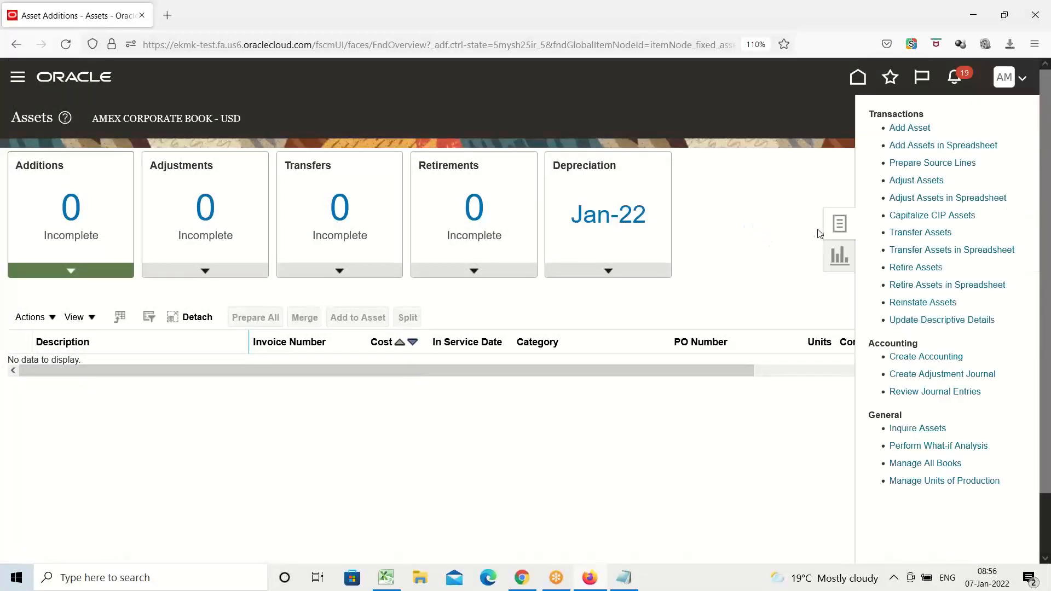
pyautogui.click(911, 130)
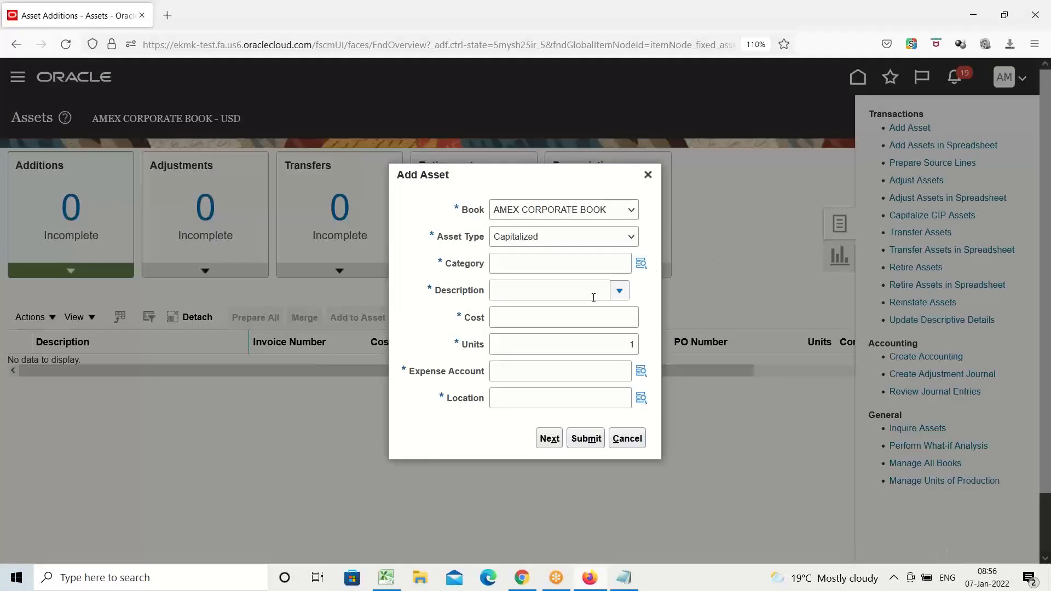
# Set the new asset's category to major segment AMEX BUILDINGS and minor segment Office Buildings.
pyautogui.click(583, 261)
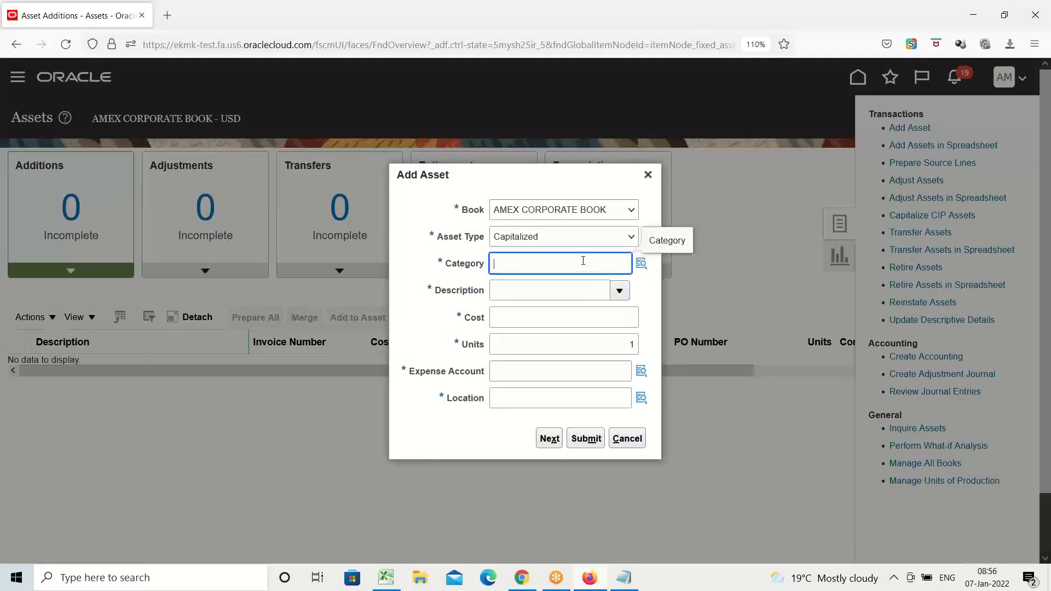
pyautogui.click(641, 264)
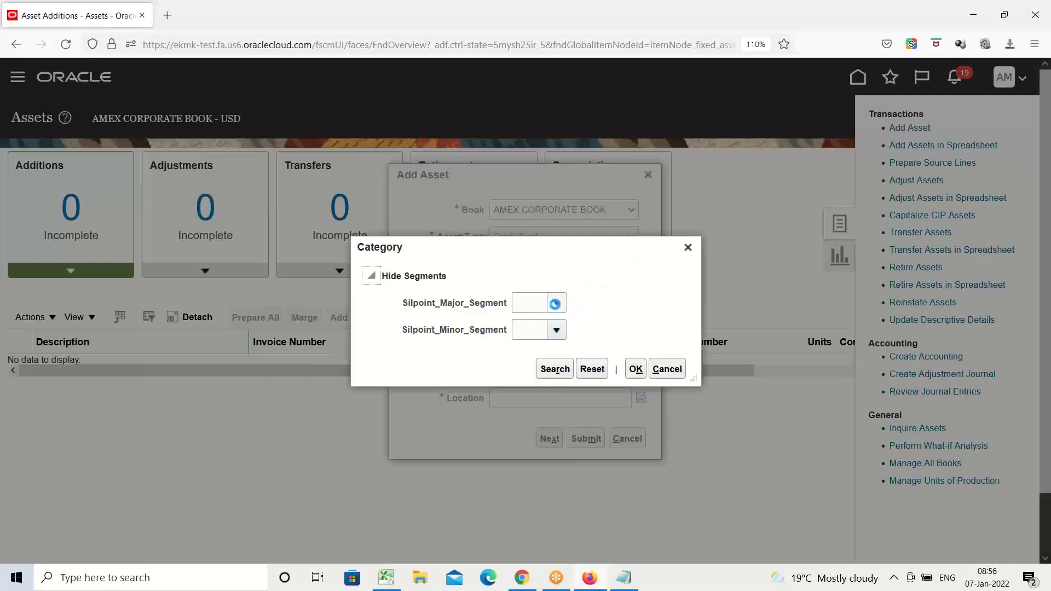
pyautogui.click(556, 304)
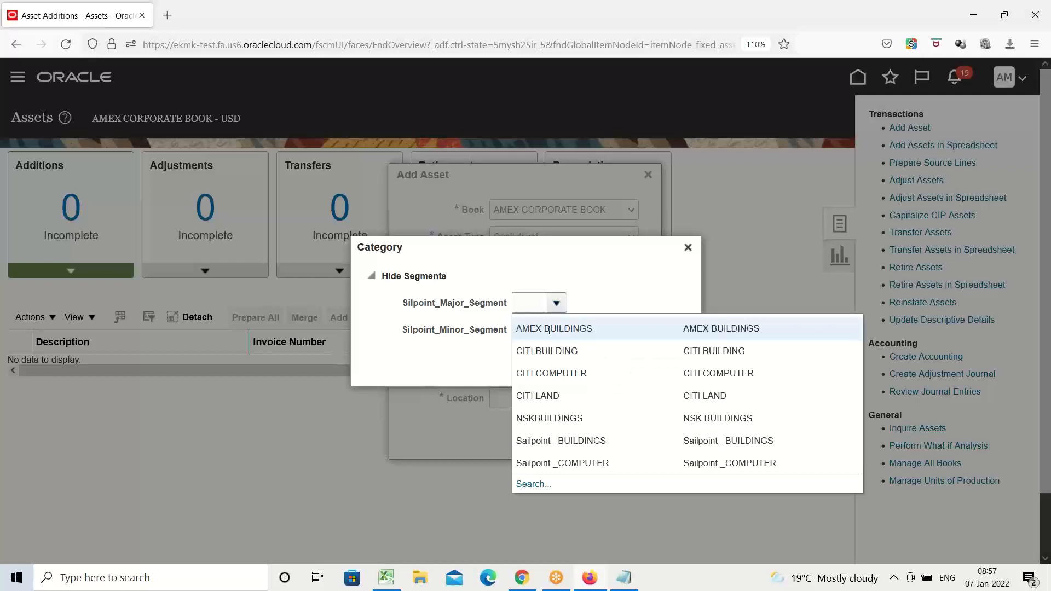
pyautogui.click(549, 329)
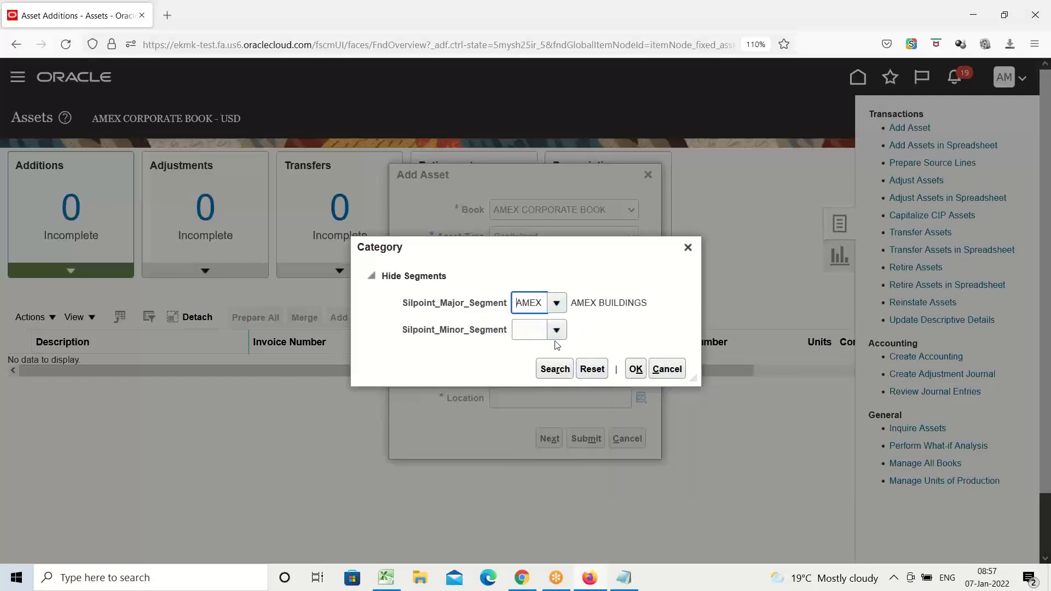
pyautogui.click(558, 330)
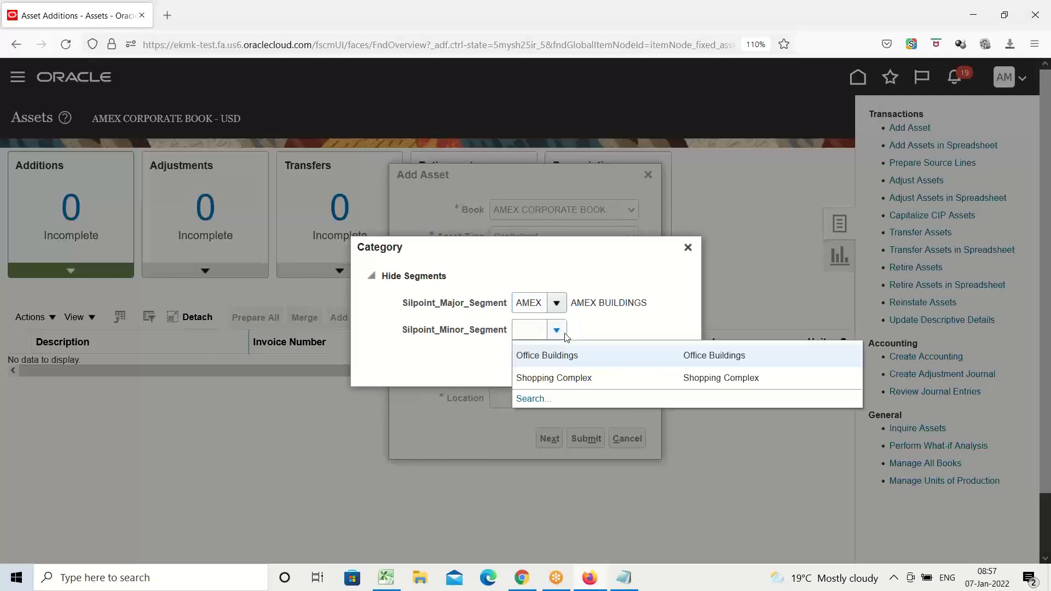
pyautogui.click(531, 356)
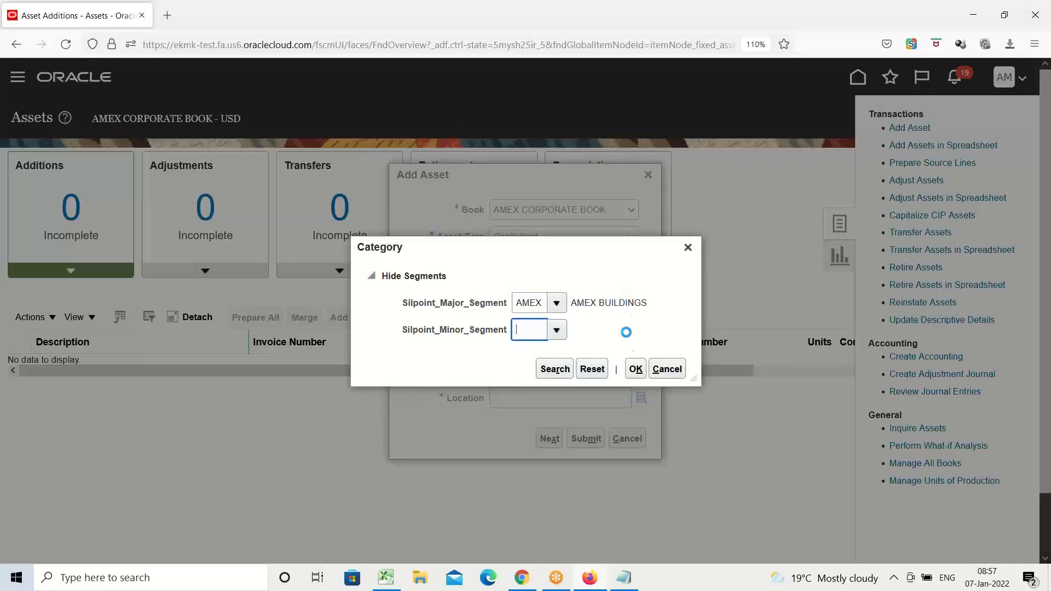
pyautogui.click(634, 370)
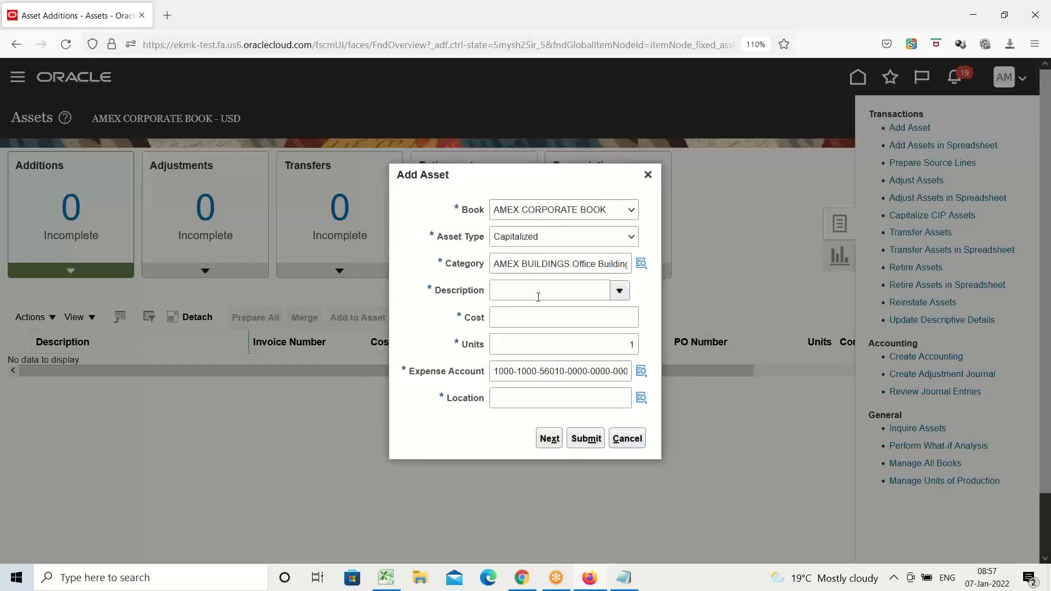
# Describe the new asset as ABC Building and set its cost to 2,000,000.
pyautogui.click(538, 296)
pyautogui.write('ABC Buil')
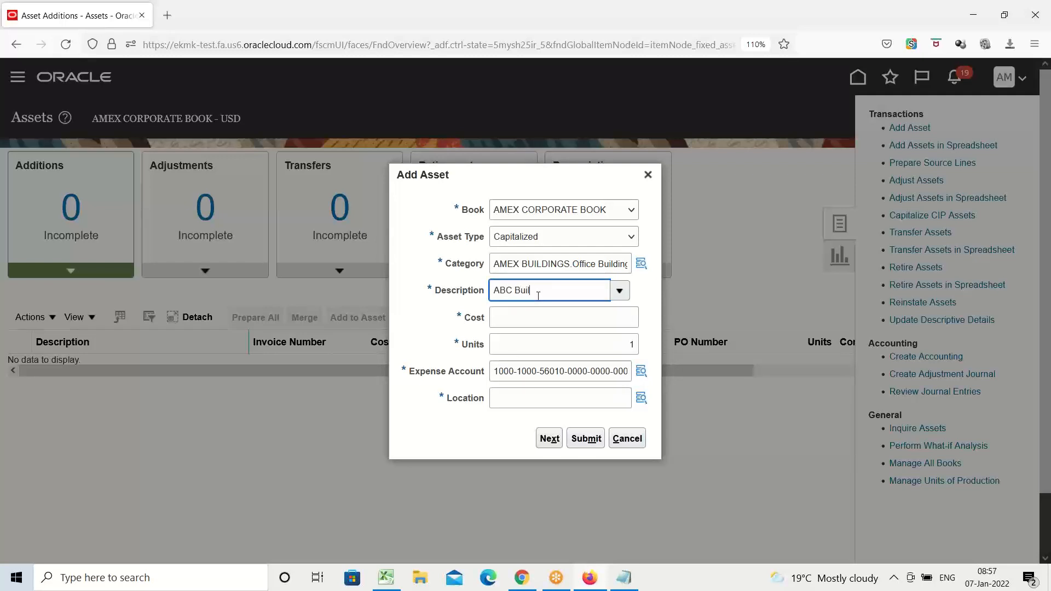
pyautogui.write('ding')
pyautogui.press('Tab')
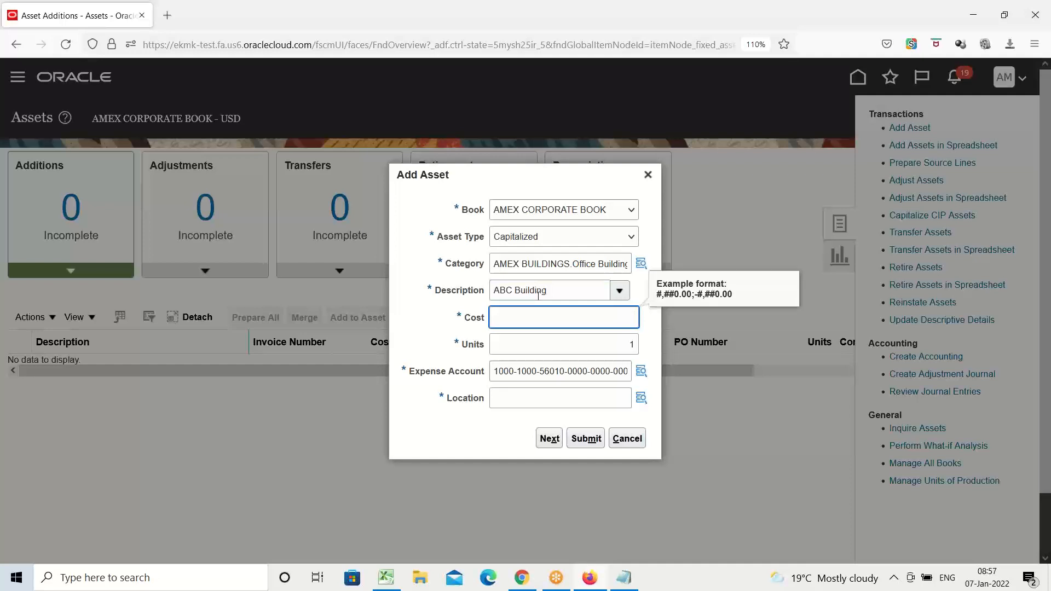
pyautogui.write('2,0')
pyautogui.write('00,000')
pyautogui.press('Tab')
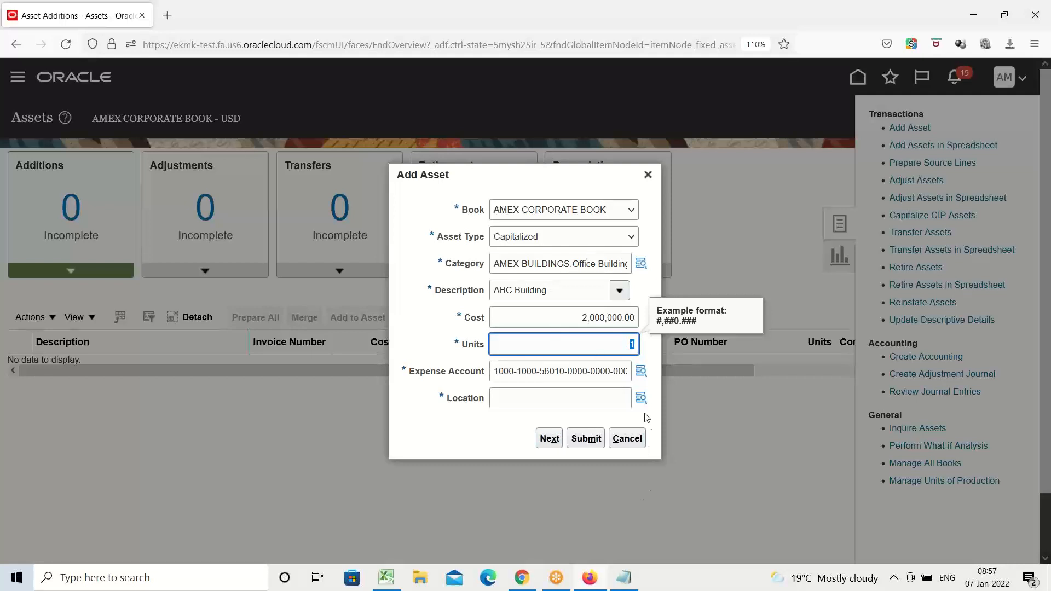
# Look up locations in the United States, assign Texas, Dallas to the ABC Building and submit the asset.
pyautogui.click(641, 398)
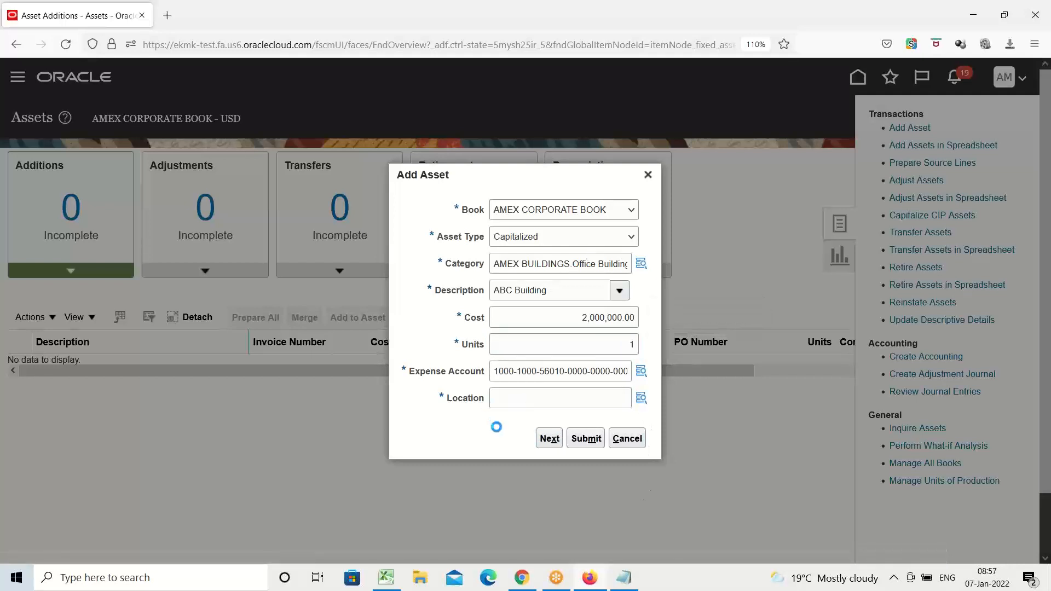
pyautogui.click(557, 288)
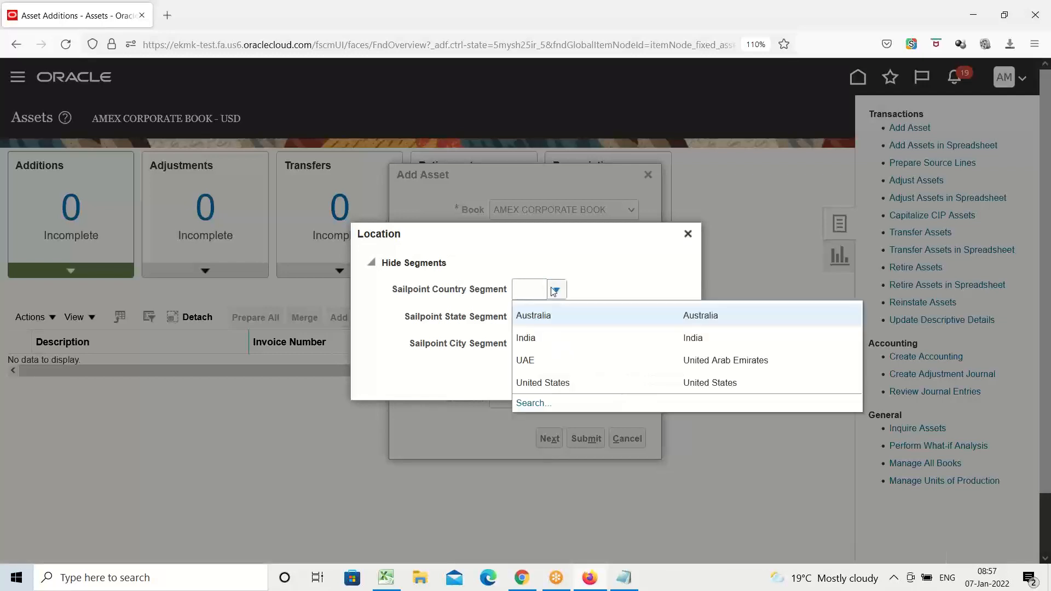
pyautogui.click(542, 385)
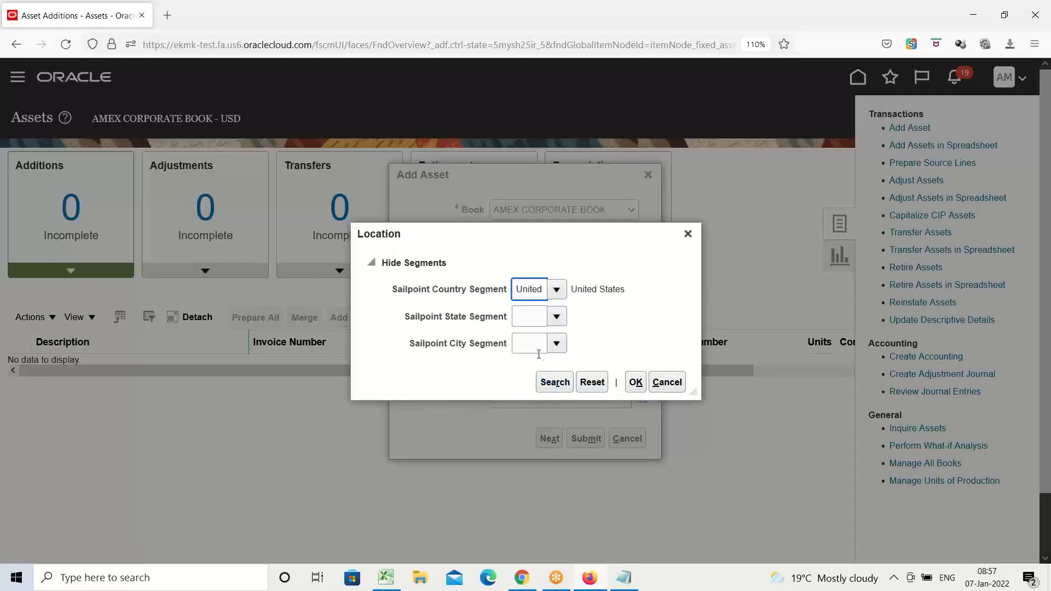
pyautogui.click(549, 386)
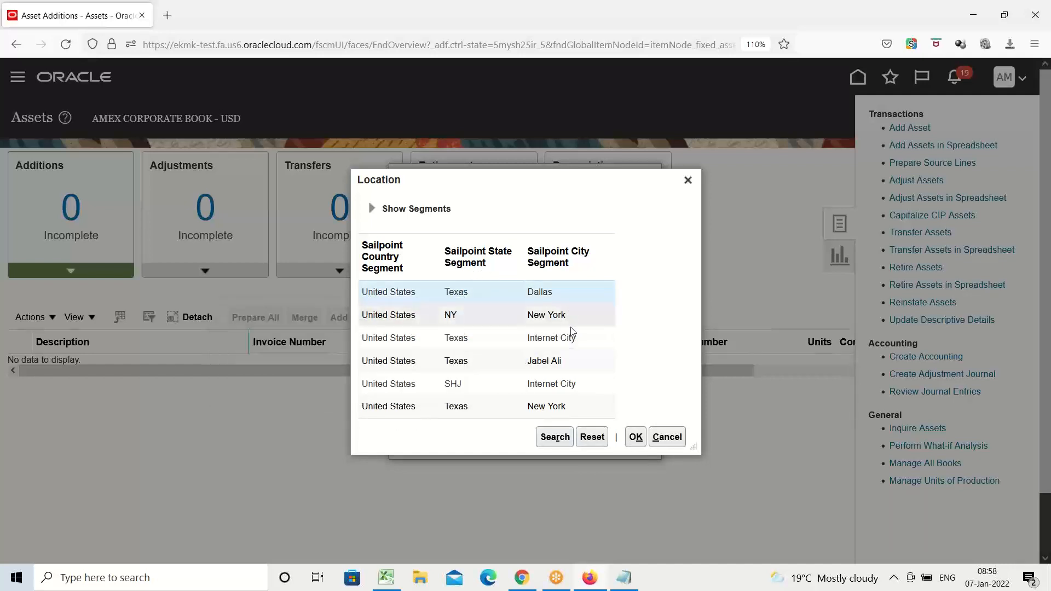
pyautogui.click(635, 438)
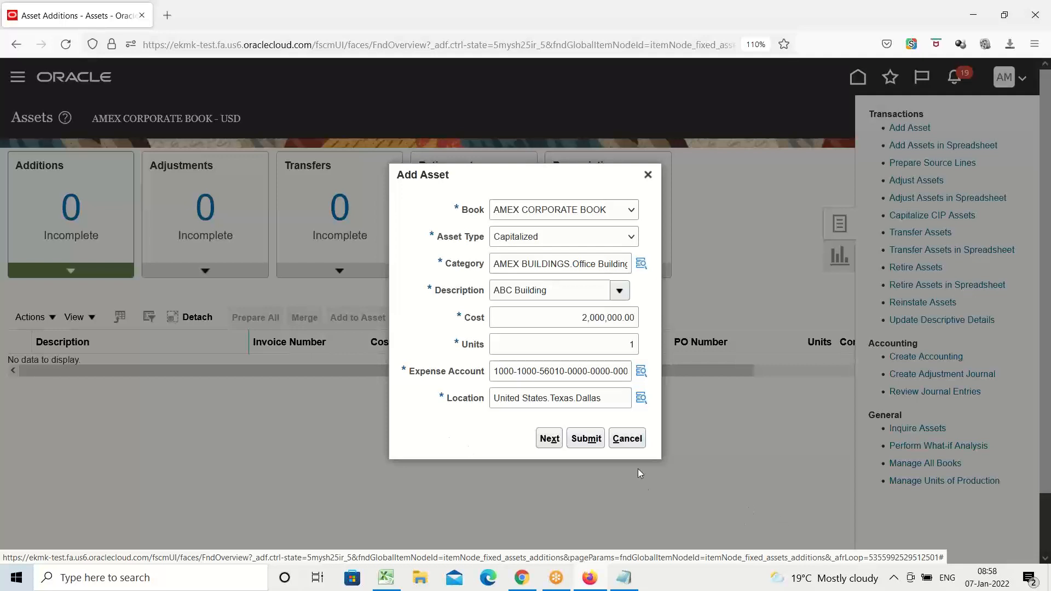
pyautogui.click(587, 441)
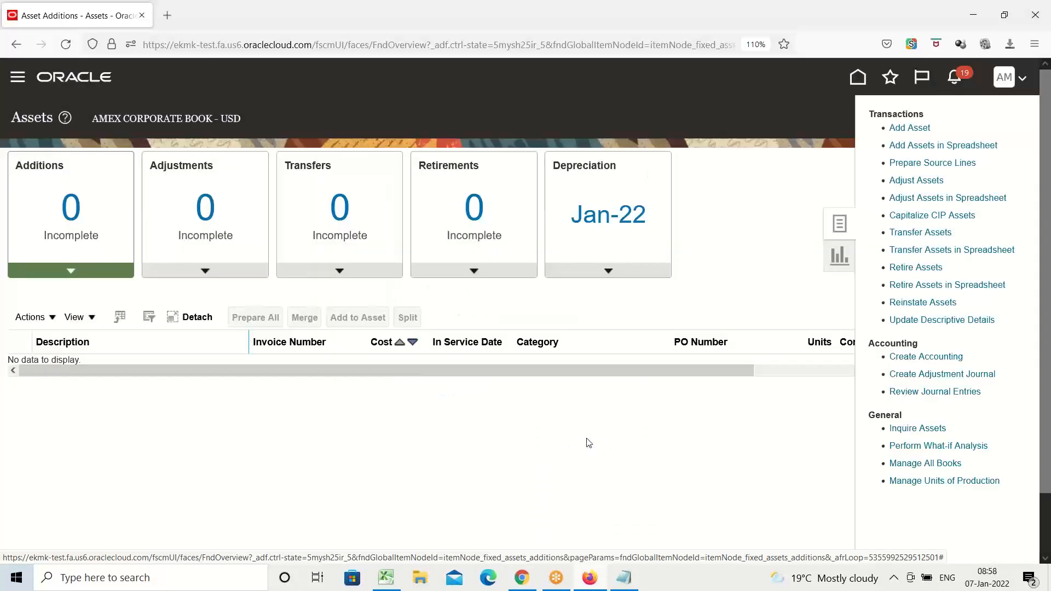
# Open Asset Inquiry under Fixed Assets and try searching the AMEX CORPORATE BOOK without any further criteria.
pyautogui.click(18, 78)
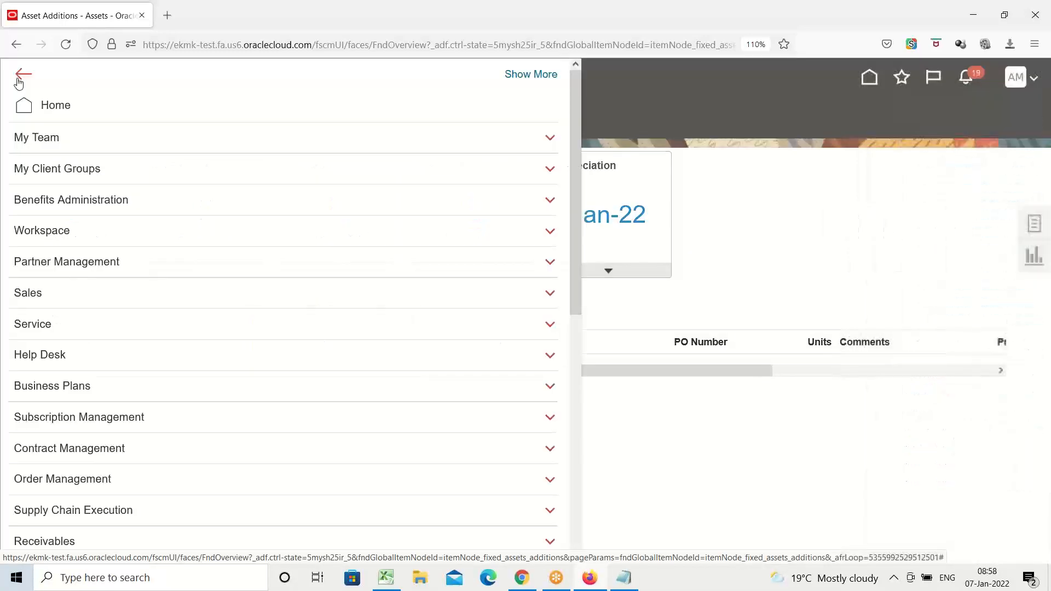
pyautogui.scroll(-5, 128, 253)
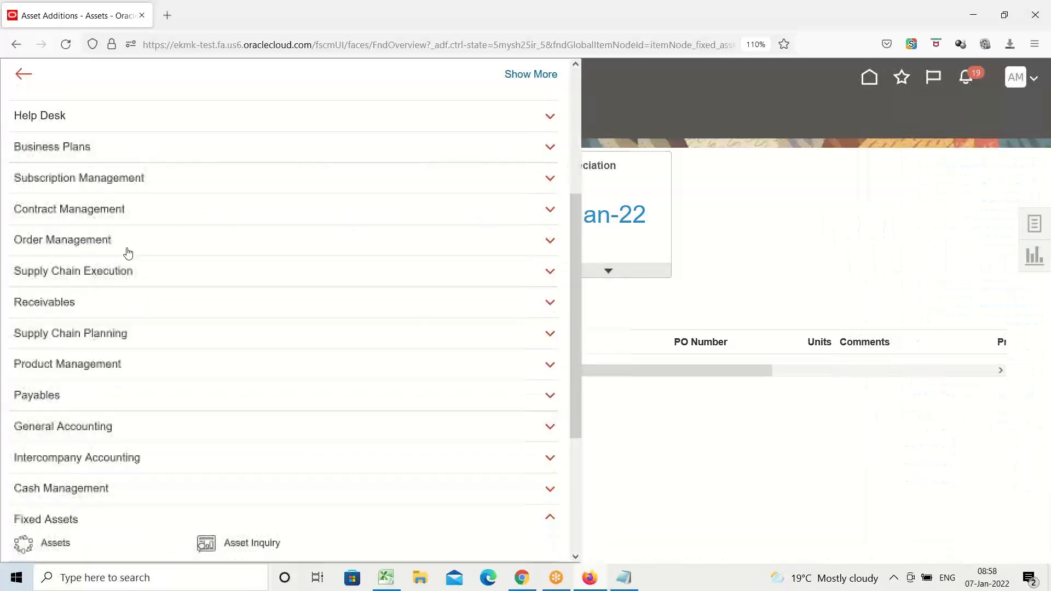
pyautogui.scroll(-3, 128, 253)
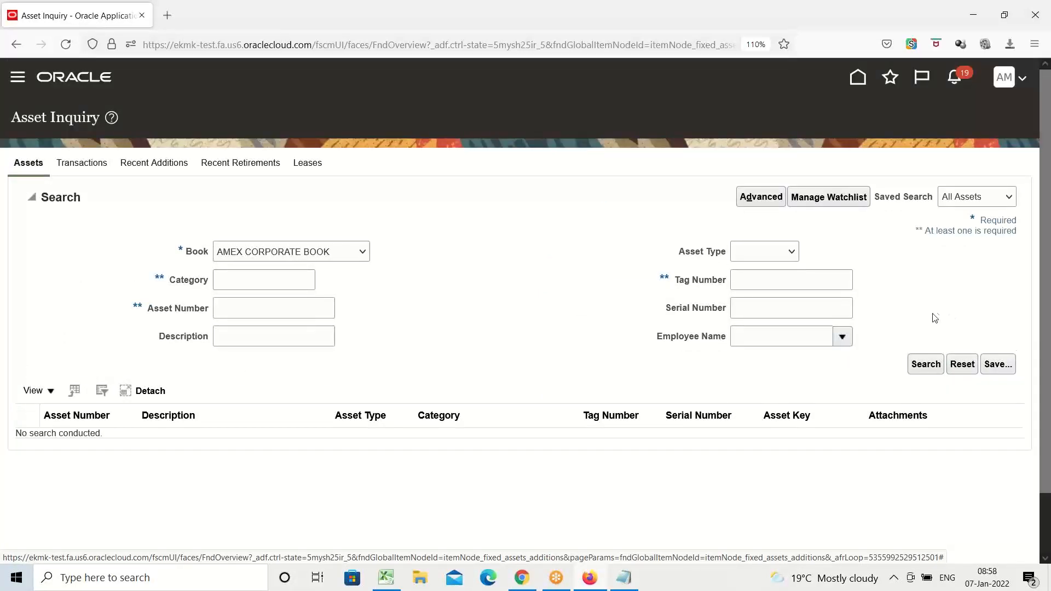
pyautogui.click(926, 365)
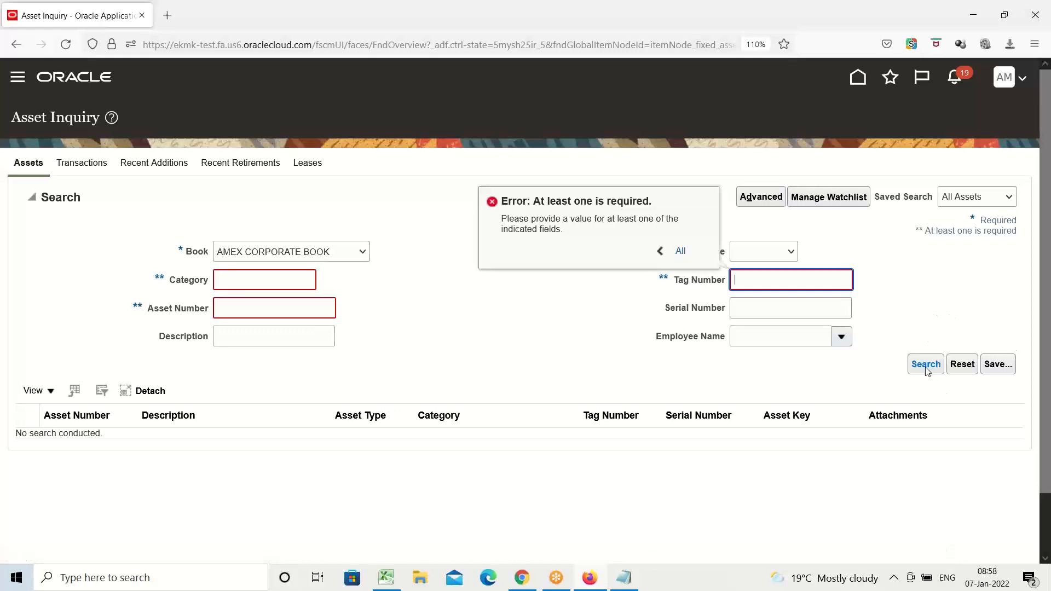
# Search the AMEX CORPORATE BOOK for assets whose category starts with AME.
pyautogui.click(236, 278)
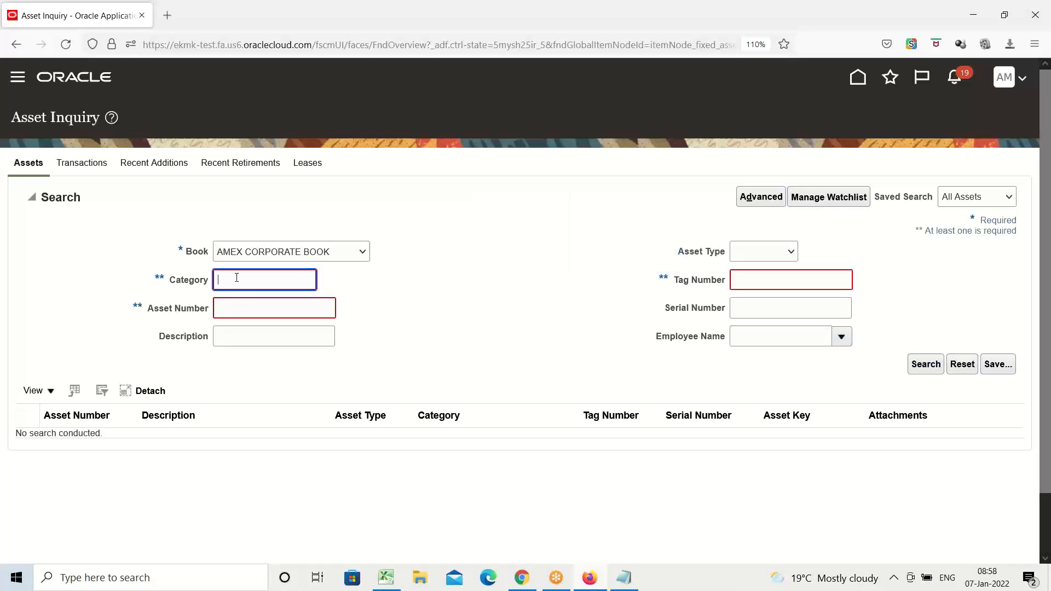
pyautogui.write('ame')
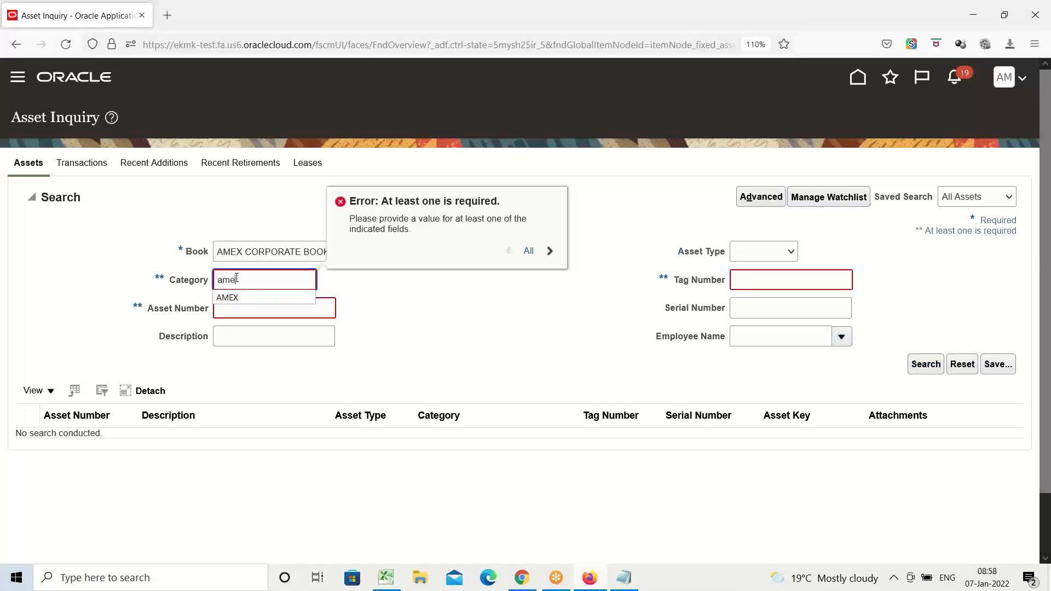
pyautogui.press('BackSpace')
pyautogui.press('BackSpace')
pyautogui.press('BackSpace')
pyautogui.write('AME')
pyautogui.click(929, 365)
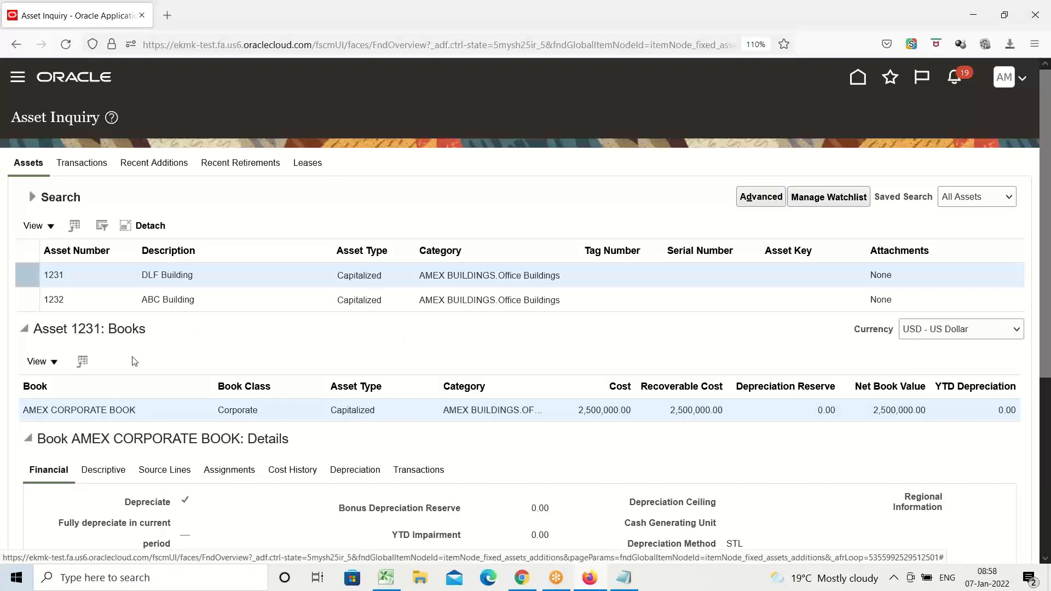
# Select the ABC Building asset in the search results and review its book and financial details.
pyautogui.click(157, 301)
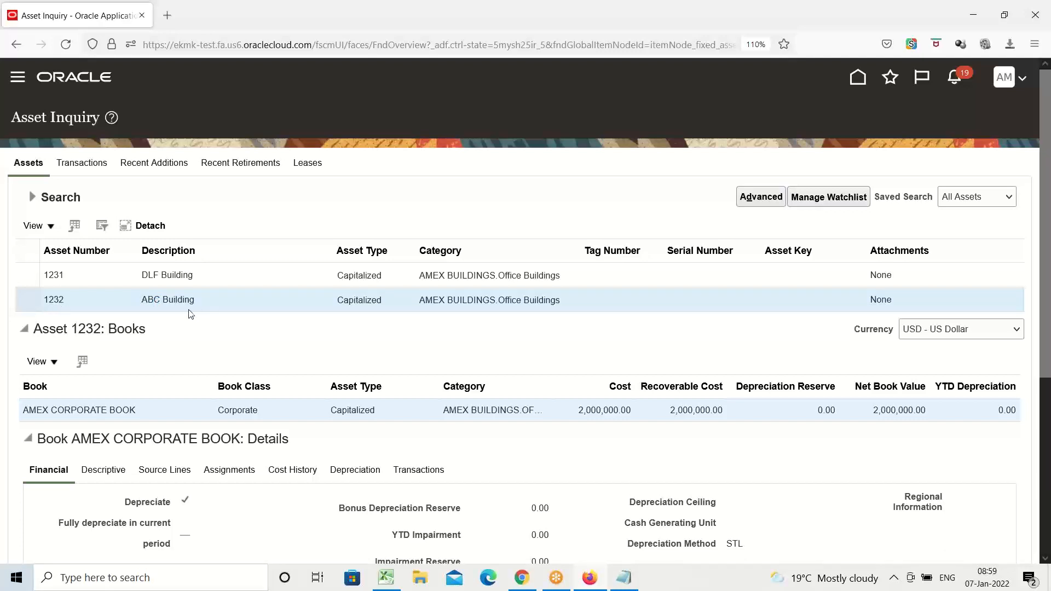
pyautogui.scroll(-4, 188, 309)
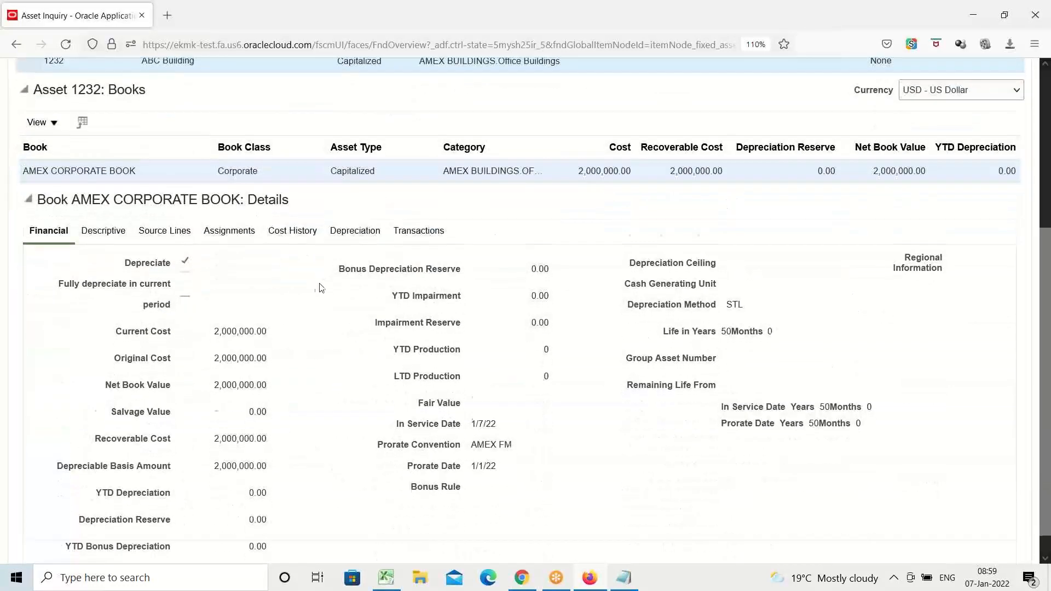
pyautogui.scroll(4, 315, 286)
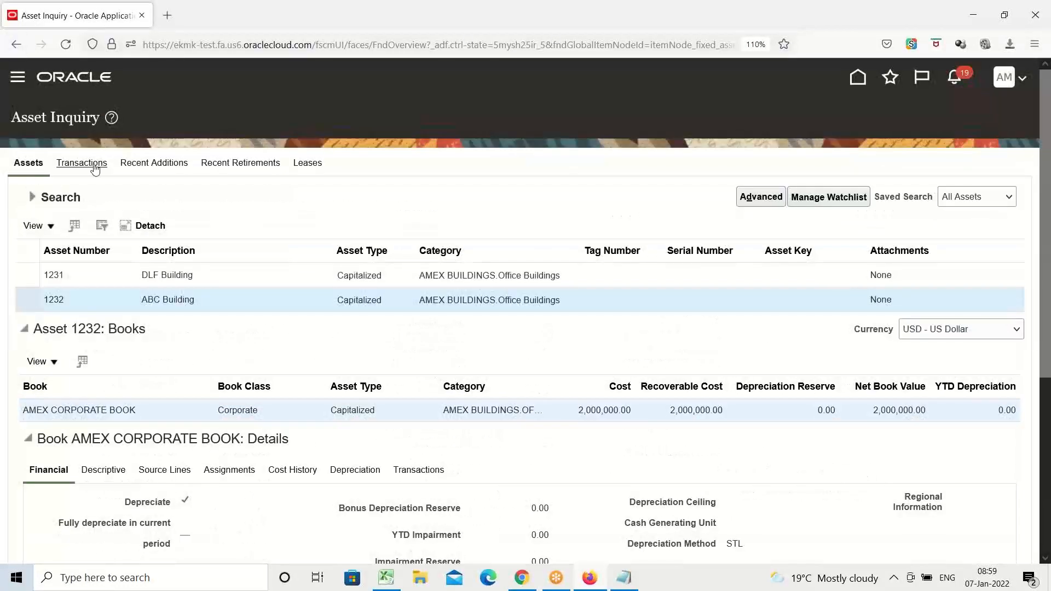